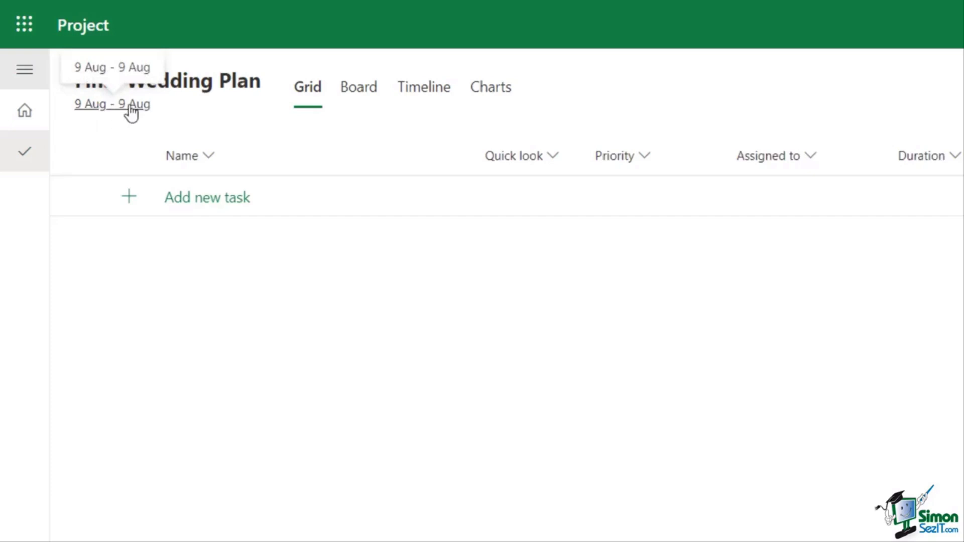
Step: Set the Final Wedding Plan project's start date to 02/01/2023 (2 January) and close the project details
click(131, 112)
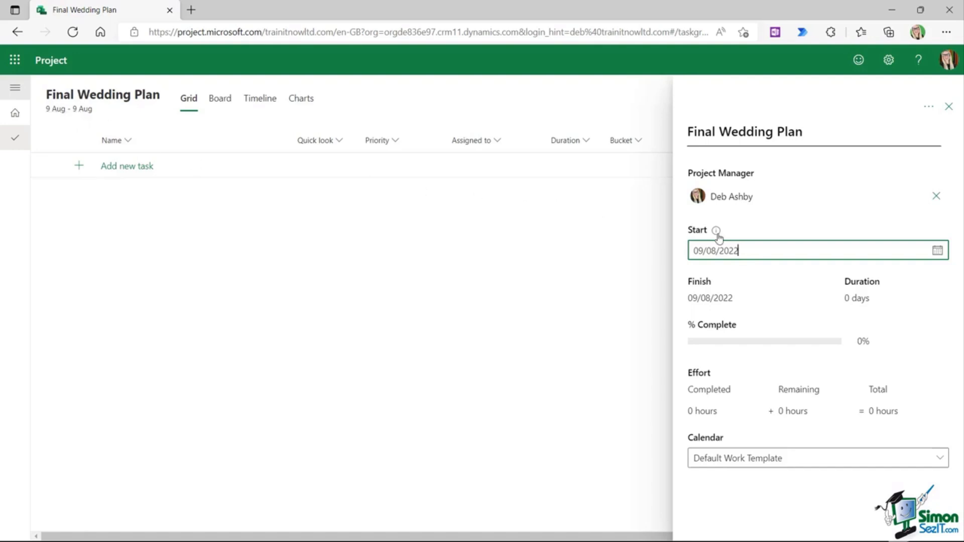
click(937, 253)
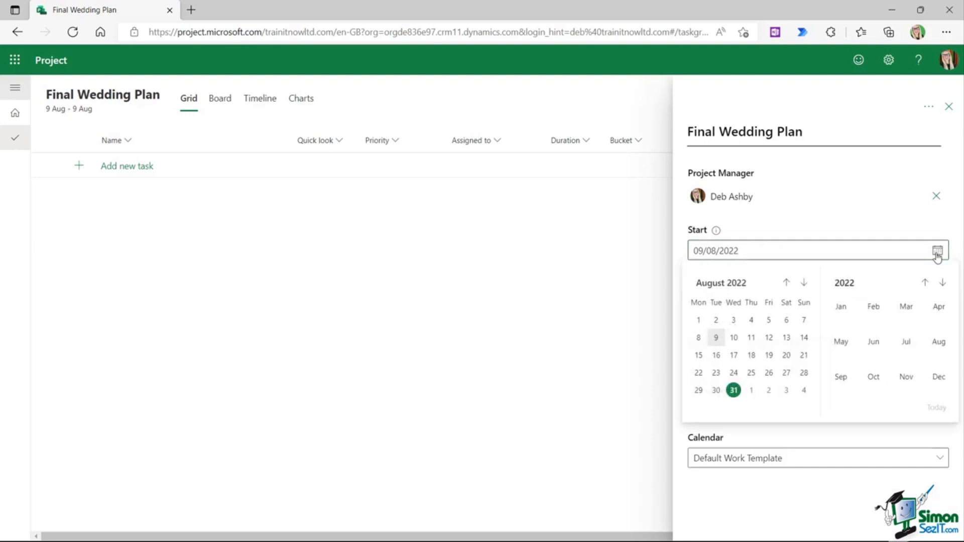
click(869, 118)
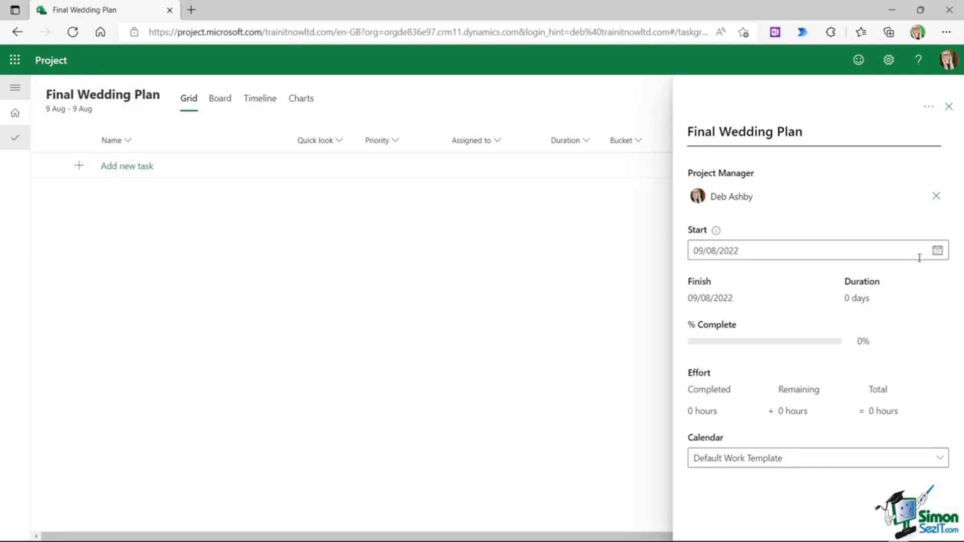
click(938, 252)
click(804, 282)
click(804, 283)
click(804, 282)
click(804, 283)
click(805, 282)
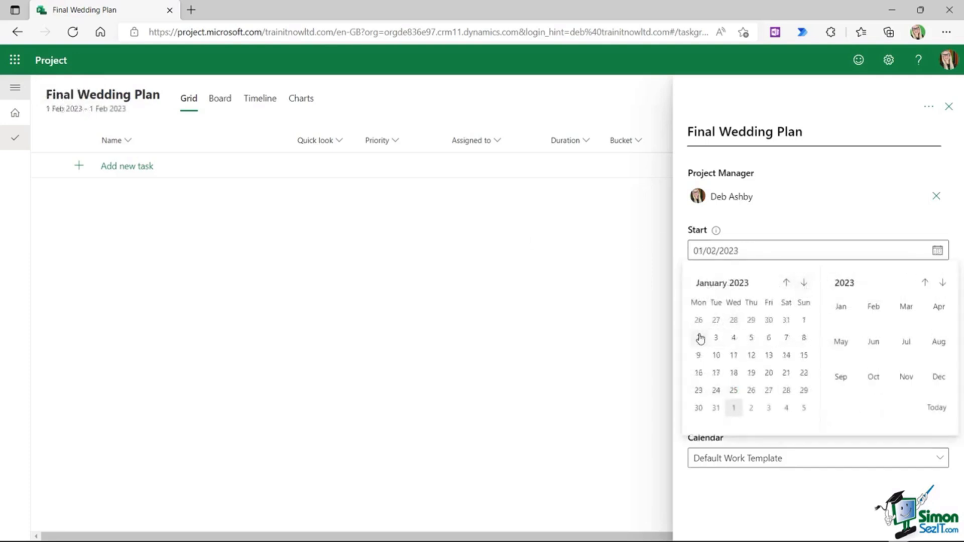
click(698, 338)
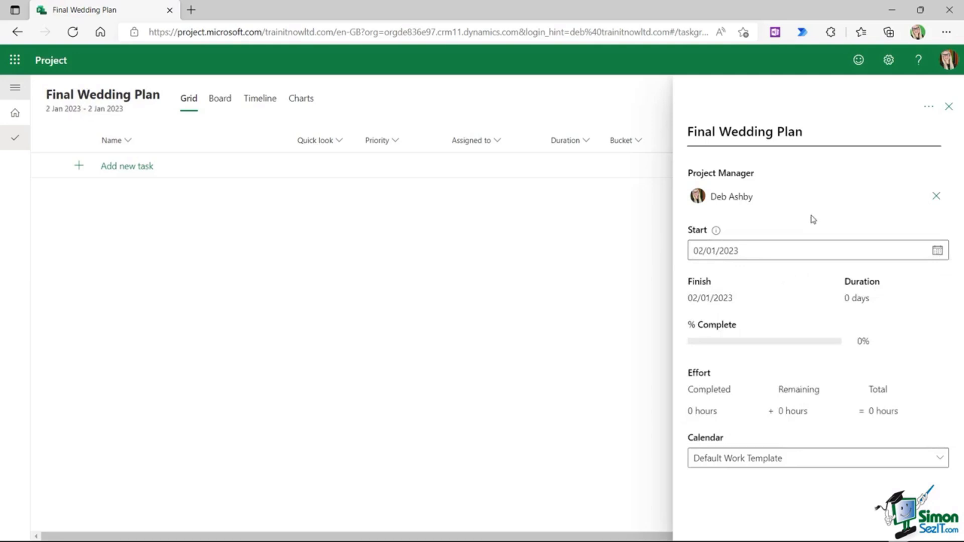
click(949, 107)
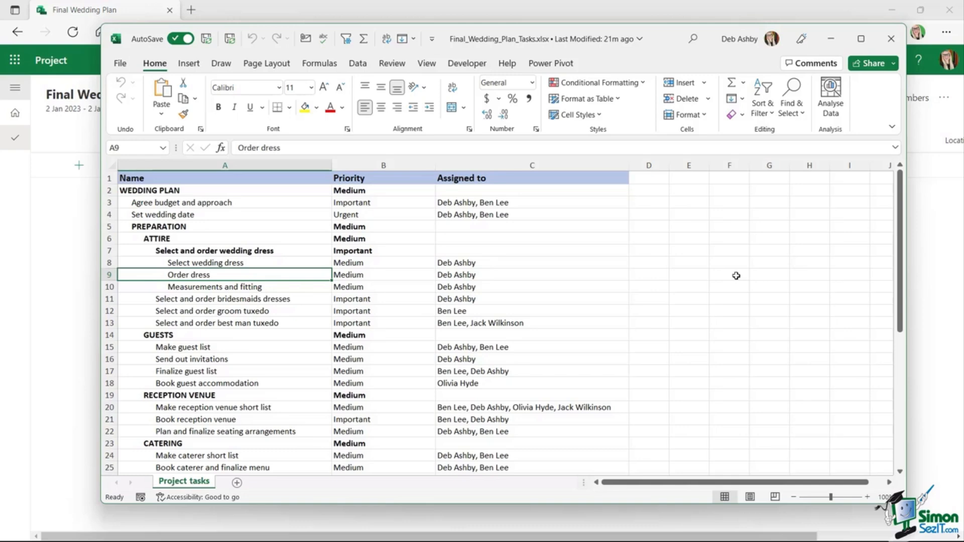
Step: Examine the task names, hierarchy, priorities and assignees in the Final_Wedding_Plan_Tasks.xlsx workbook, especially the "Agree budget and approach" row
click(296, 193)
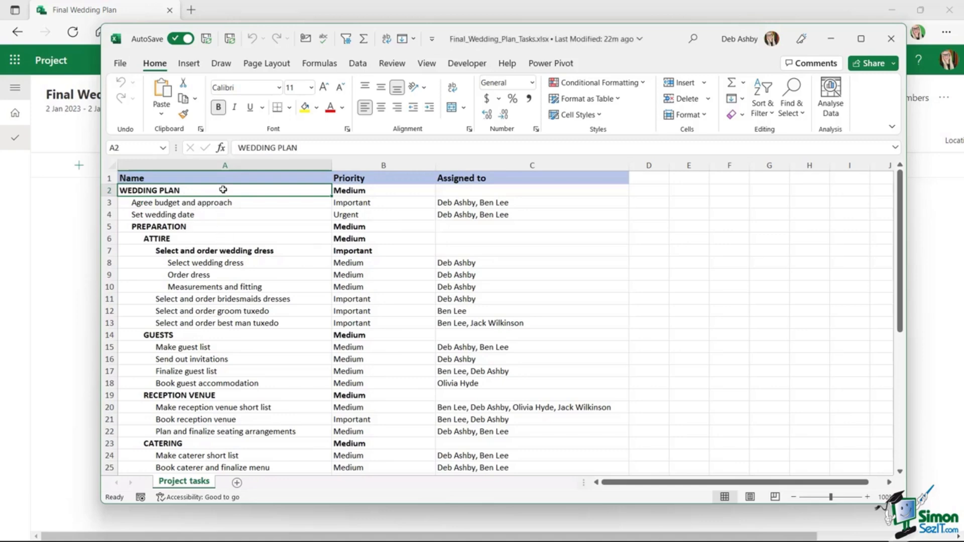
drag(222, 191, 223, 396)
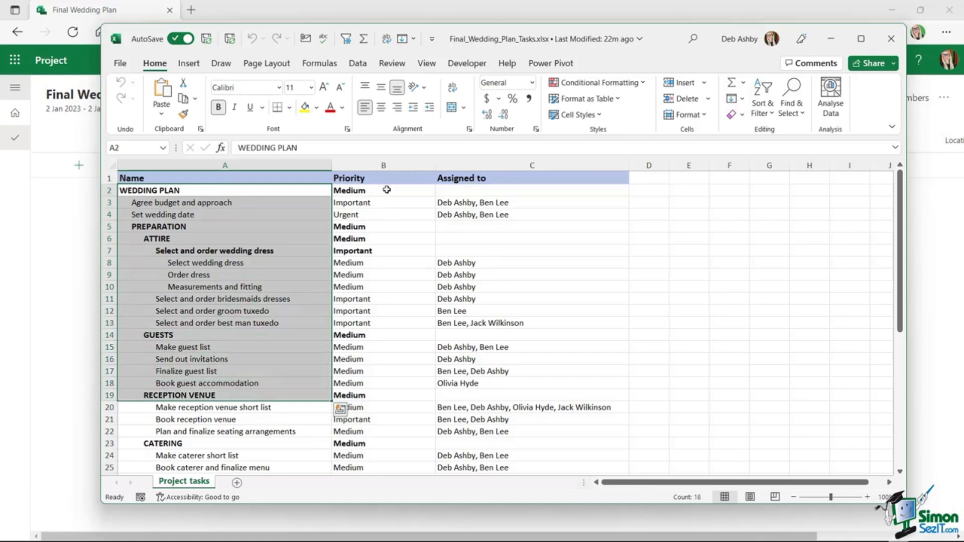
drag(387, 190, 387, 308)
drag(493, 196, 616, 271)
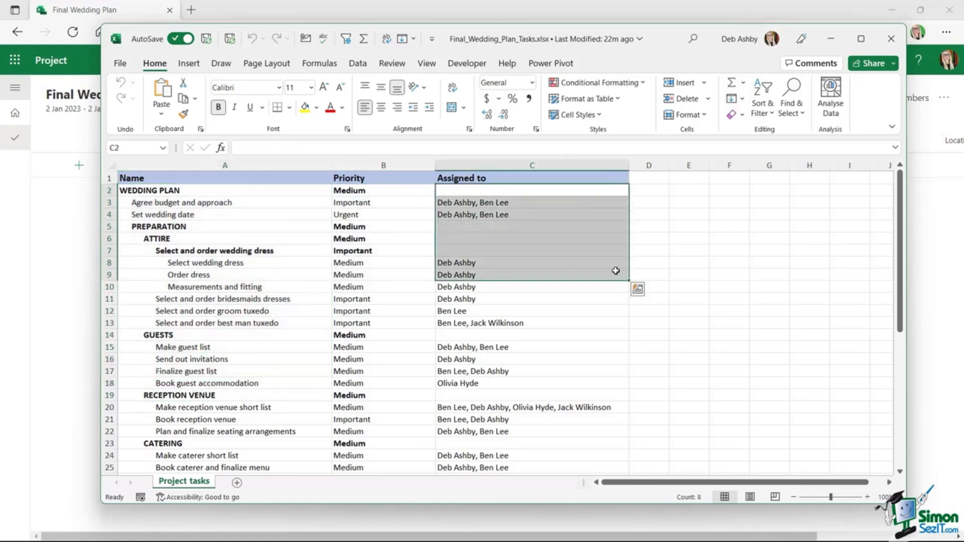
click(216, 204)
click(162, 190)
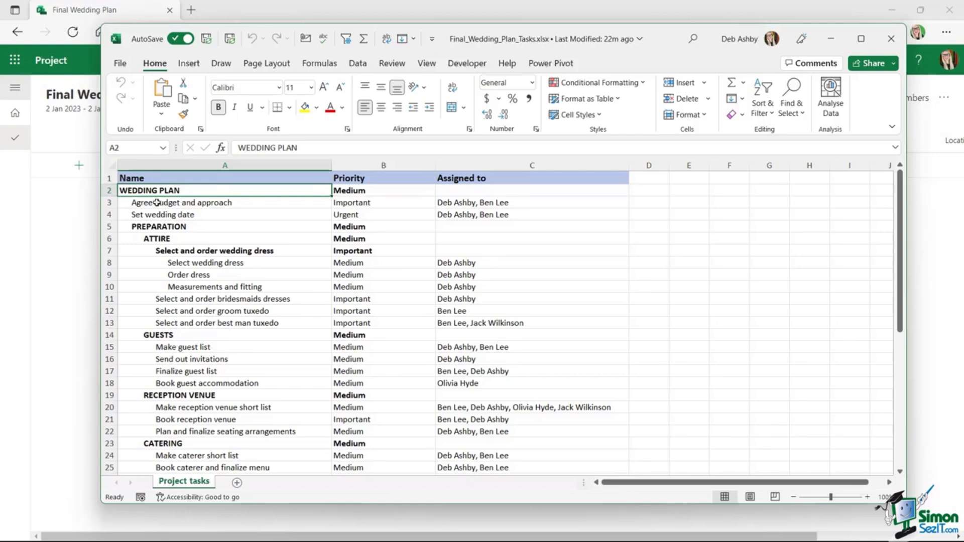
click(182, 203)
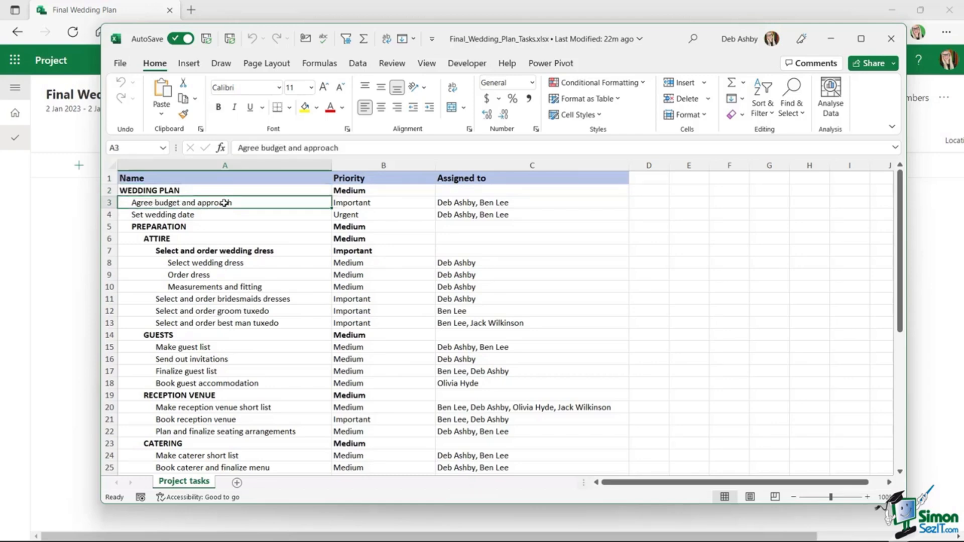
click(190, 215)
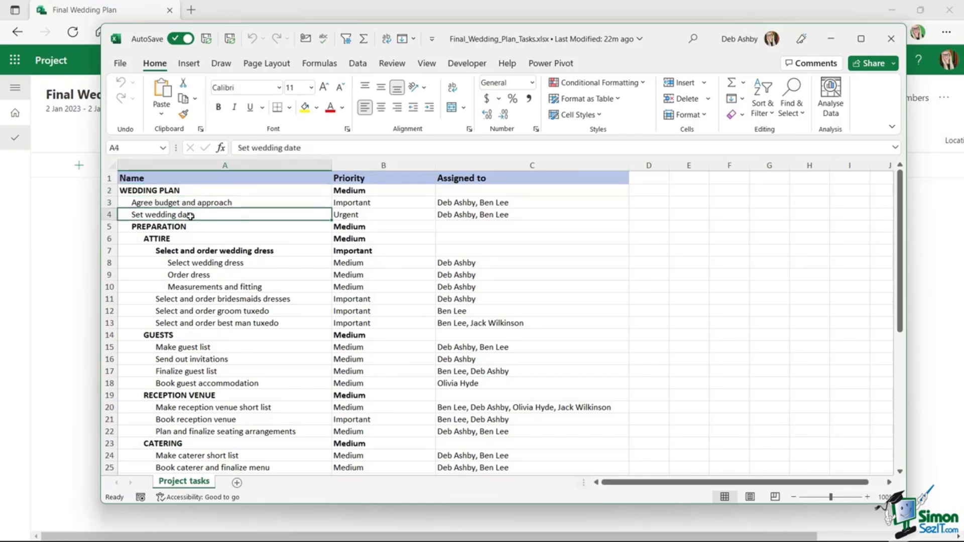
key(Up)
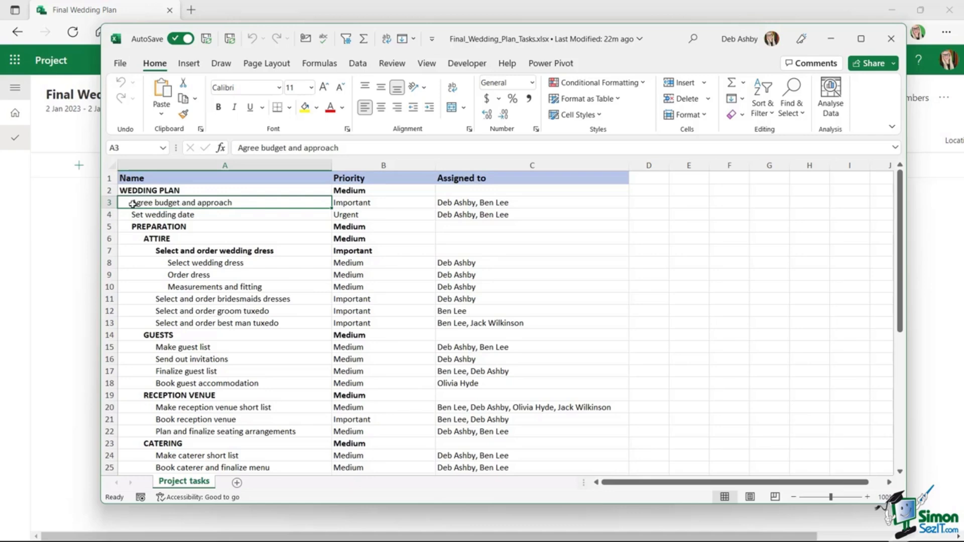
click(379, 204)
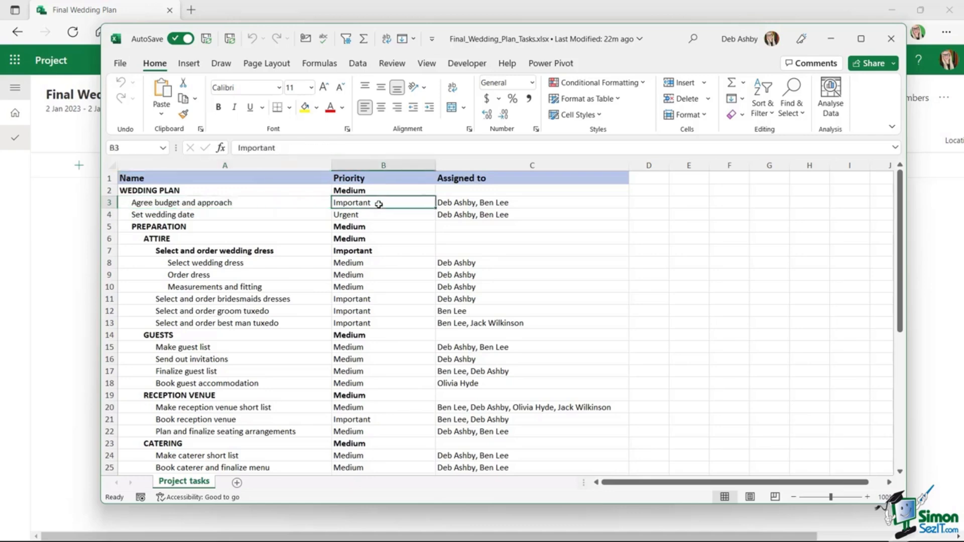
click(484, 201)
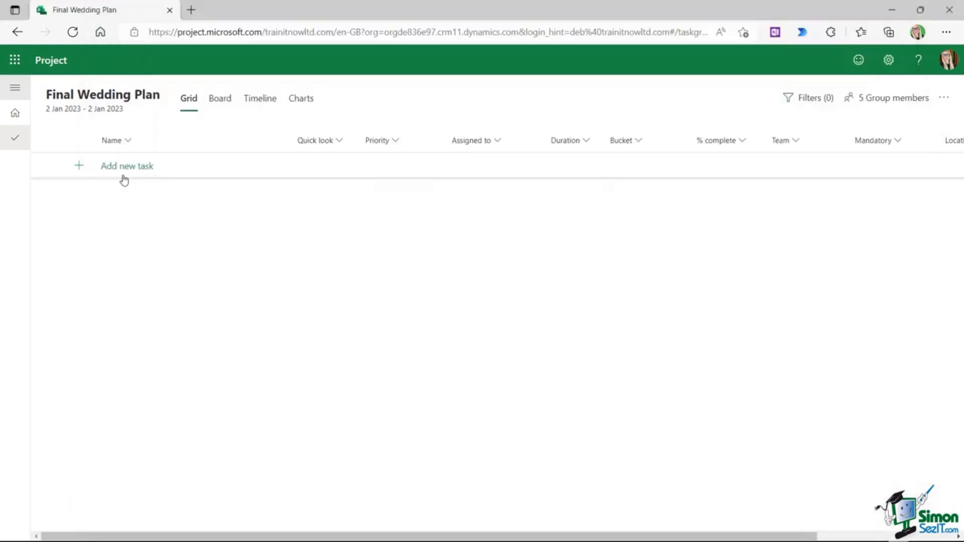
Step: Switch back to Project and add the task "Agree budget and approach" with priority Important
click(831, 38)
click(126, 170)
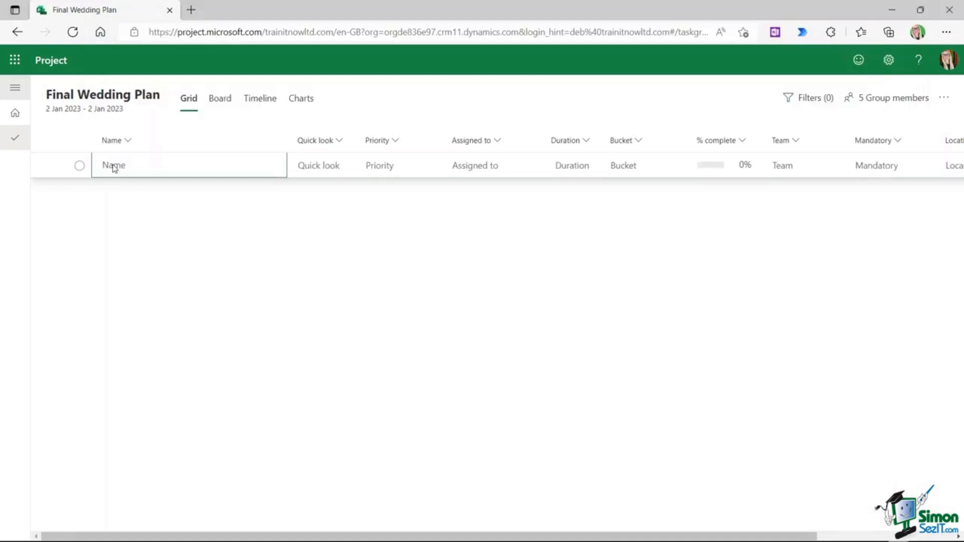
click(108, 168)
text(Agree budget and approach)
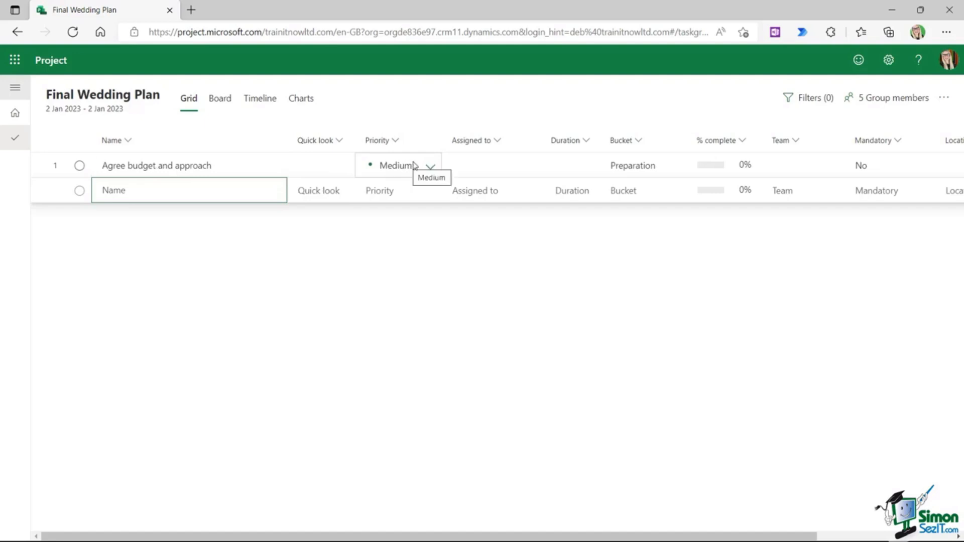
click(428, 167)
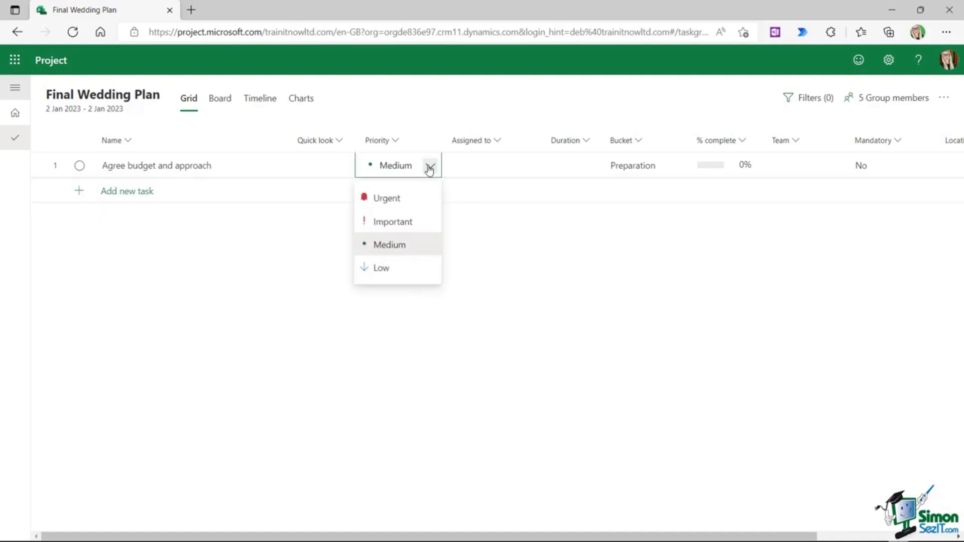
click(400, 221)
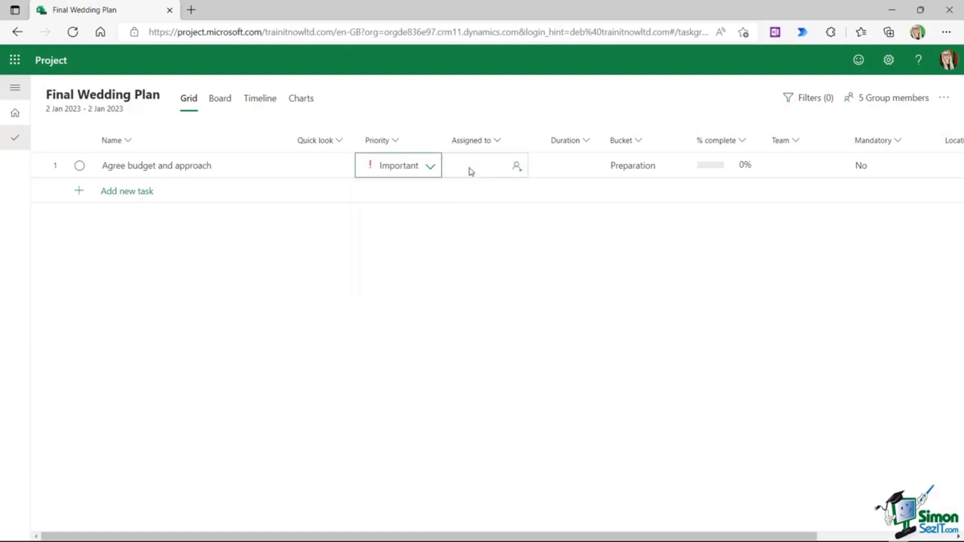
Step: Assign the "Agree budget and approach" task to the project manager and a second group member
click(517, 167)
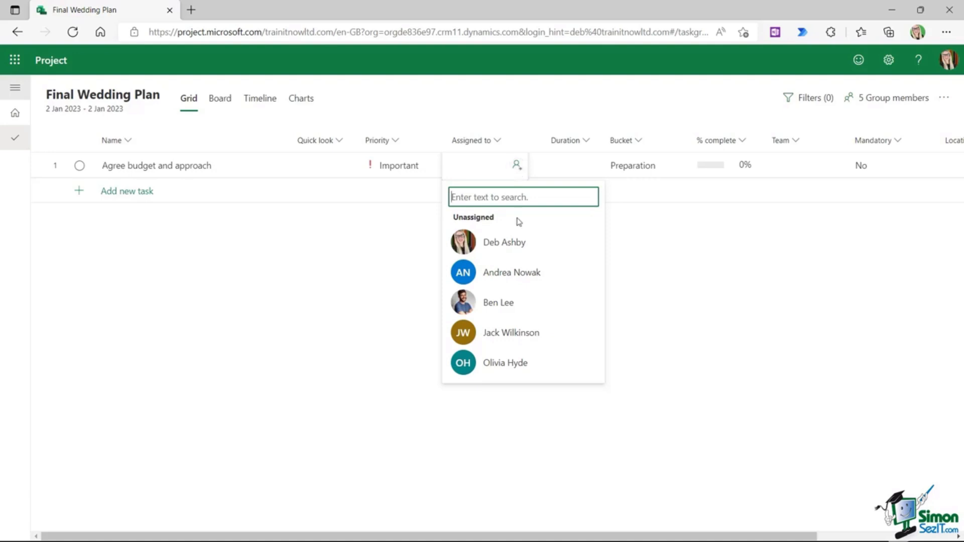
click(505, 244)
click(516, 170)
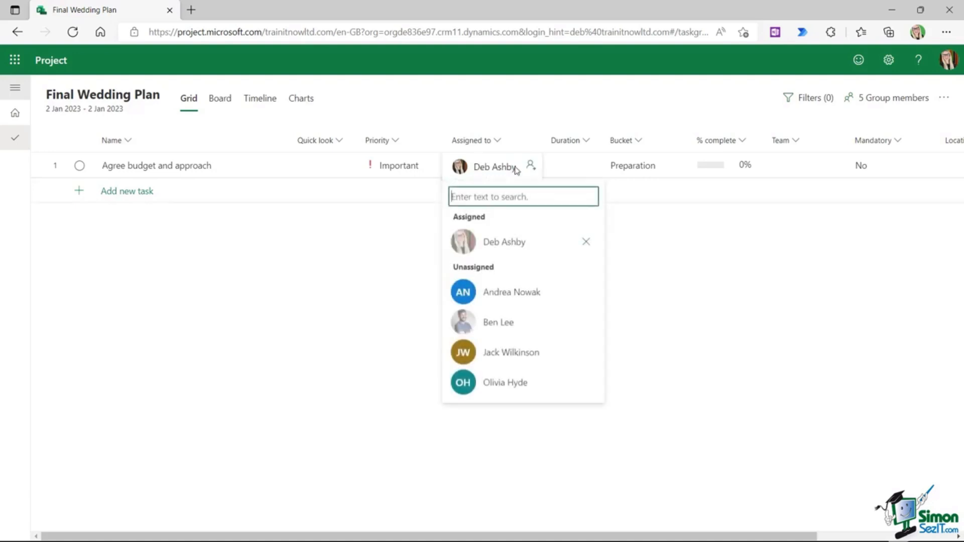
click(515, 324)
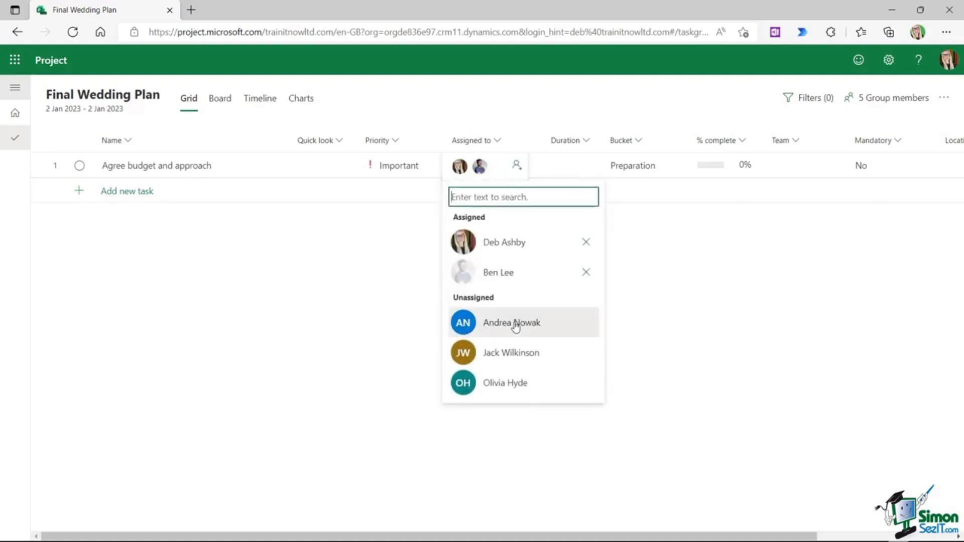
click(662, 274)
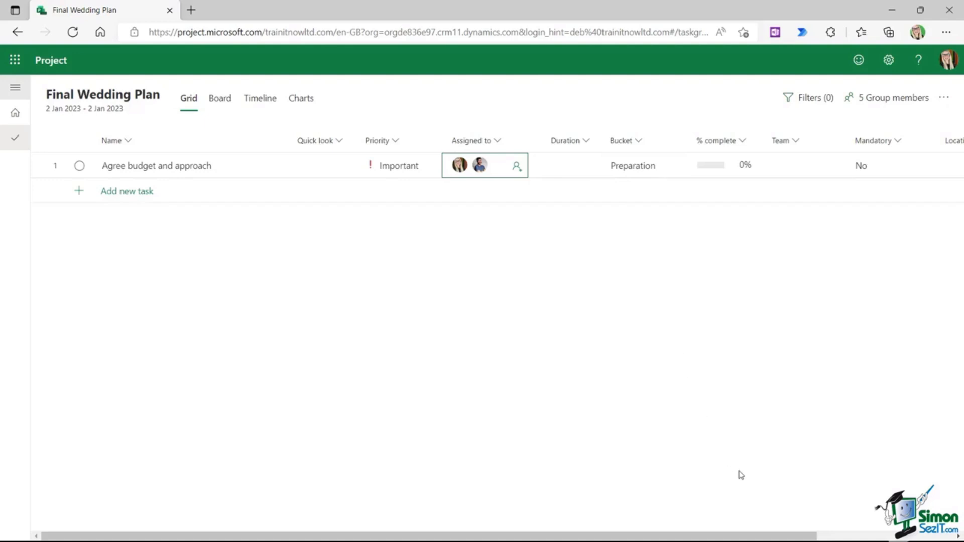
Step: Try entering free text in the task's Team field, and clear the entry
scroll(765, 534, right, 3)
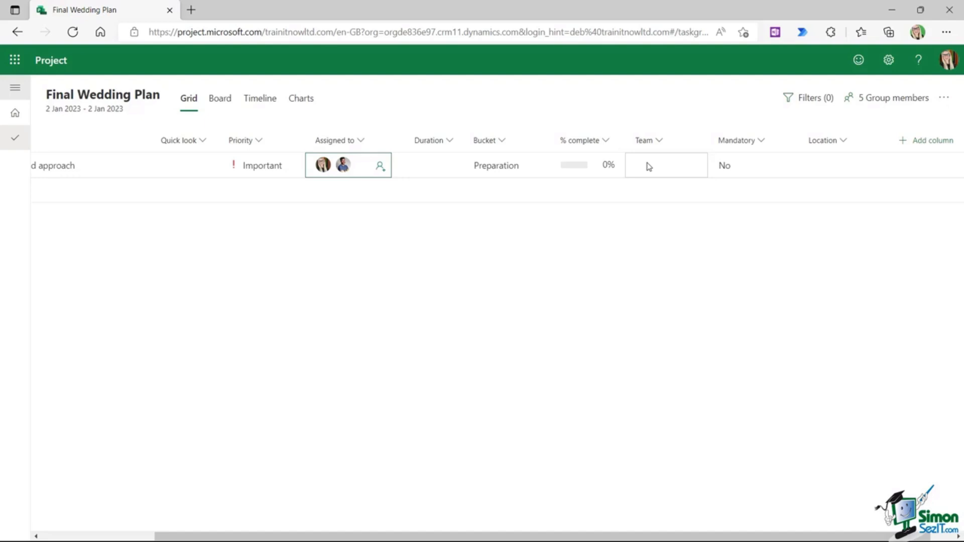
click(667, 166)
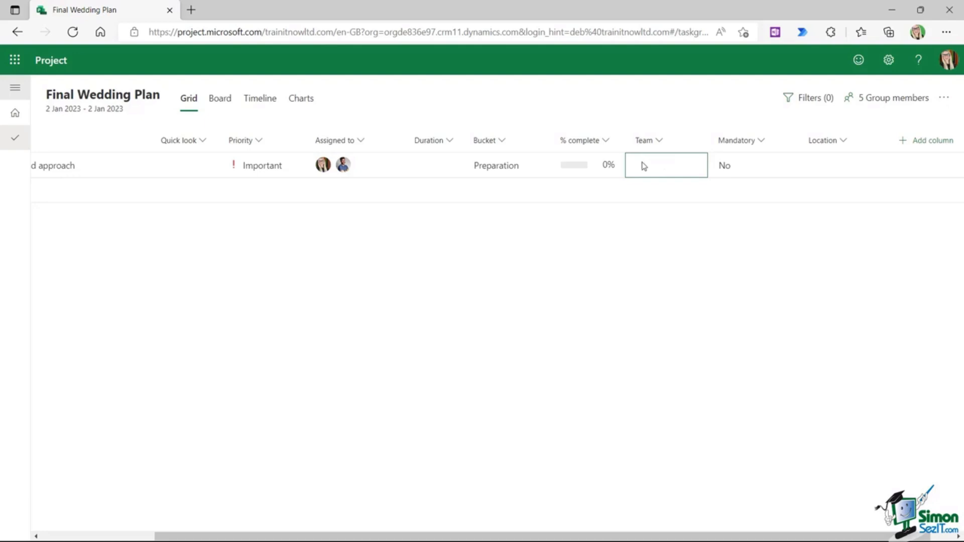
click(643, 165)
text(errter)
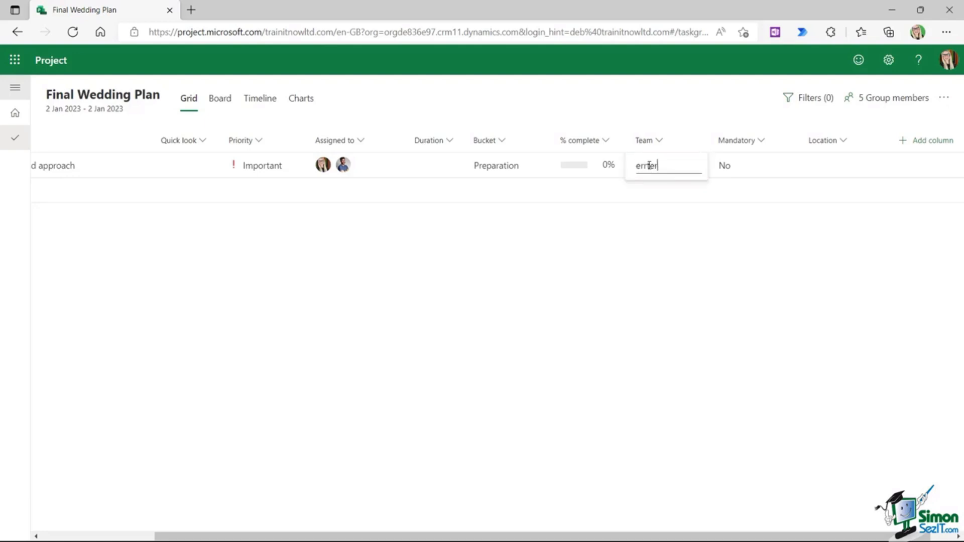
drag(658, 166, 638, 165)
key(BackSpace)
key(Return)
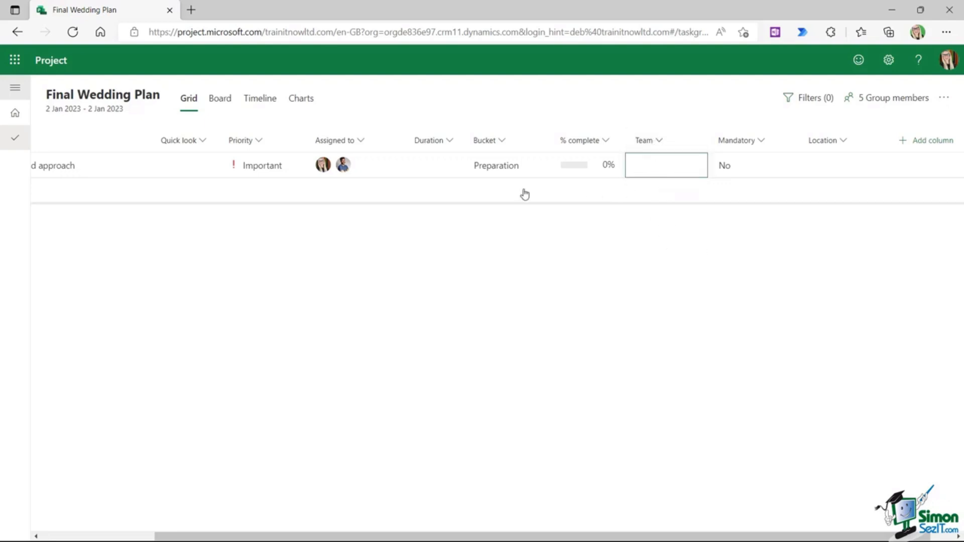
Step: Delete the custom Team field from the project
click(659, 143)
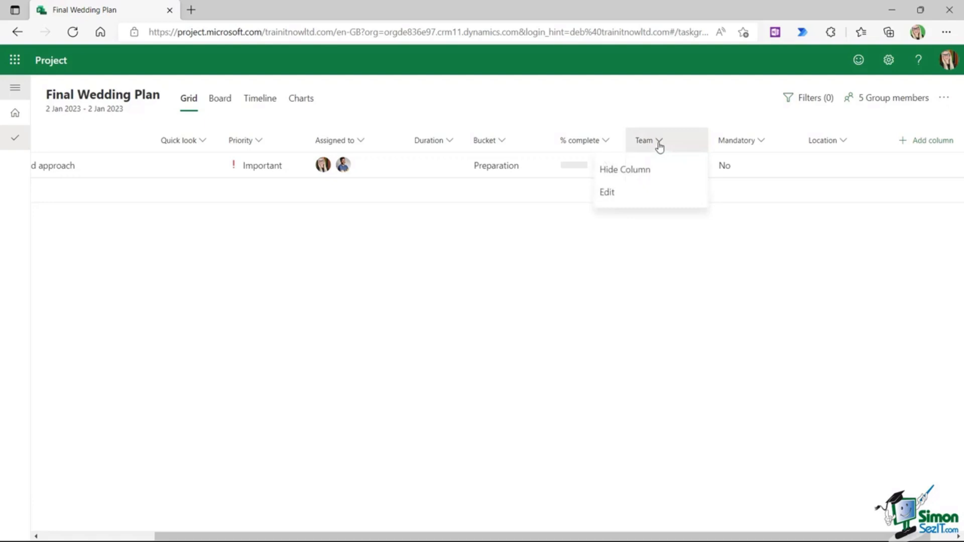
click(612, 199)
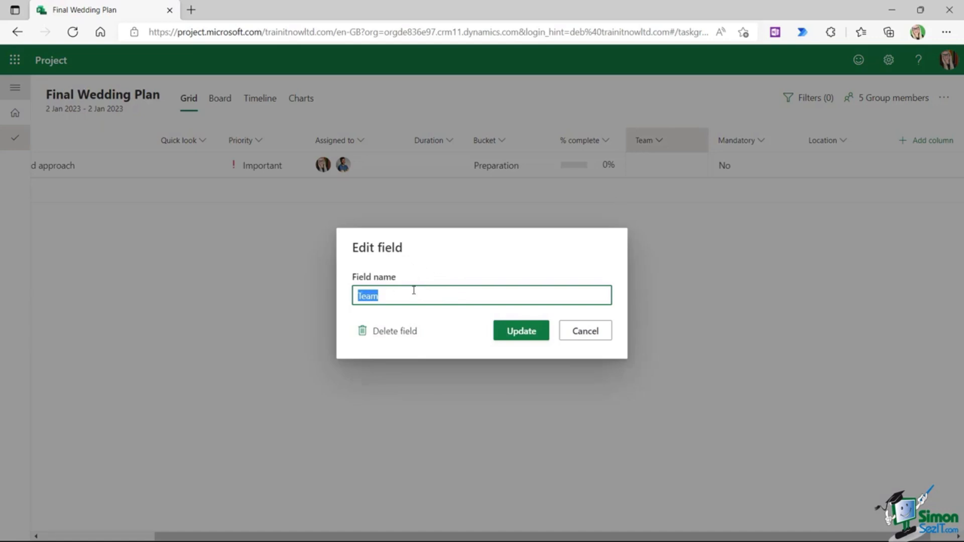
click(402, 332)
click(568, 336)
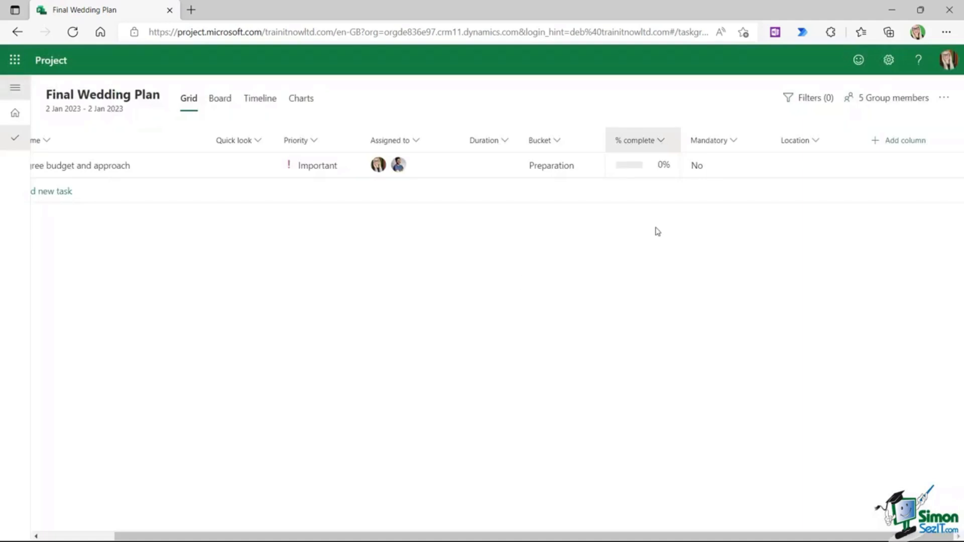
Step: Start a new custom field of type Choice for the project and name it Team
click(898, 142)
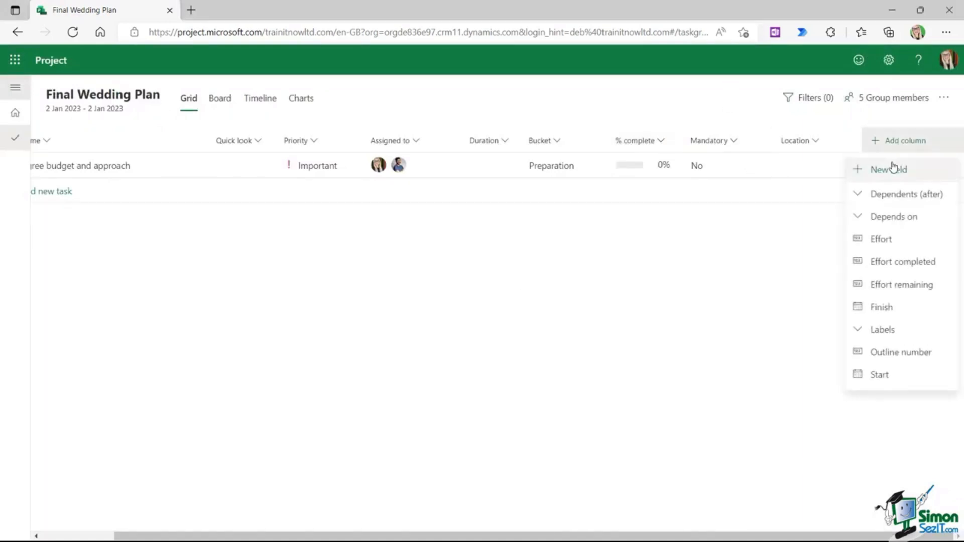
click(892, 171)
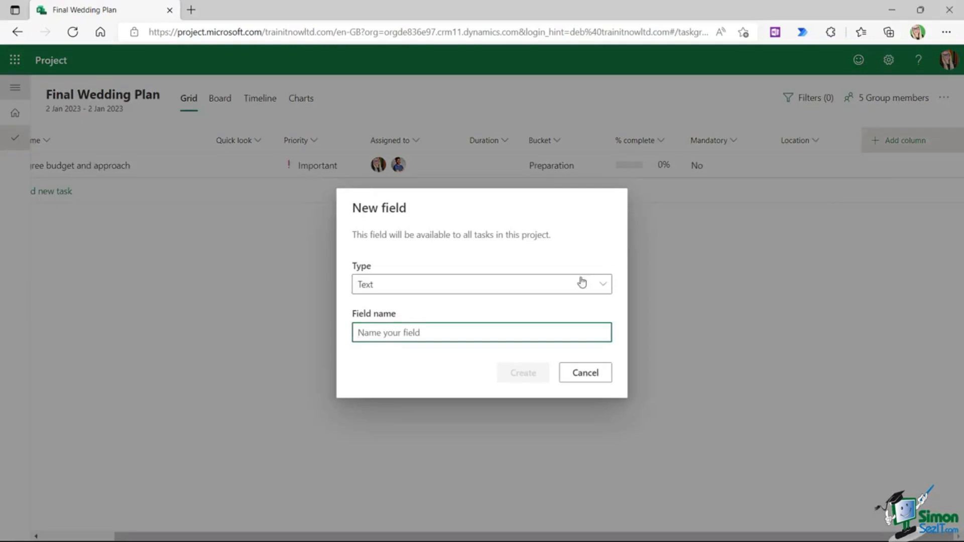
click(603, 287)
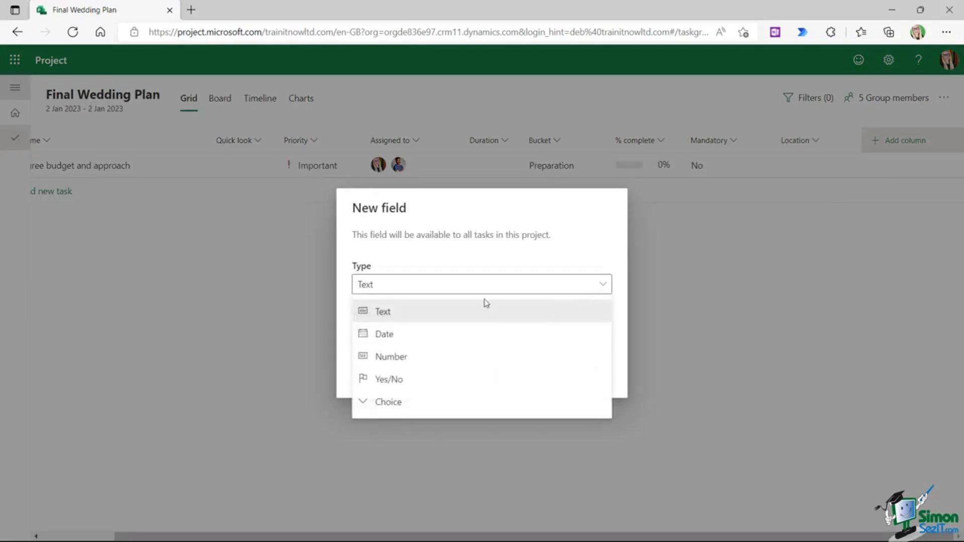
click(381, 402)
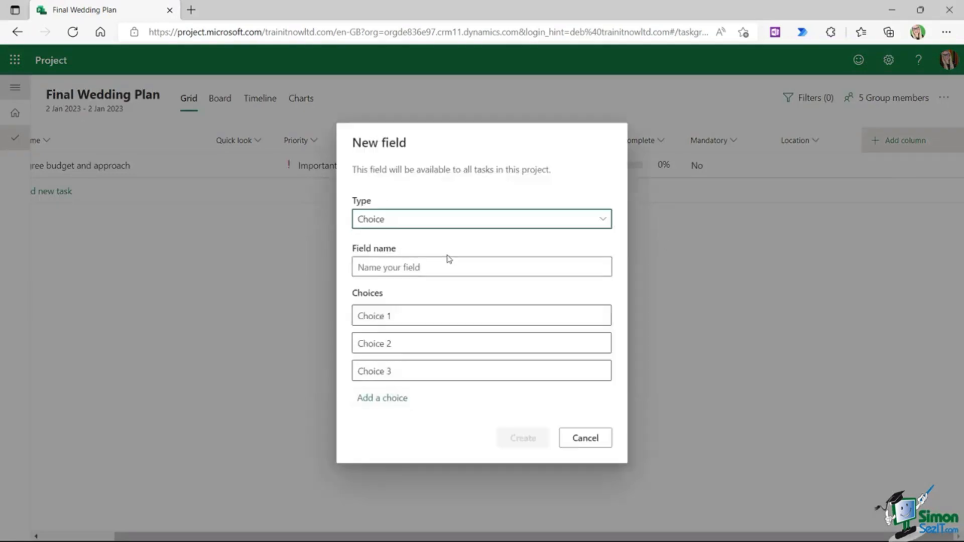
click(425, 265)
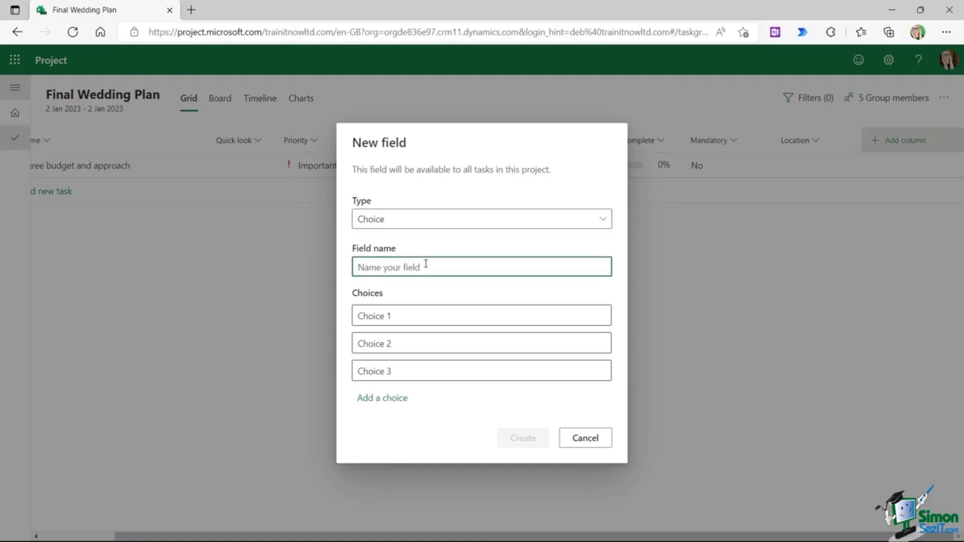
text(Team)
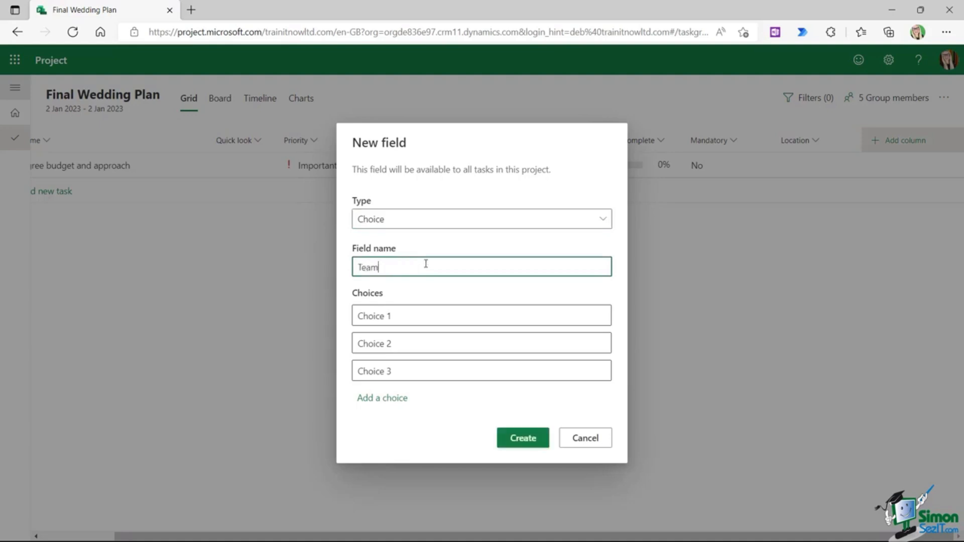
Step: Enter Top Table, Bridesmaids and Groomsmen as the first three choices of the Team field
click(413, 316)
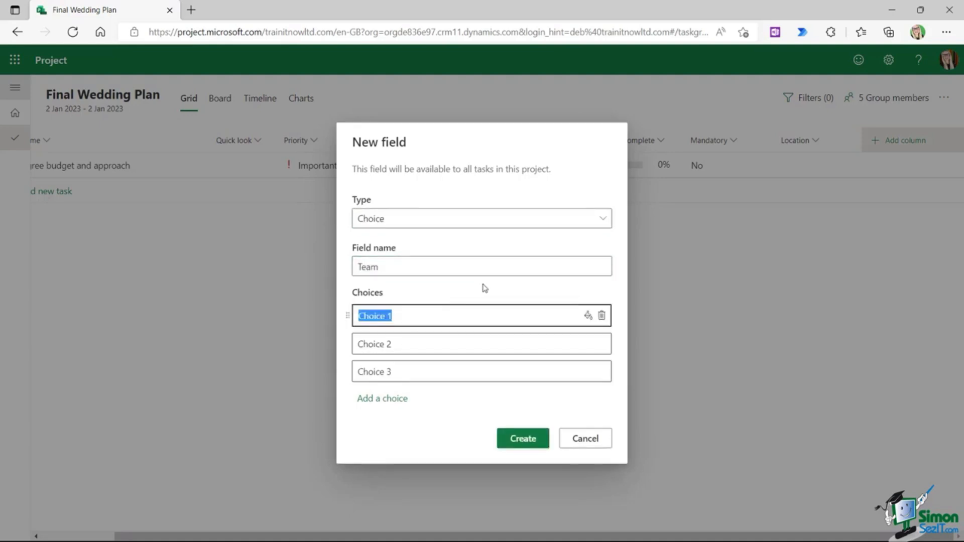
text(Top Table)
click(420, 340)
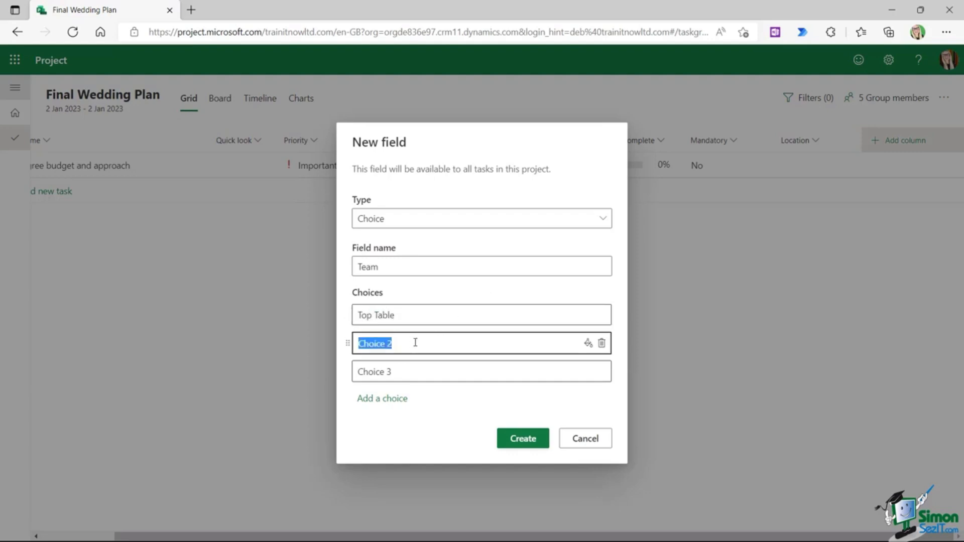
text(Bridesmaid)
key(BackSpace)
text(ids)
click(403, 373)
text(G)
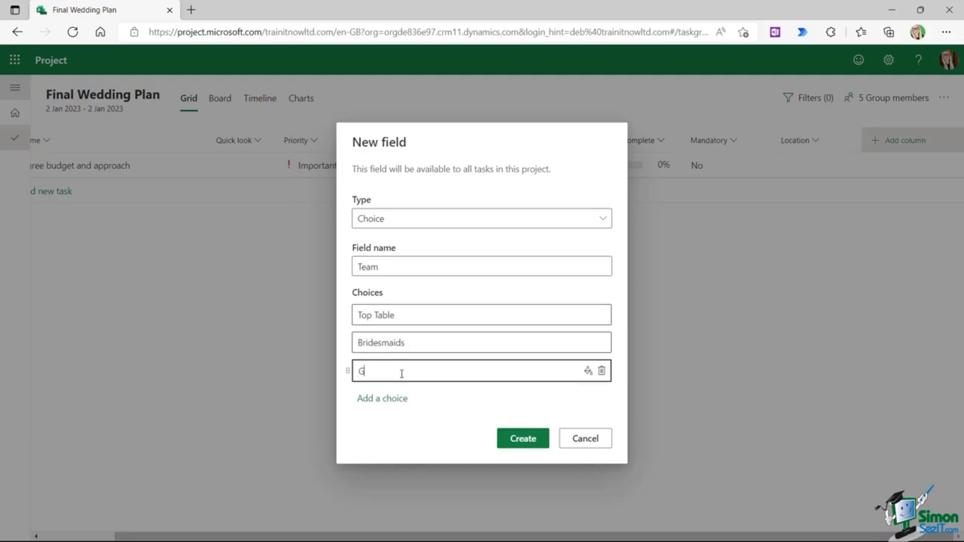
text(roomsmen)
Step: Add two more choices to the Team field, Maid of Honour and Guests
click(395, 402)
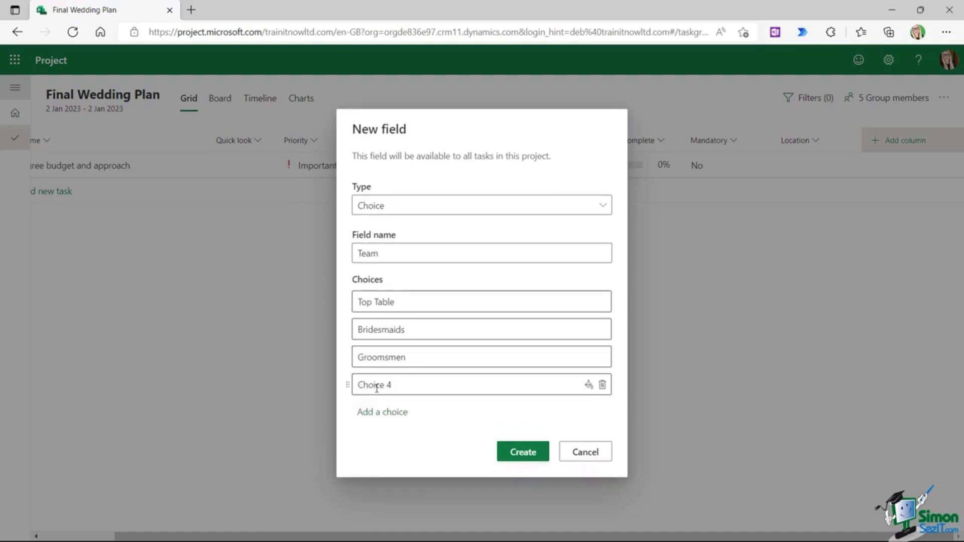
text(Maid of )
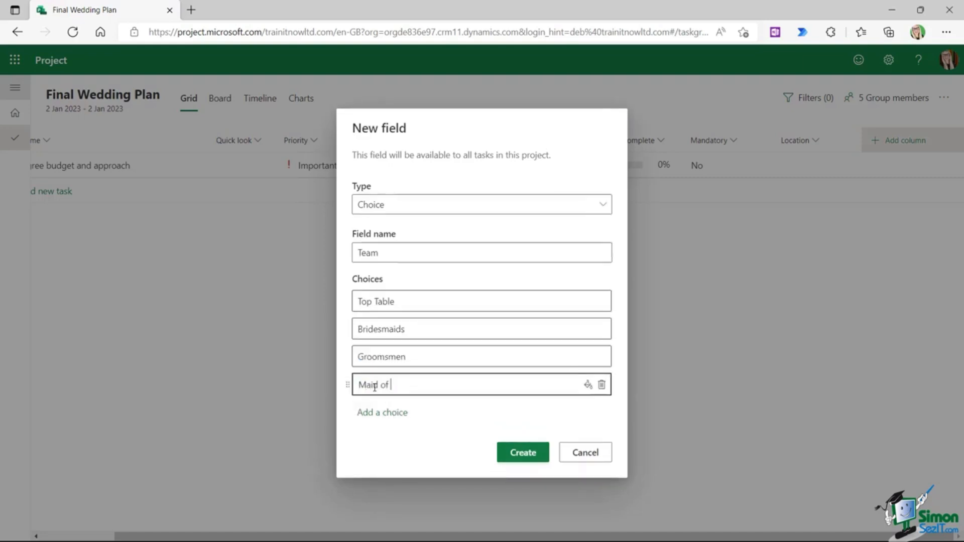
text(Ho)
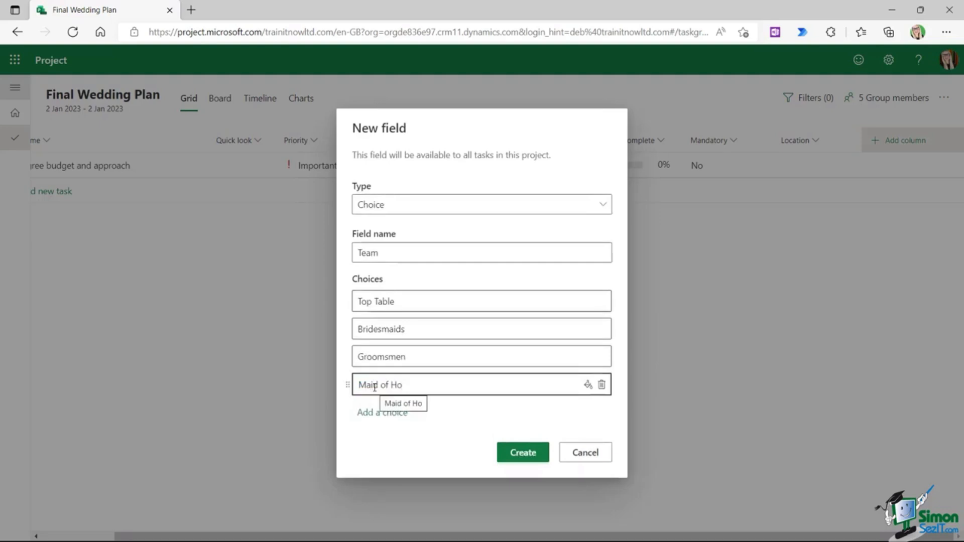
text(nour)
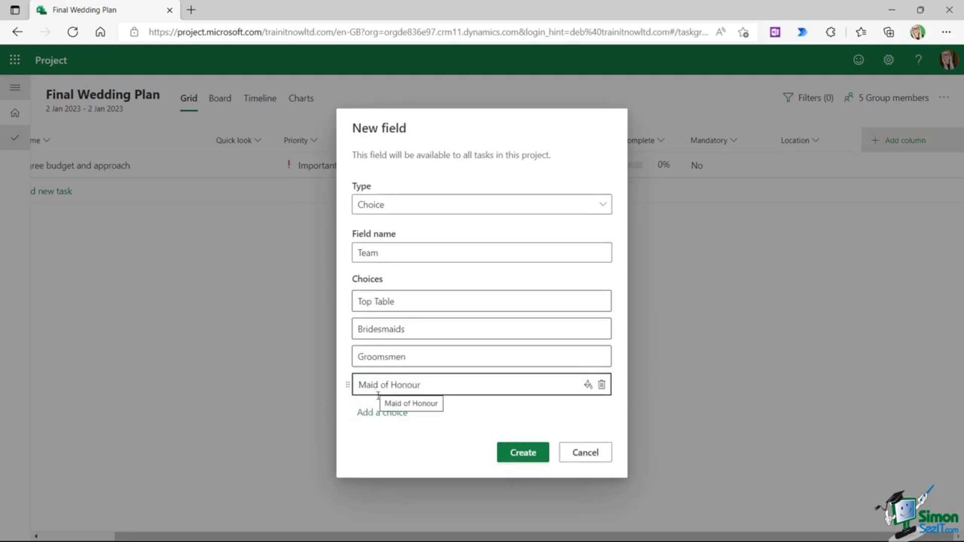
click(381, 415)
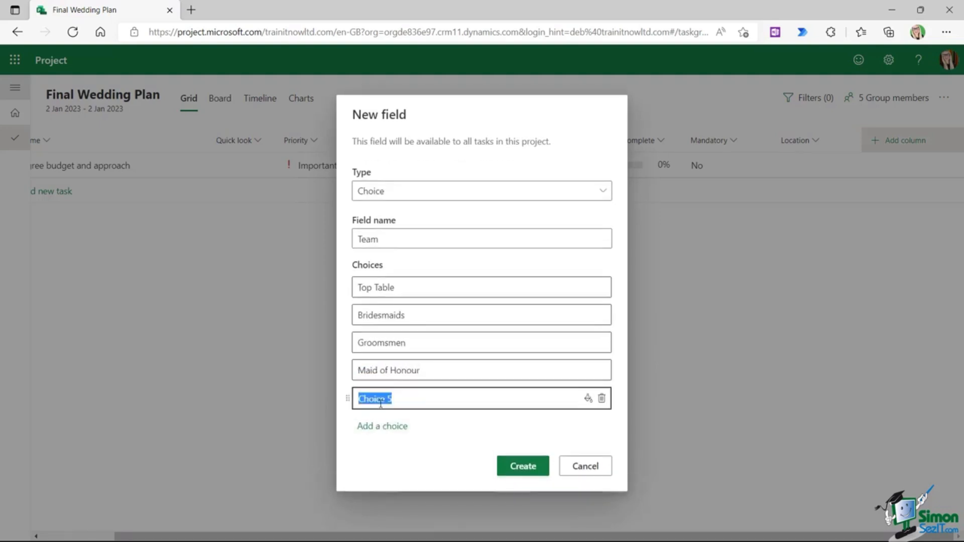
text(Guests)
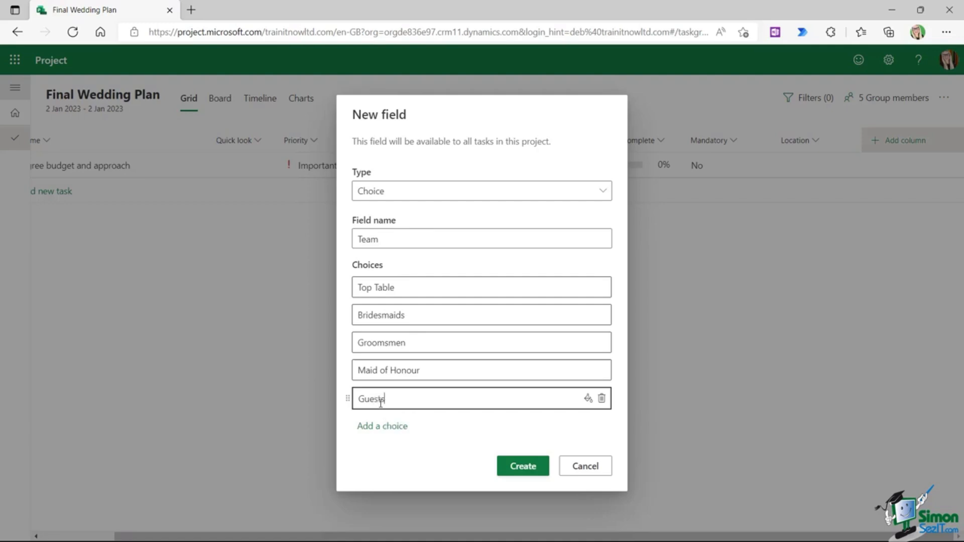
click(439, 452)
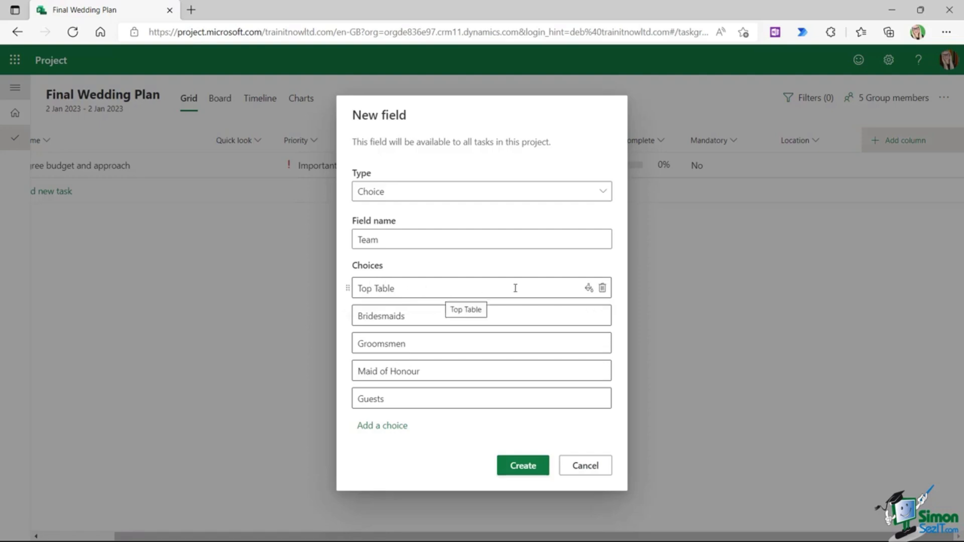
Step: Colour the Top Table choice light pink, Bridesmaids dusky pink and Groomsmen pale yellow
click(589, 291)
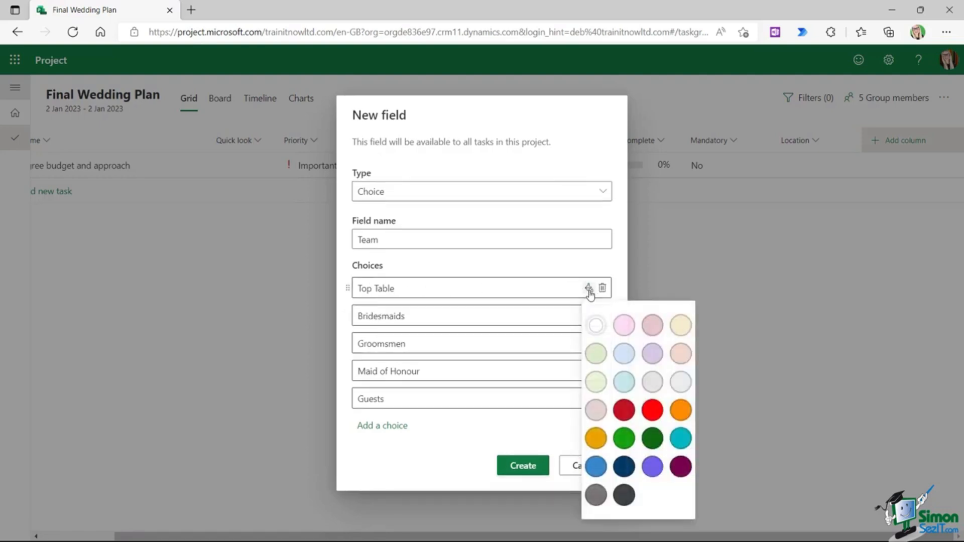
click(624, 326)
click(588, 317)
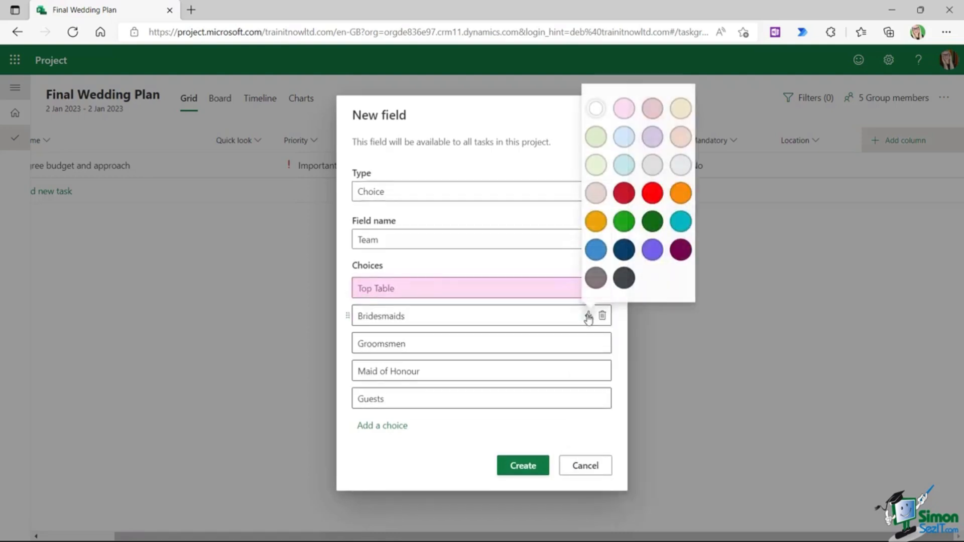
click(652, 104)
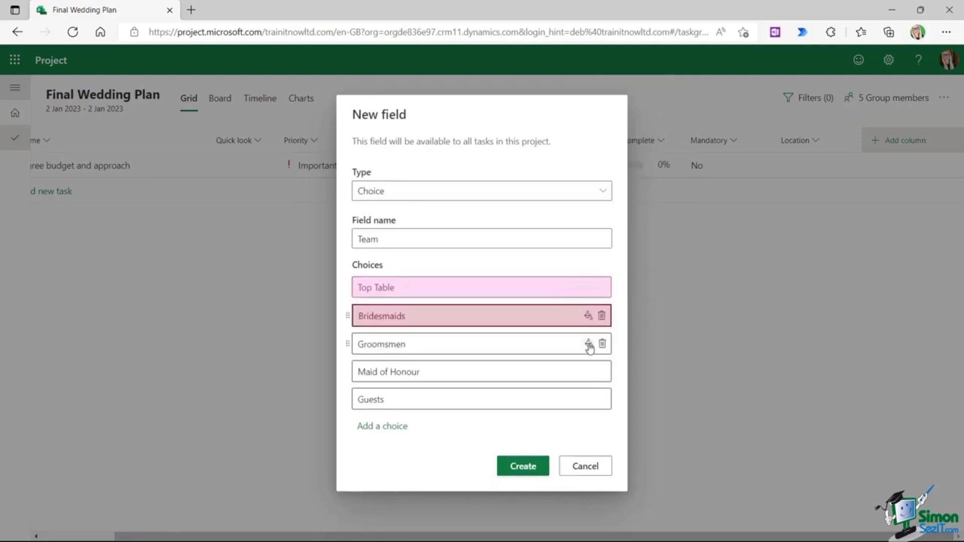
click(588, 344)
click(680, 135)
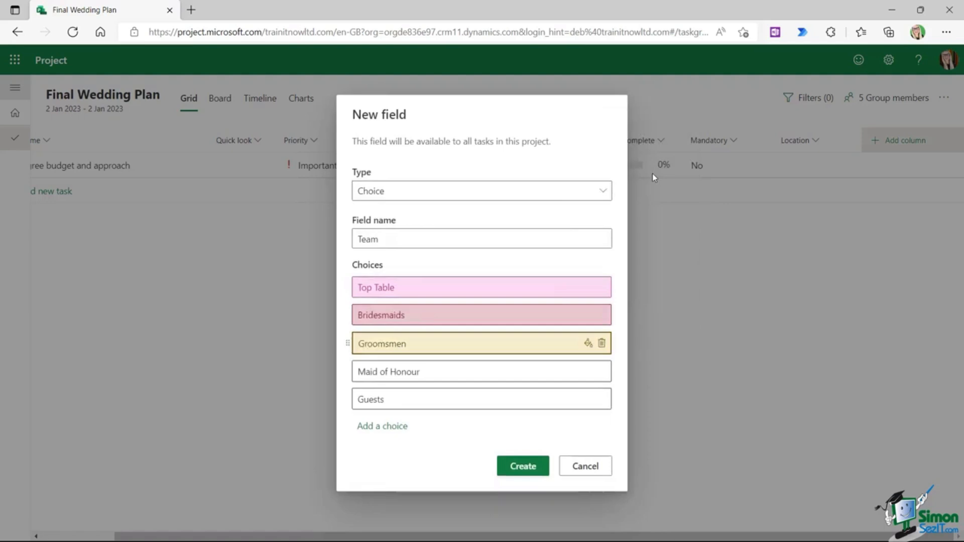
Step: Colour the Maid of Honour choice light green and Guests light blue, and create the Team field
click(588, 372)
click(594, 189)
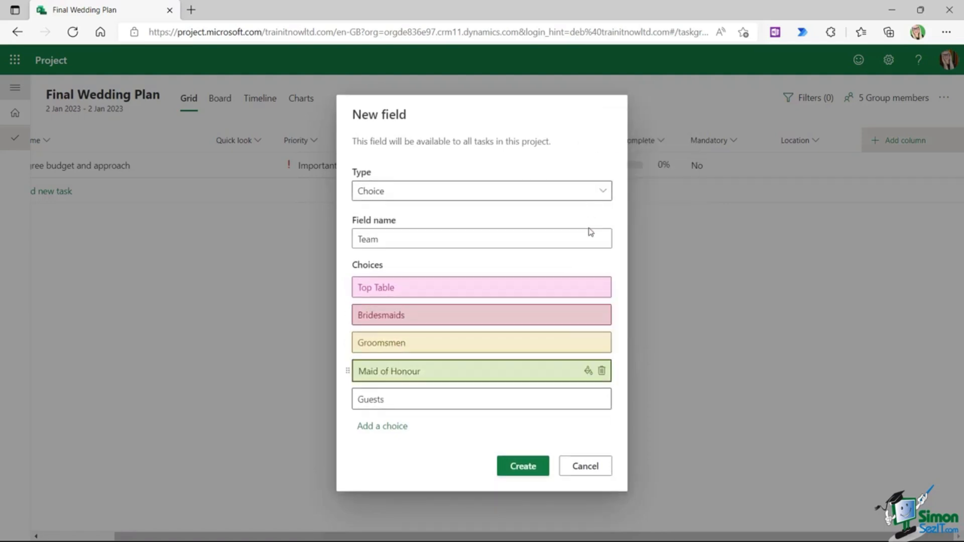
click(588, 399)
click(622, 221)
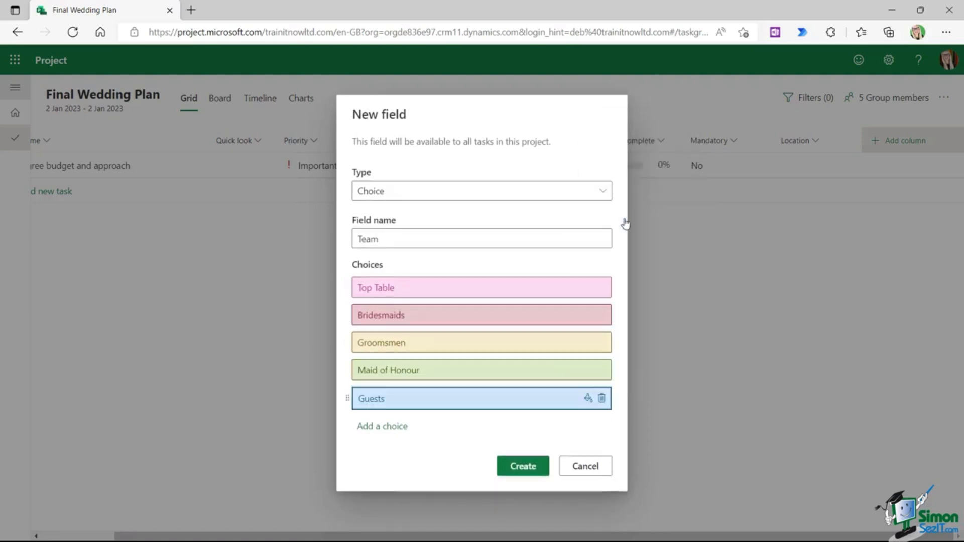
click(521, 465)
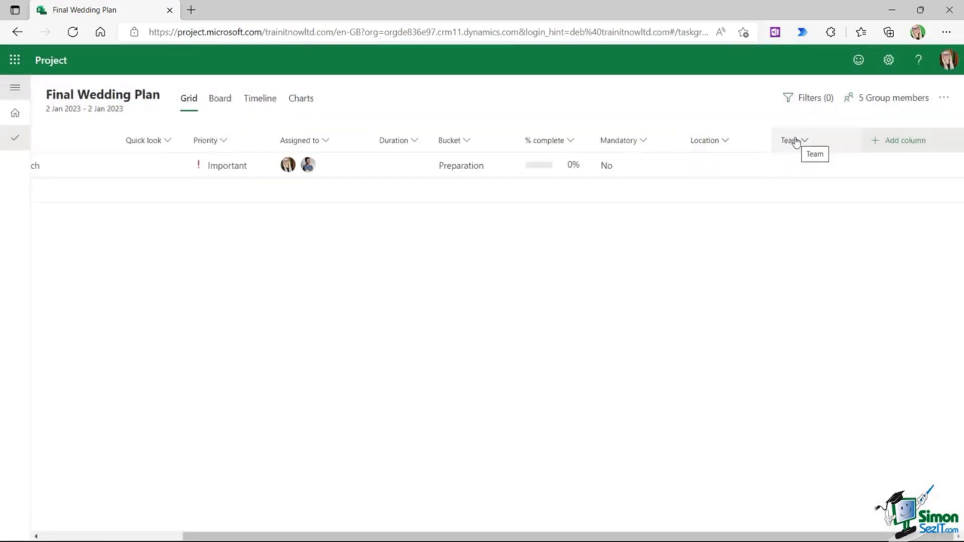
Step: Move the Team column between % complete and Mandatory, and set the task's Team to Top Table
drag(798, 143, 598, 146)
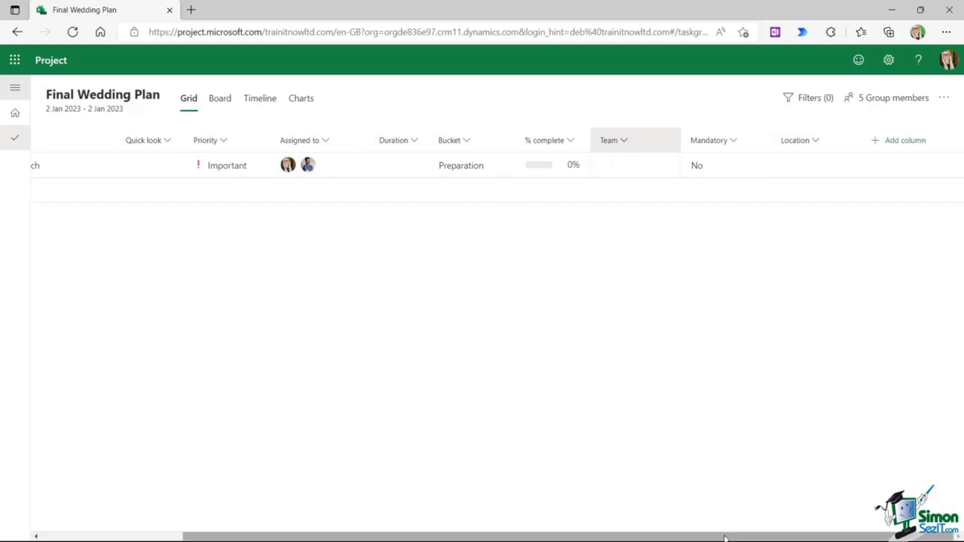
drag(725, 538, 696, 538)
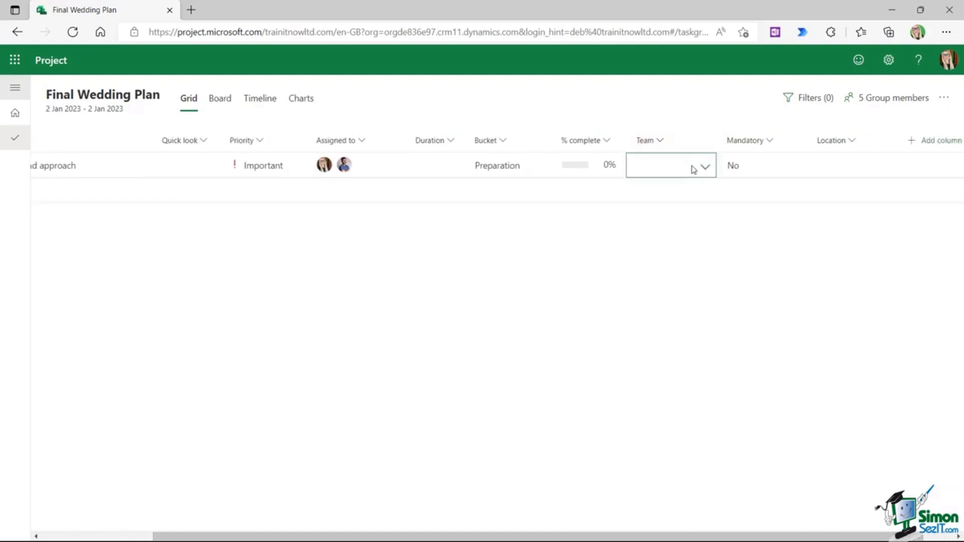
click(705, 169)
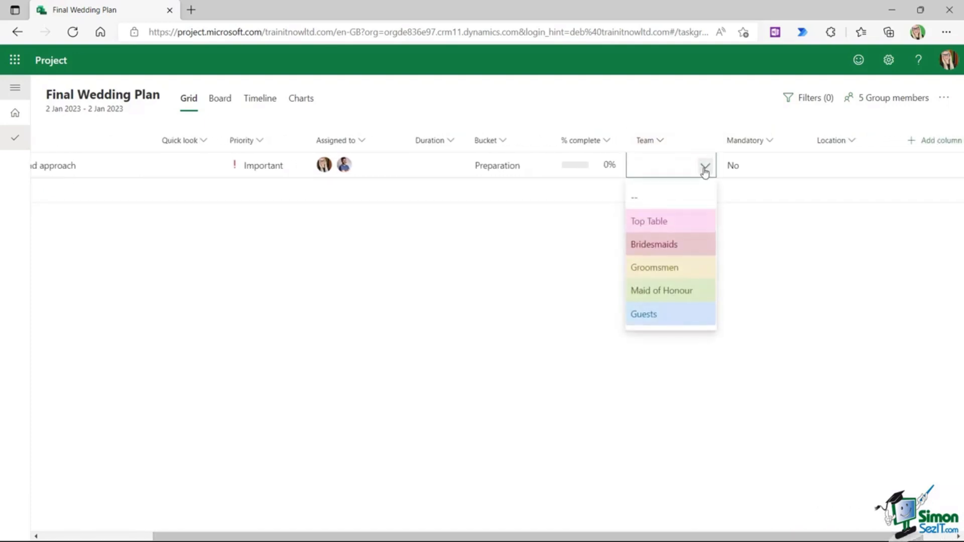
click(656, 222)
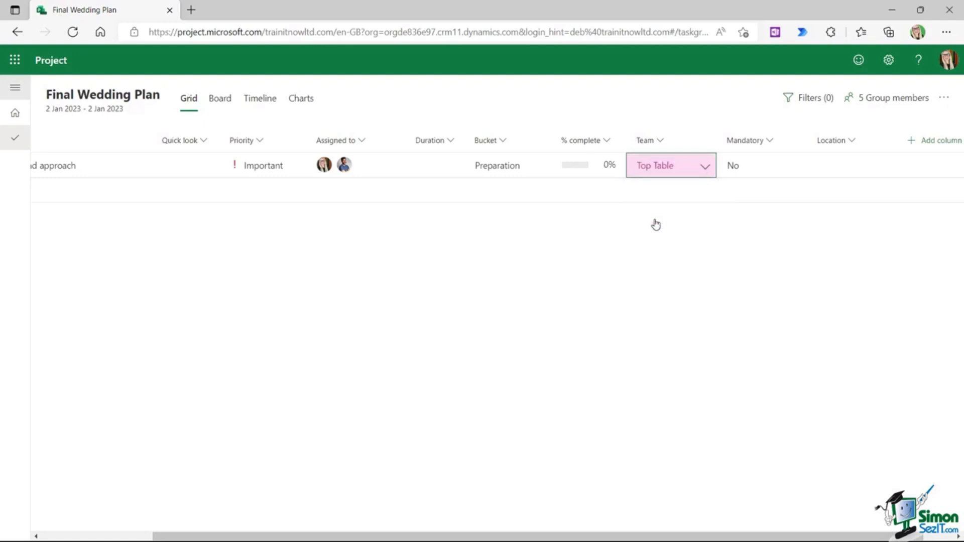
click(705, 169)
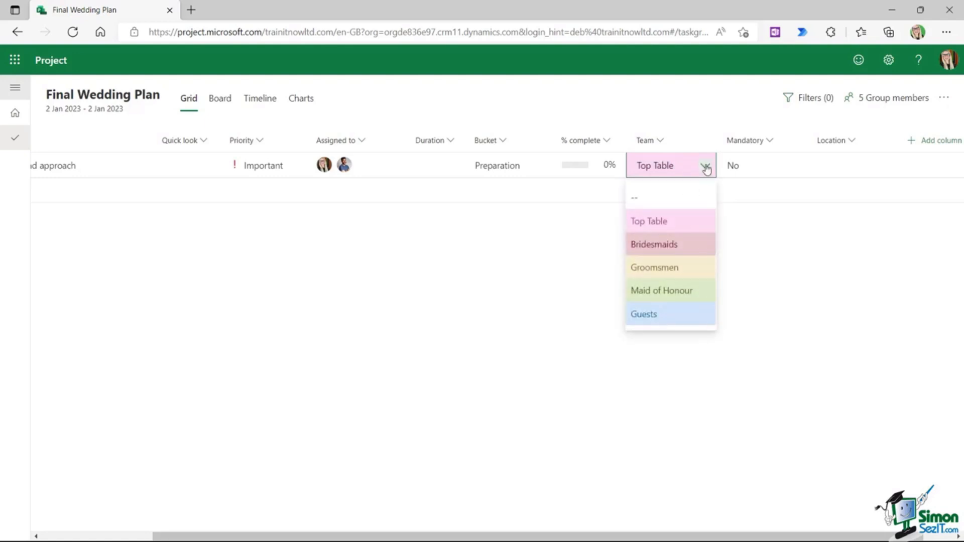
click(784, 260)
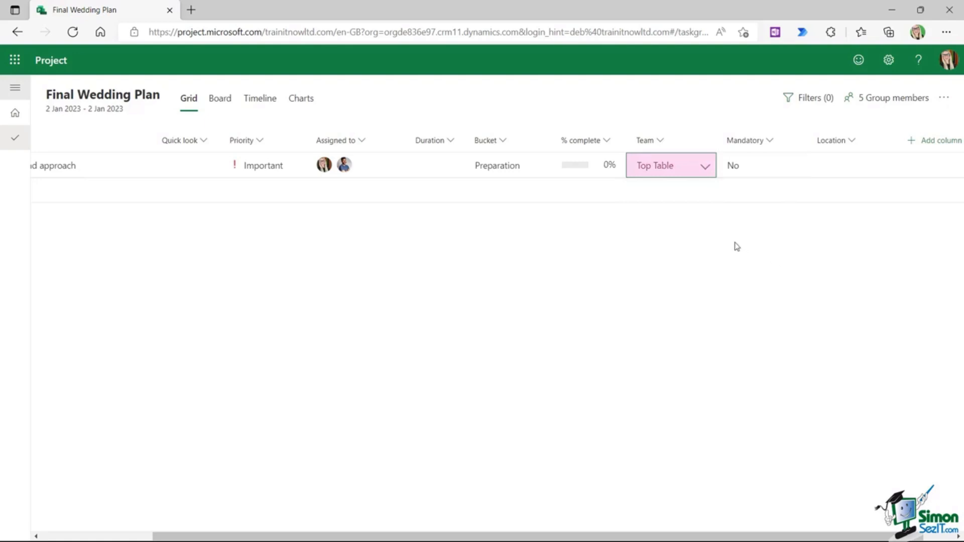
Step: Set the "Agree budget and approach" task's Mandatory field to Yes and its Location to London
click(797, 170)
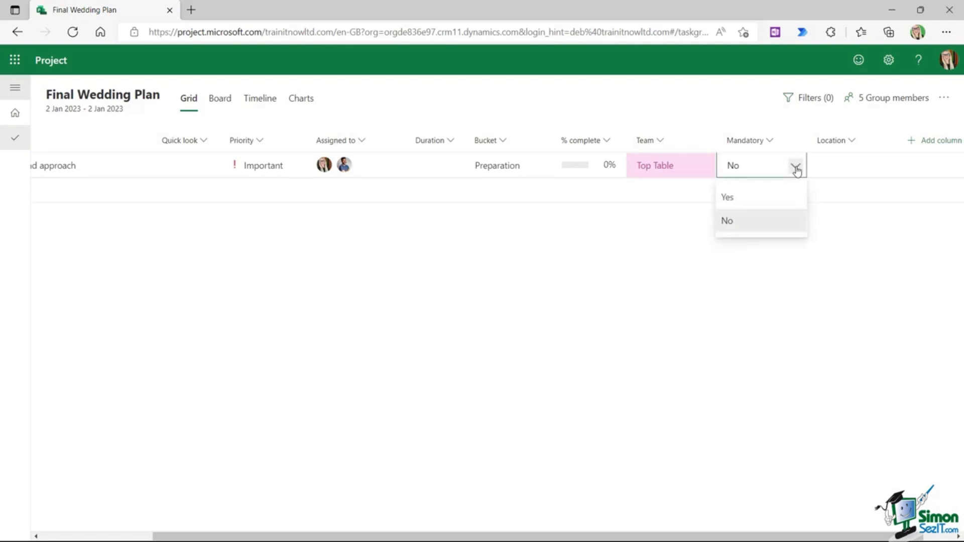
click(735, 199)
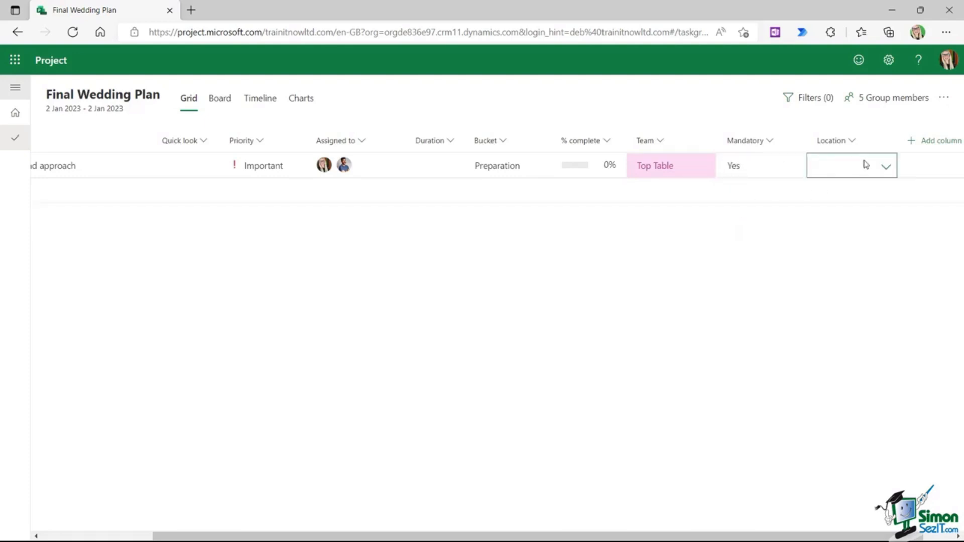
click(881, 168)
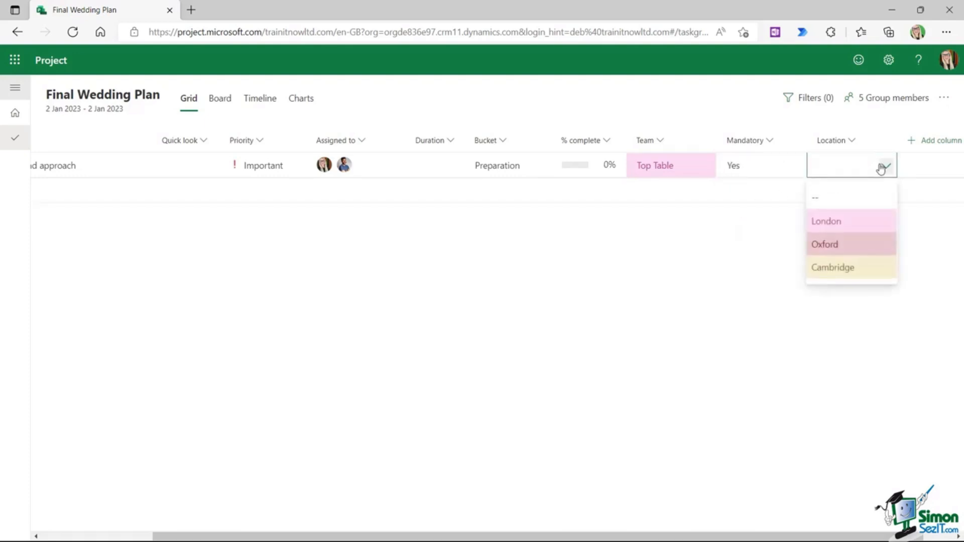
click(843, 222)
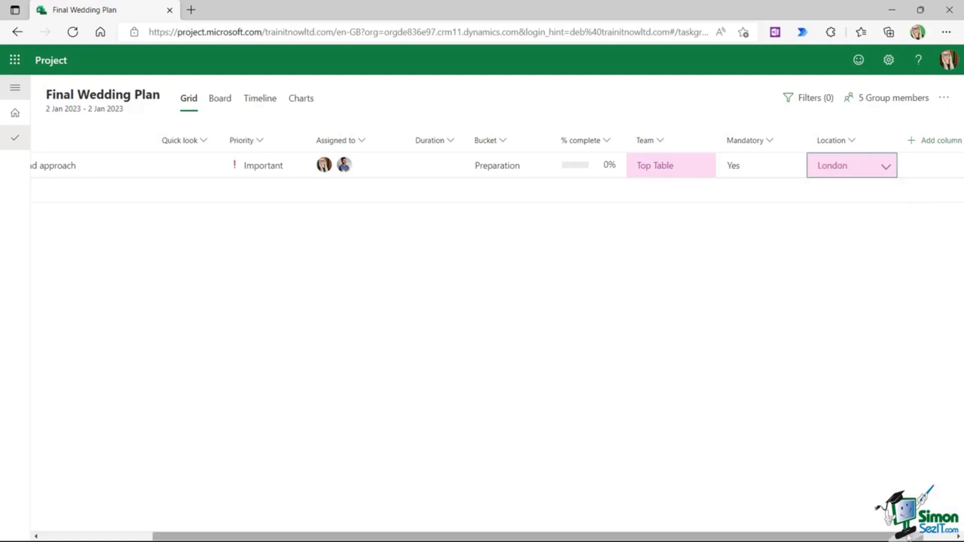
Step: Look up the second task in the Excel workbook, and add it to the project as "Set wedding date" with priority Urgent
drag(908, 538, 796, 538)
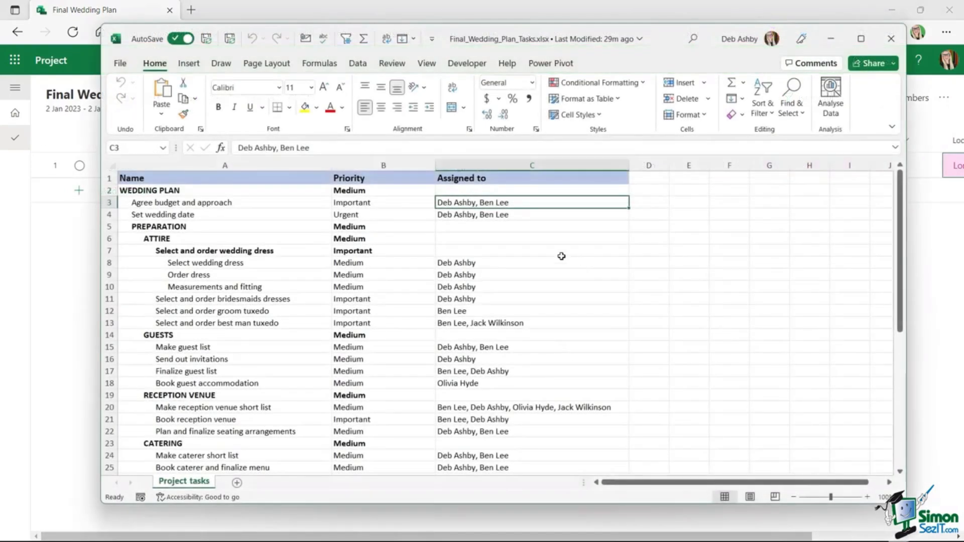
click(202, 214)
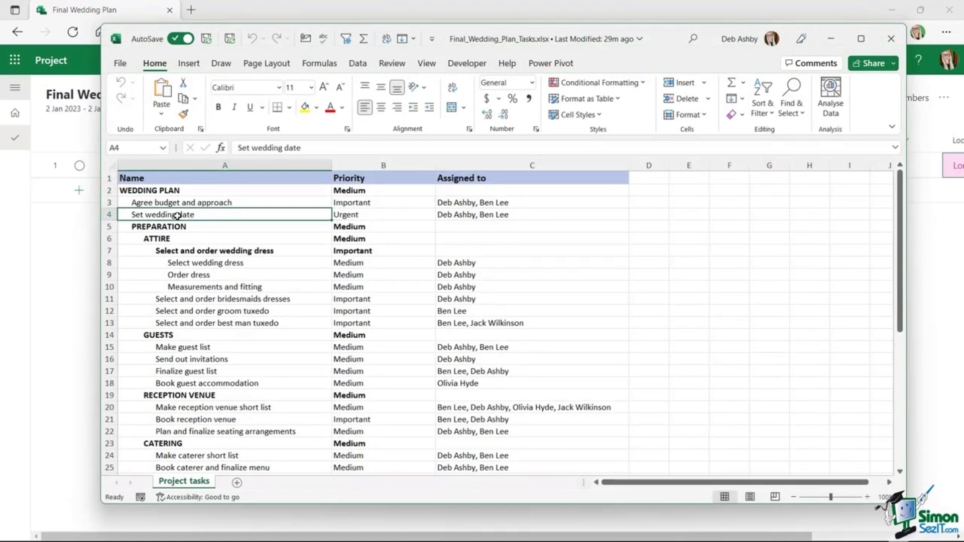
click(377, 214)
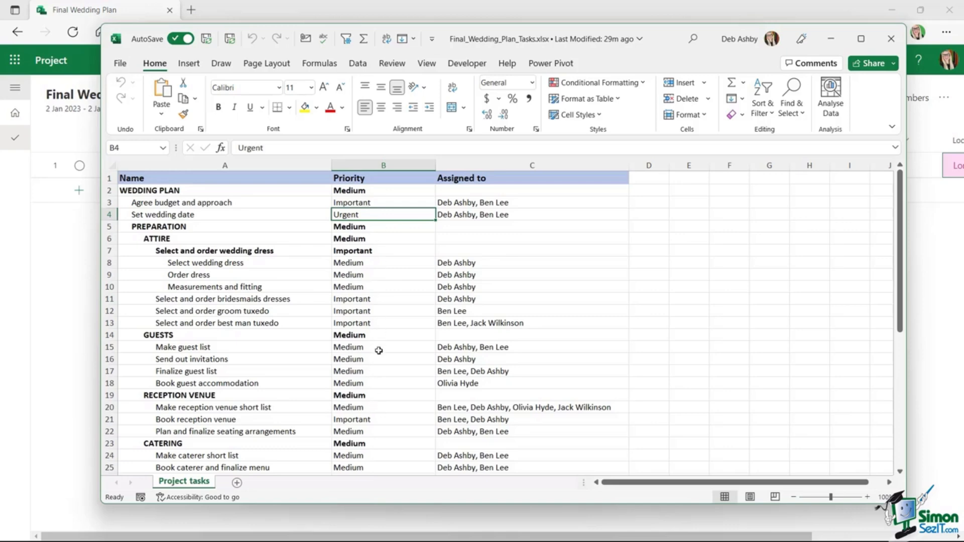
click(492, 216)
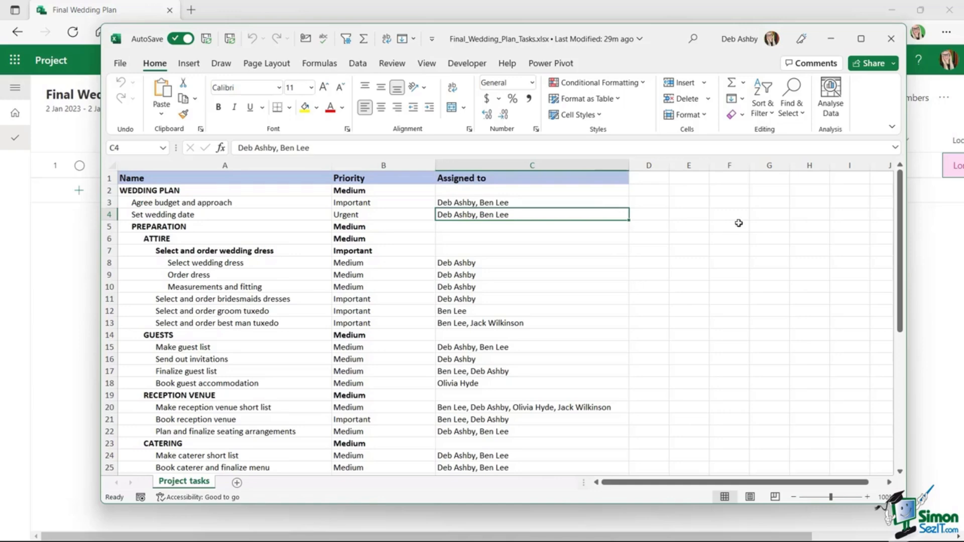
click(832, 39)
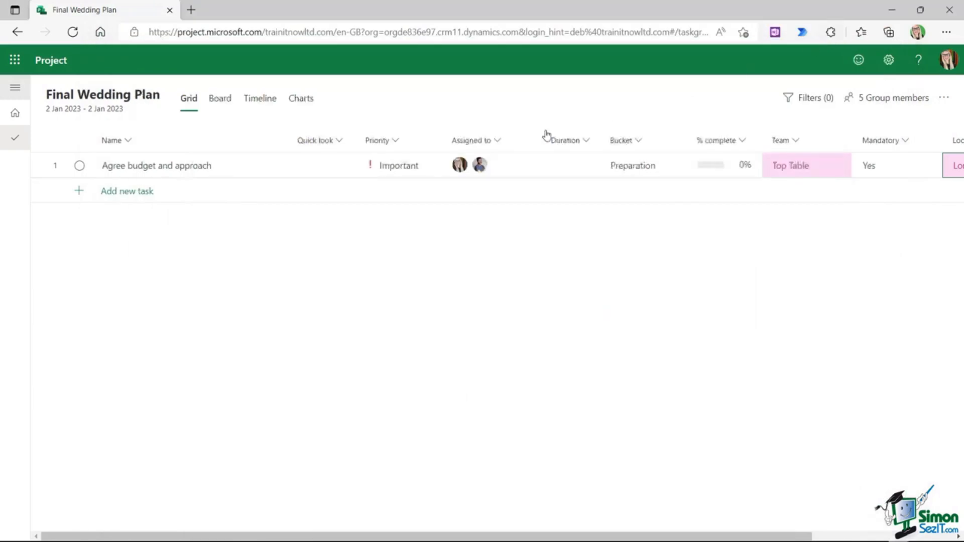
click(120, 193)
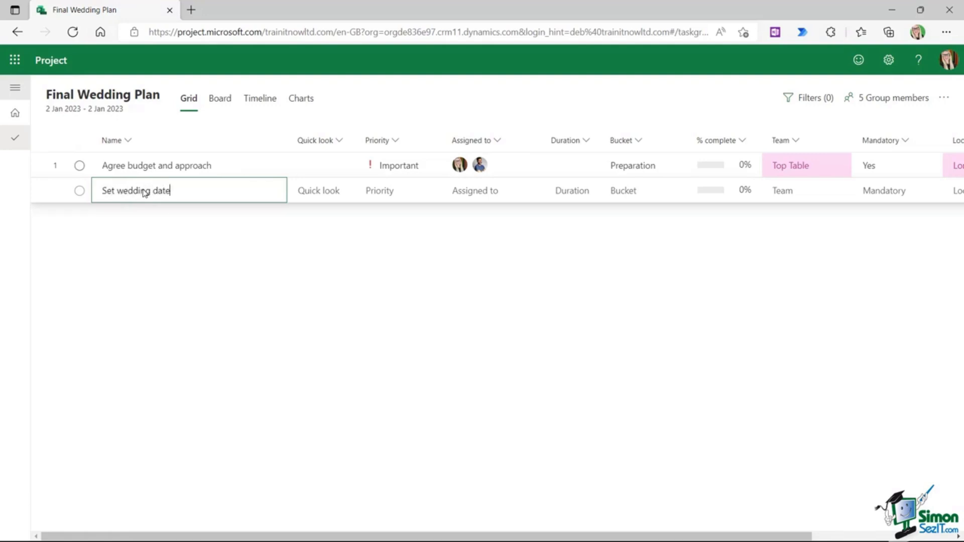
key(Tab)
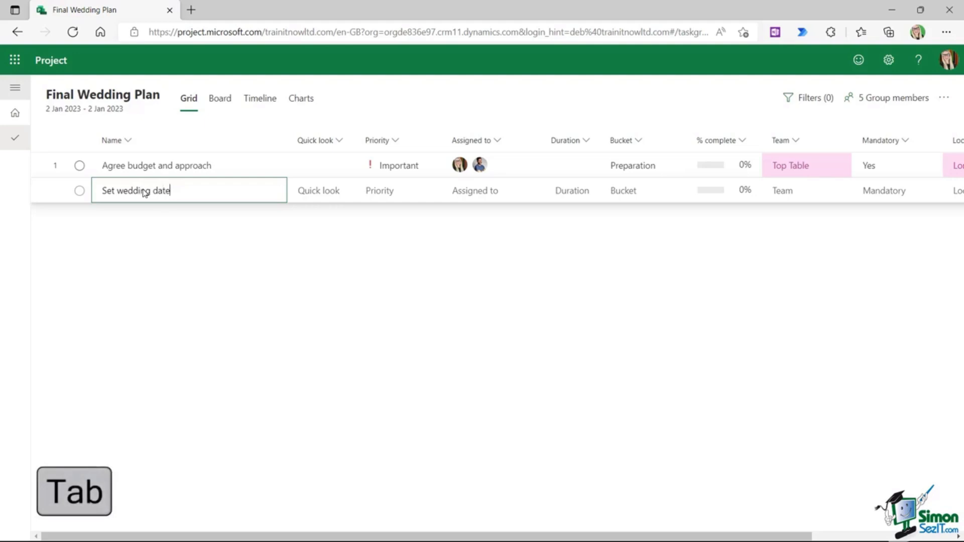
key(Tab)
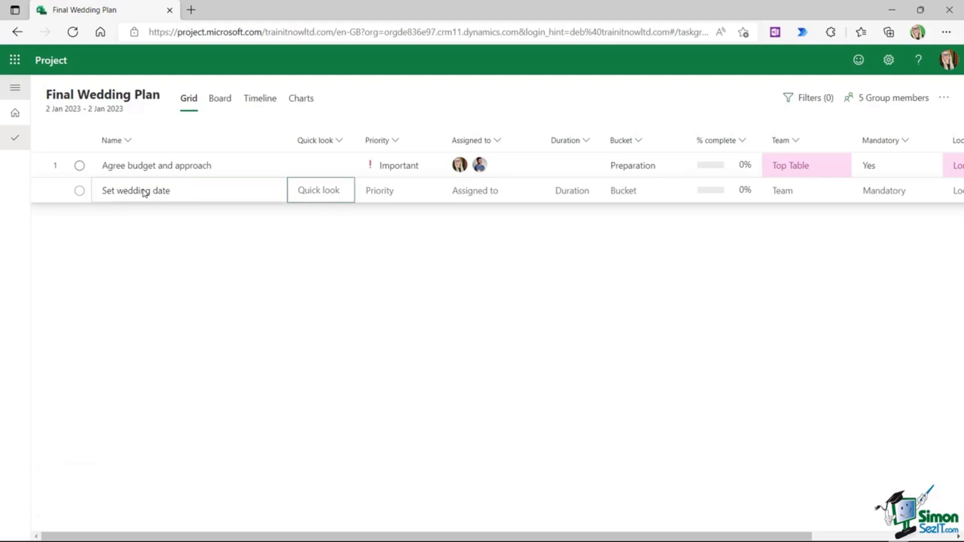
key(Tab)
click(431, 191)
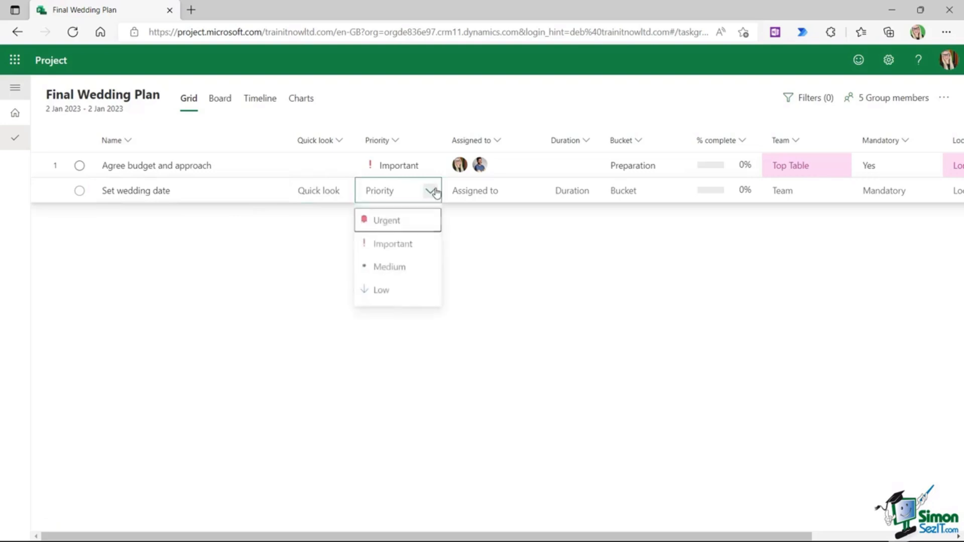
click(390, 225)
Step: Assign the "Set wedding date" task to the two people listed for it in the workbook and save the new task
key(Tab)
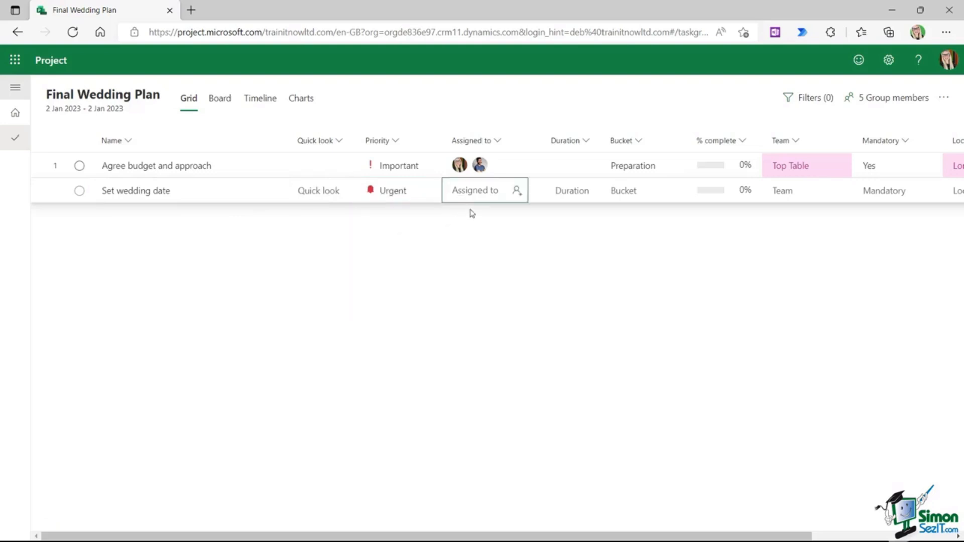
click(517, 190)
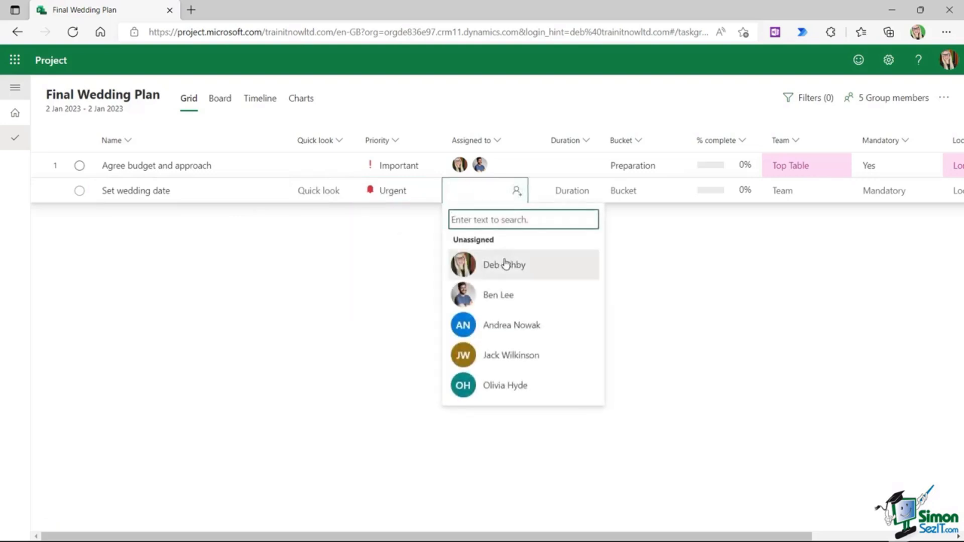
click(506, 263)
click(517, 190)
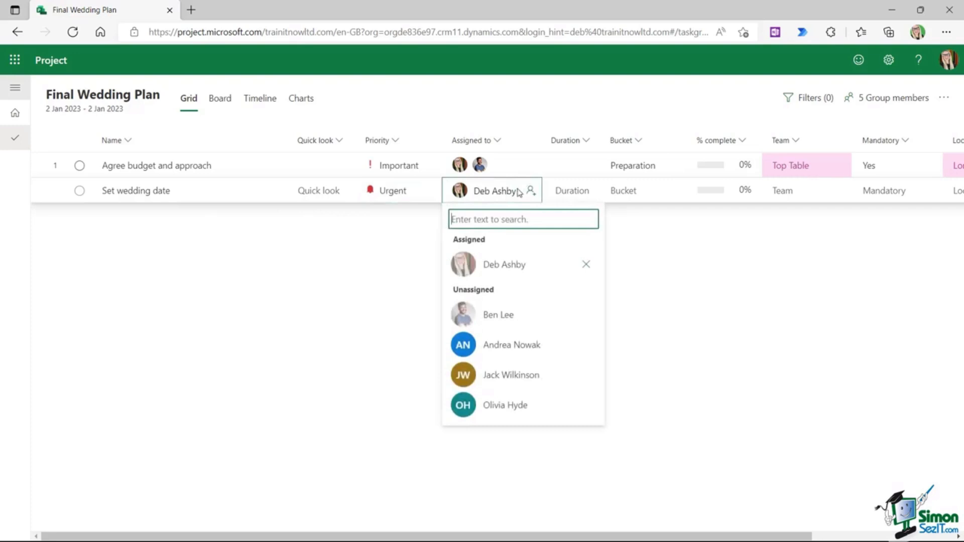
click(501, 315)
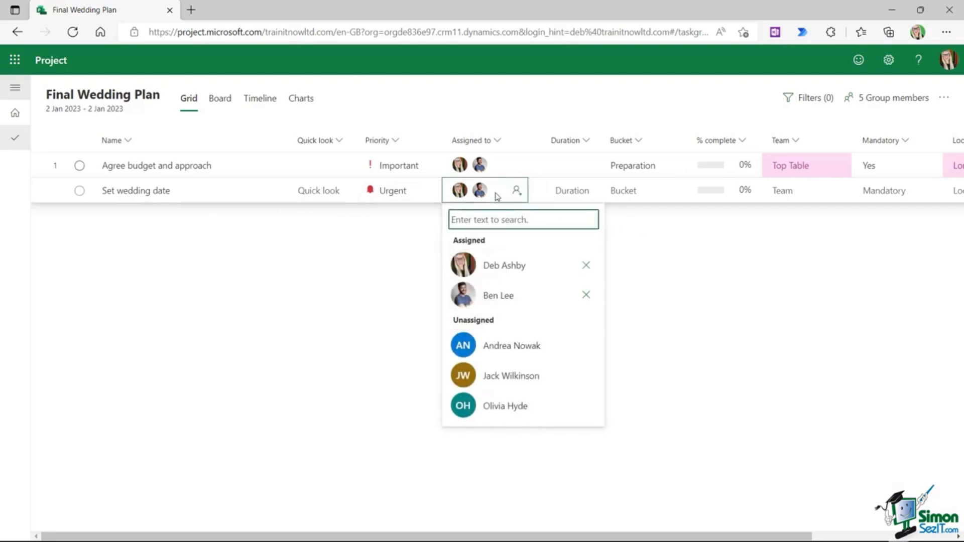
key(Tab)
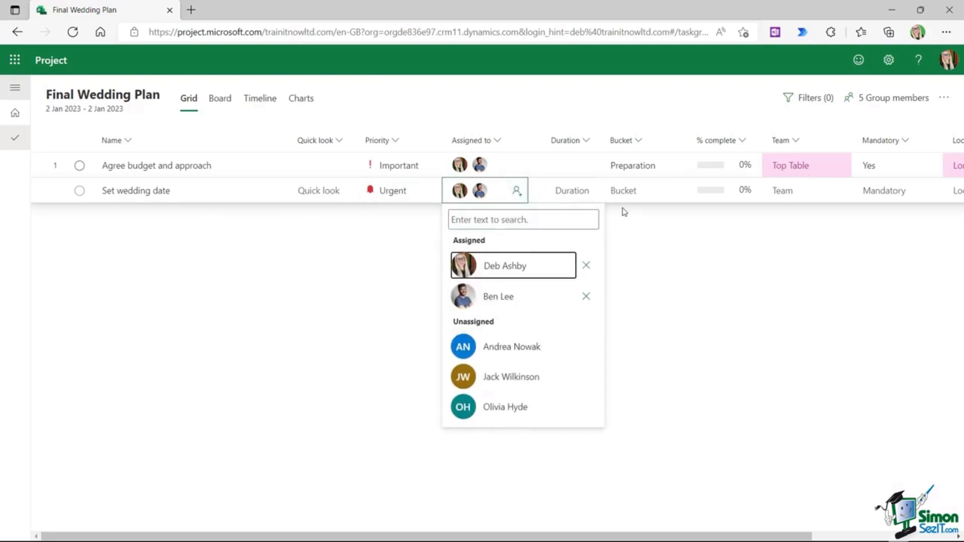
click(629, 245)
click(570, 193)
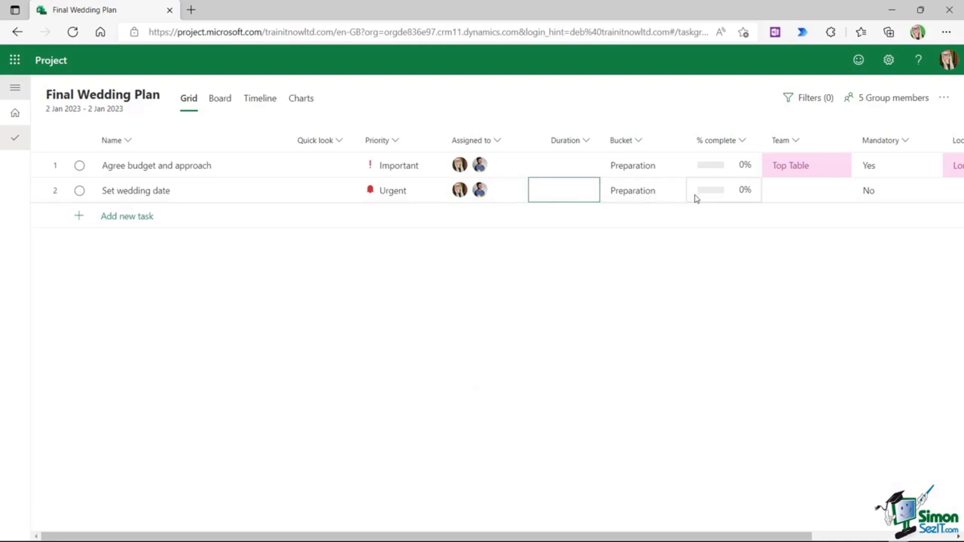
Step: Set the "Set wedding date" task's Team to Top Table and its Mandatory field to Yes
click(837, 192)
click(839, 192)
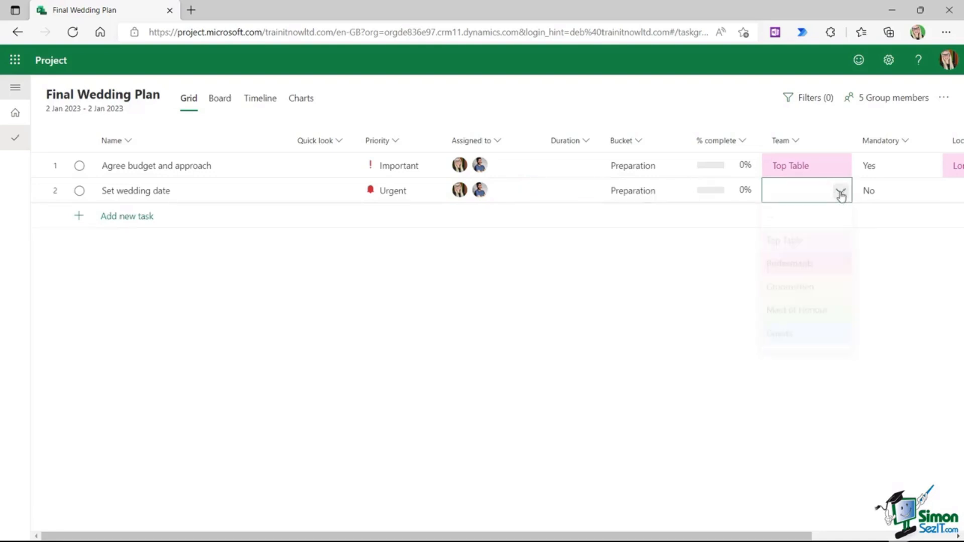
click(790, 254)
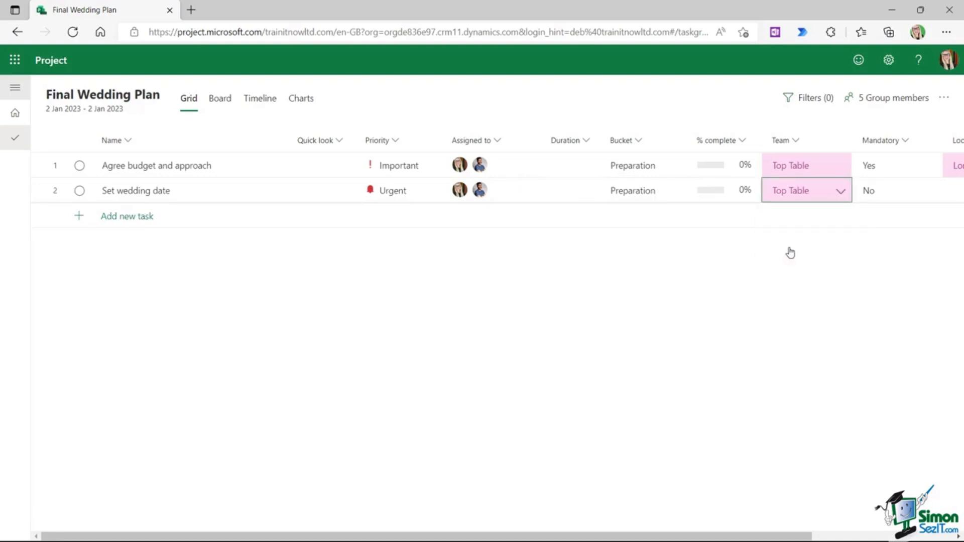
click(928, 190)
click(877, 226)
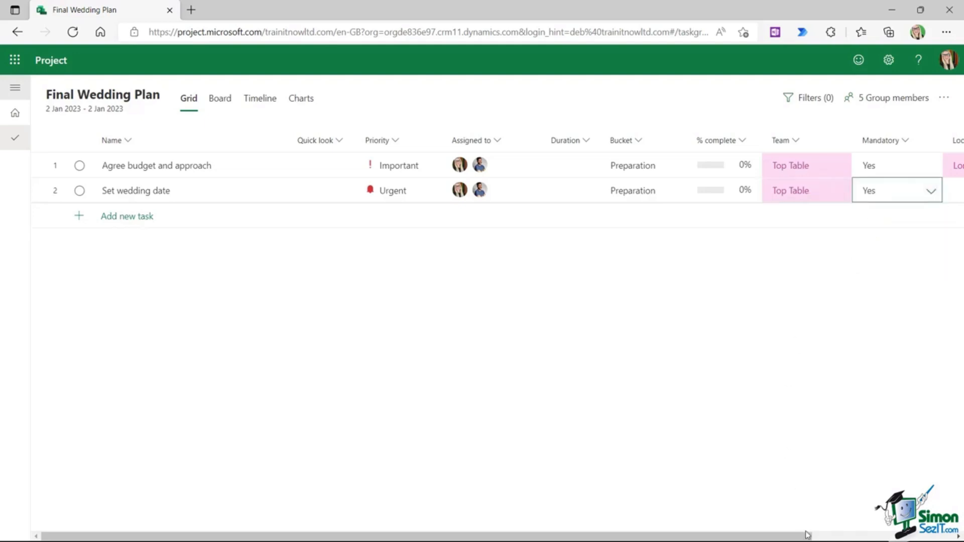
Step: Set the "Set wedding date" task's Location to London
drag(802, 539, 945, 539)
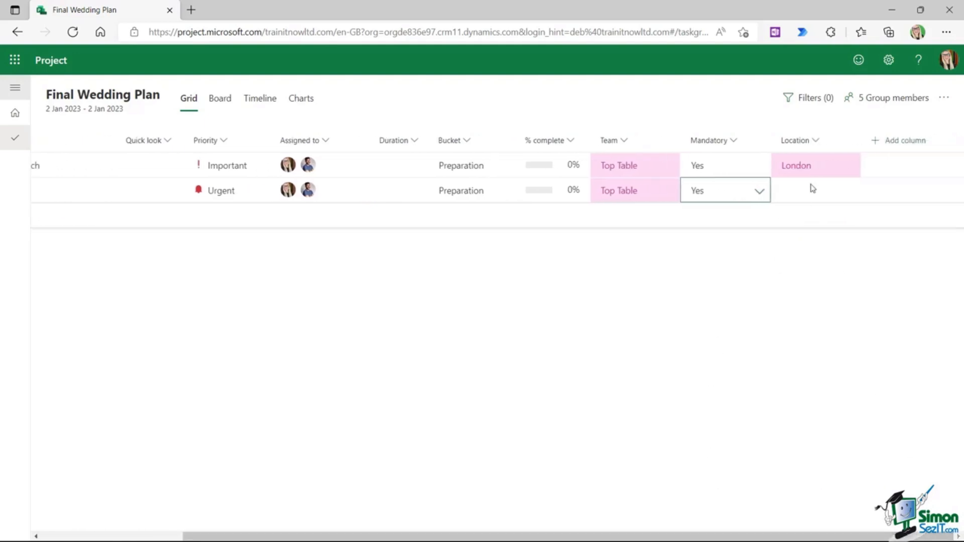
click(847, 191)
click(849, 192)
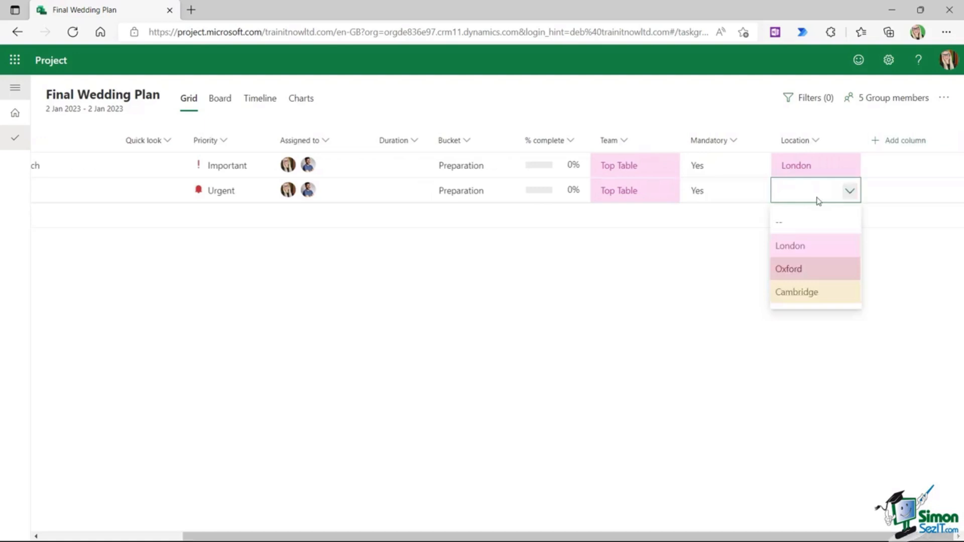
click(789, 247)
Step: Switch to the Excel workbook and examine how the Wedding Plan, Preparation, Attire and Guests headings group the tasks beneath them
drag(884, 536, 724, 536)
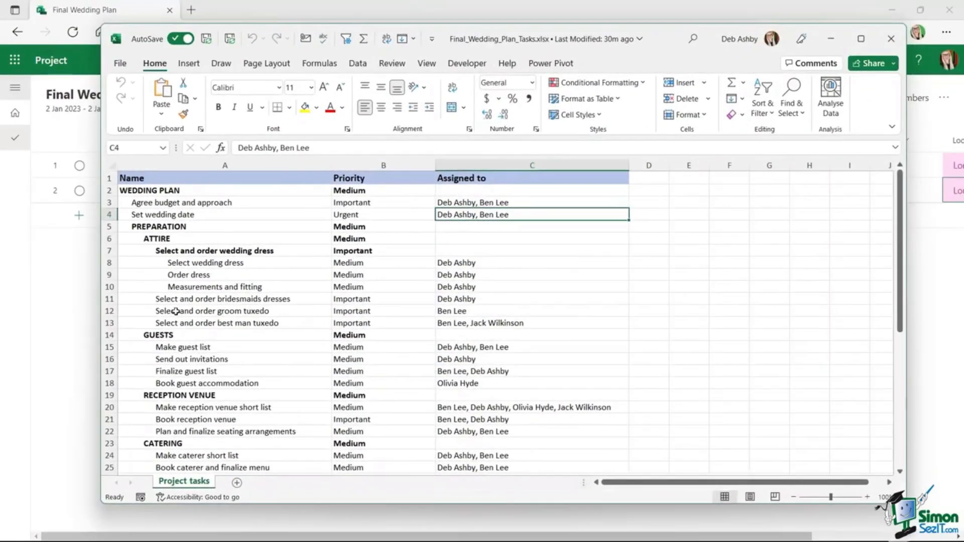
click(159, 226)
click(158, 241)
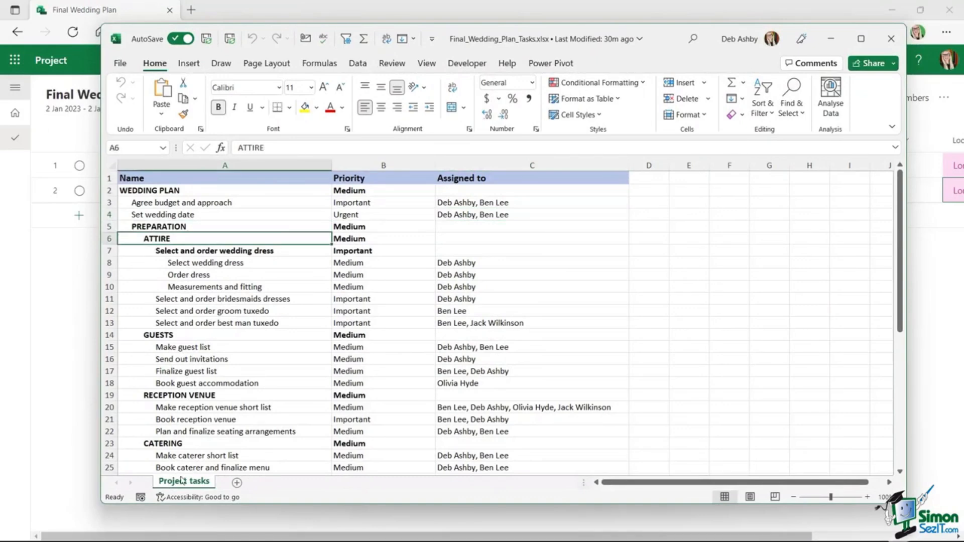
click(167, 188)
click(166, 229)
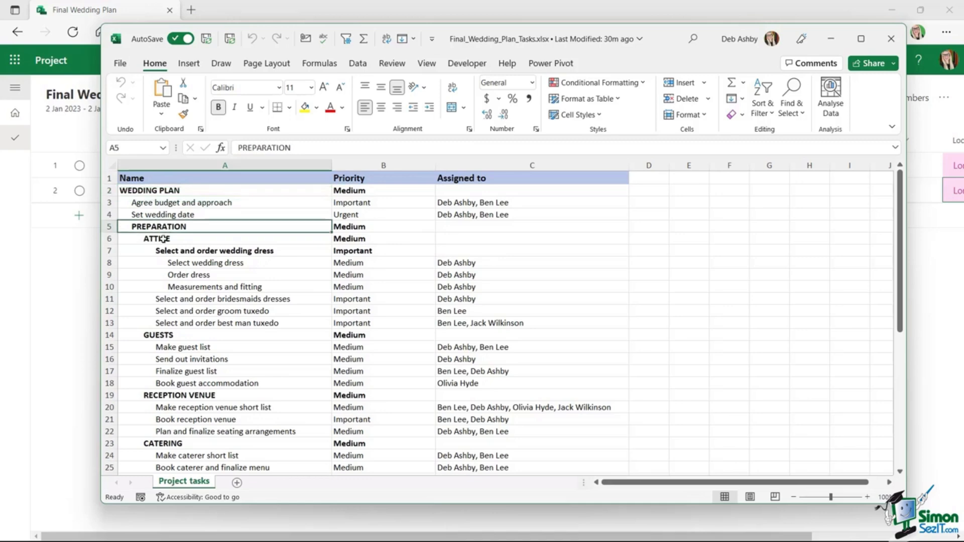
click(164, 240)
click(167, 251)
click(165, 336)
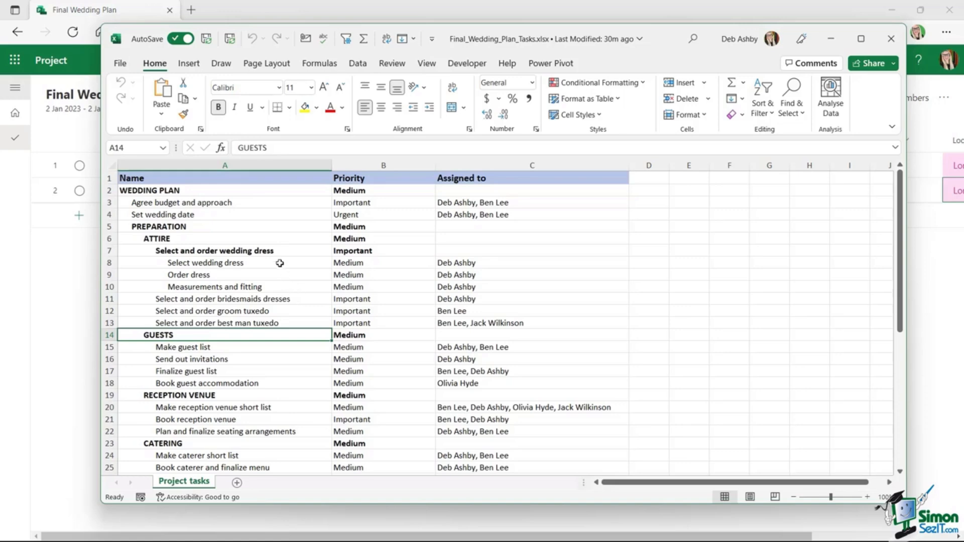
scroll(278, 260, down, 2)
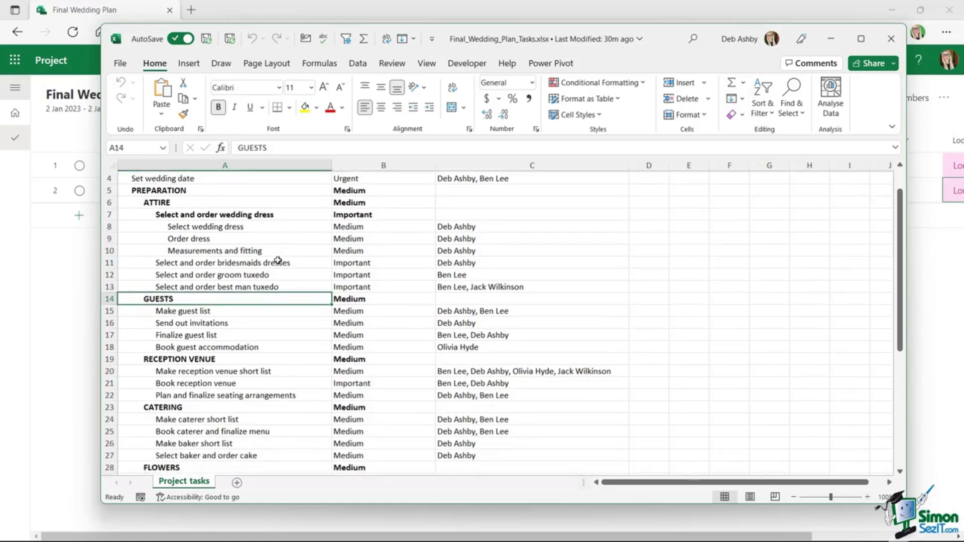
scroll(278, 260, up, 2)
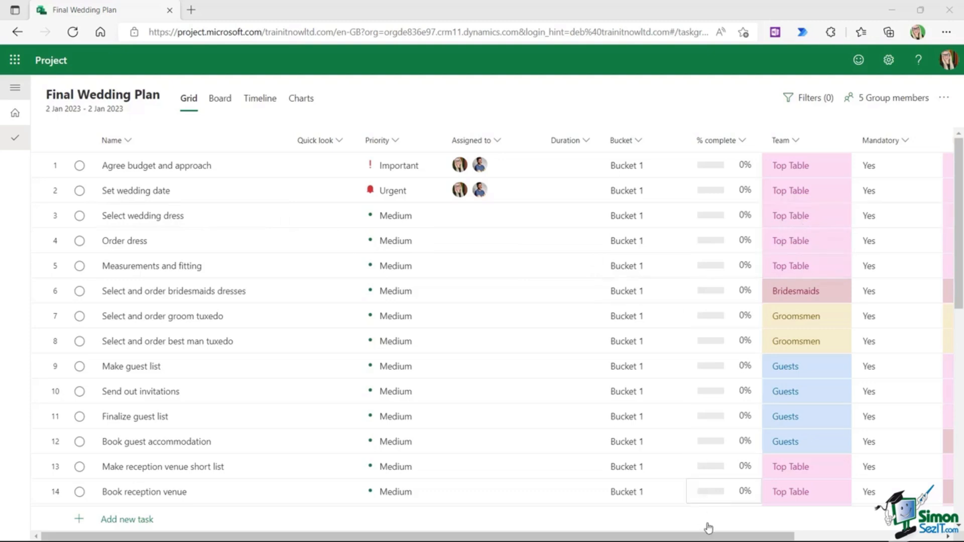
Step: Insert a new task above the untitled task that follows "Wedding Day" at the end of the project
drag(718, 538, 866, 538)
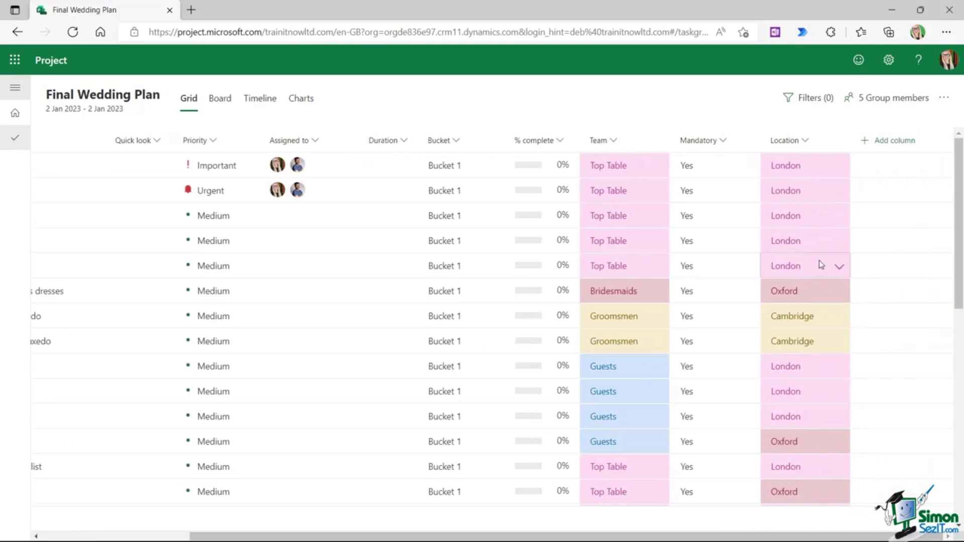
scroll(819, 264, down, 5)
scroll(819, 260, down, 1)
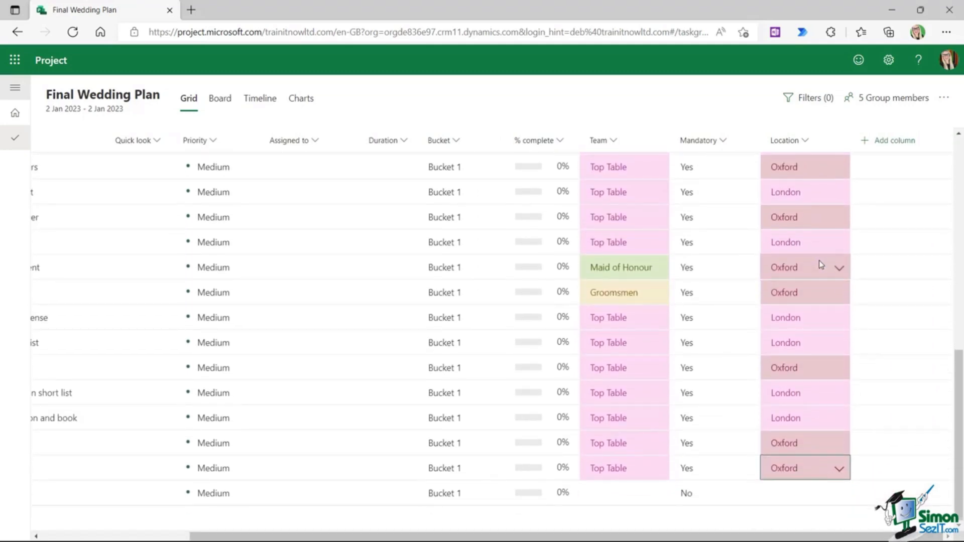
drag(755, 536, 409, 514)
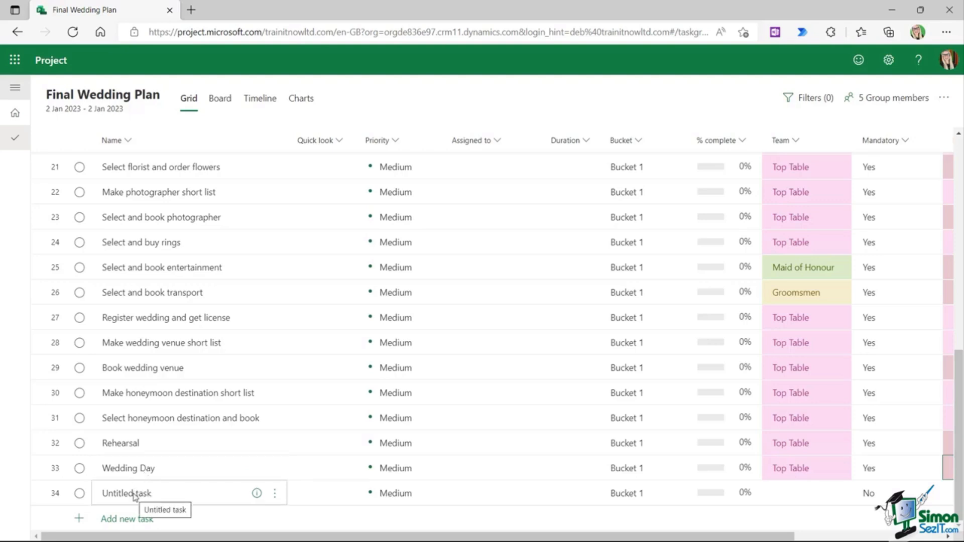
click(57, 498)
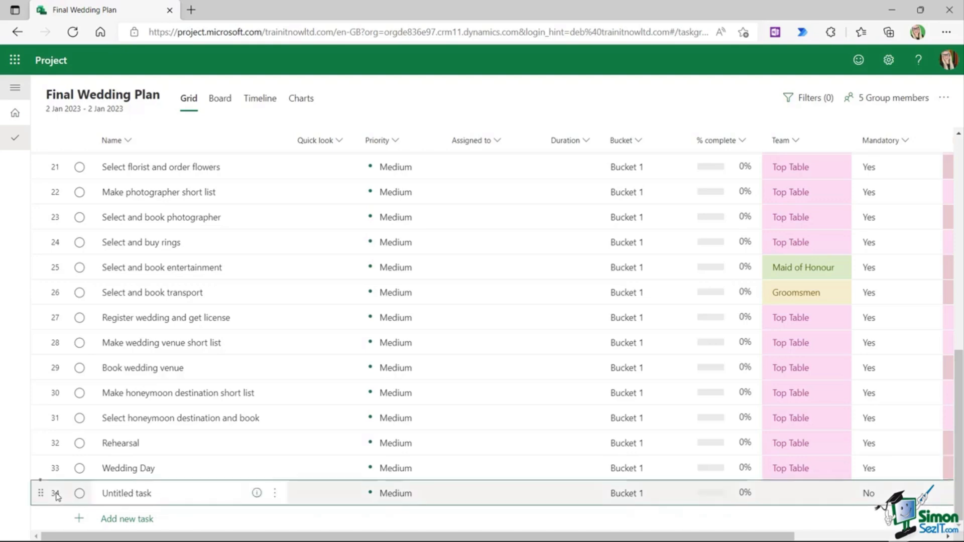
right_click(57, 497)
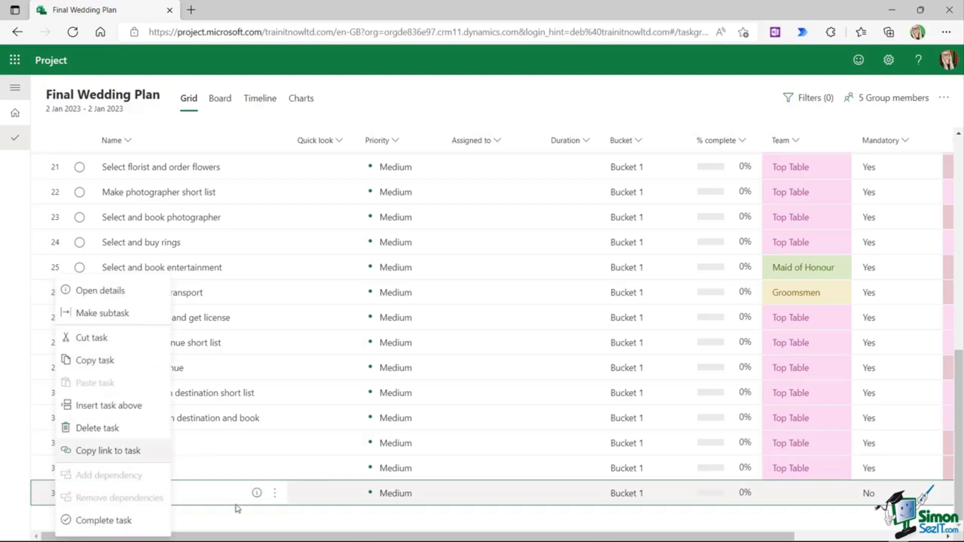
click(275, 495)
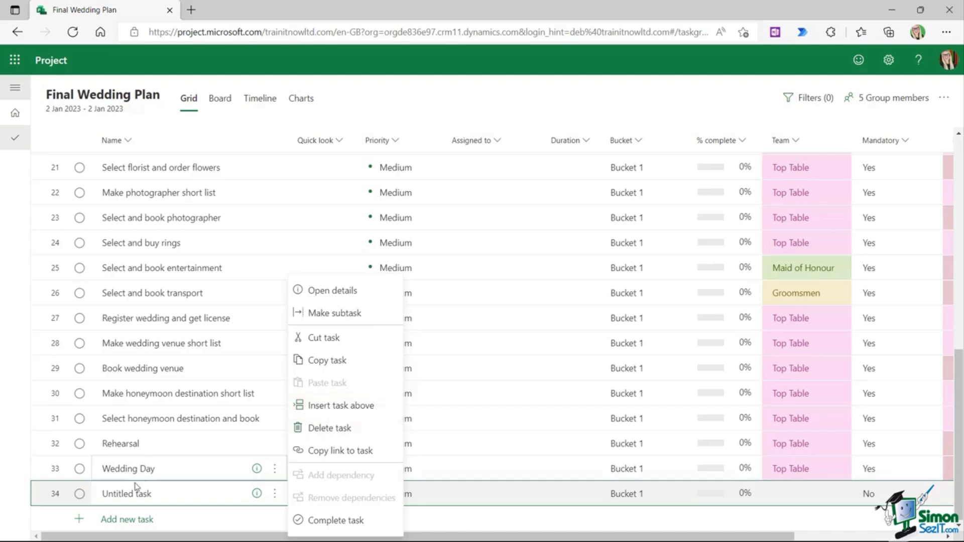
click(319, 407)
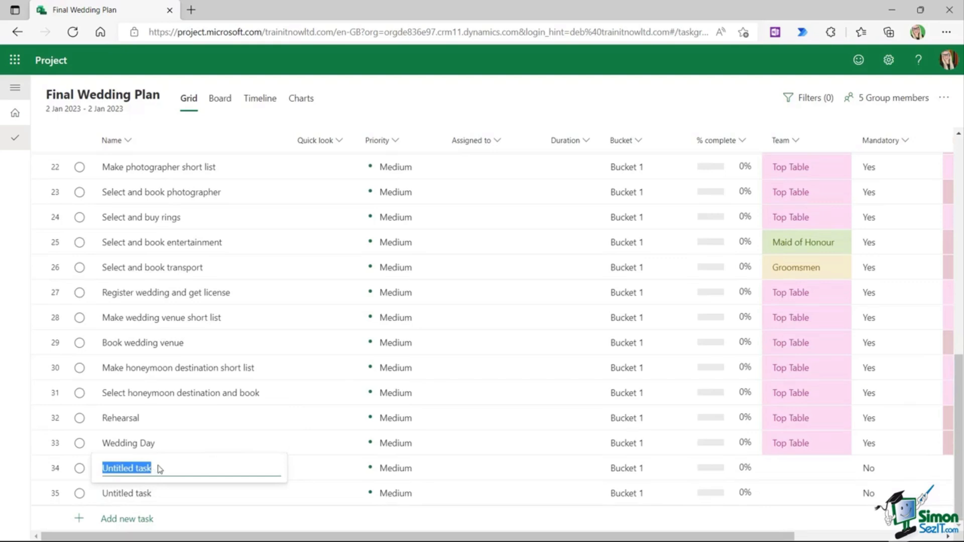
click(274, 468)
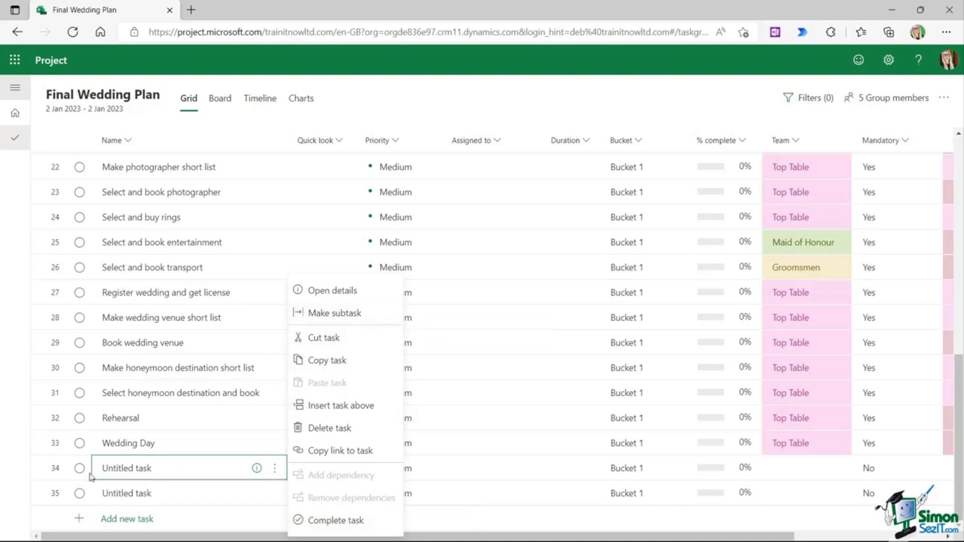
click(56, 471)
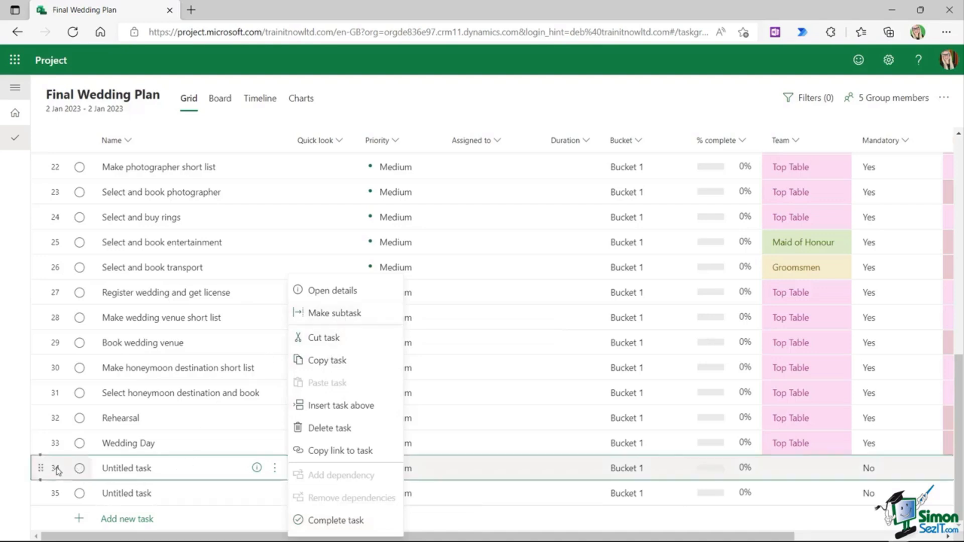
ctrl+click(57, 497)
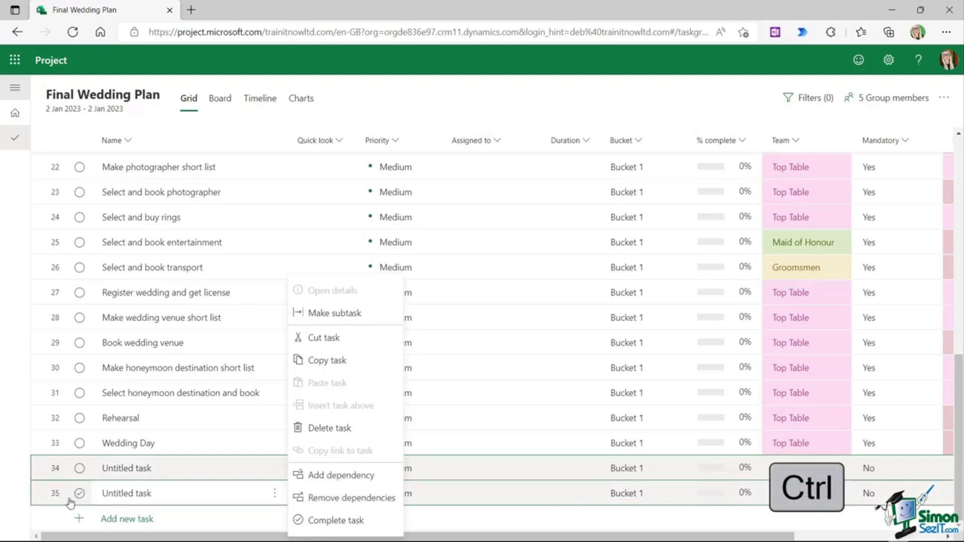
click(56, 397)
shift+click(56, 497)
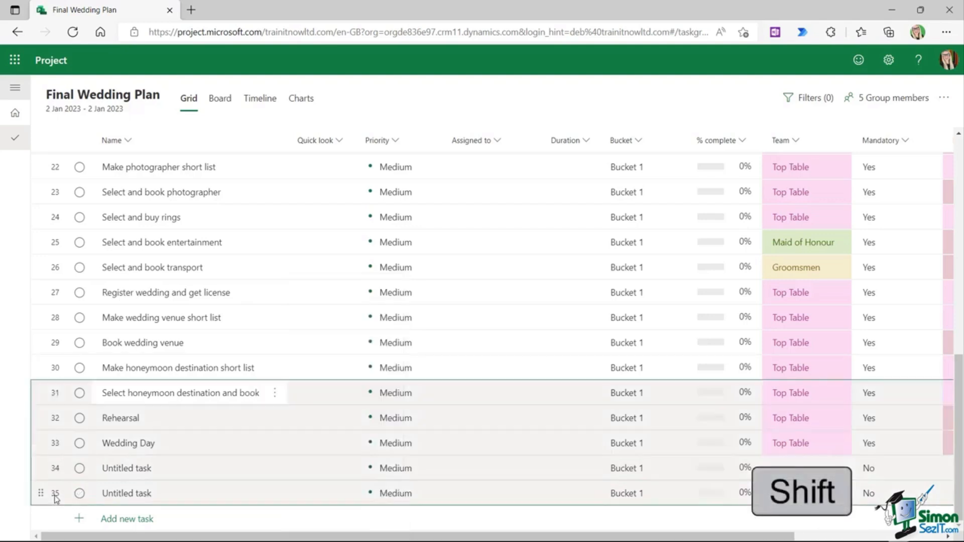
Step: Delete the two untitled tasks below "Wedding Day" and dismiss the deletion notice
click(55, 472)
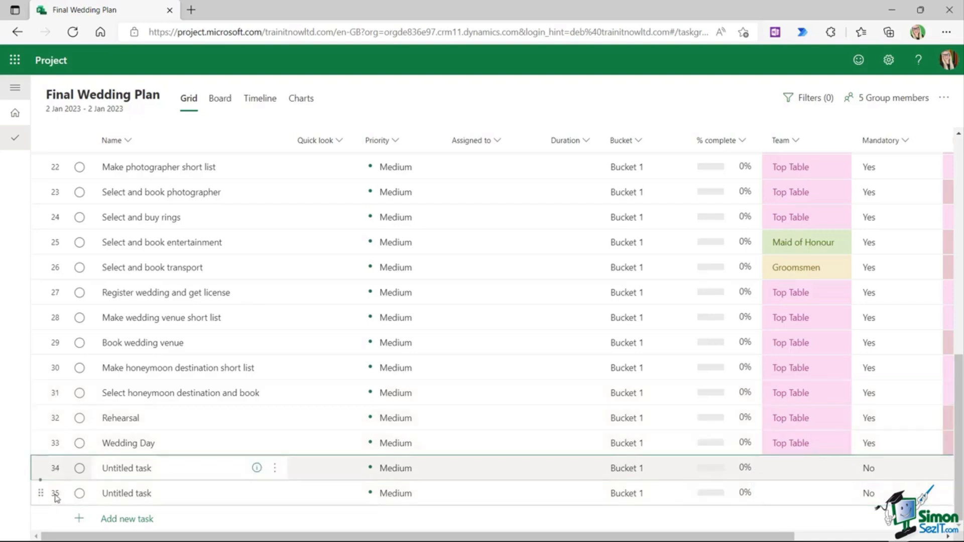
shift+click(56, 497)
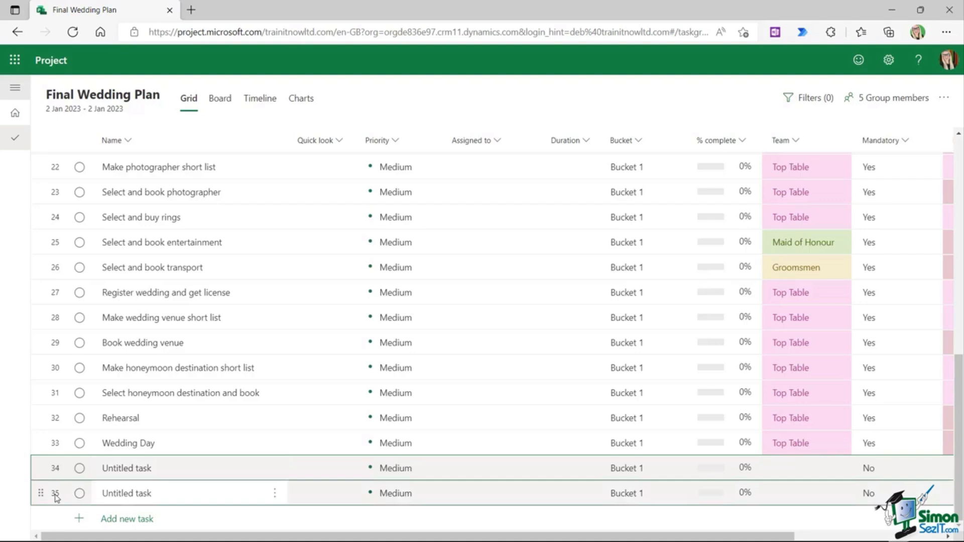
right_click(56, 497)
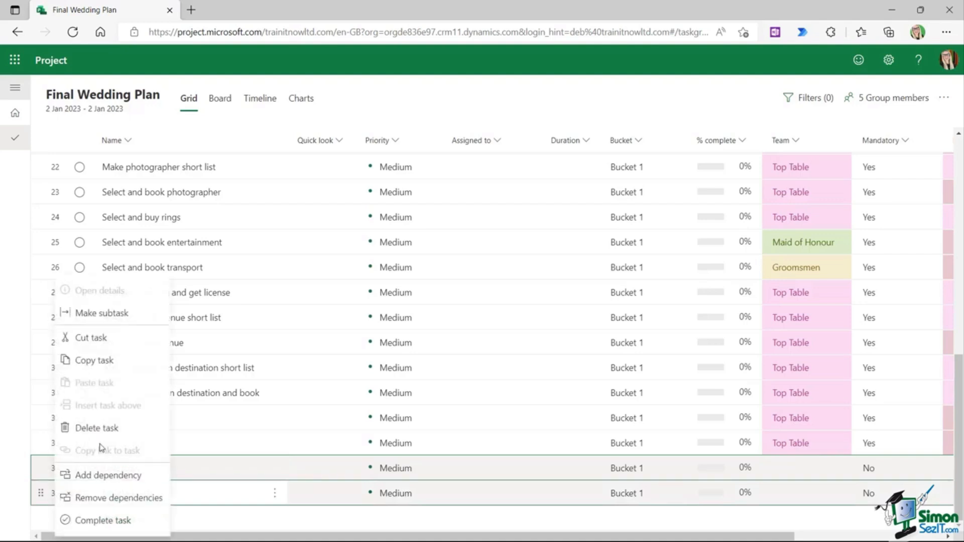
click(107, 428)
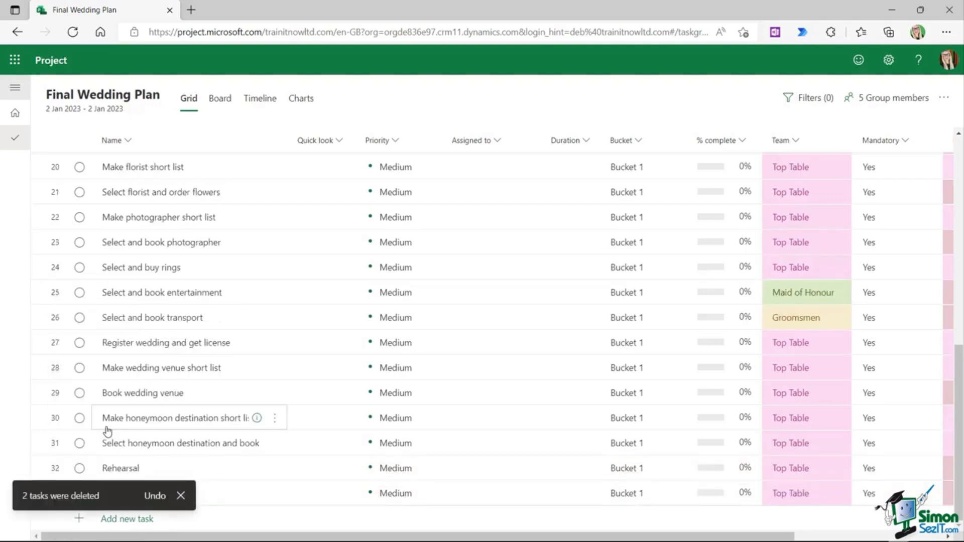
click(181, 498)
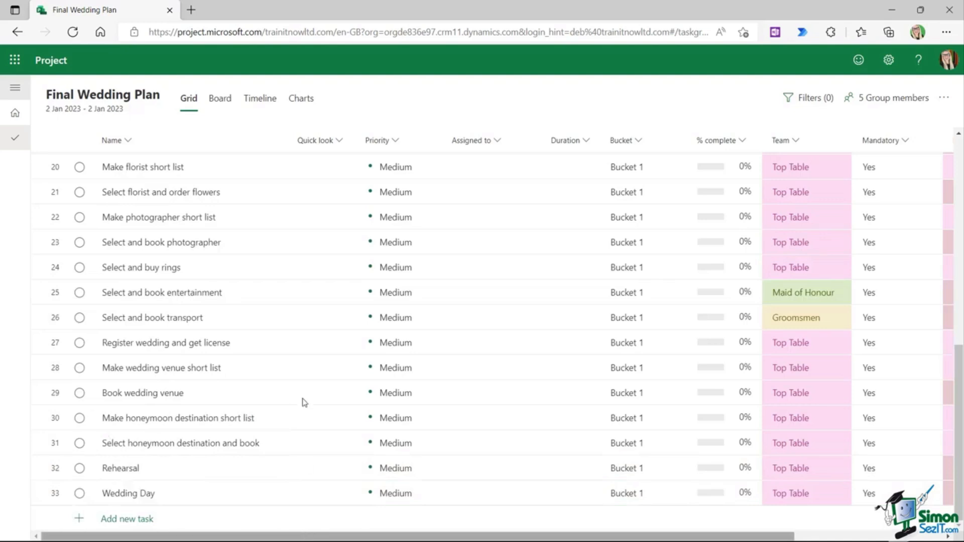
Step: Review the task list, switch to the Excel workbook and examine its WEDDING PLAN, PREPARATION and ATTIRE headings
scroll(304, 392, up, 10)
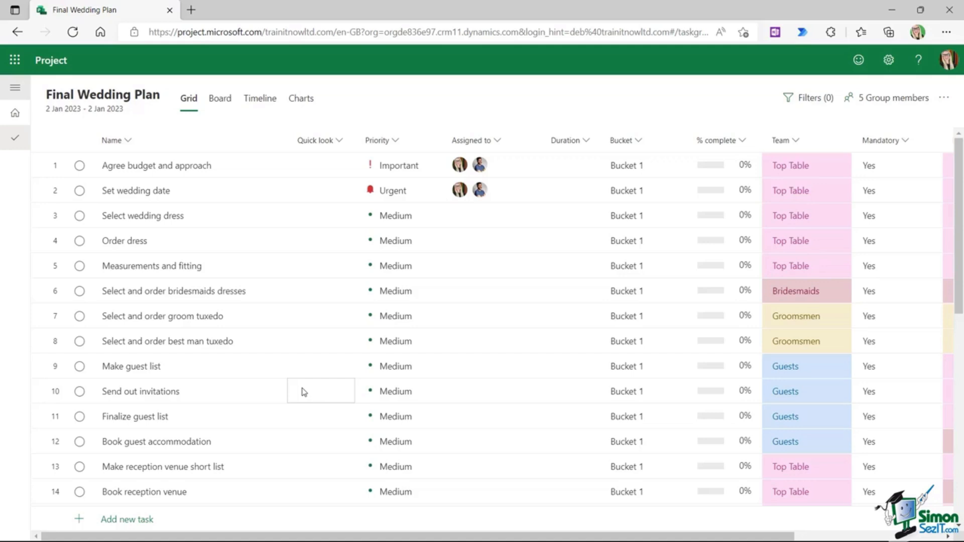
scroll(304, 392, down, 10)
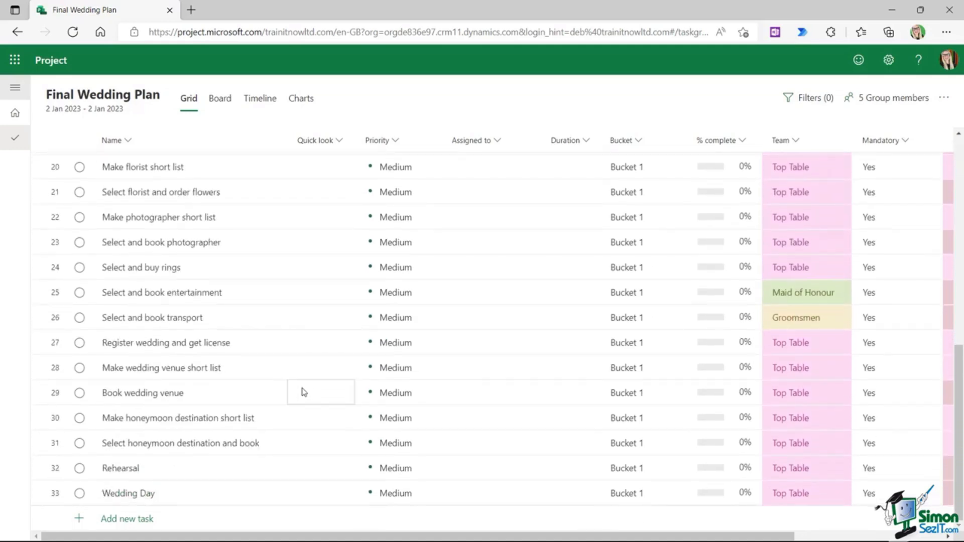
scroll(304, 391, up, 10)
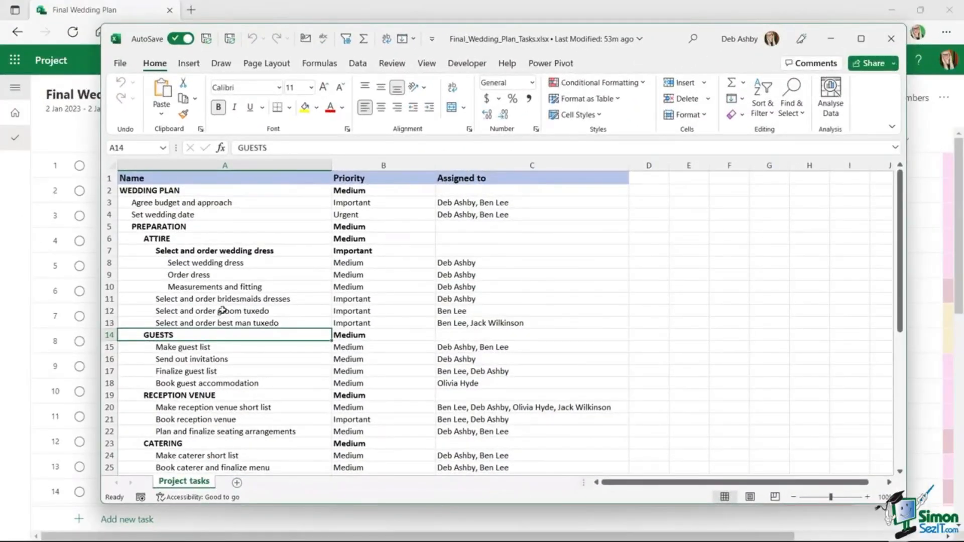
click(166, 192)
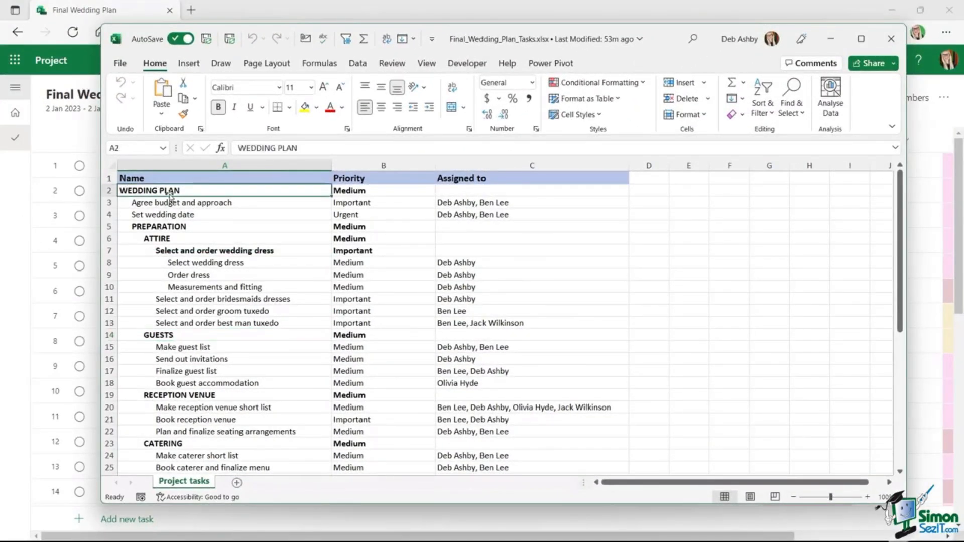
click(161, 229)
click(162, 240)
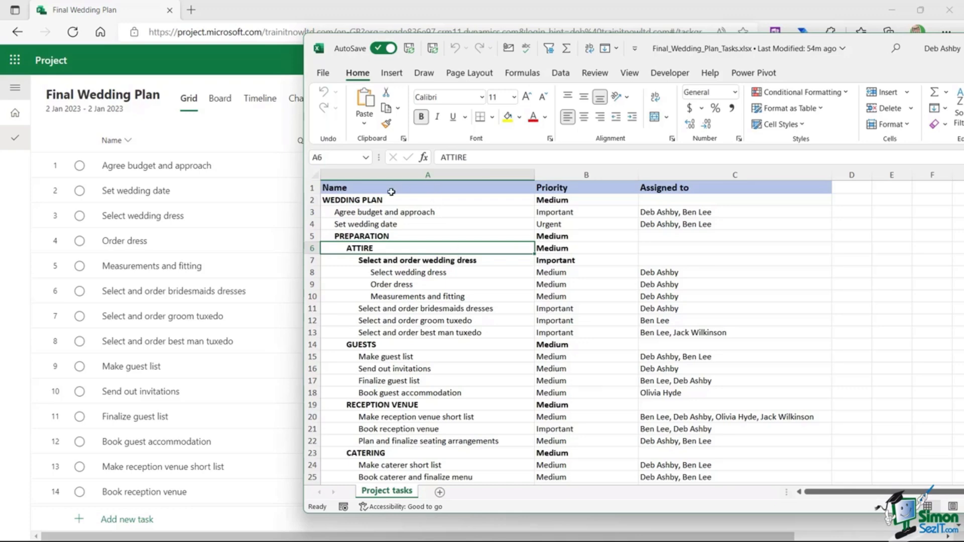
click(331, 200)
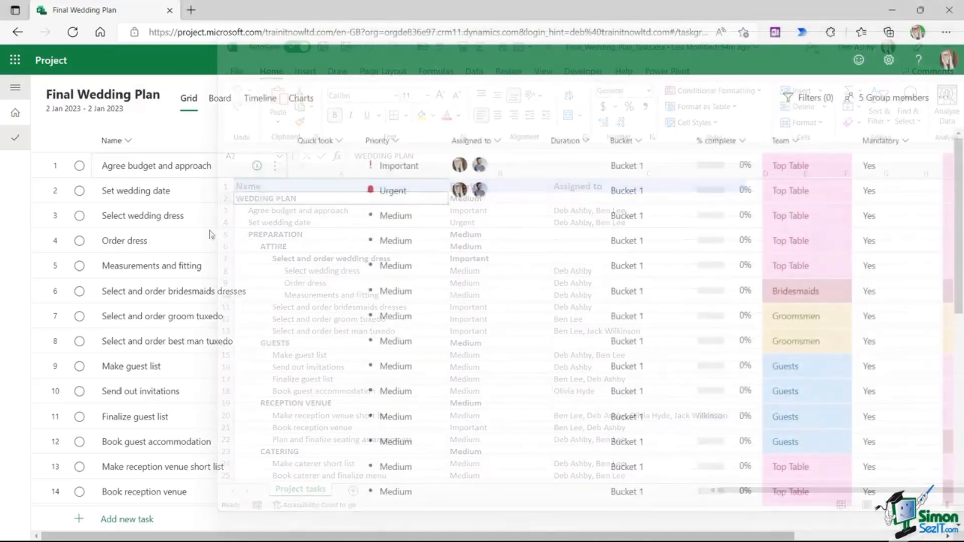
Step: Add a task named WEDDING PLAN to the project and move it to row 1, above "Agree budget and approach"
click(132, 521)
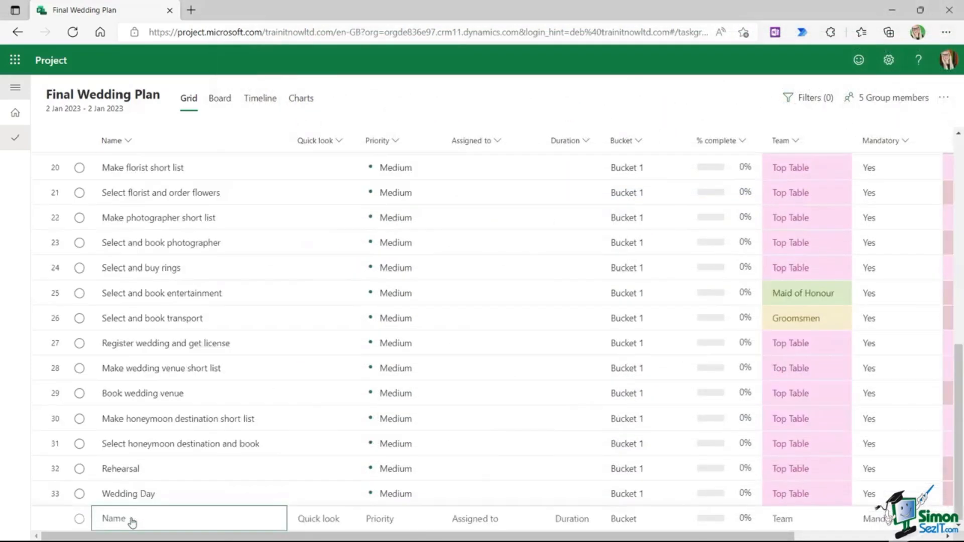
click(125, 521)
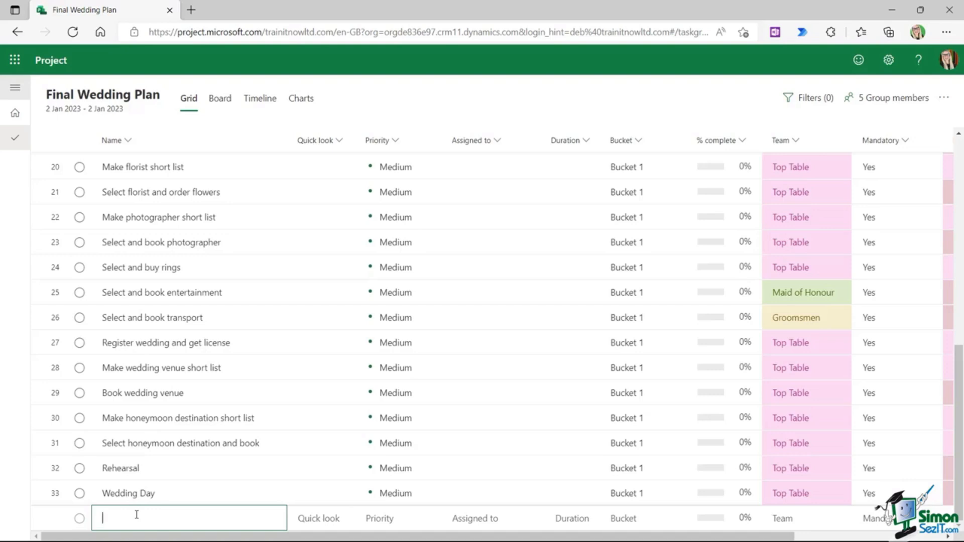
text(WEDDING PLAN)
key(Tab)
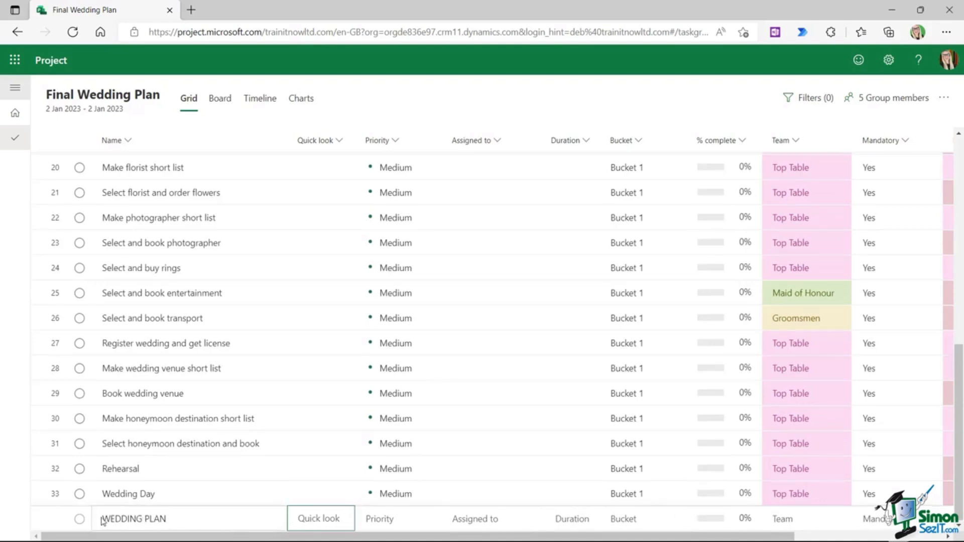
click(127, 522)
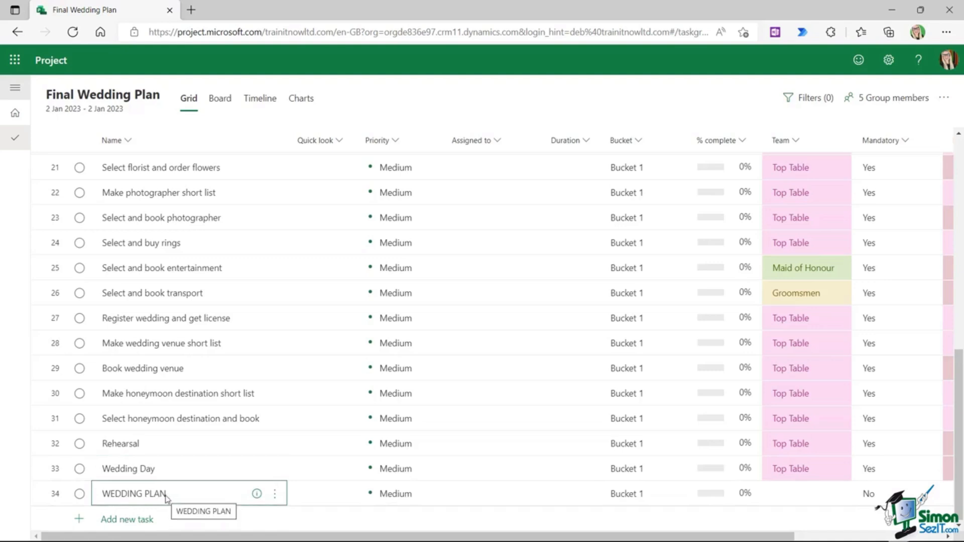
mouse_move(40, 493)
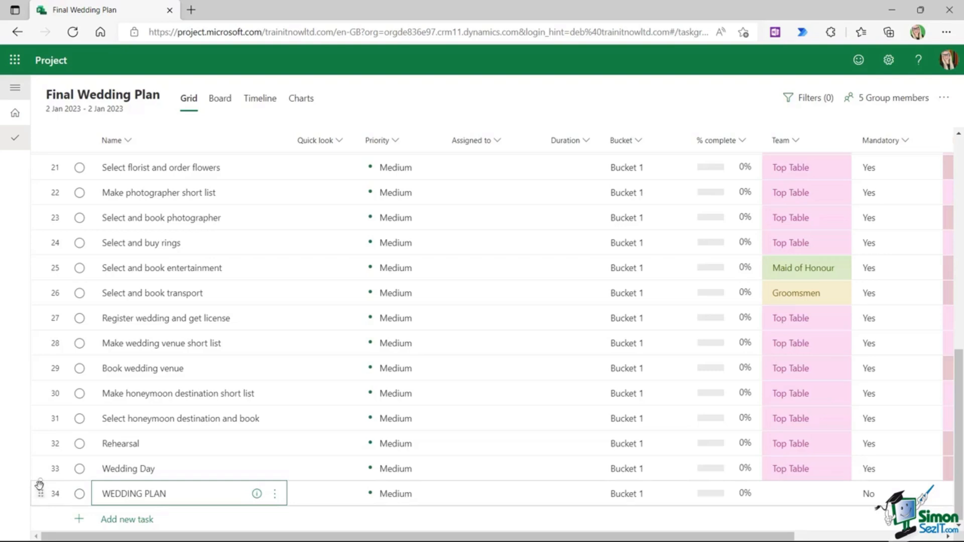
drag(41, 494, 44, 160)
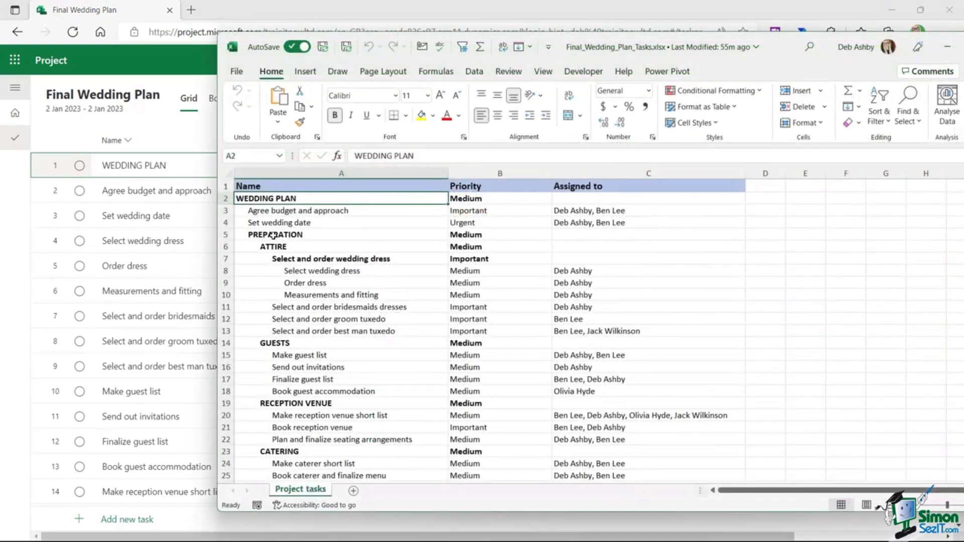
Step: Examine in the Excel workbook where the PREPARATION, ATTIRE, "Select and order wedding dress", GUESTS and RECEPTION VENUE headings sit
click(281, 236)
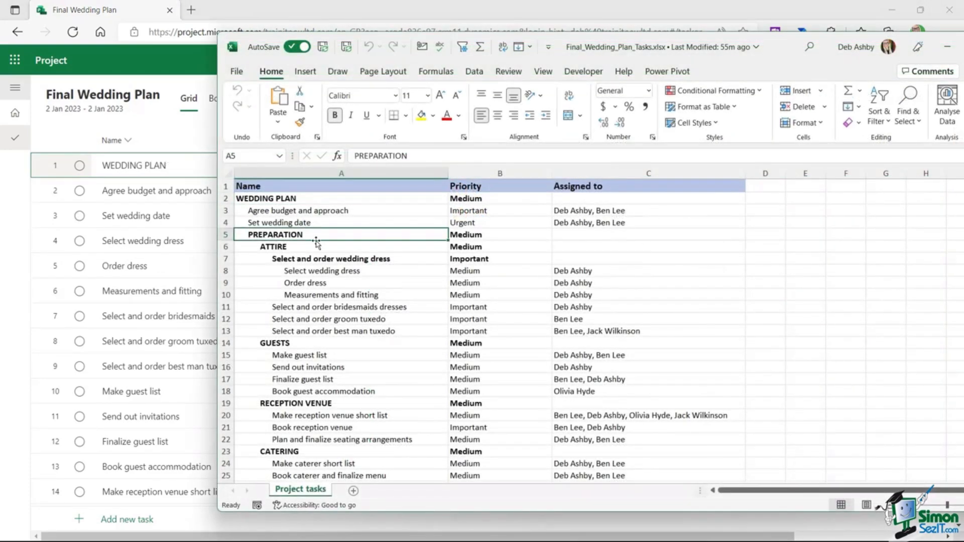
click(288, 247)
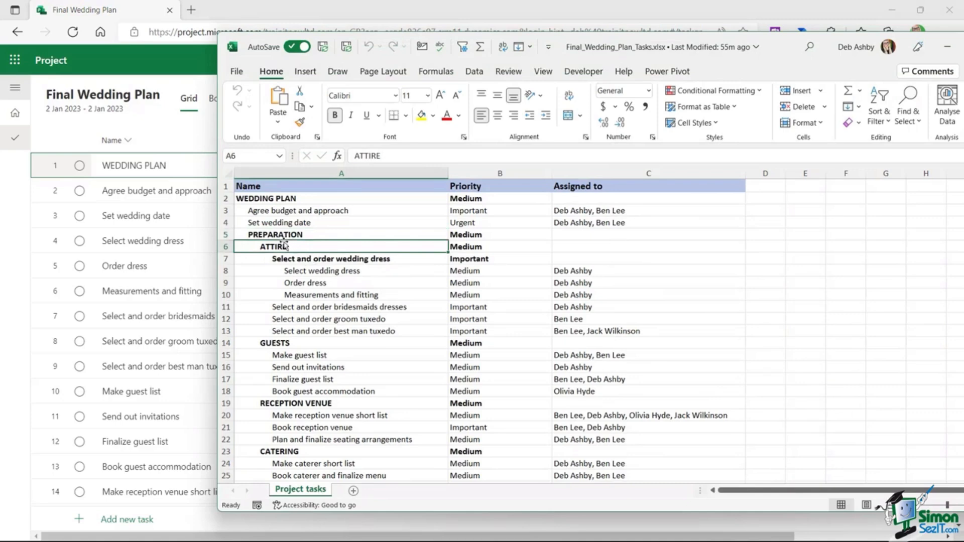
click(282, 235)
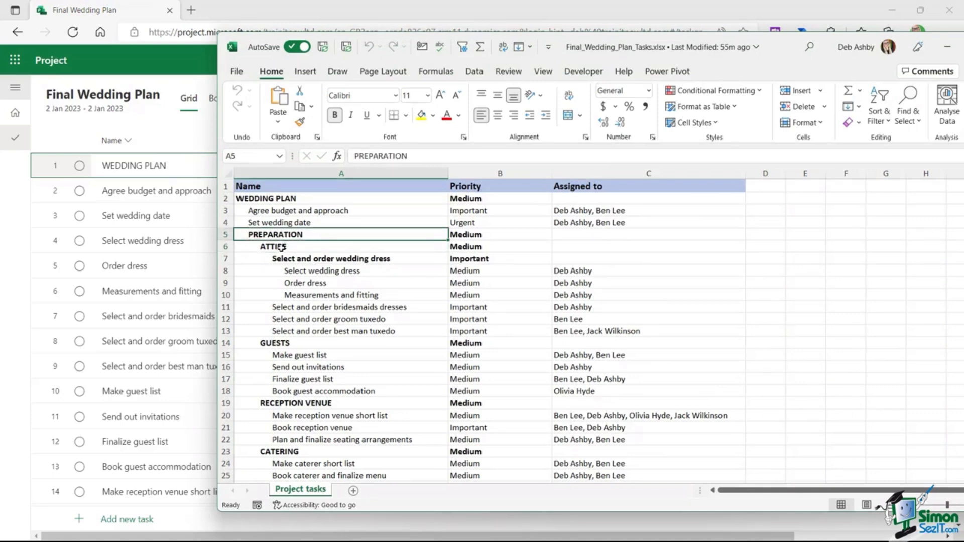
click(282, 247)
click(297, 259)
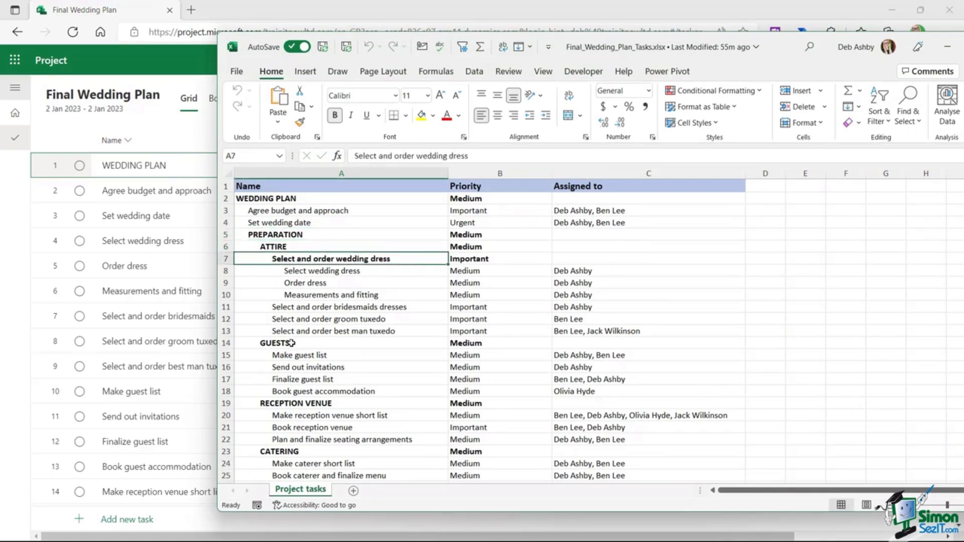
click(297, 343)
click(289, 405)
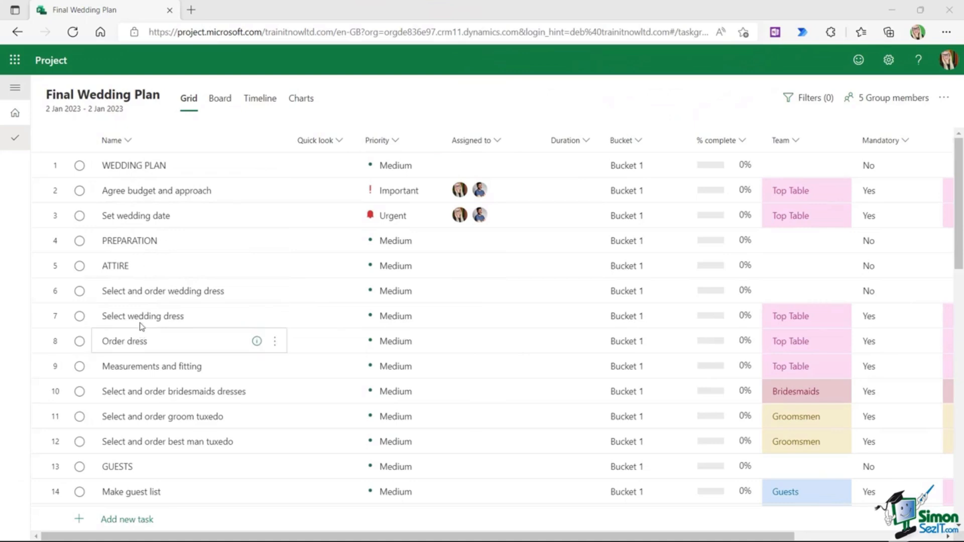
Step: Make every task from "Agree budget and approach" through "Wedding Day" a subtask of WEDDING PLAN
scroll(202, 308, down, 5)
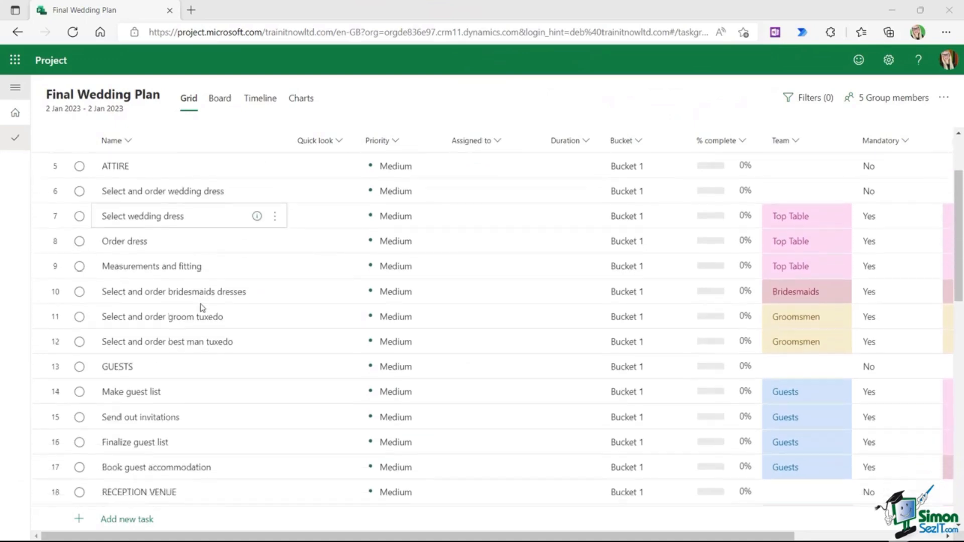
scroll(202, 309, up, 5)
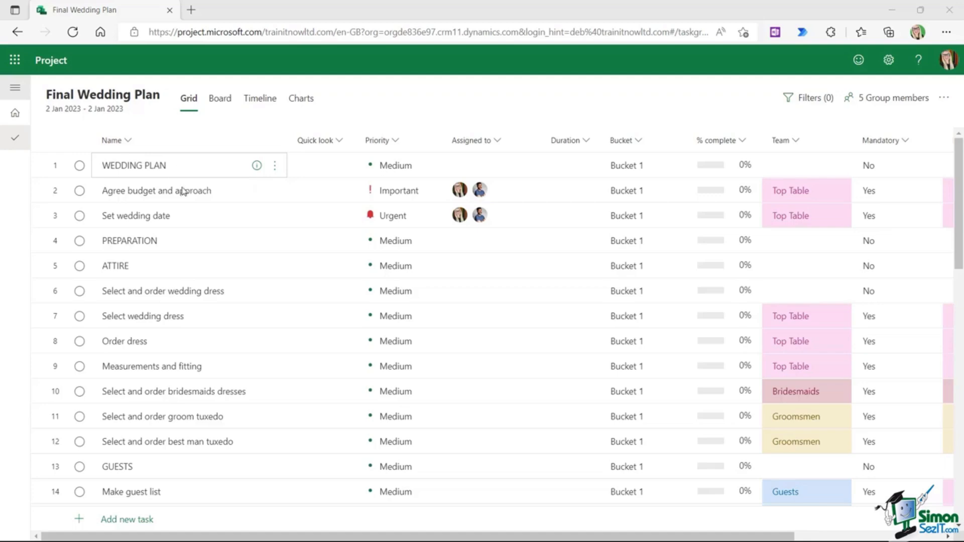
scroll(189, 308, down, 6)
scroll(189, 307, down, 10)
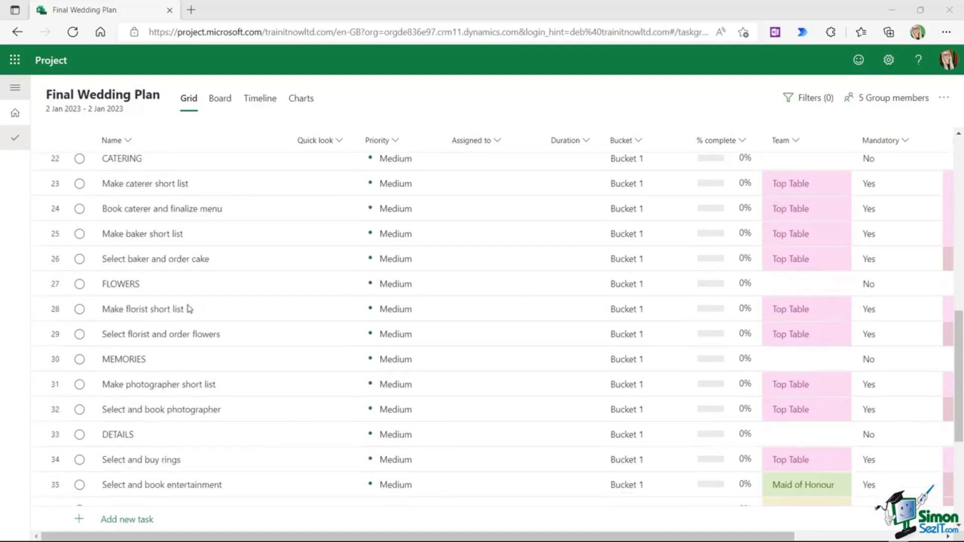
scroll(189, 309, up, 15)
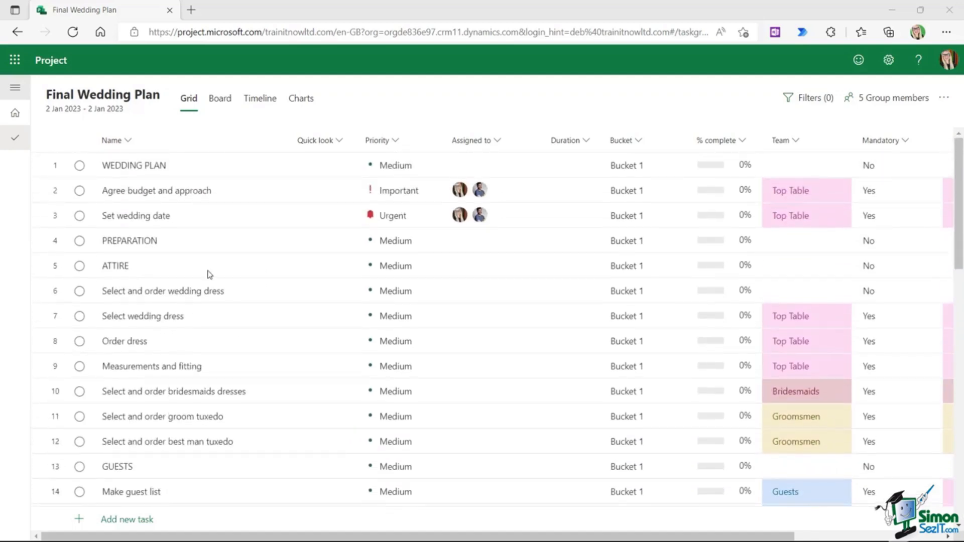
click(57, 195)
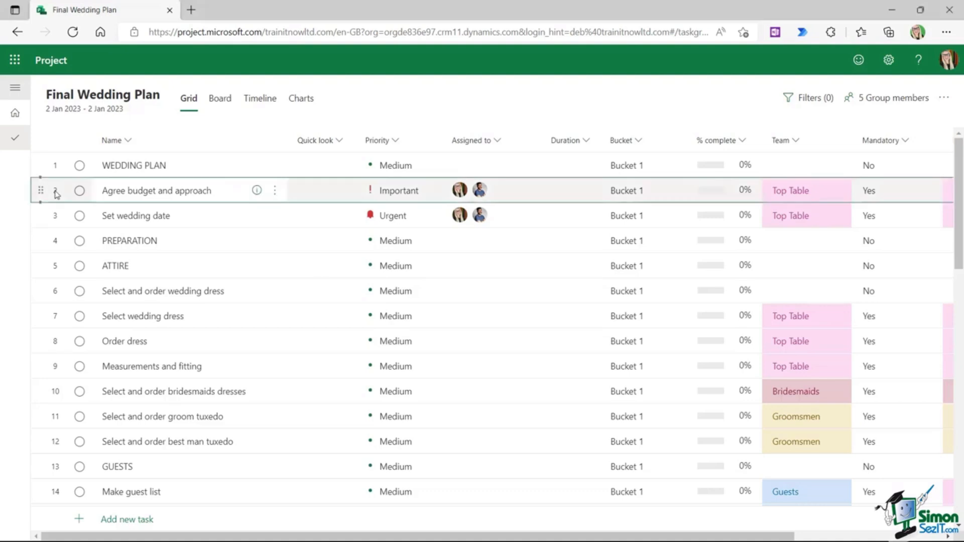
scroll(147, 264, down, 7)
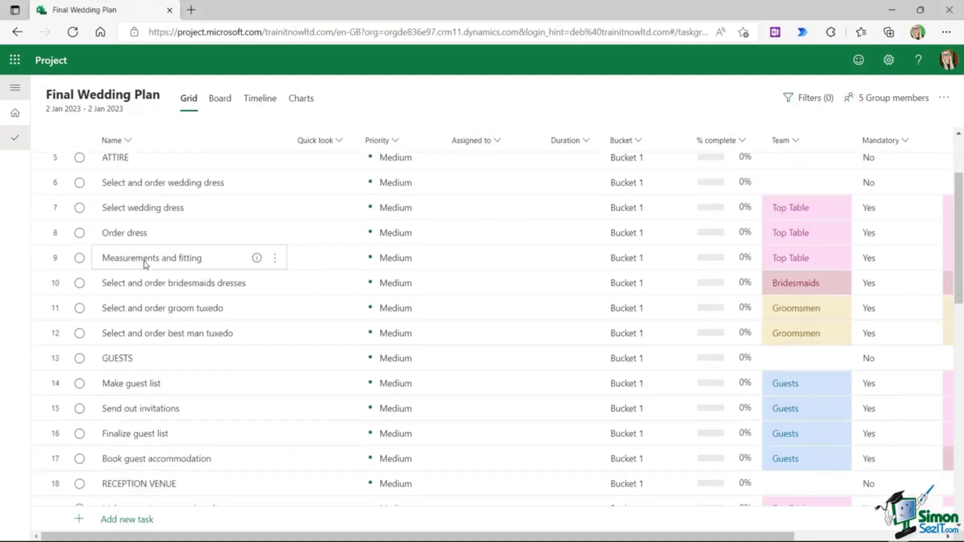
scroll(145, 265, down, 5)
scroll(145, 271, down, 4)
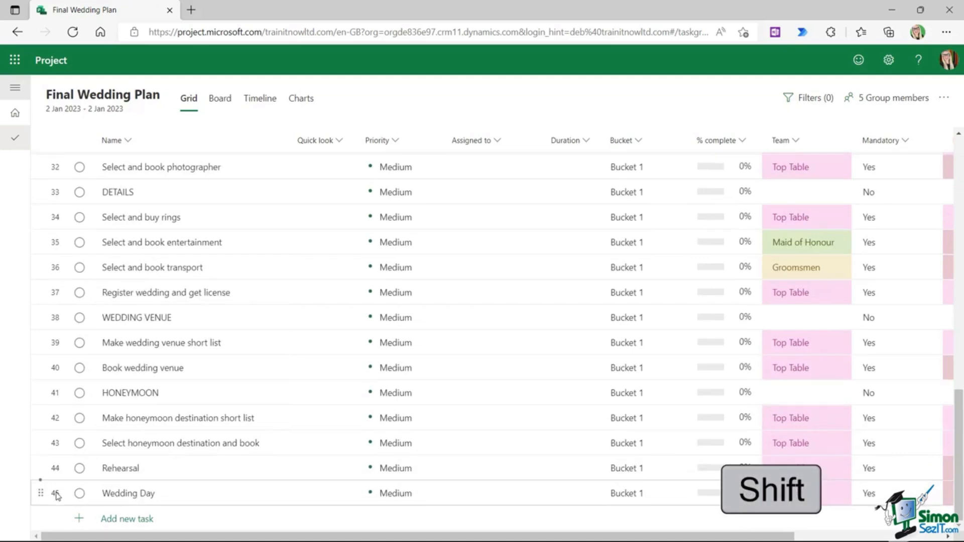
shift+click(57, 497)
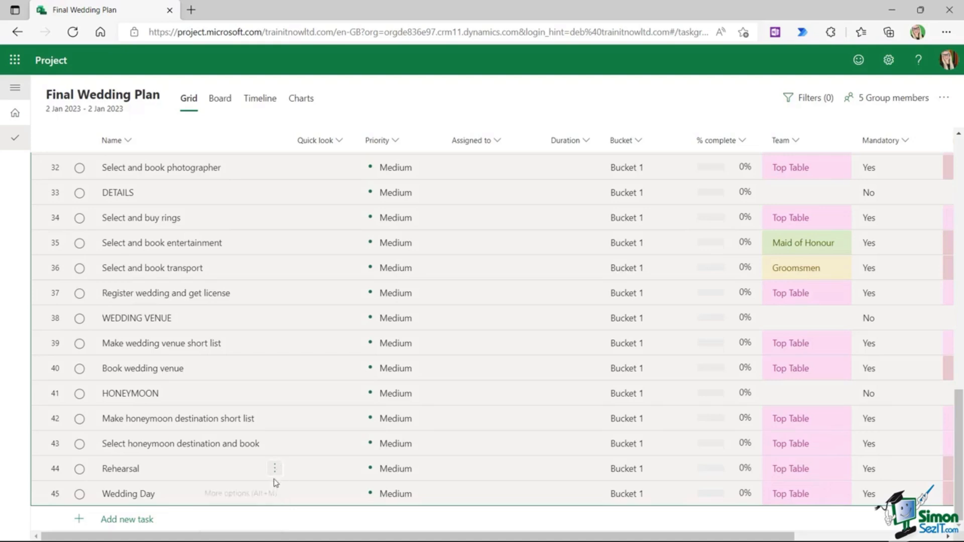
click(274, 495)
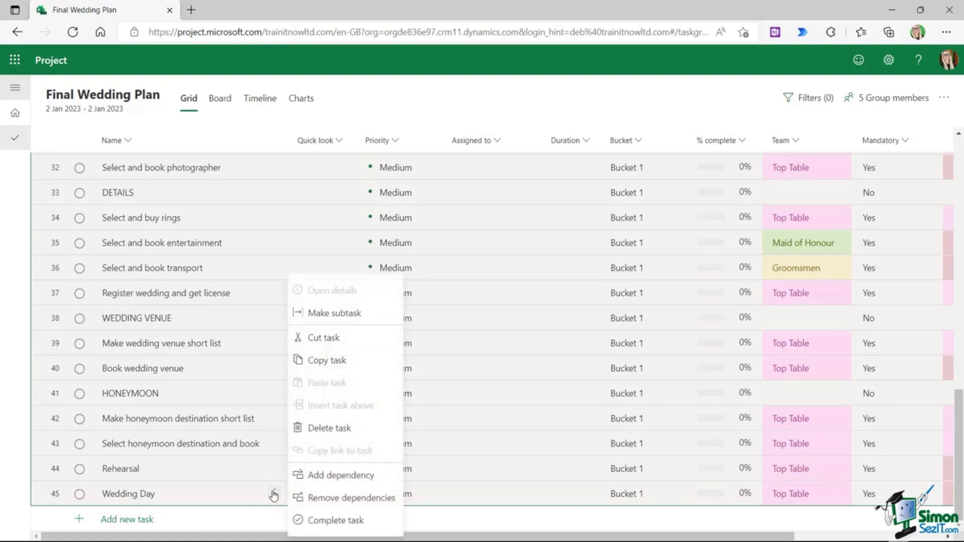
click(339, 314)
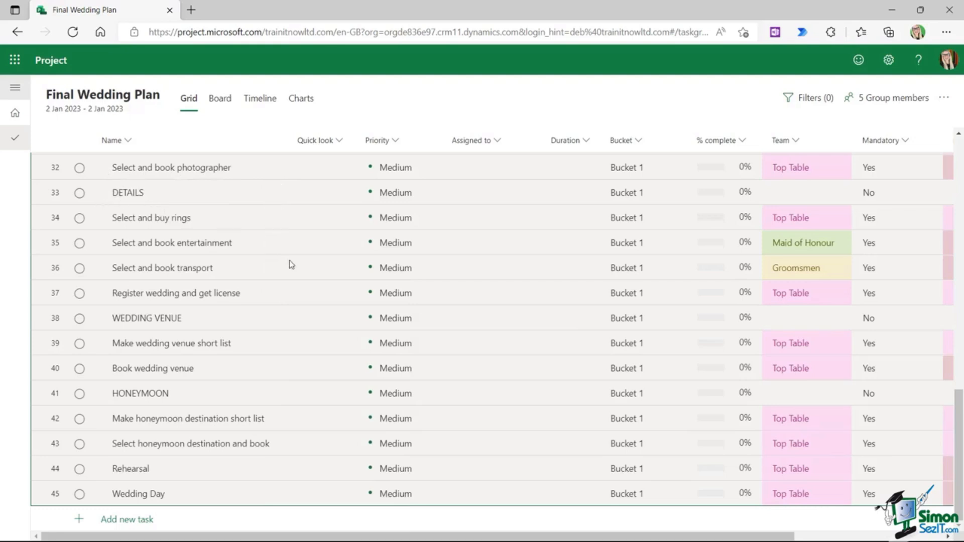
Step: Collapse and expand the WEDDING PLAN summary task twice to examine the tasks nested beneath it
scroll(291, 265, up, 15)
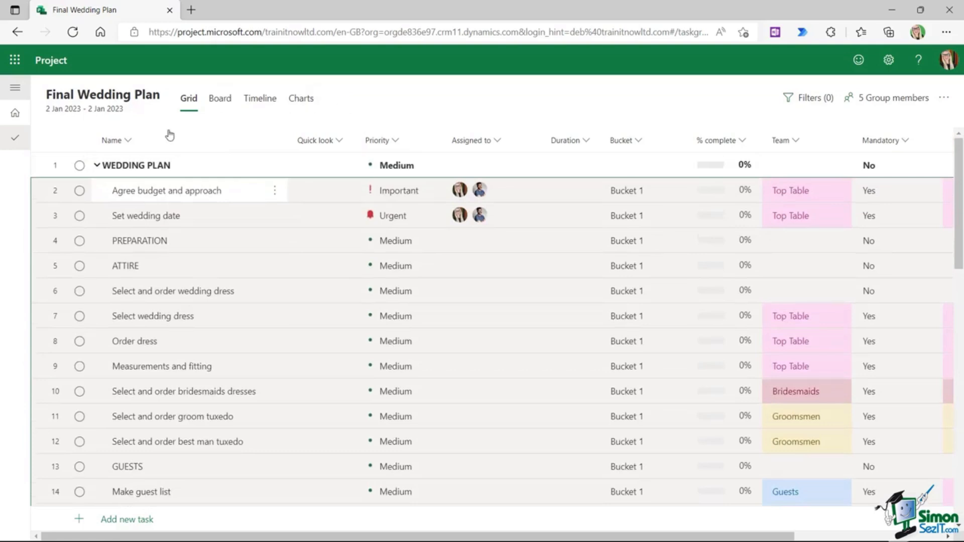
click(96, 167)
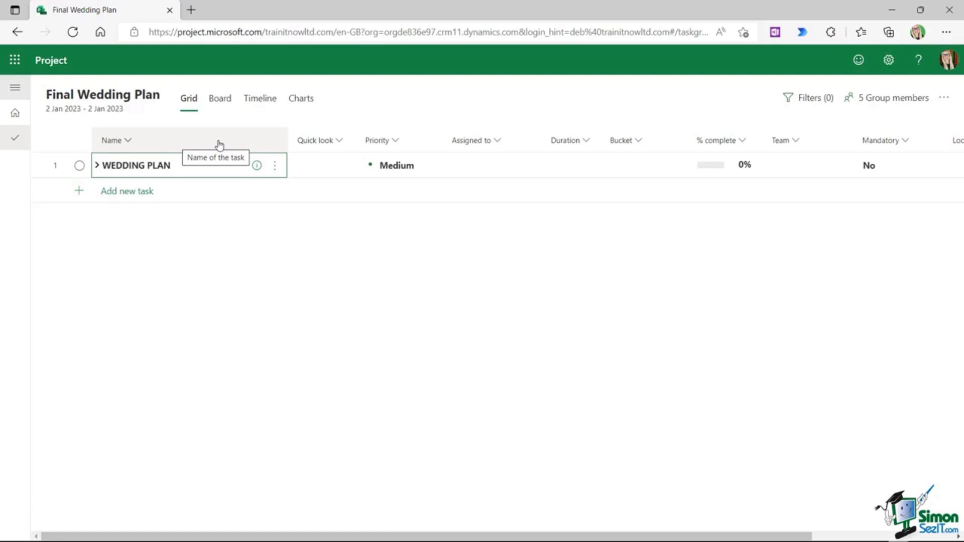
click(97, 166)
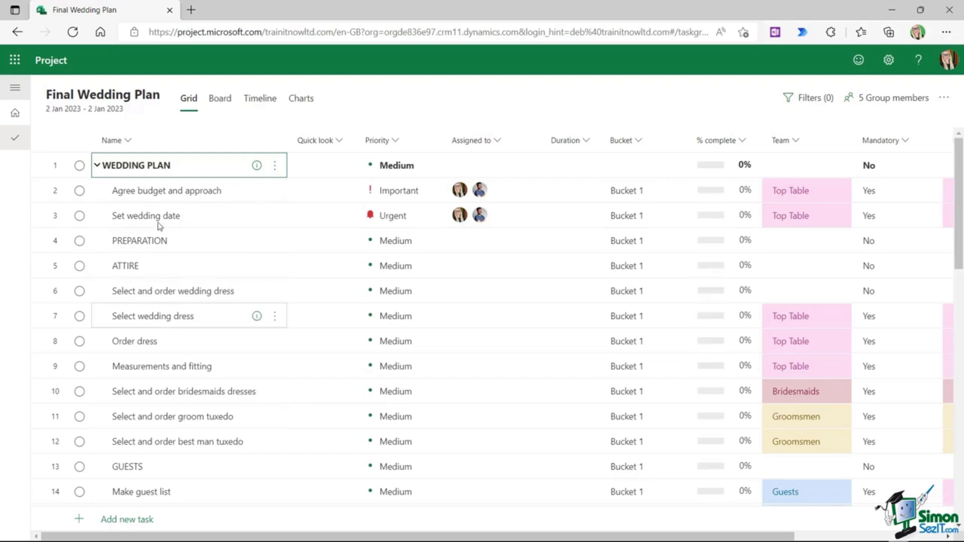
click(97, 166)
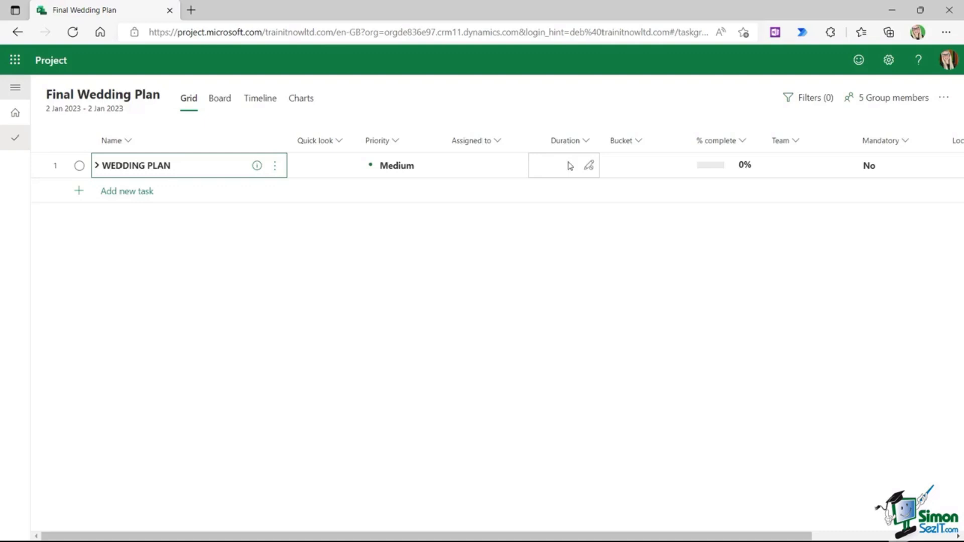
click(97, 165)
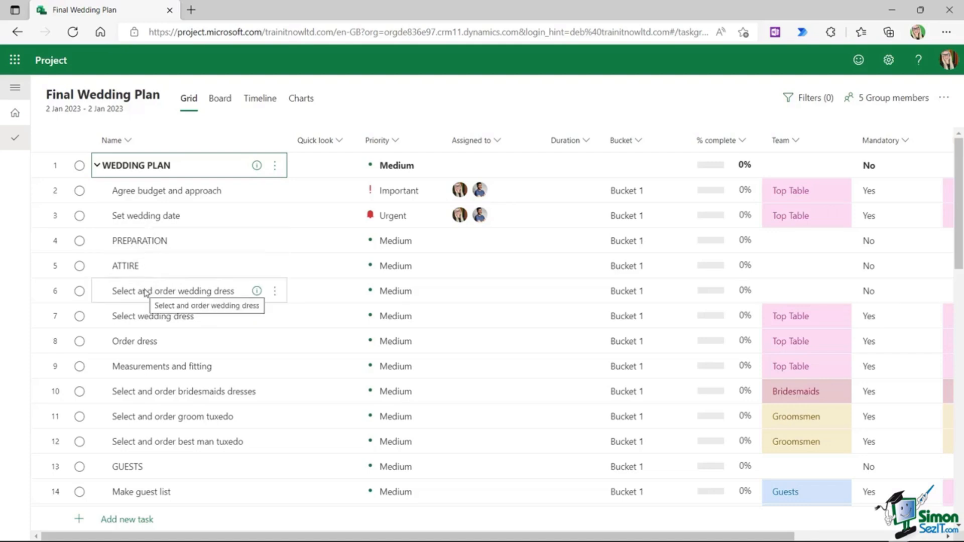
Step: Make "Select wedding dress" and "Order dress" subtasks of "Select and order wedding dress"
click(57, 317)
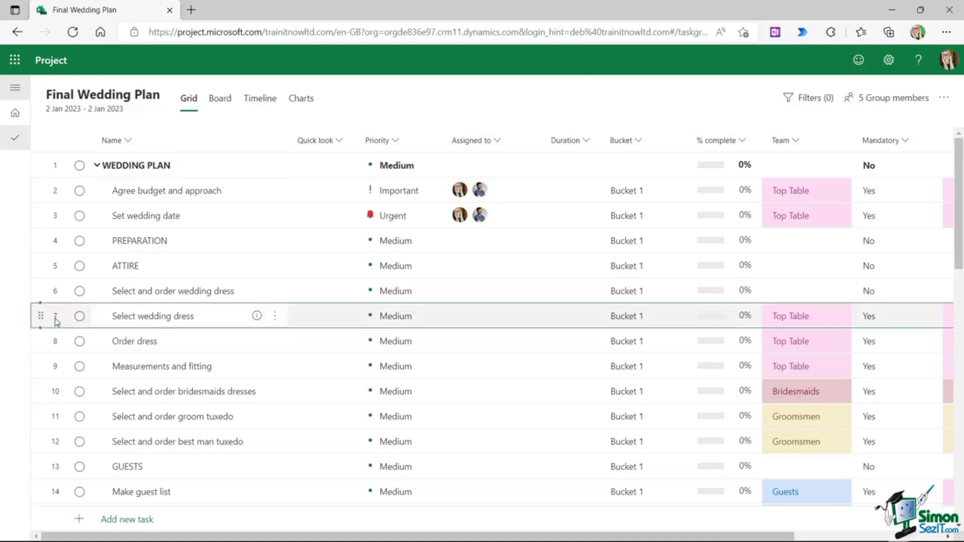
shift+click(56, 344)
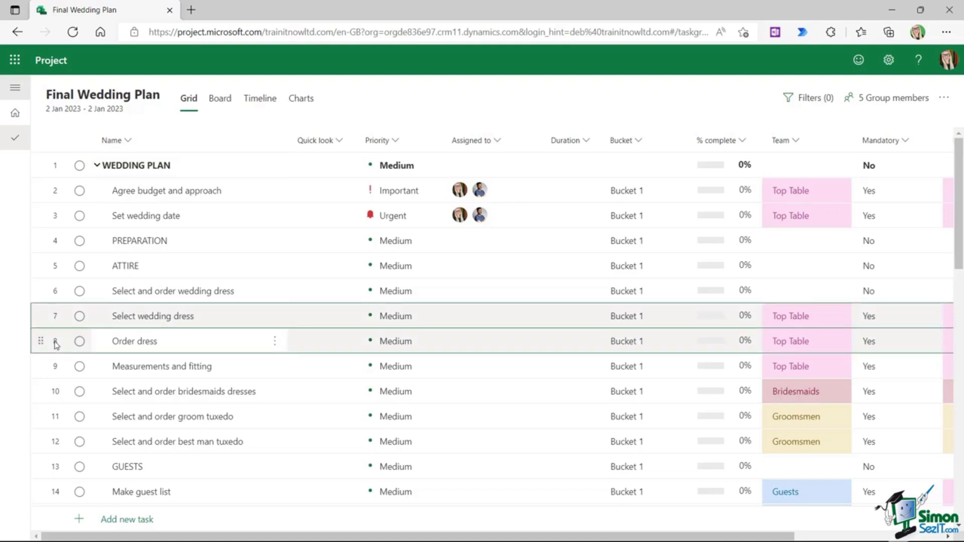
click(276, 341)
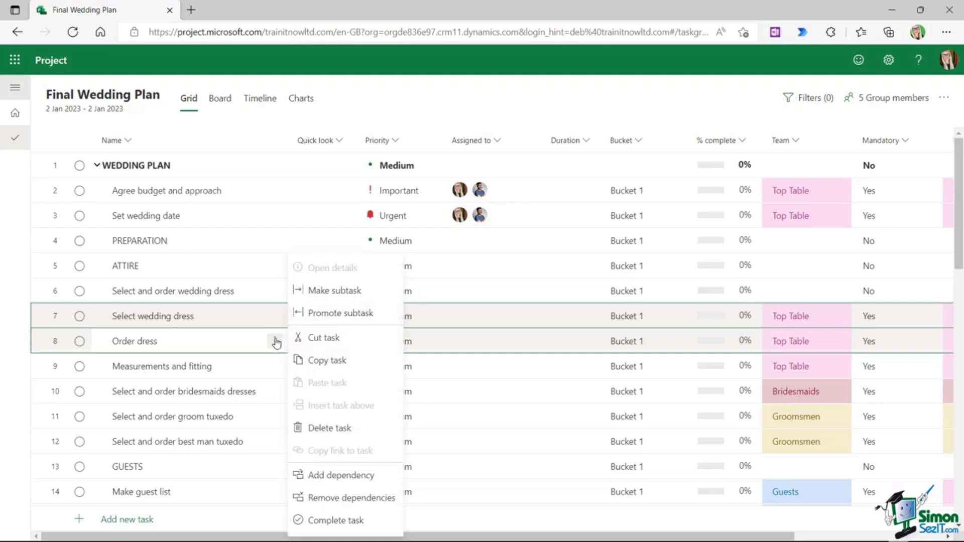
click(327, 292)
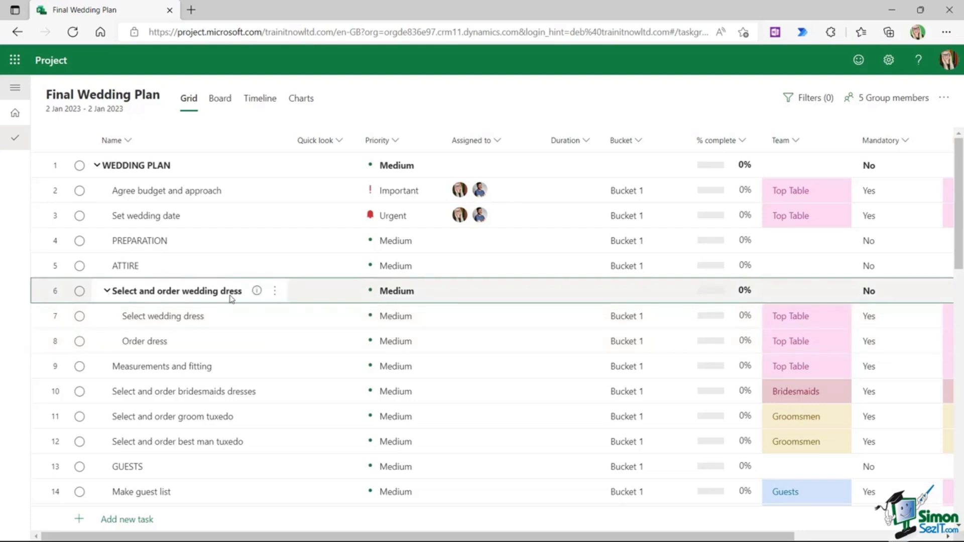
Step: Nest "Select and order wedding dress" beneath ATTIRE, and ATTIRE beneath PREPARATION
click(276, 292)
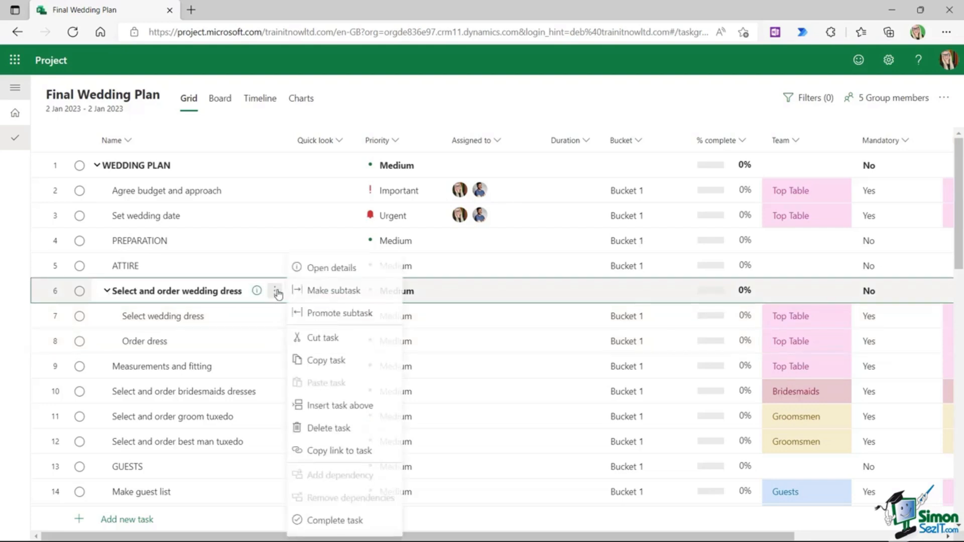
click(331, 294)
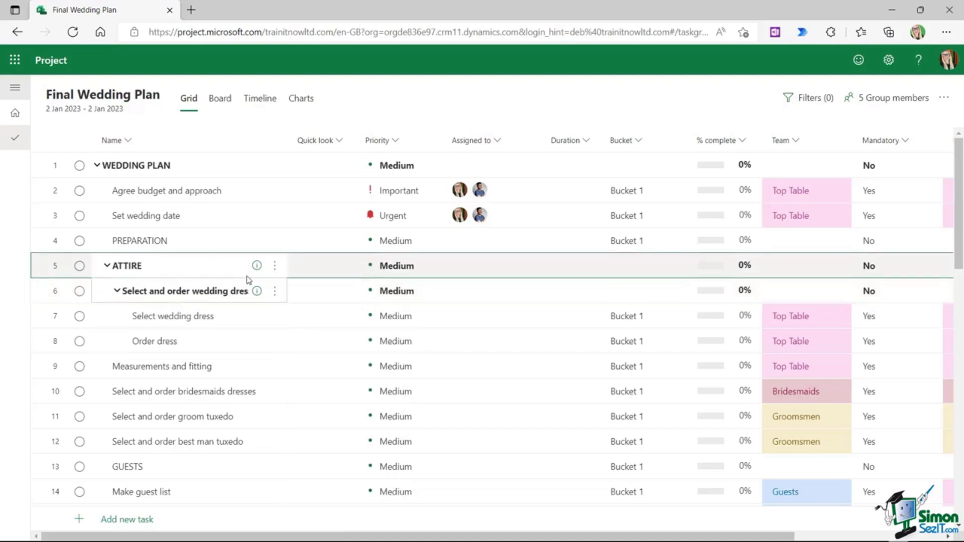
click(275, 267)
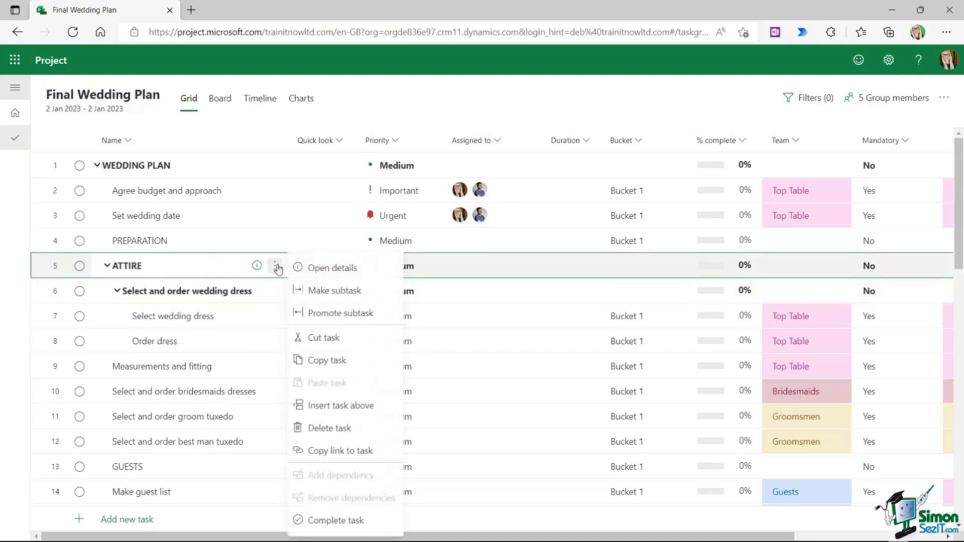
click(325, 296)
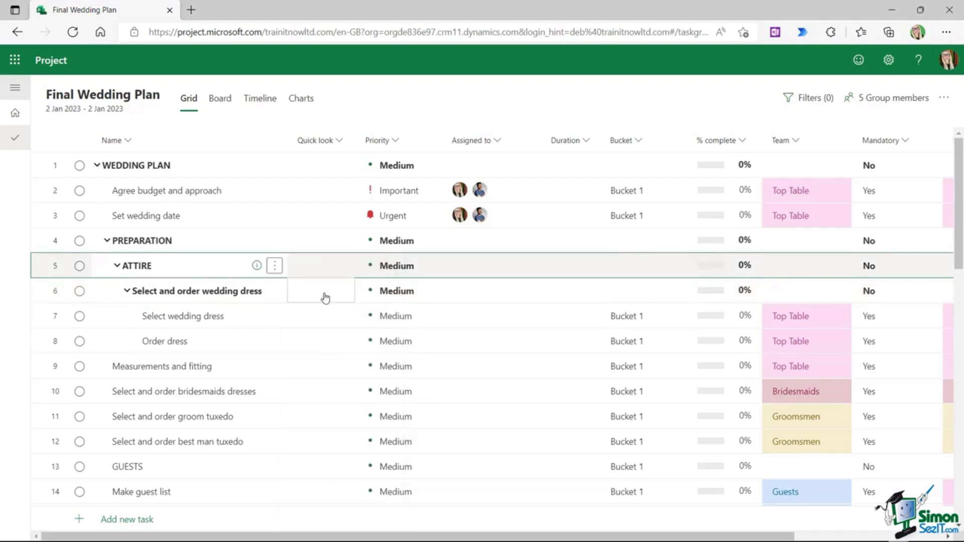
Step: Collapse and re-expand the levels under PREPARATION, and widen the Name column to fit "Select and order wedding dress"
click(126, 291)
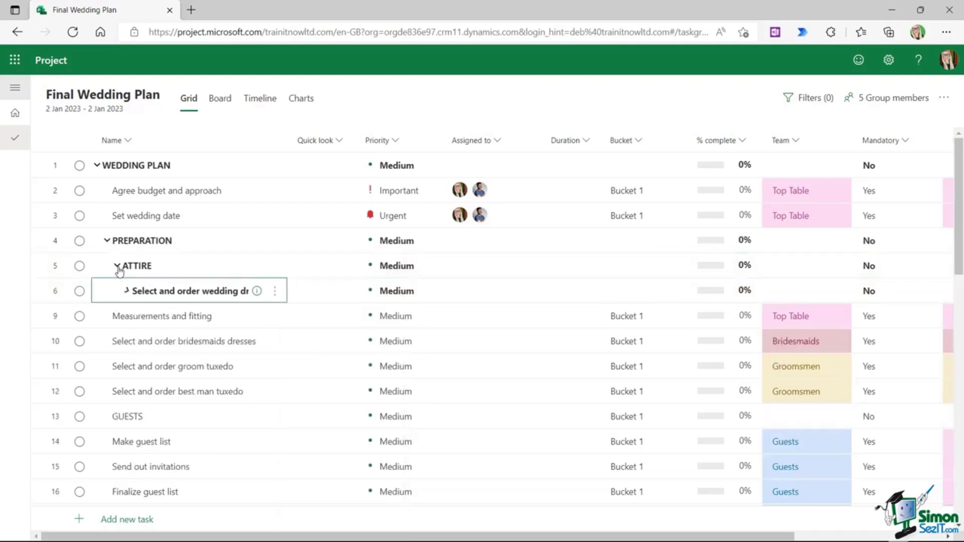
click(107, 241)
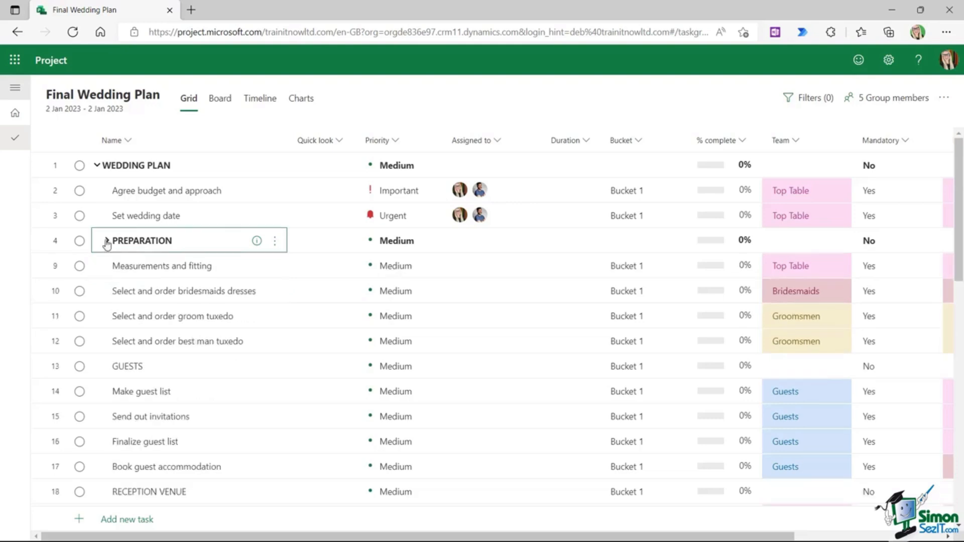
click(107, 242)
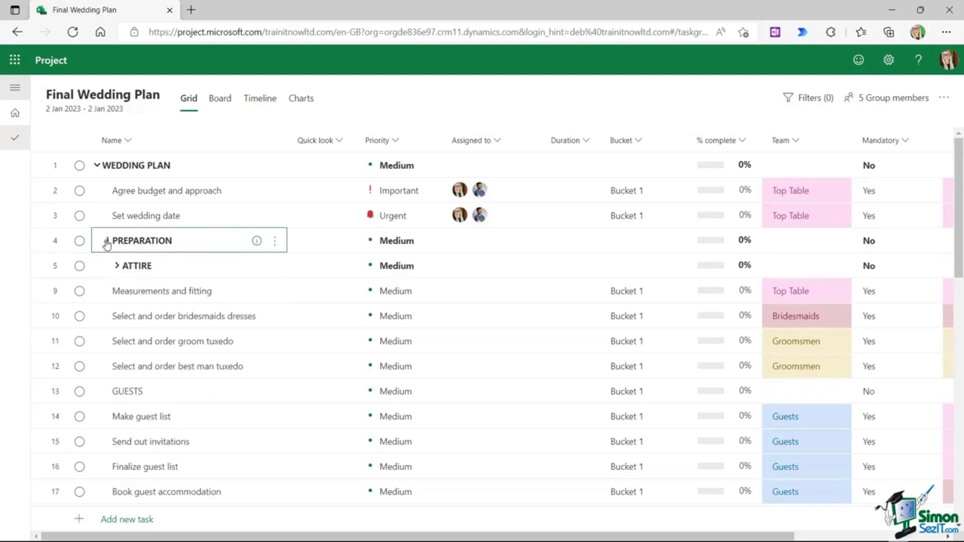
click(117, 266)
click(126, 292)
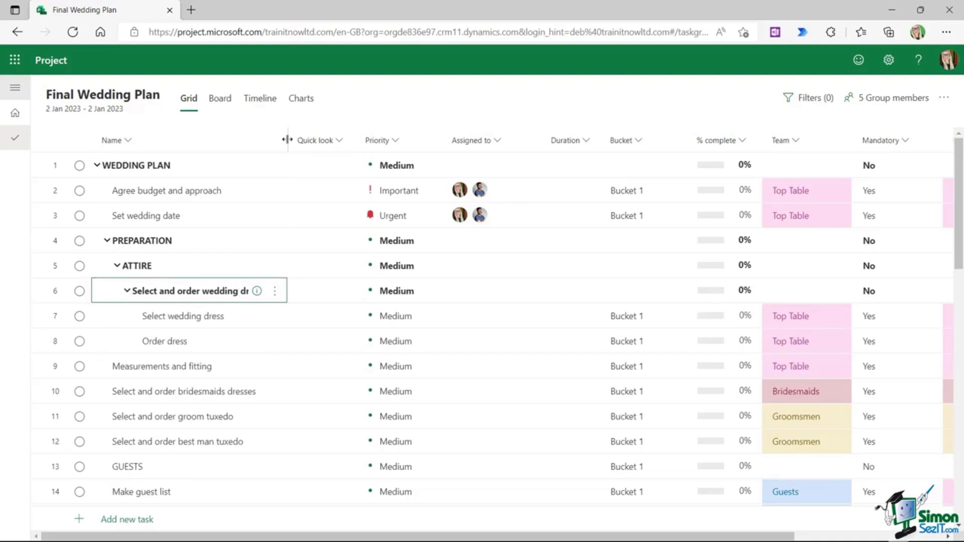
drag(286, 140, 319, 138)
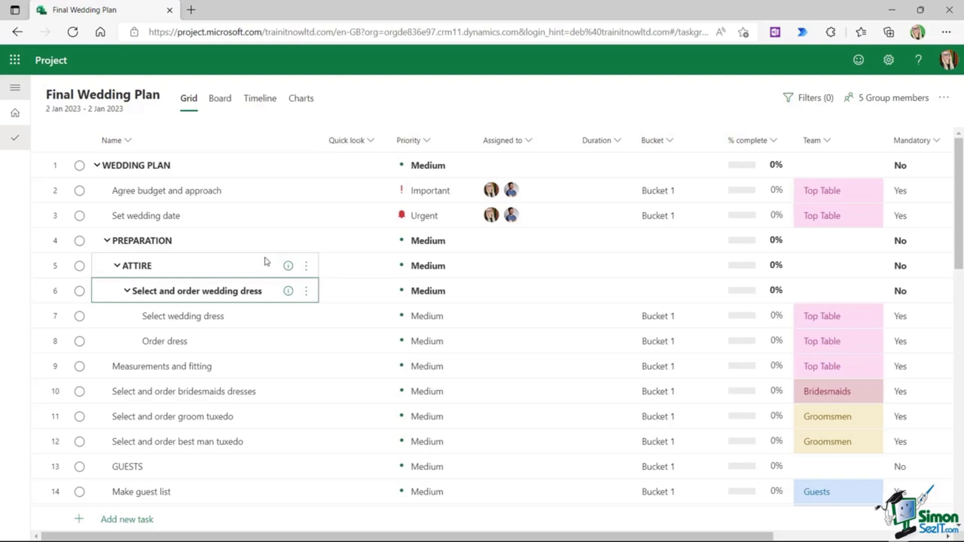
Step: Make the four tasks from "Make guest list" through "Book guest accommodation" subtasks of GUESTS
scroll(254, 261, down, 4)
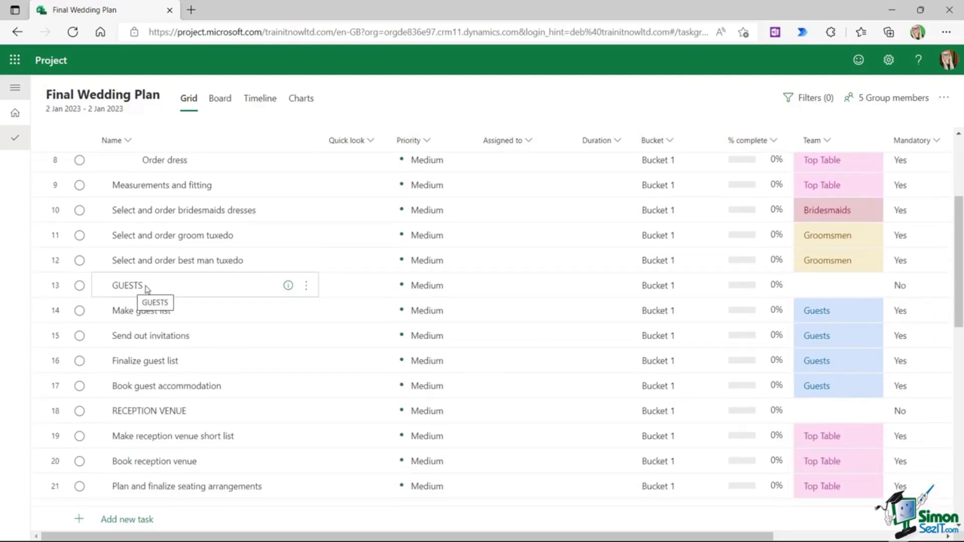
click(56, 312)
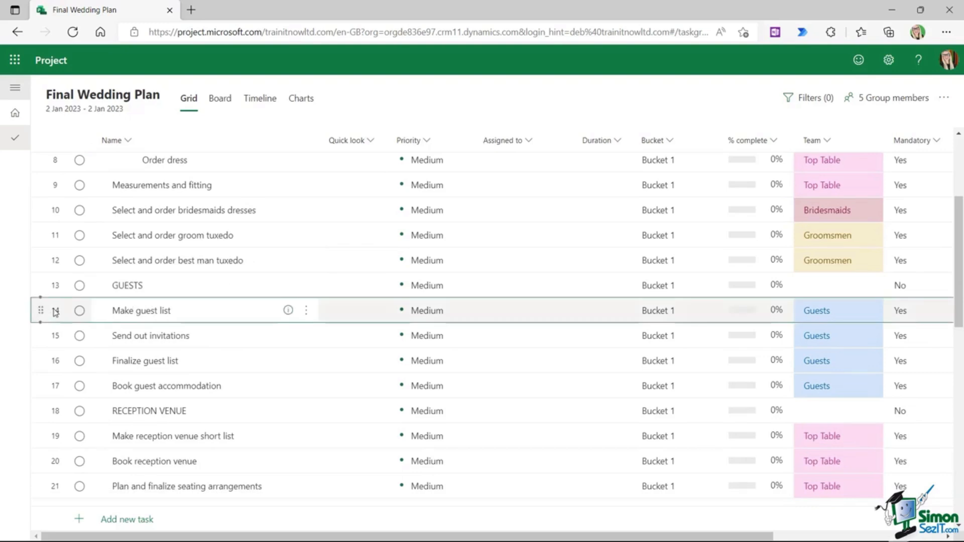
shift+click(57, 391)
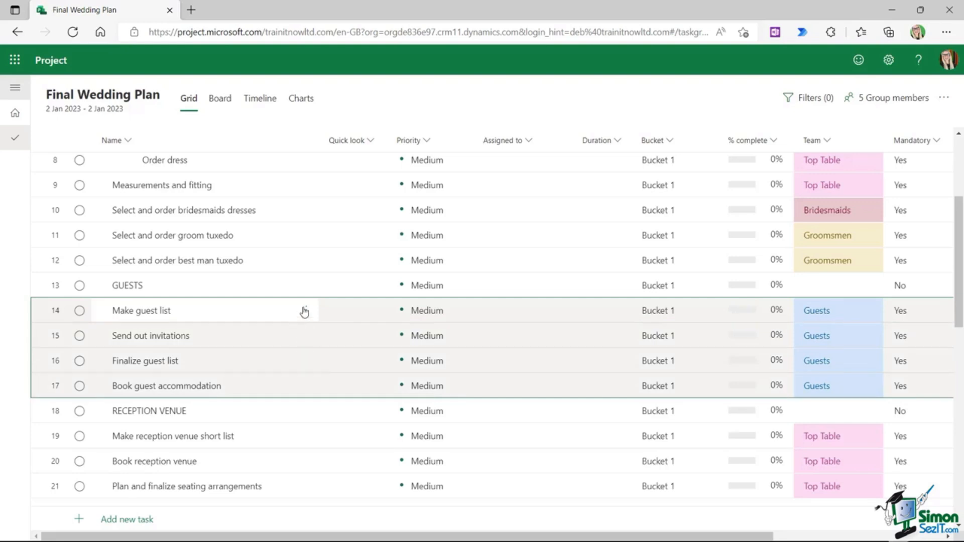
click(305, 310)
click(360, 291)
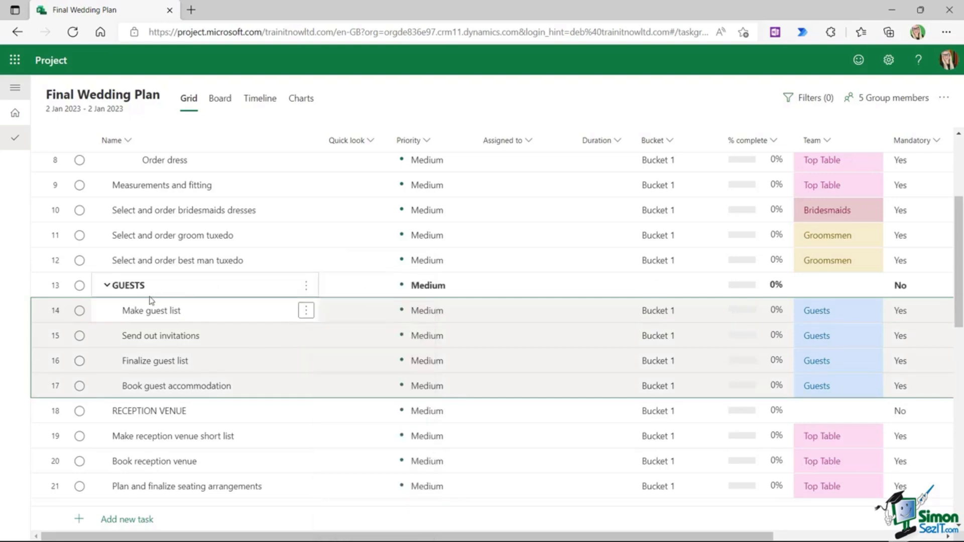
click(306, 312)
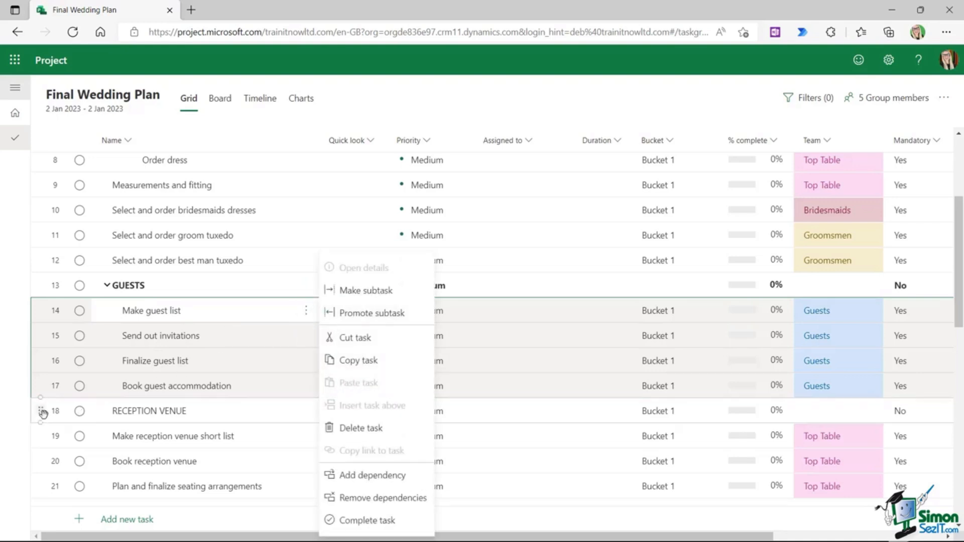
Step: Make the three tasks from "Make reception venue short list" through "Plan and finalize seating arrangements" subtasks of RECEPTION VENUE
click(57, 413)
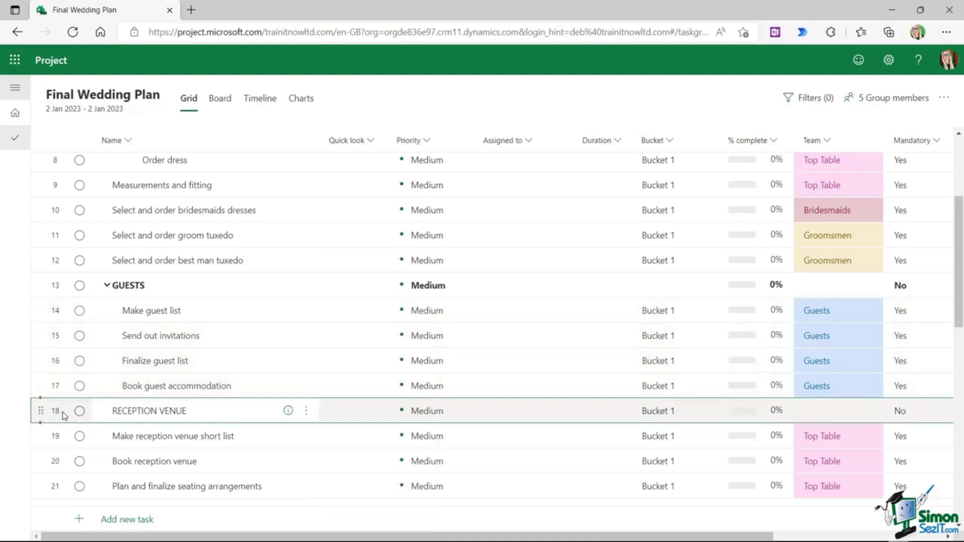
scroll(63, 413, down, 3)
click(58, 317)
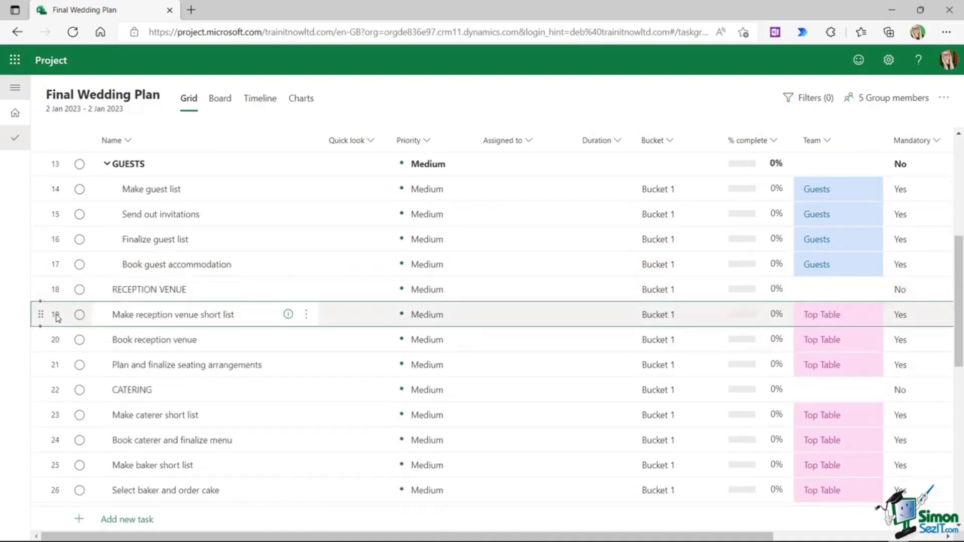
shift+click(55, 367)
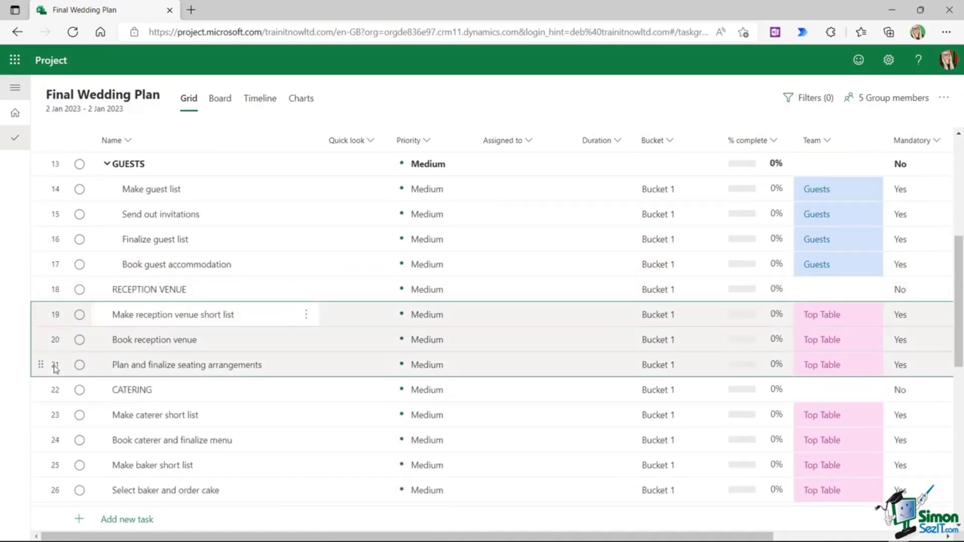
click(305, 317)
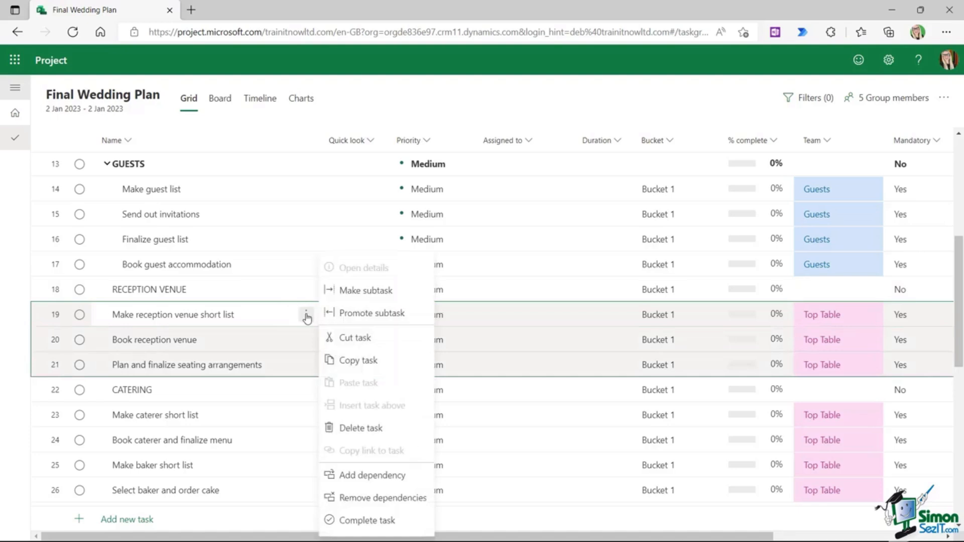
click(369, 290)
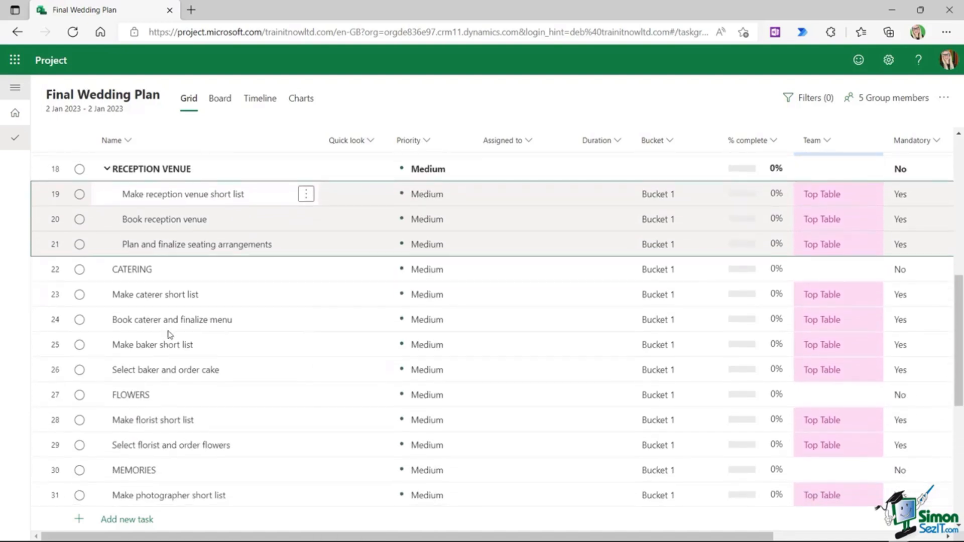
Step: Make the four tasks from "Make caterer short list" through "Select baker and order cake" subtasks of CATERING
click(57, 296)
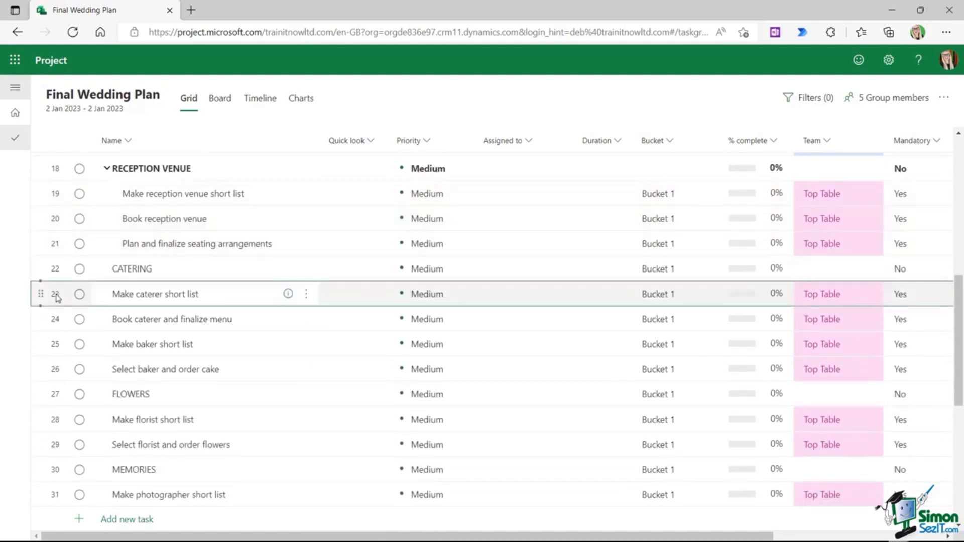
shift+click(58, 369)
click(306, 294)
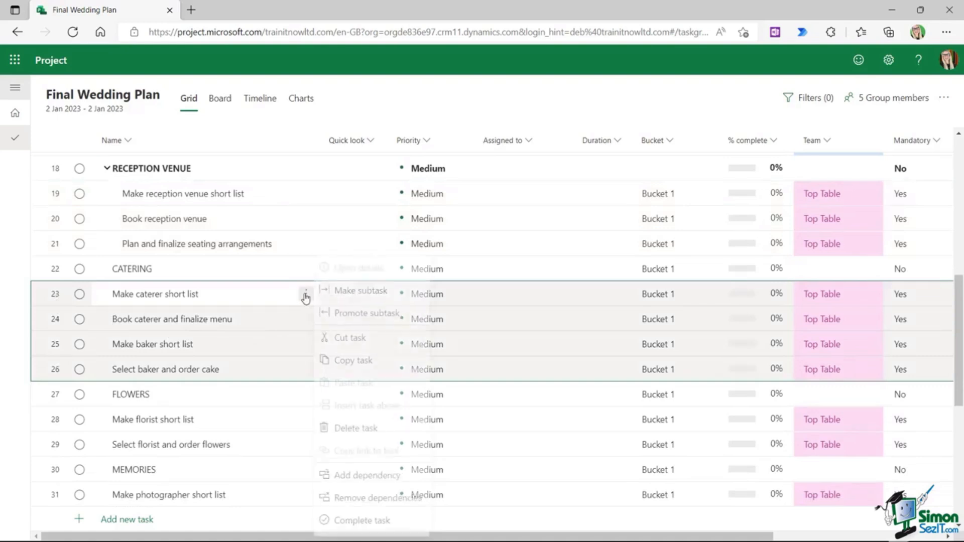
click(355, 291)
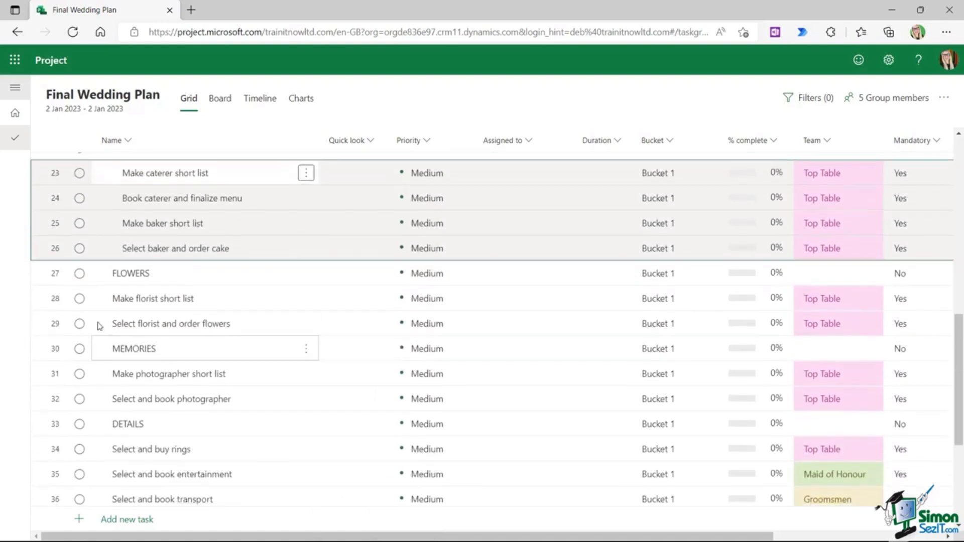
Step: Make "Make florist short list" and "Select florist and order flowers" subtasks of FLOWERS
click(56, 300)
shift+click(56, 327)
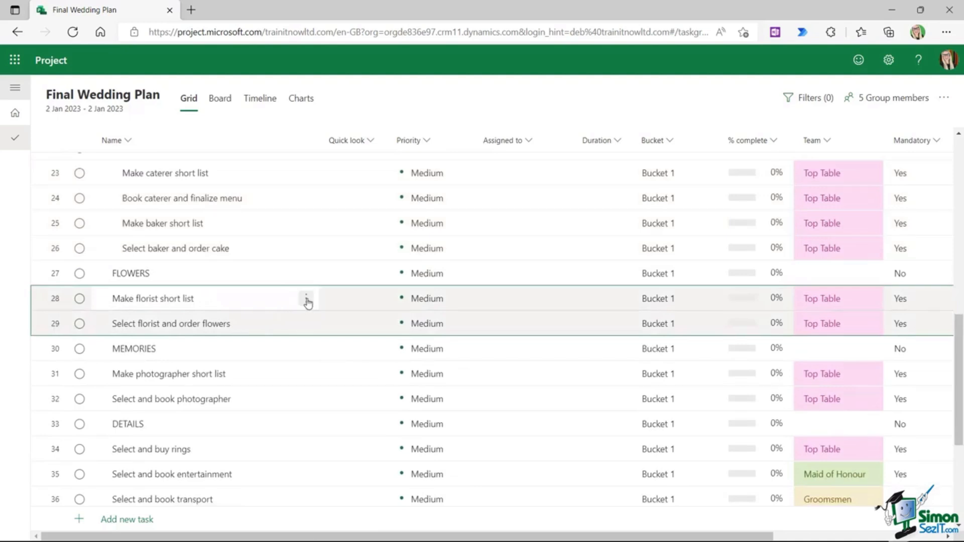
click(306, 299)
click(355, 295)
Step: Make "Make photographer short list" and "Select and book photographer" subtasks of MEMORIES
scroll(228, 331, down, 1)
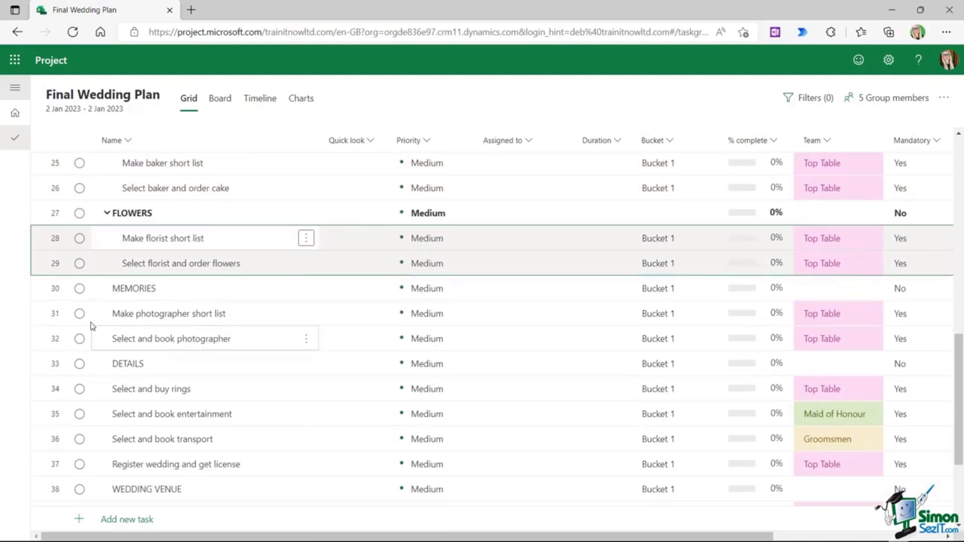
click(55, 315)
shift+click(55, 342)
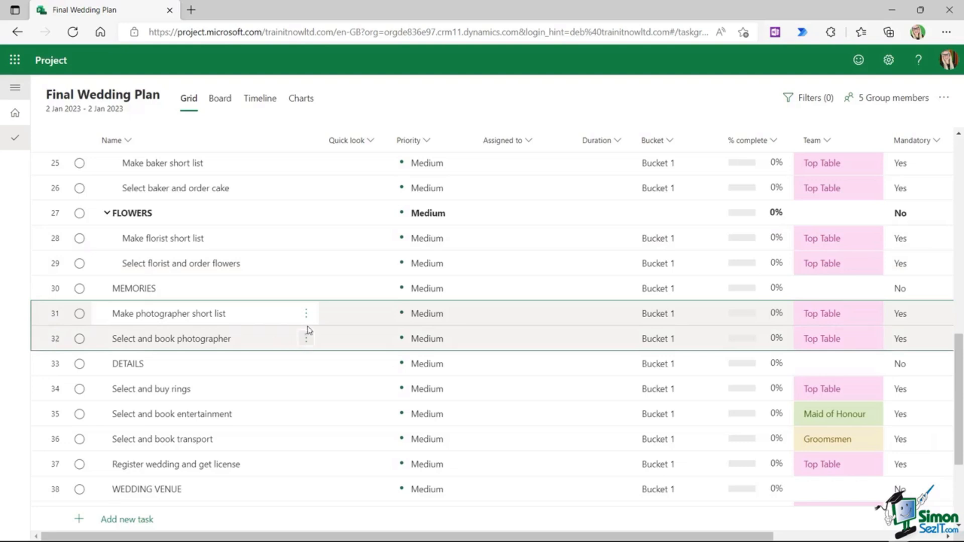
click(307, 317)
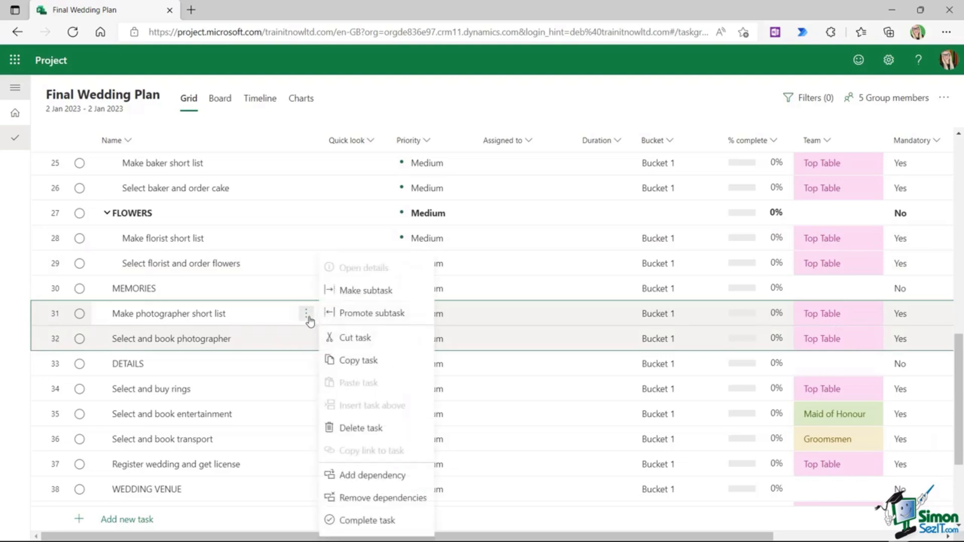
click(360, 296)
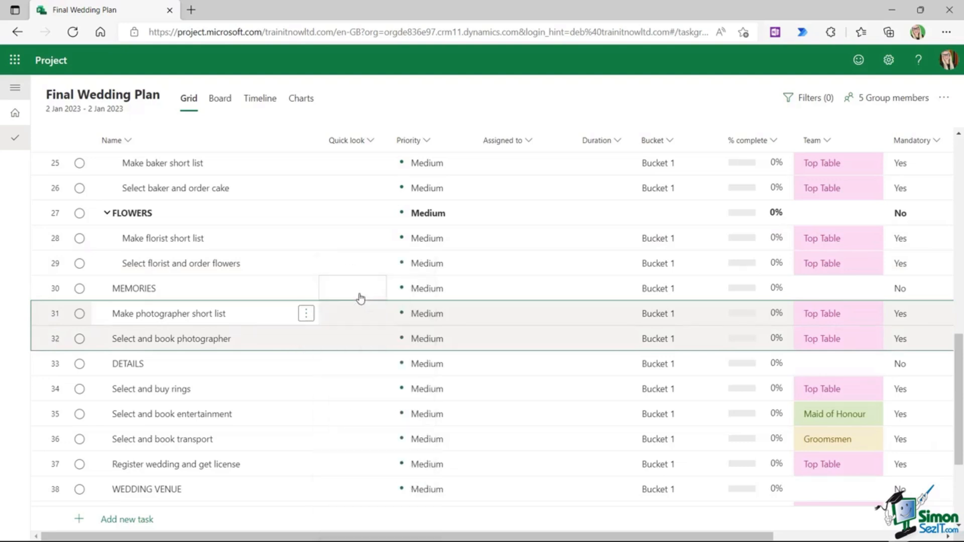
Step: Make the four tasks from "Select and buy rings" through "Register wedding and get license" subtasks of DETAILS
click(56, 390)
scroll(110, 367, down, 1)
scroll(110, 367, down, 2)
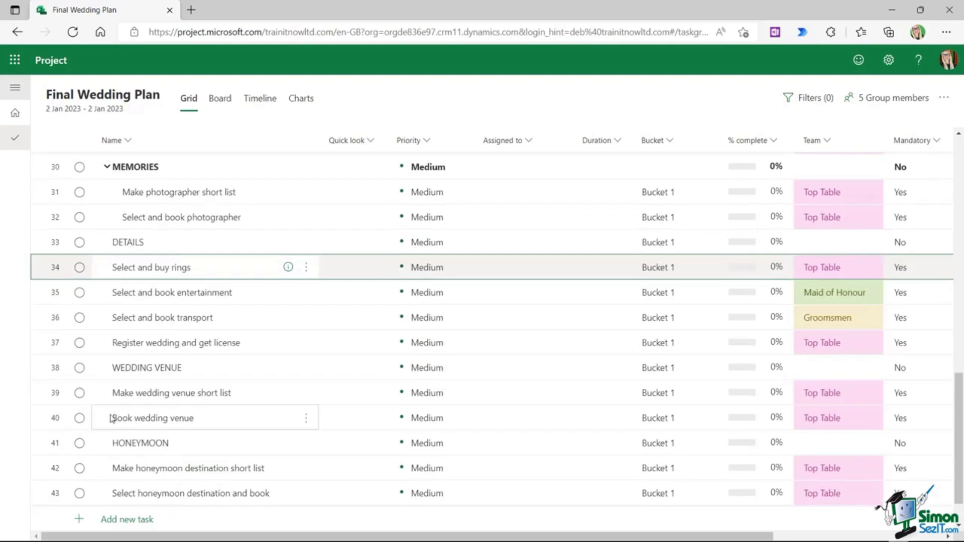
shift+click(58, 345)
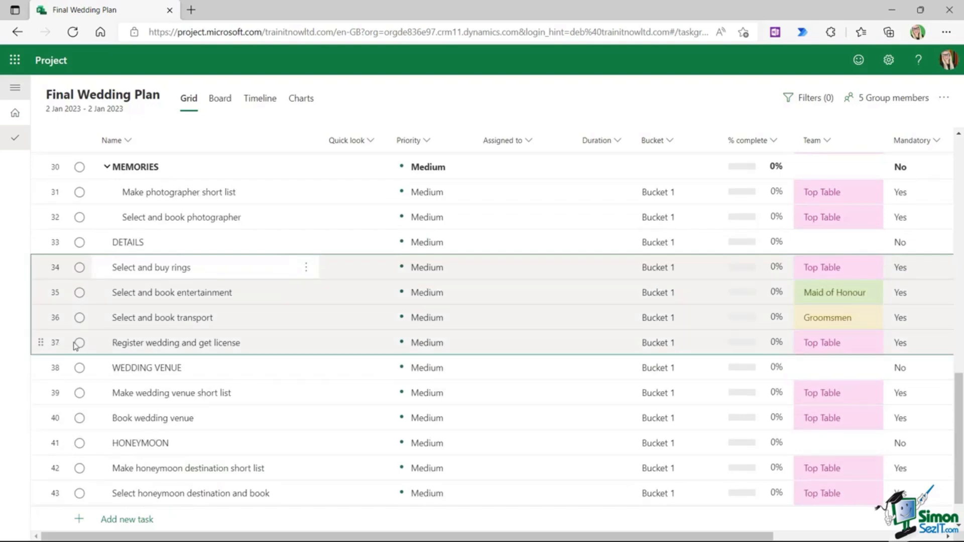
click(307, 267)
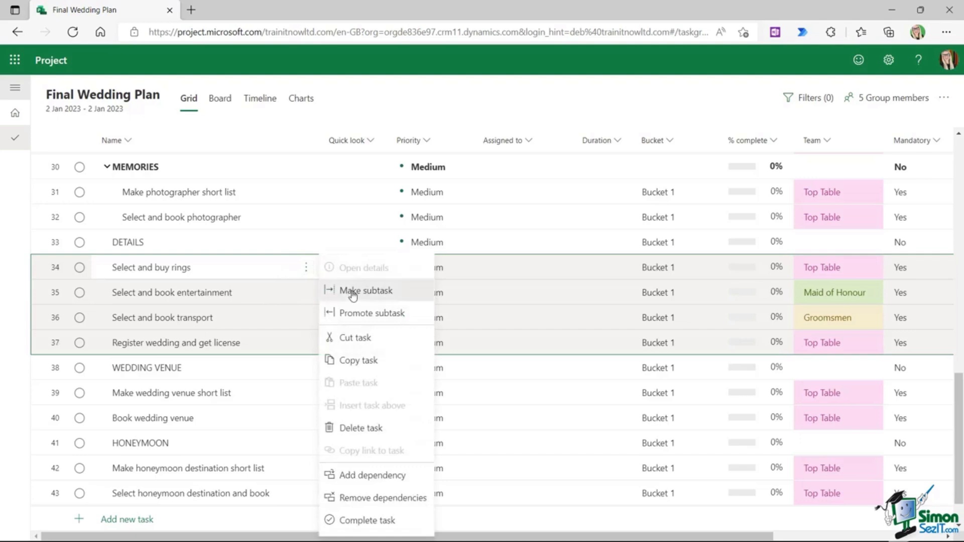
click(350, 289)
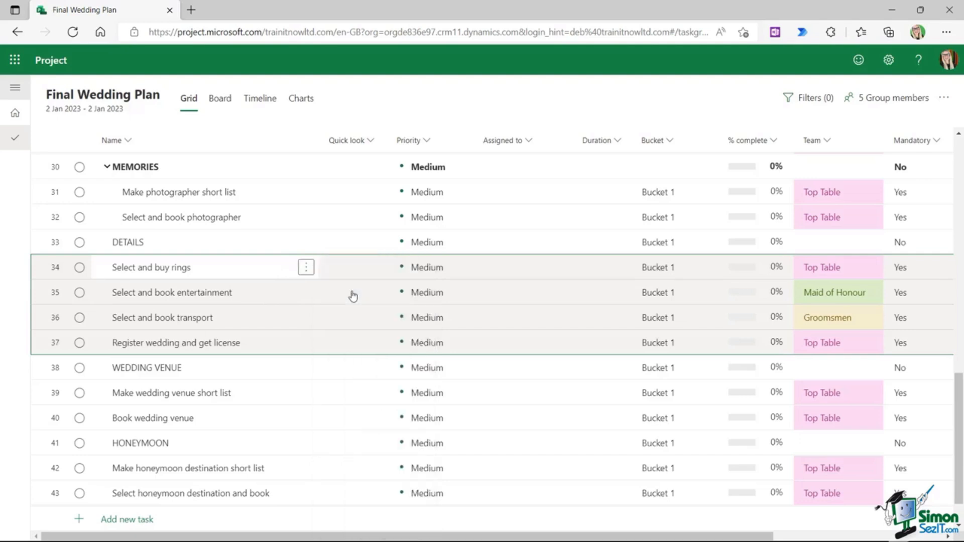
Step: Make "Make wedding venue short list" and "Book wedding venue" subtasks of WEDDING VENUE
click(55, 394)
shift+click(58, 422)
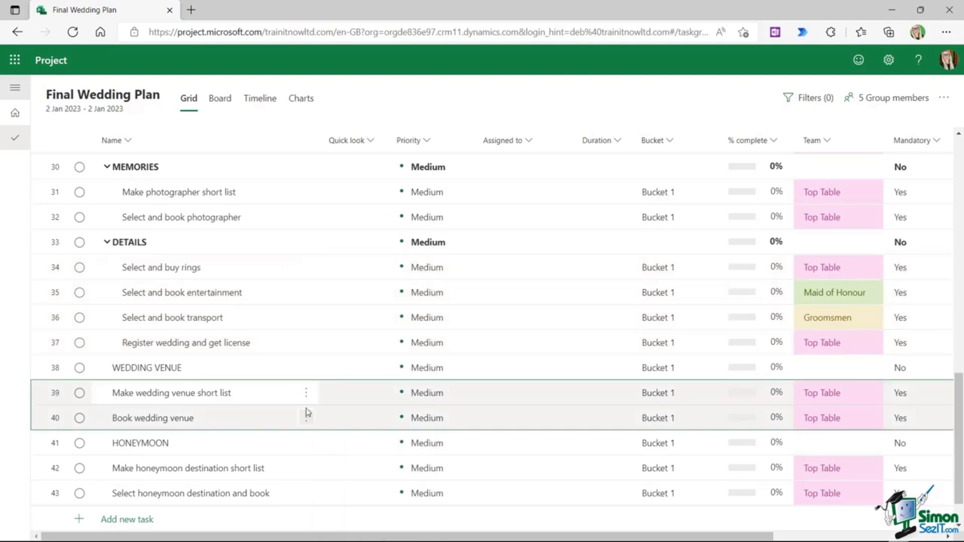
click(307, 393)
click(370, 291)
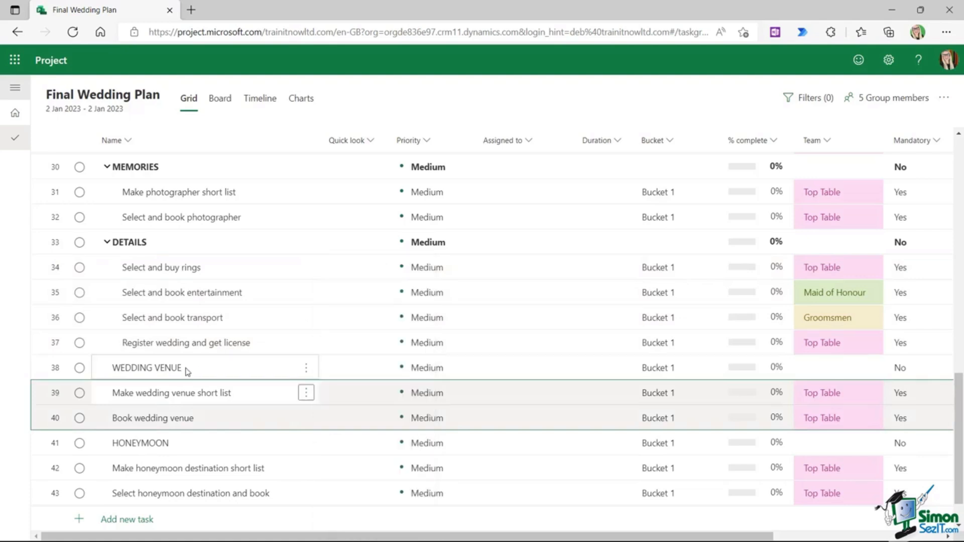
Step: Make "Make honeymoon destination short list" and "Select honeymoon destination and book" subtasks of HONEYMOON
scroll(179, 377, down, 1)
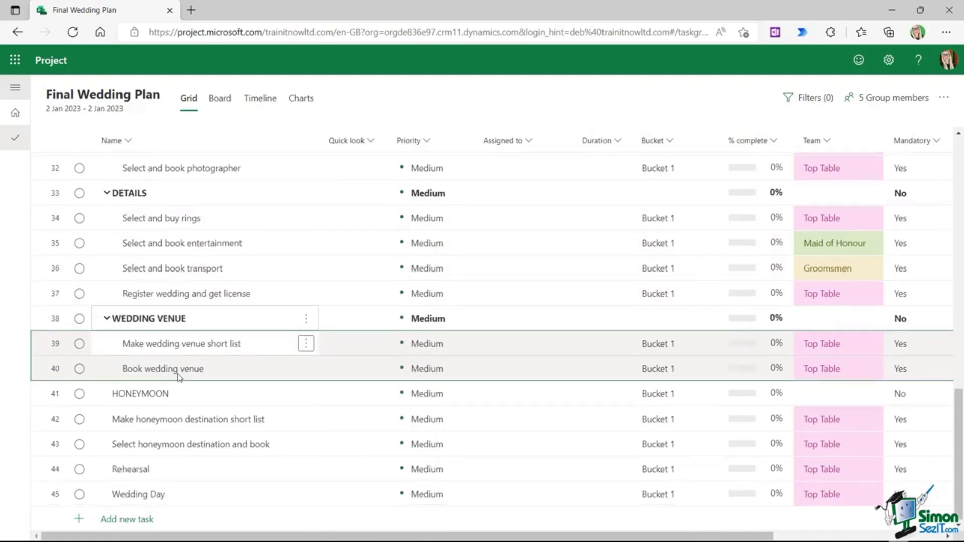
click(54, 419)
shift+click(57, 446)
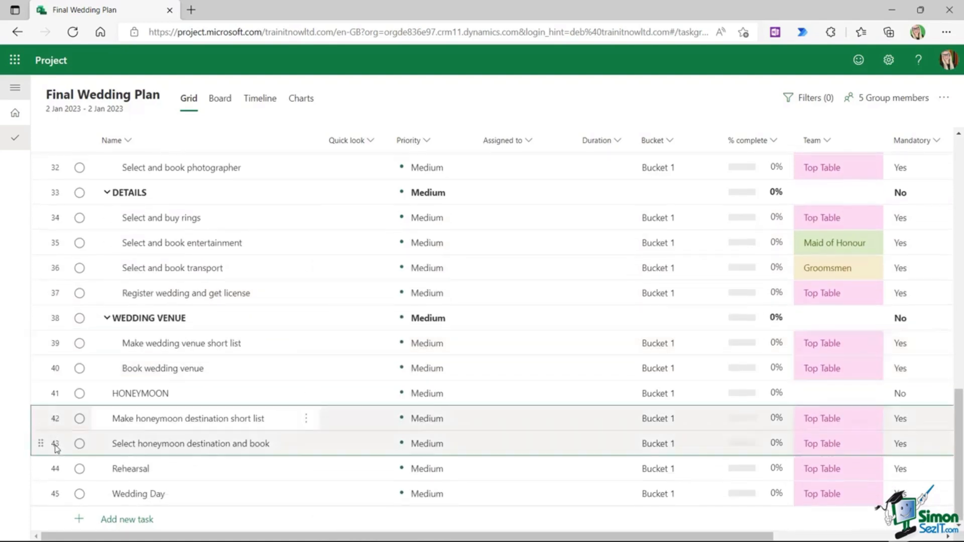
click(306, 419)
click(359, 291)
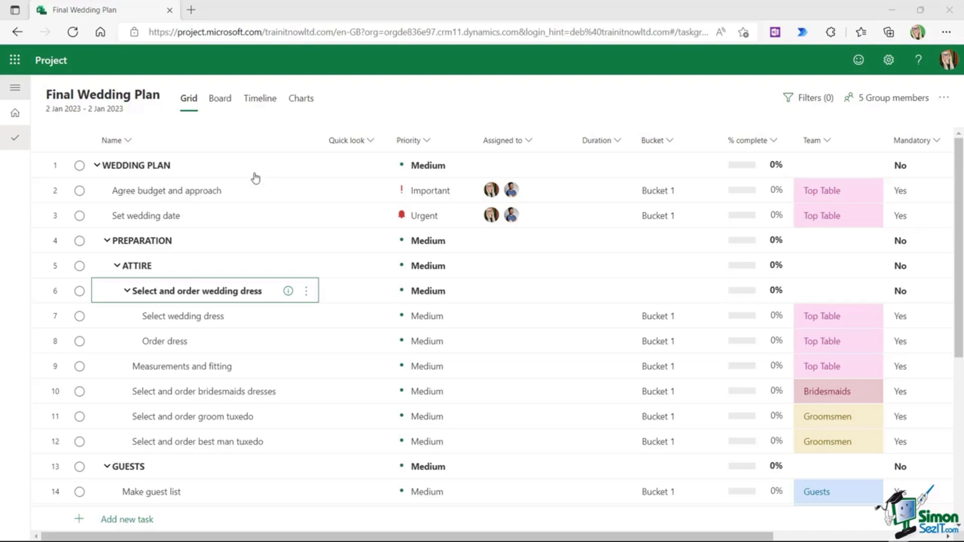
Step: Expand the RECEPTION VENUE summary task to show its subtasks, and collapse GUESTS
scroll(246, 276, down, 6)
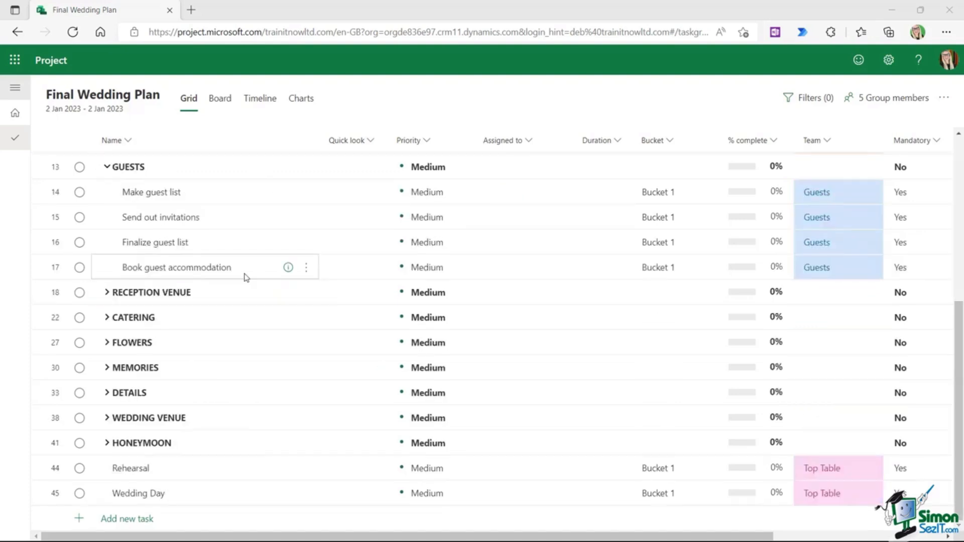
click(108, 295)
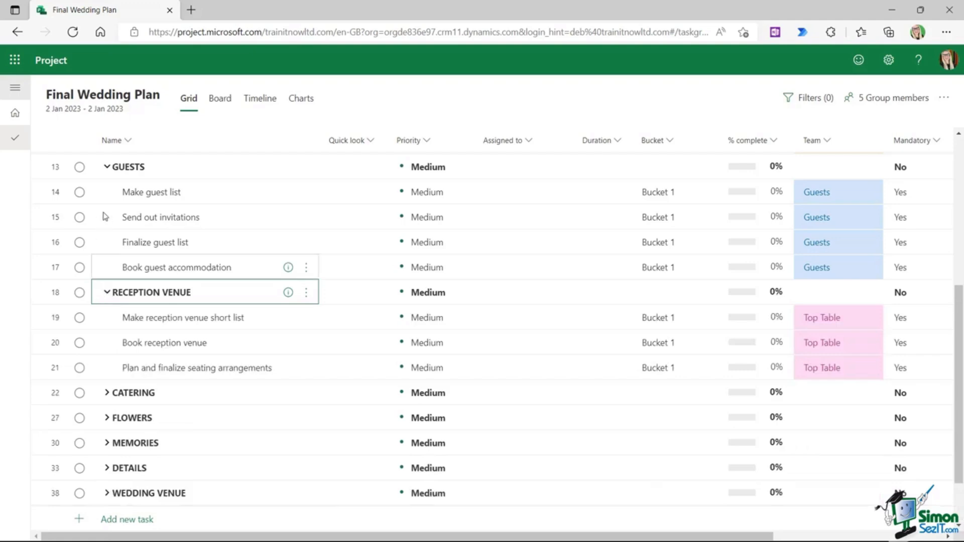
click(107, 167)
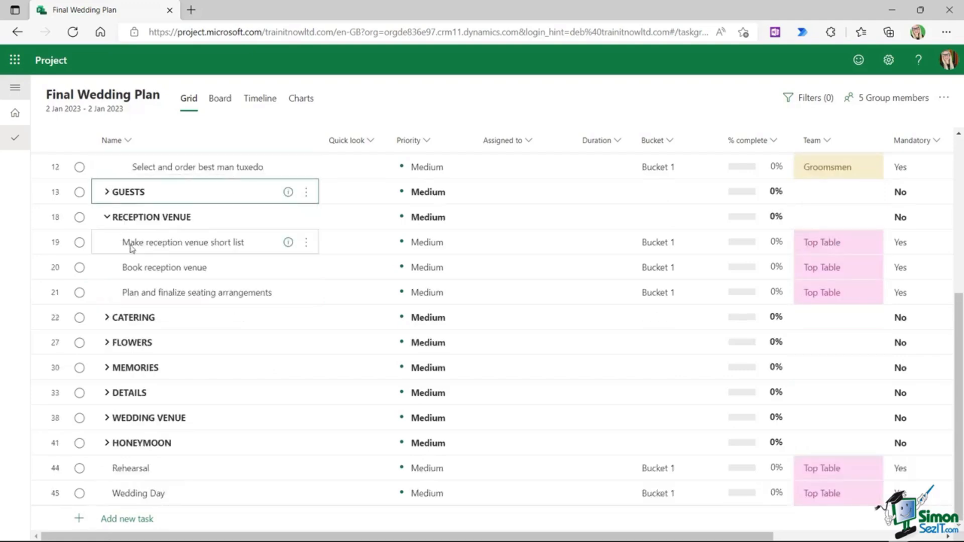
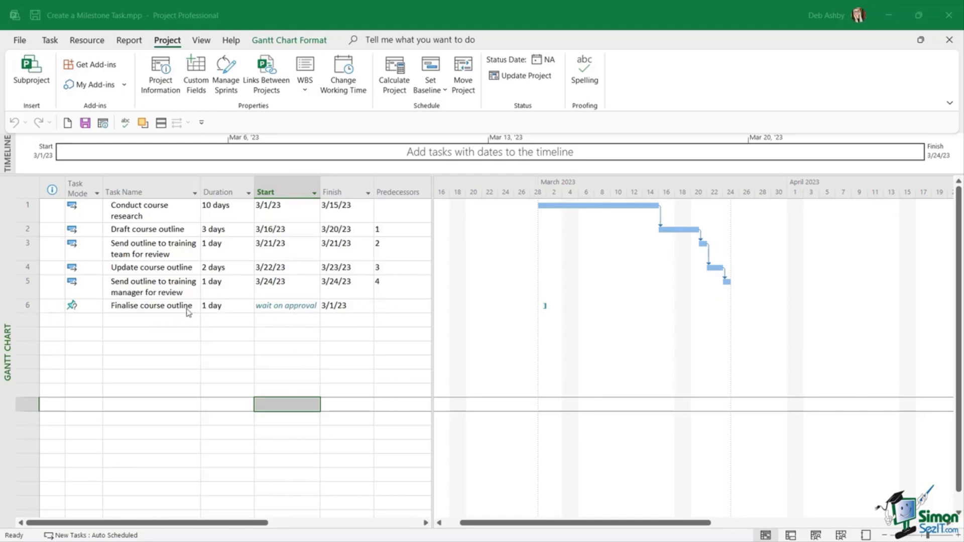
Step: In Project Professional, insert a milestone directly above "Finalise course outline" in the Create a Milestone Task plan
click(28, 307)
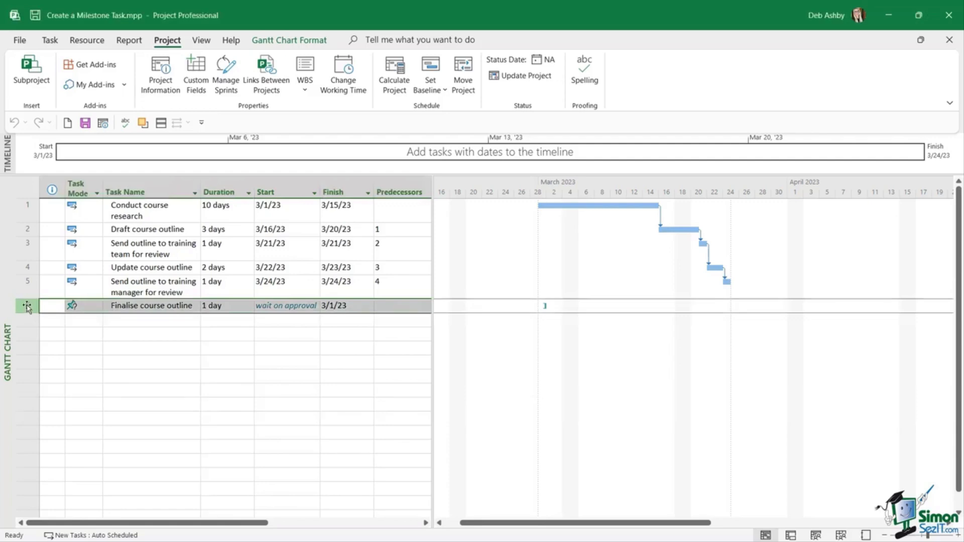
click(136, 304)
click(227, 305)
click(347, 306)
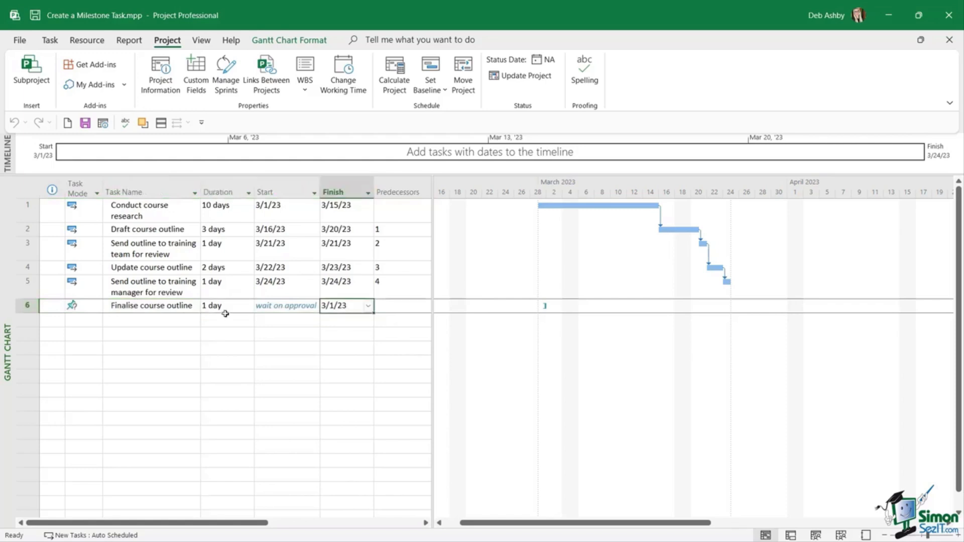
click(23, 305)
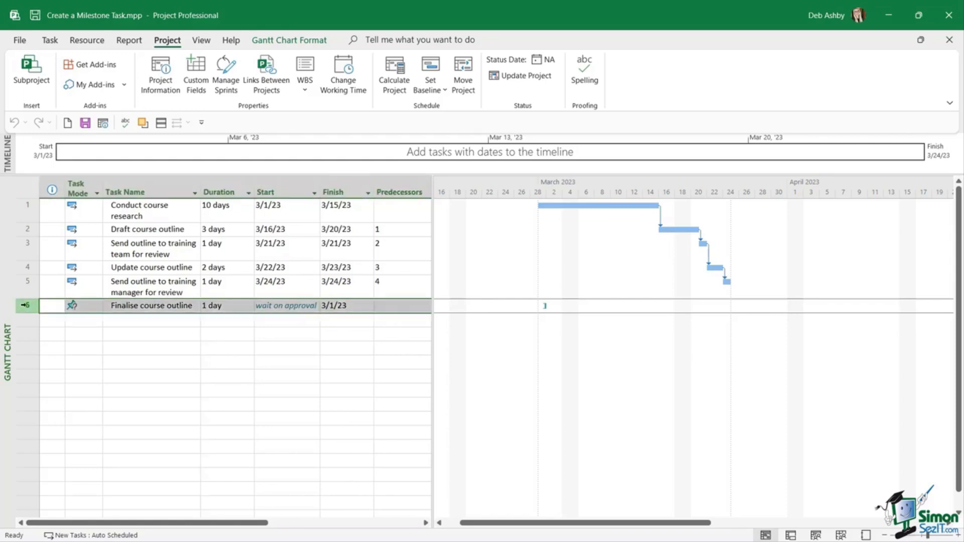
click(49, 41)
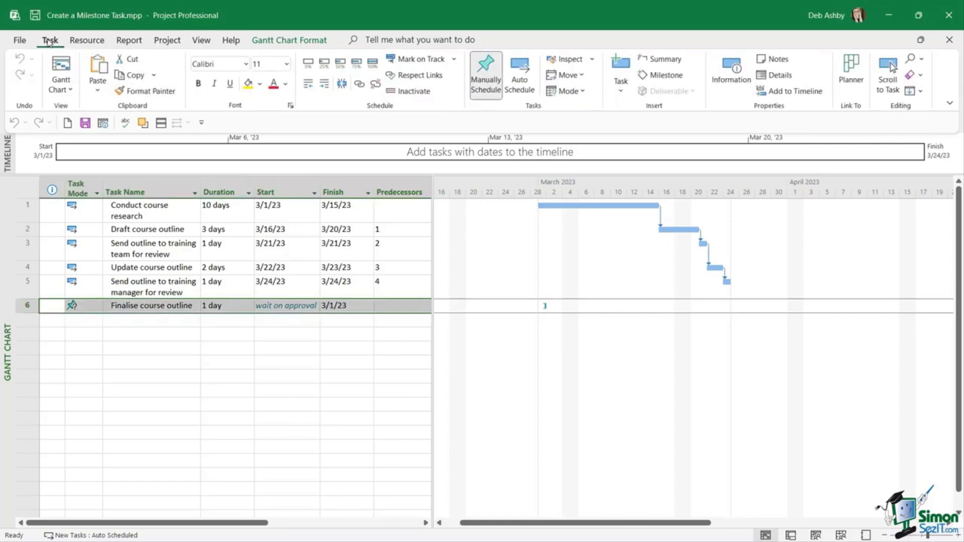
click(667, 78)
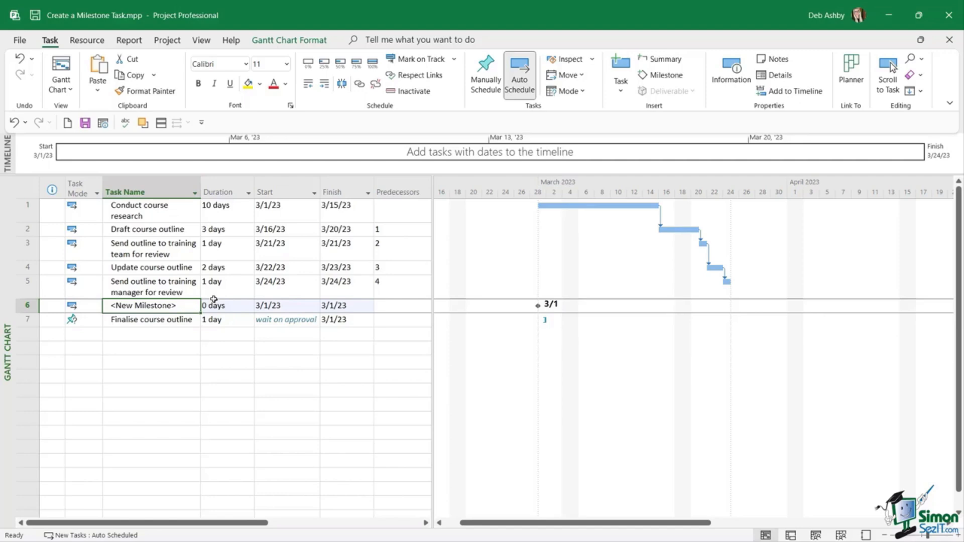
Step: Name the new milestone above "Finalise course outline" as "Outline approved"
click(169, 305)
drag(177, 305, 105, 306)
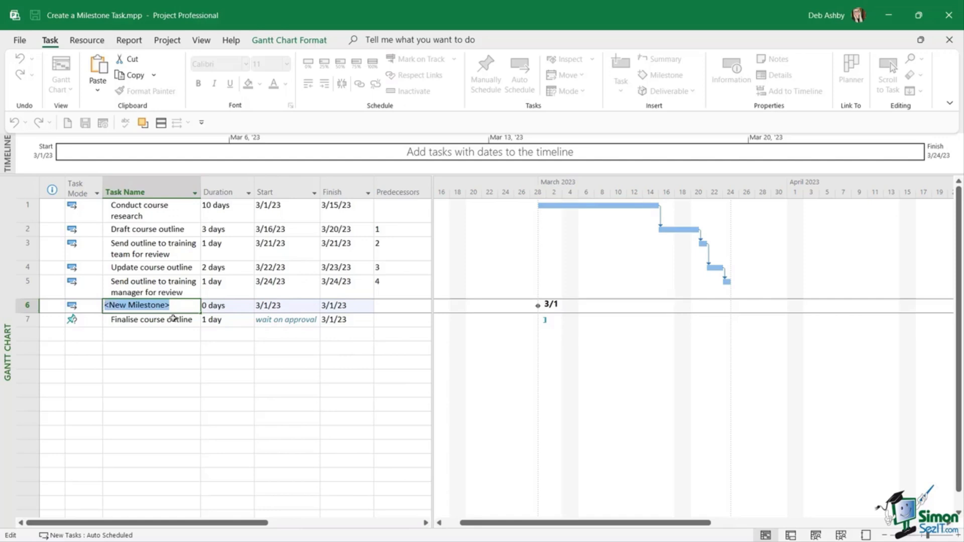
text(Out)
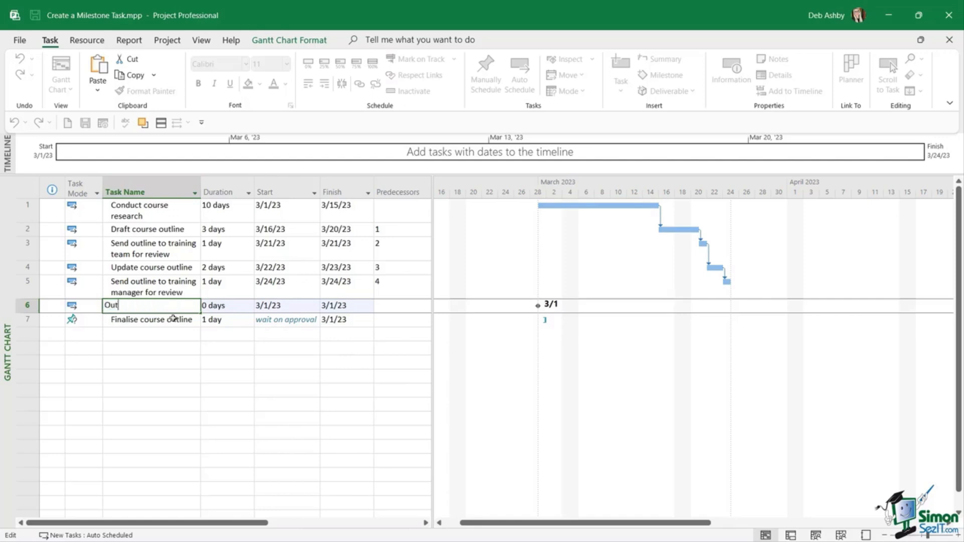
text(line approved)
key(Return)
Step: Make "Send outline to training manager for review" the predecessor of the "Outline approved" milestone
click(152, 306)
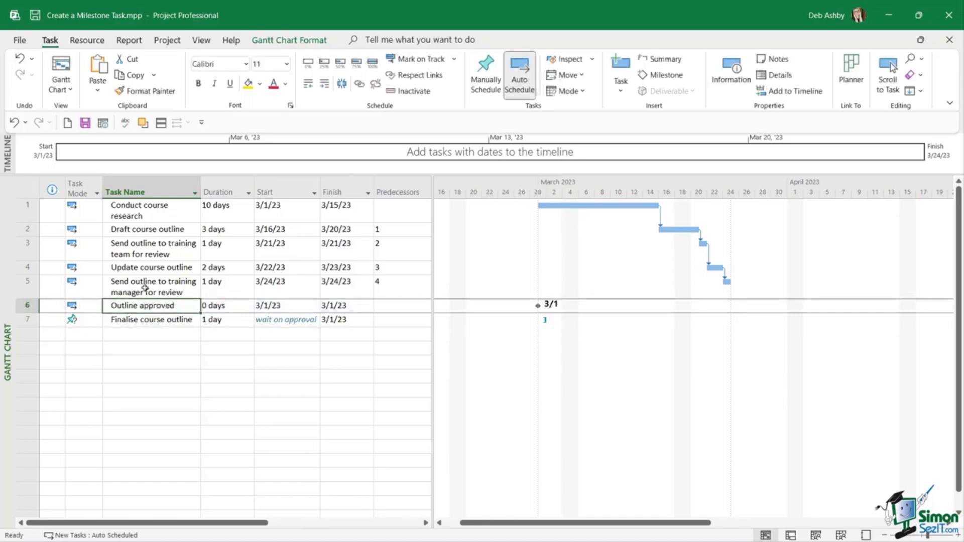
click(390, 306)
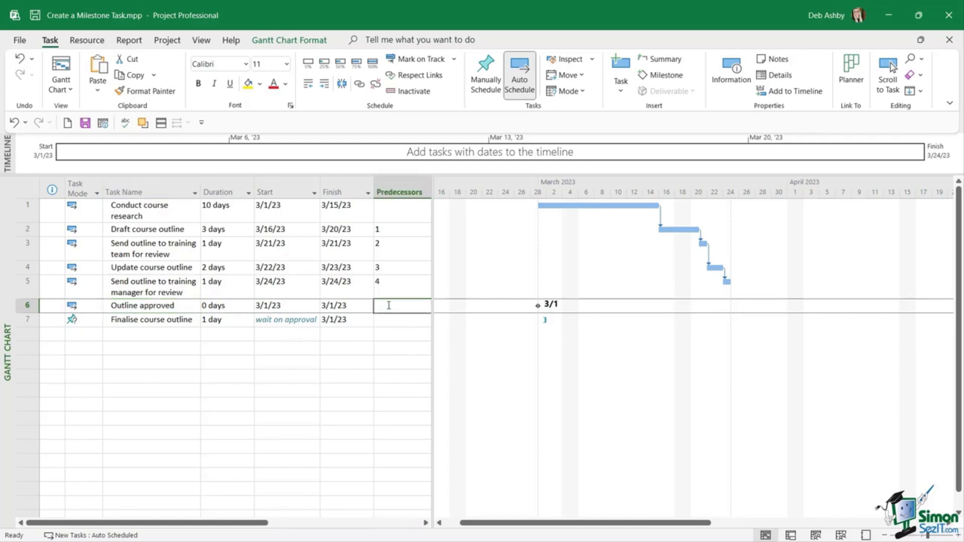
click(422, 307)
click(411, 306)
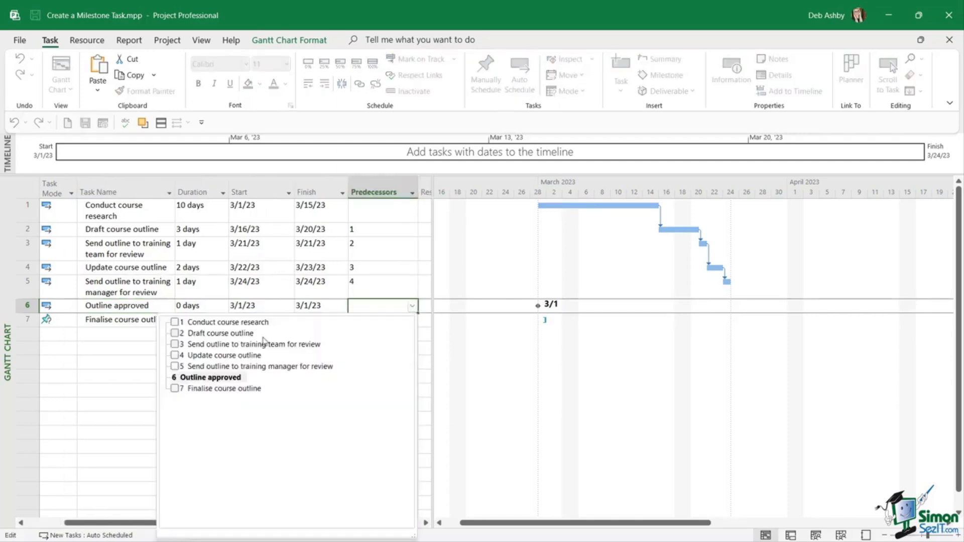
click(175, 367)
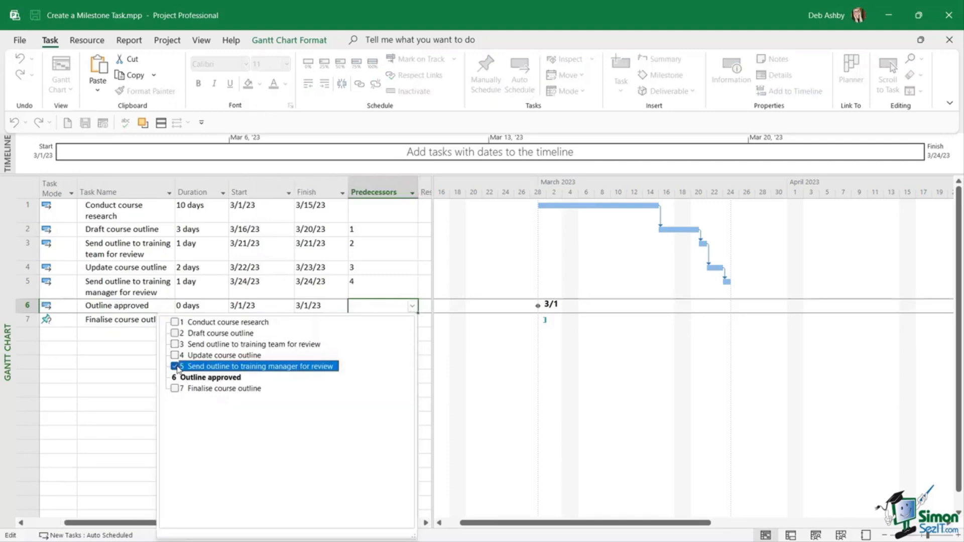
click(137, 363)
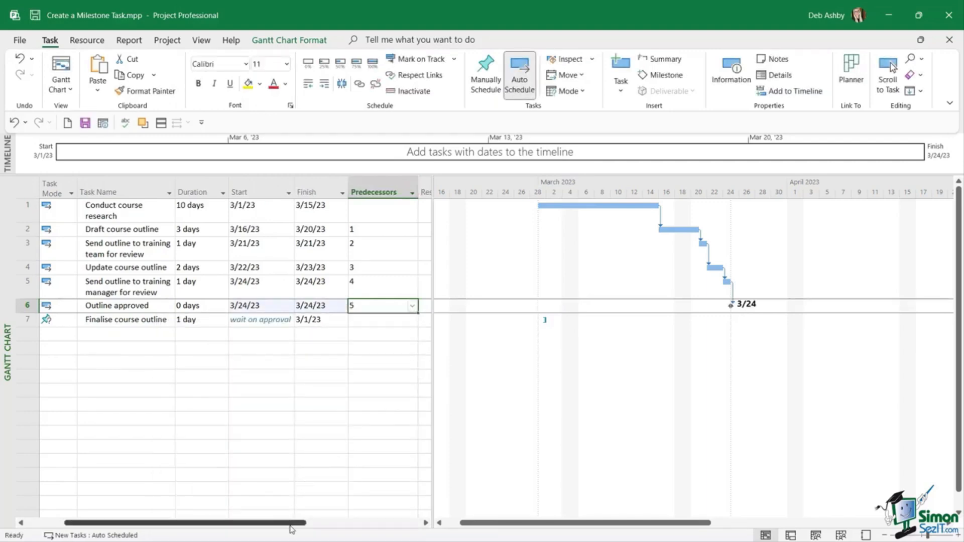
drag(292, 527, 249, 528)
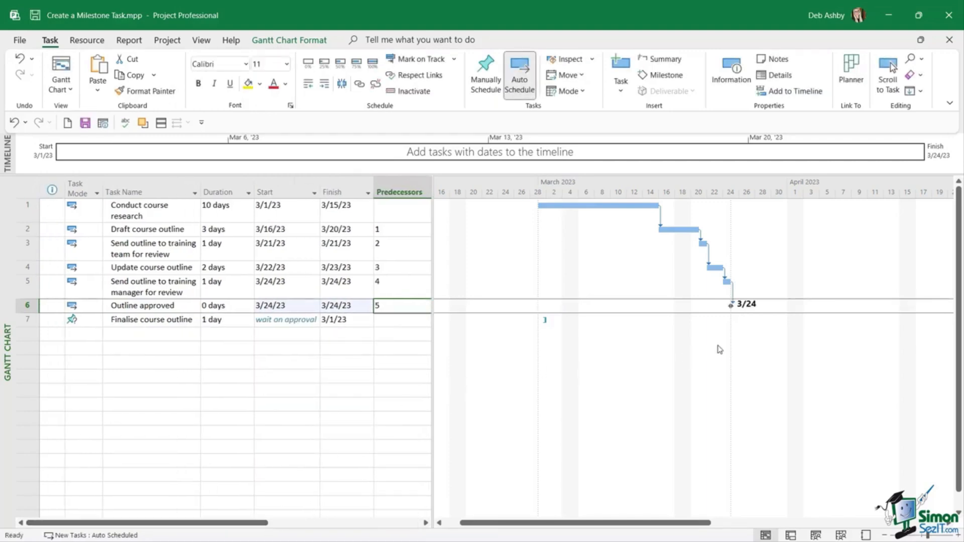
click(958, 536)
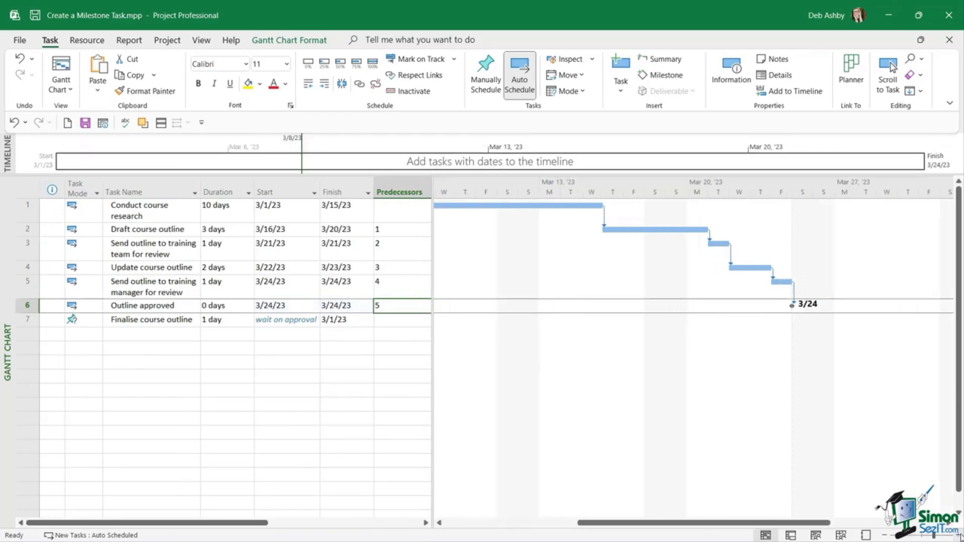
click(958, 536)
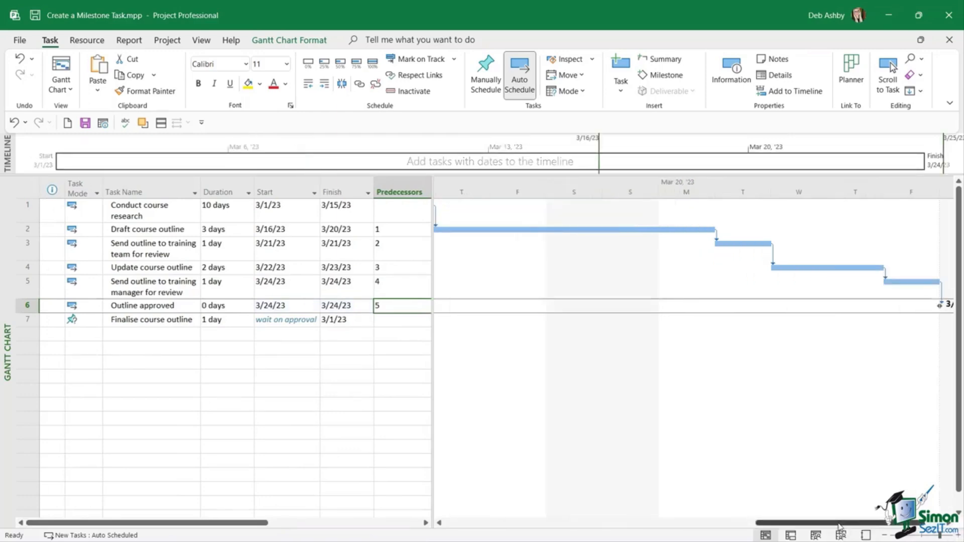
click(959, 535)
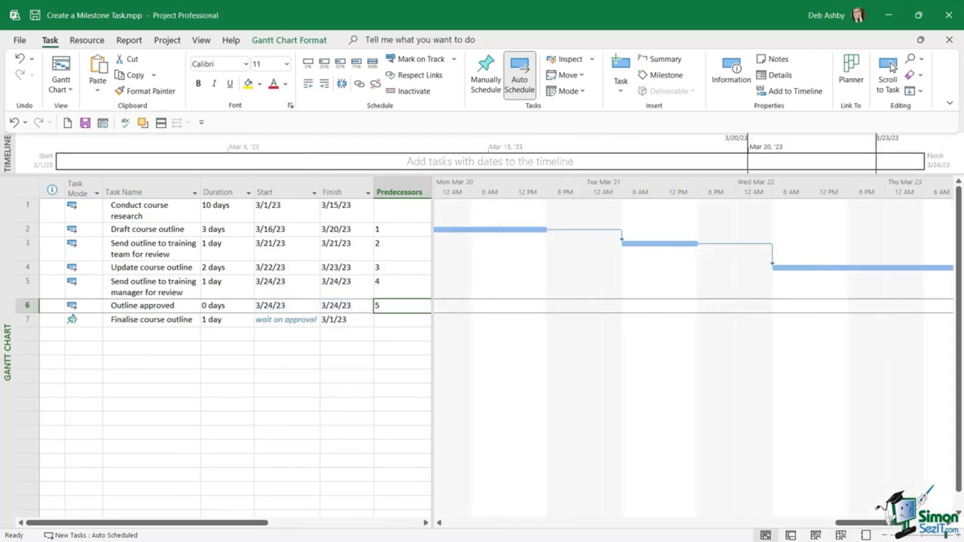
drag(896, 523, 949, 522)
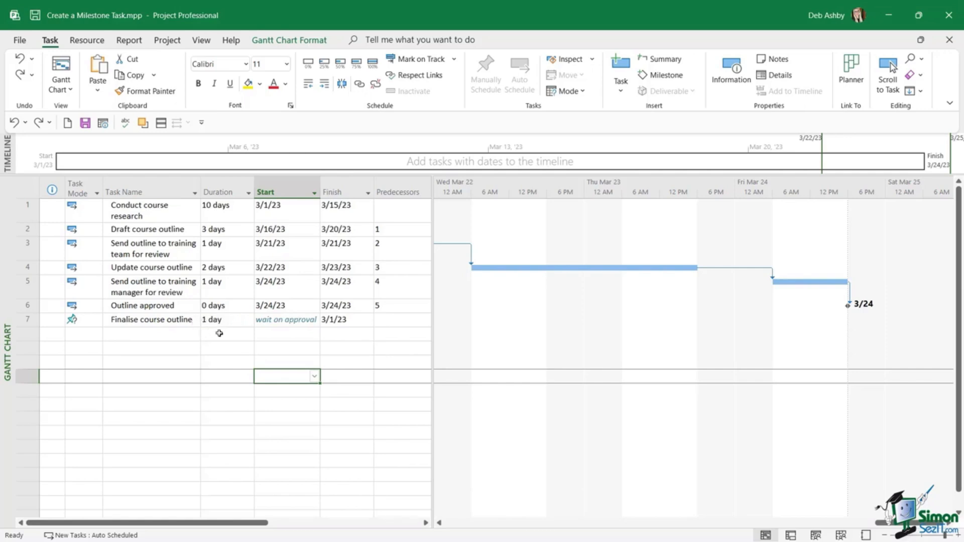
Step: Set the start date of "Finalise course outline" to March 27, 2023, replacing its text placeholder
click(282, 320)
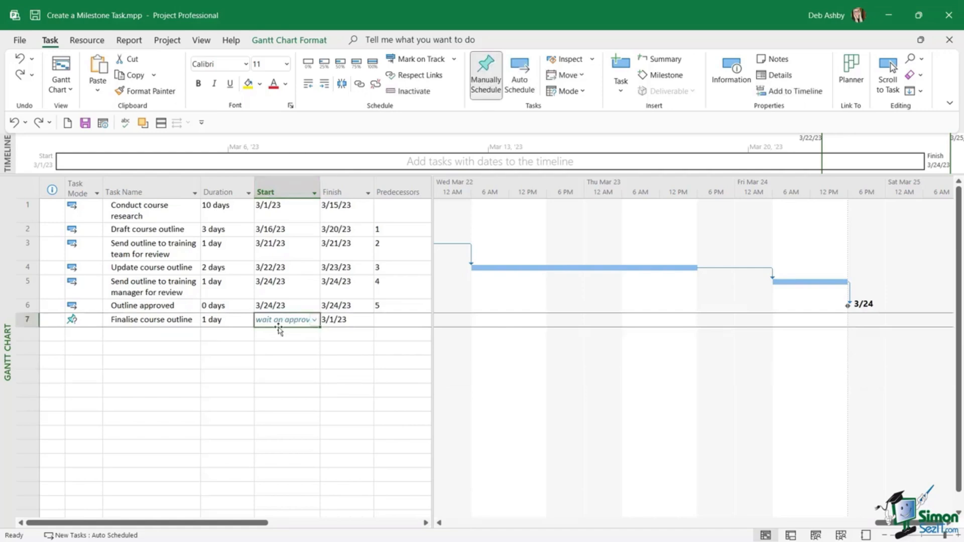
click(315, 320)
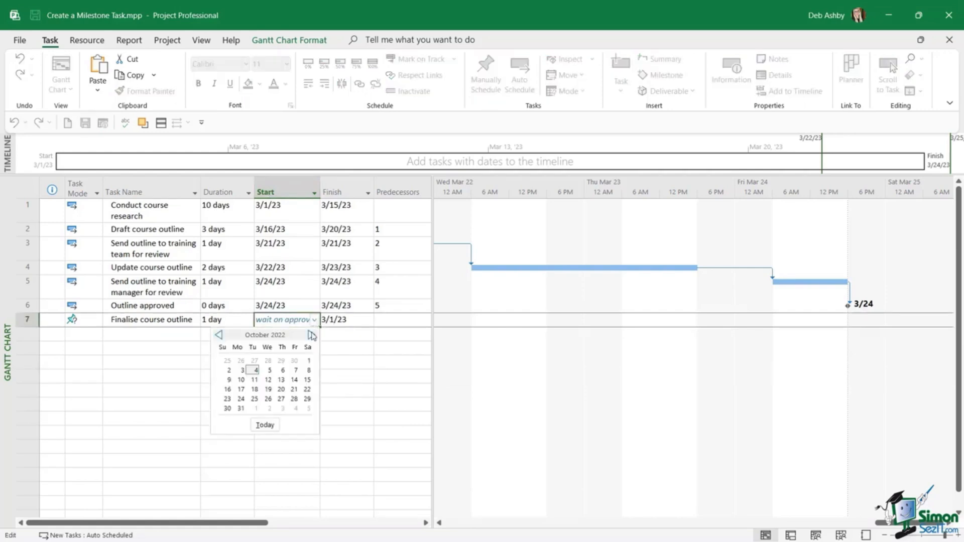
click(311, 335)
click(312, 336)
click(311, 336)
click(311, 335)
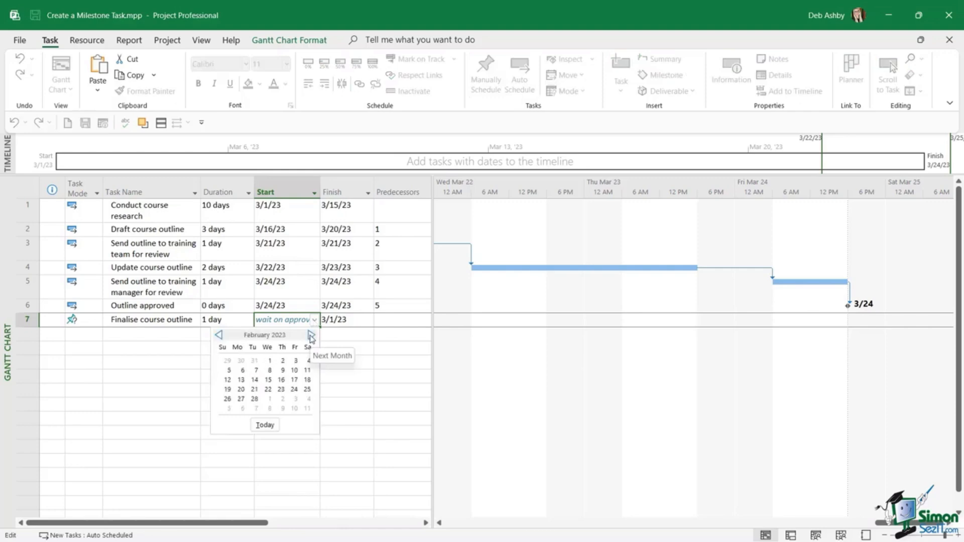
click(311, 336)
click(311, 335)
click(219, 335)
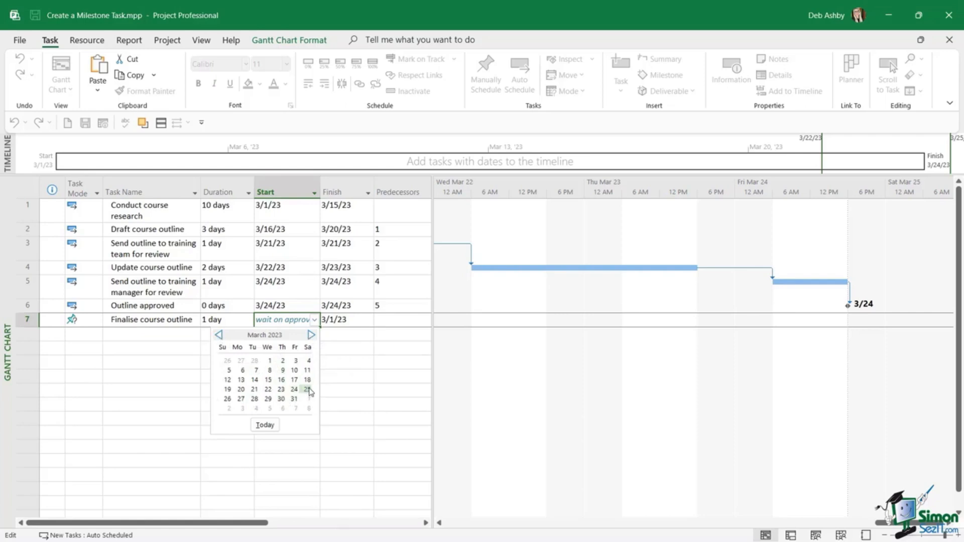
click(241, 400)
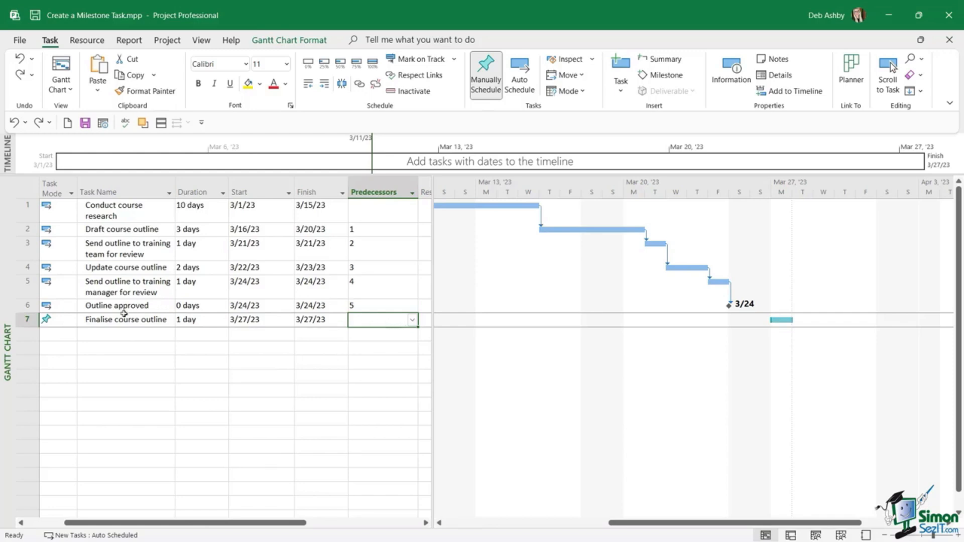
Step: Make the "Outline approved" milestone the predecessor of "Finalise course outline"
click(412, 320)
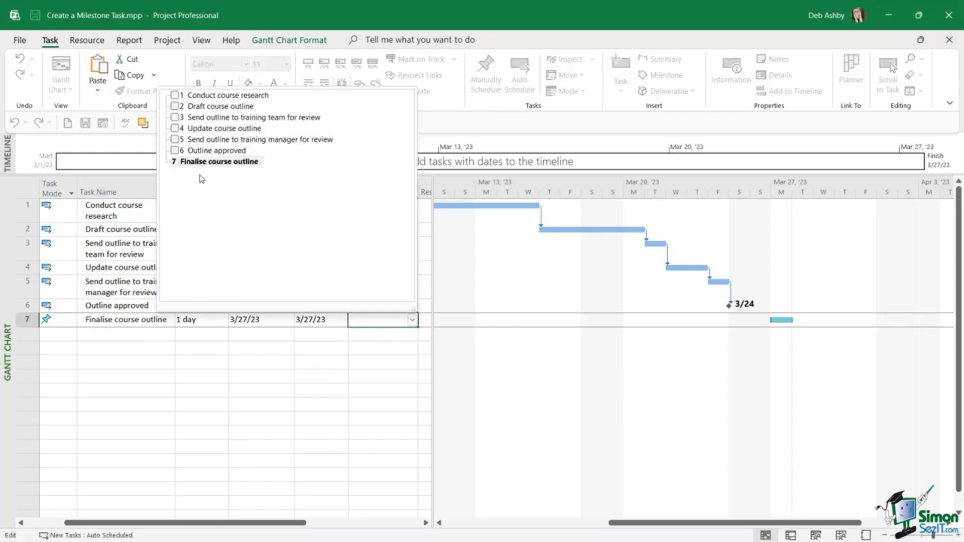
click(175, 151)
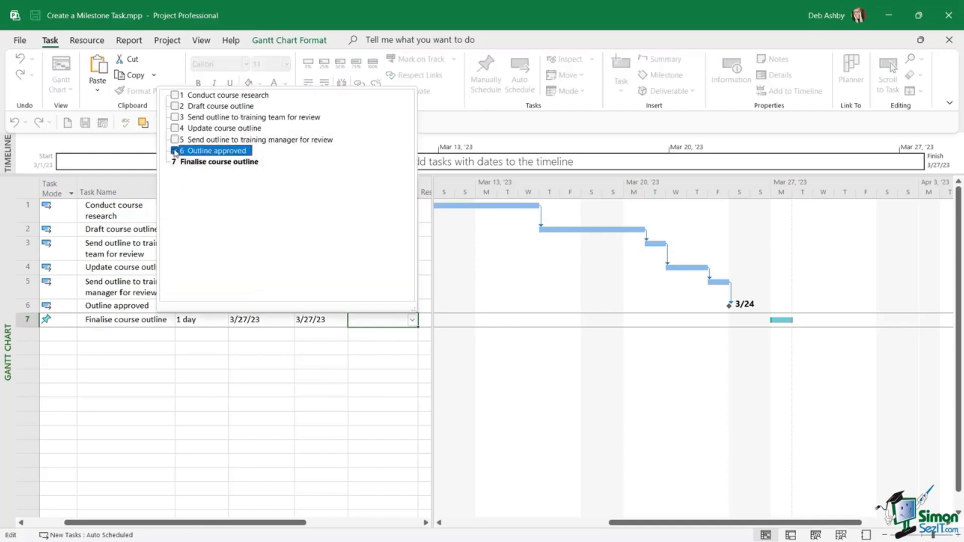
click(356, 376)
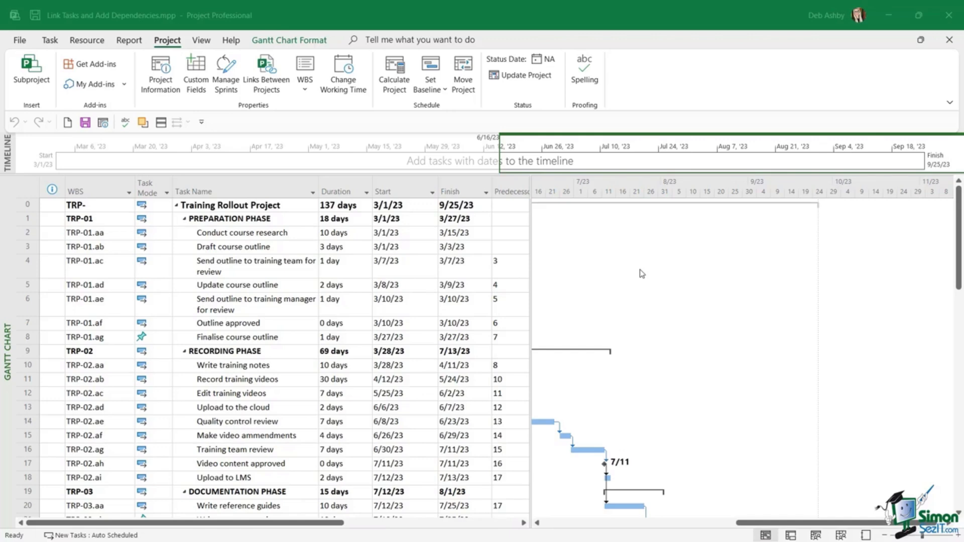
Step: In the Link Tasks and Add Dependencies plan, examine the Gantt chart link between "Record training videos" and "Edit training videos"
scroll(635, 319, down, 3)
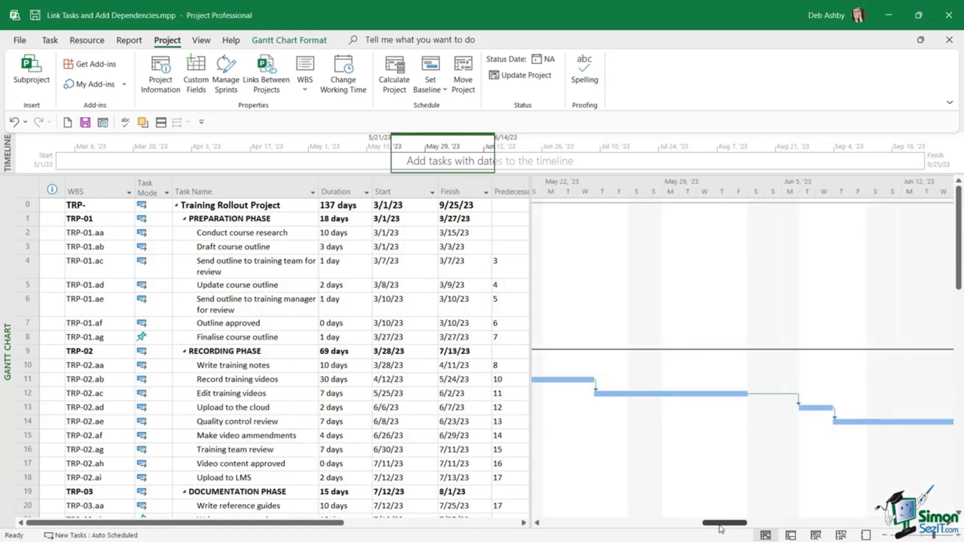
drag(718, 527, 722, 528)
scroll(751, 450, down, 2)
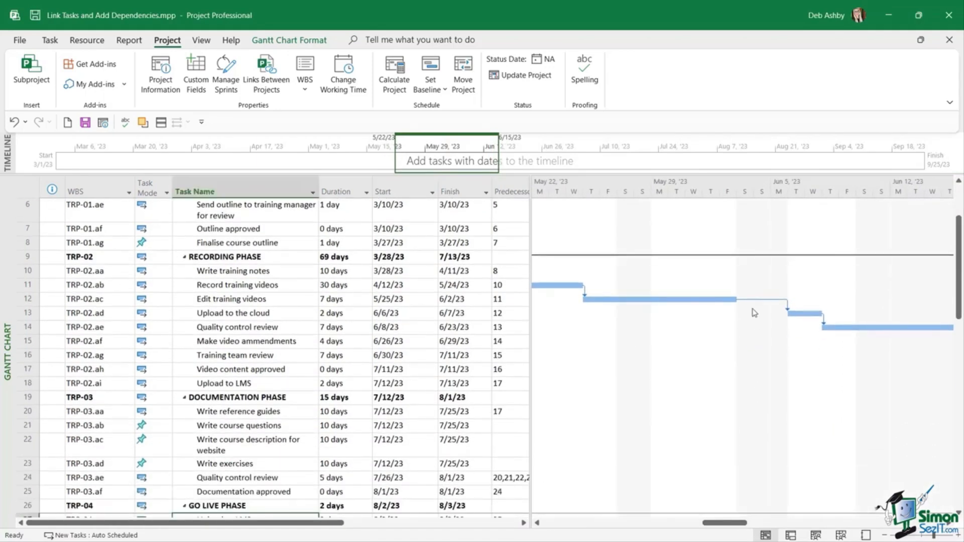
click(885, 535)
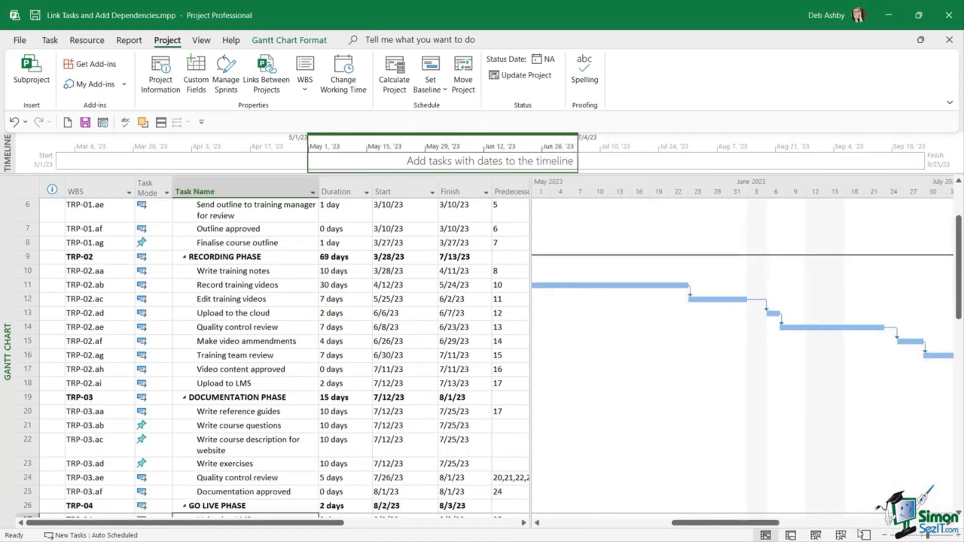
click(887, 536)
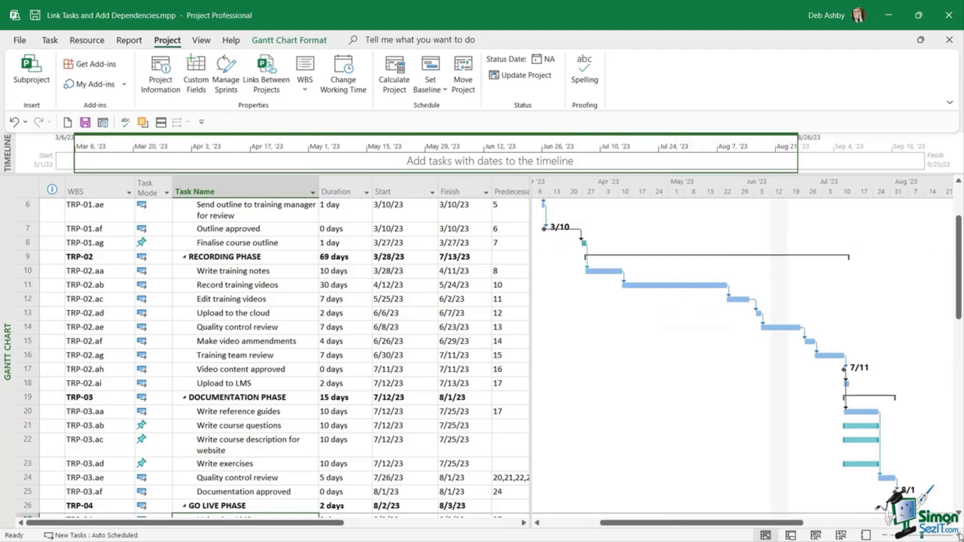
click(958, 536)
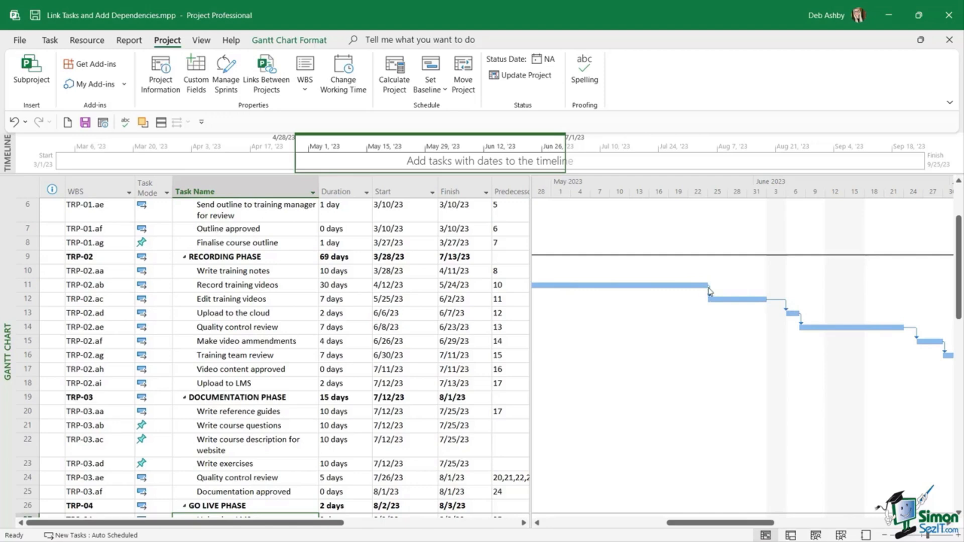
click(728, 299)
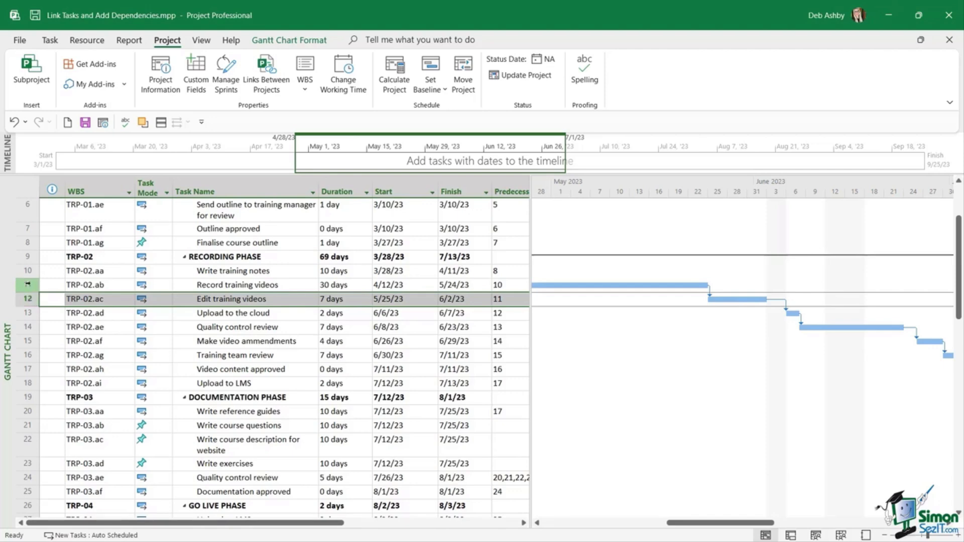
click(27, 284)
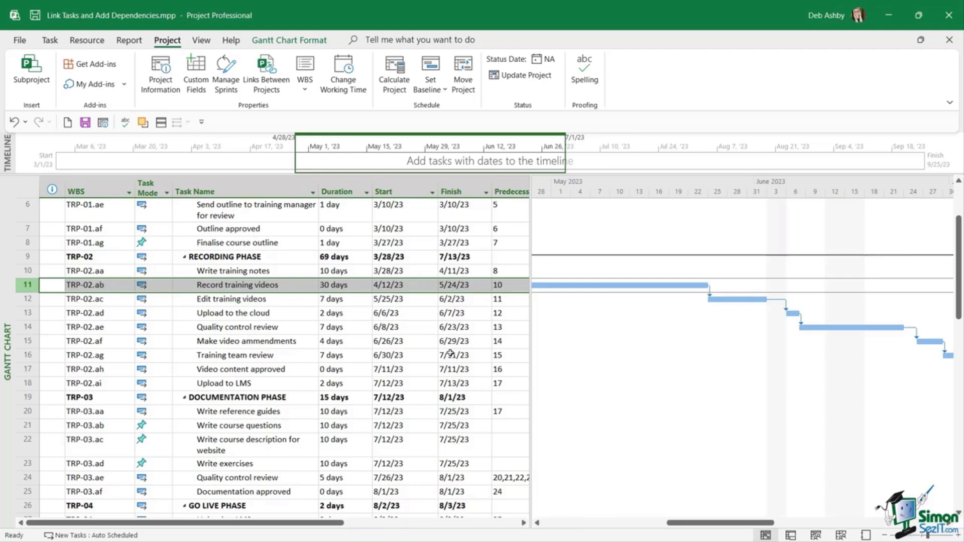
click(23, 299)
Step: Bring the Gantt bar of "Assign teams to regions" into view with Scroll to Task, and add that command to the Quick Access Toolbar
scroll(421, 327, down, 4)
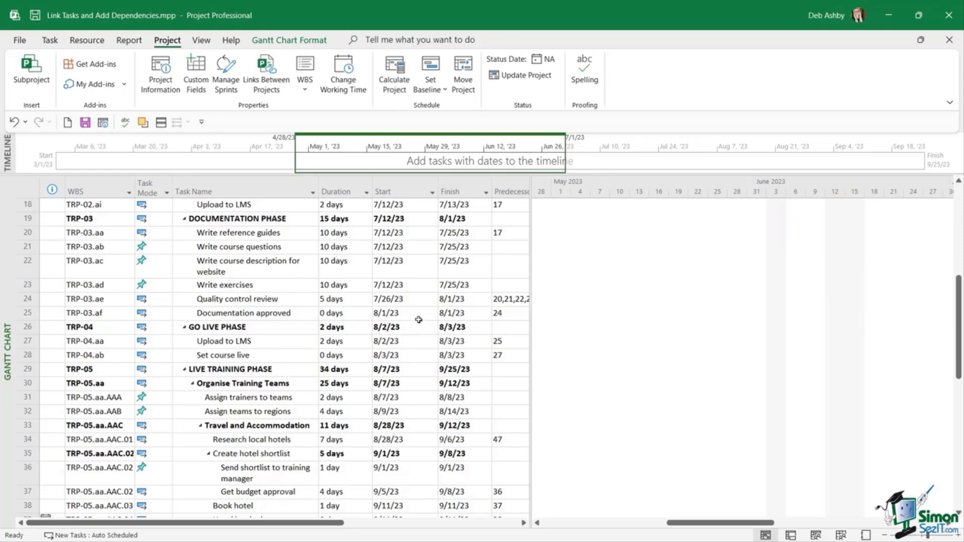
scroll(421, 327, down, 2)
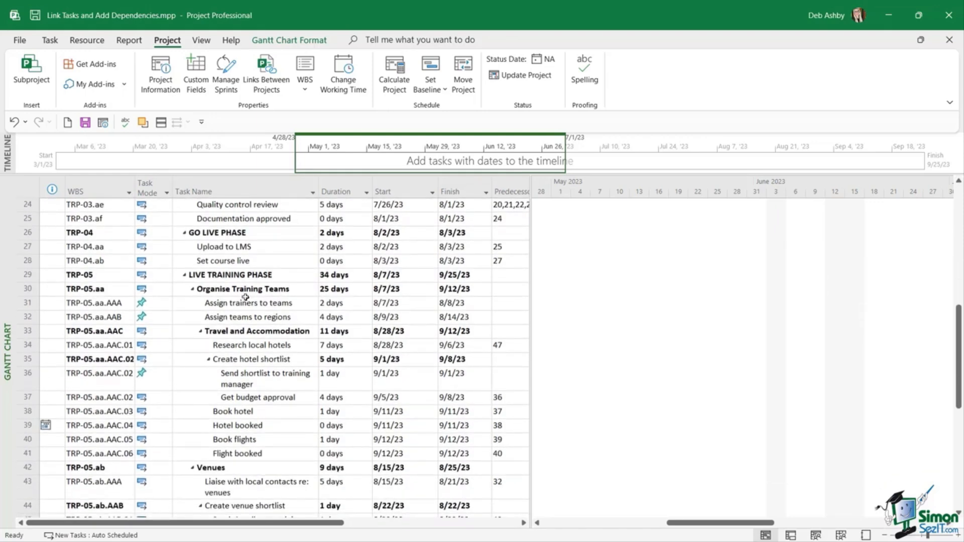
click(26, 303)
click(26, 317)
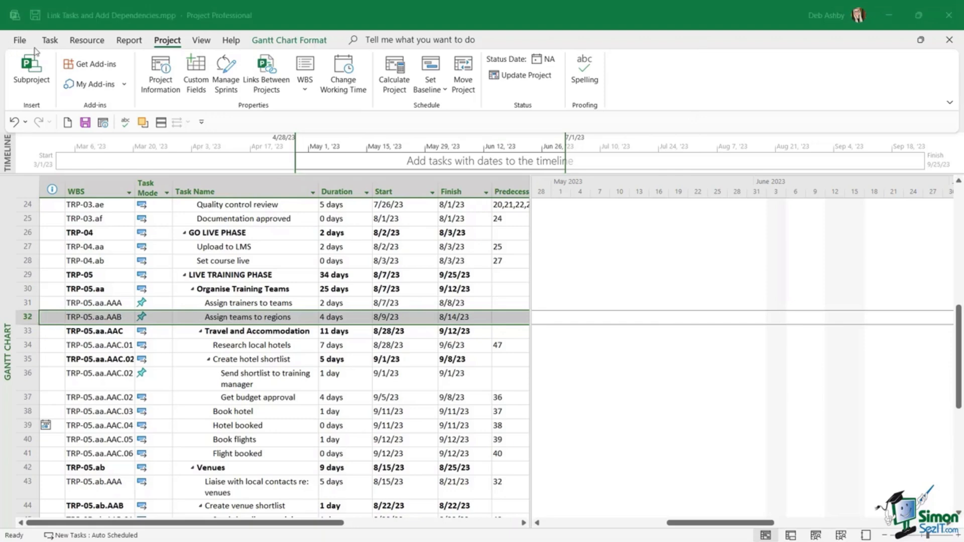
click(50, 40)
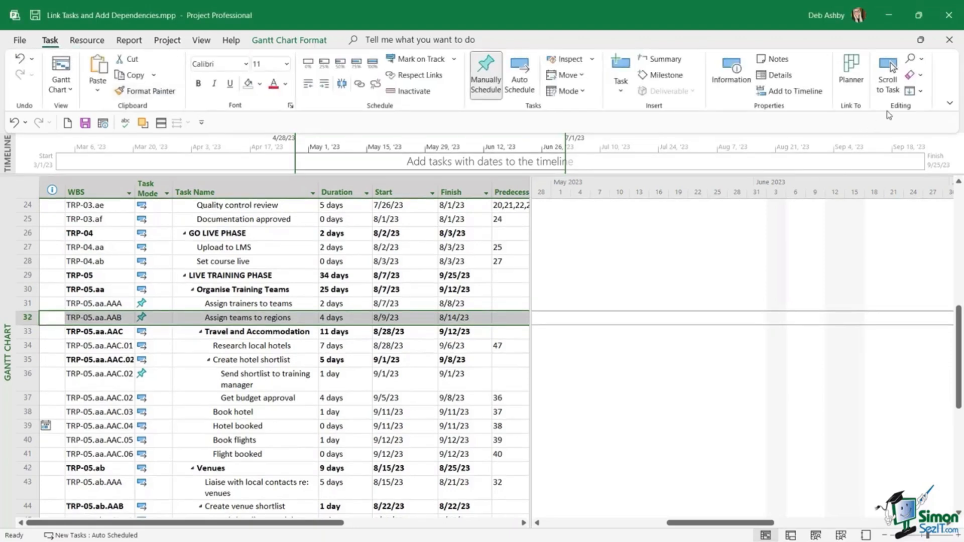
click(889, 68)
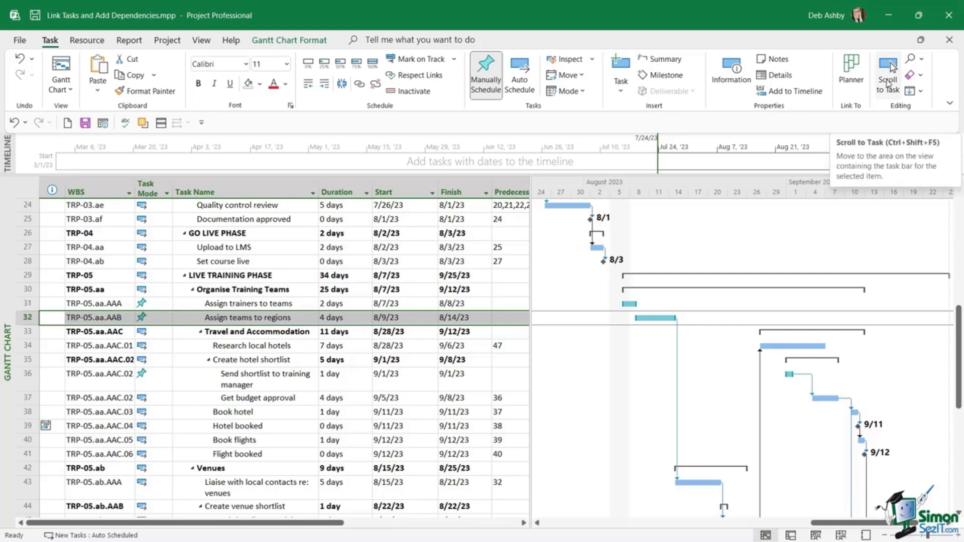
right_click(888, 89)
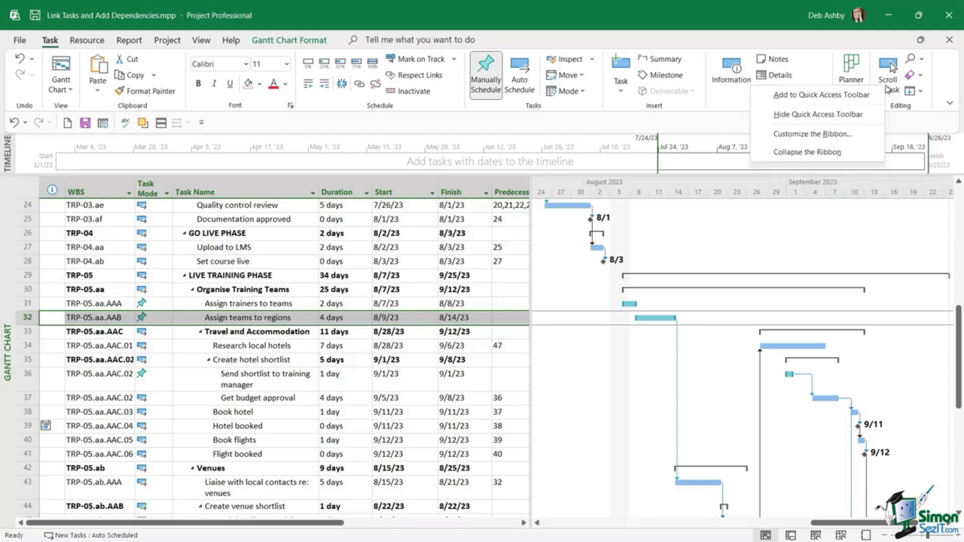
click(857, 93)
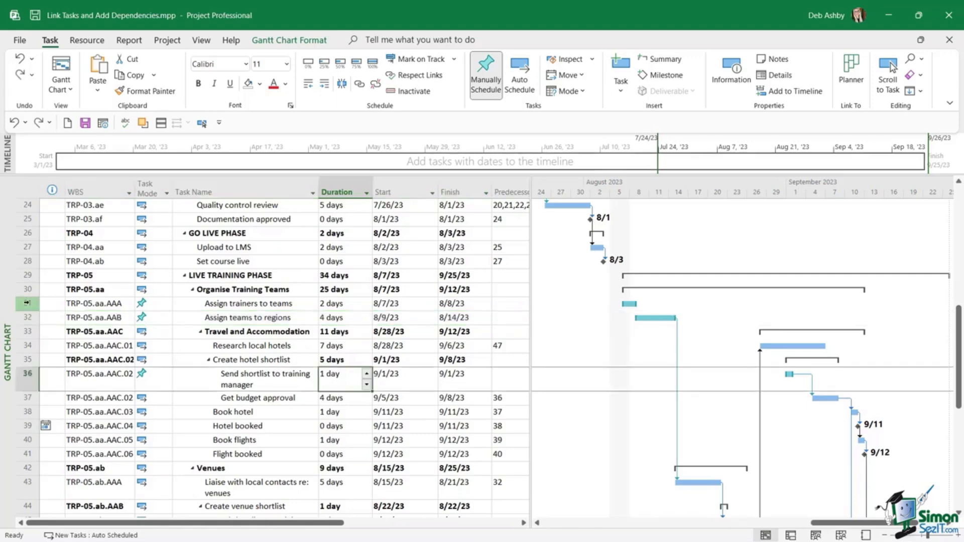
Step: Link "Assign trainers to teams" to "Assign teams to regions" so that the first task is the predecessor of the second
click(28, 302)
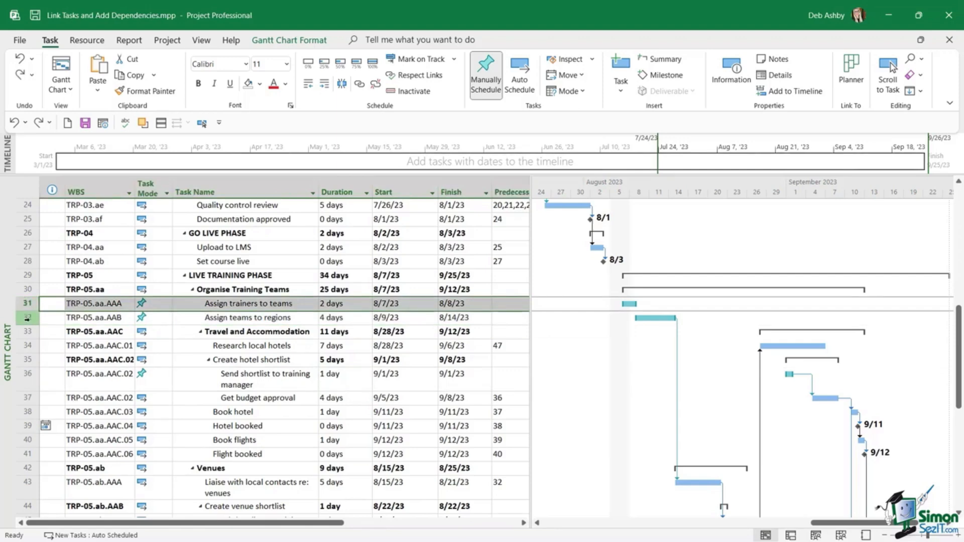
shift+click(27, 318)
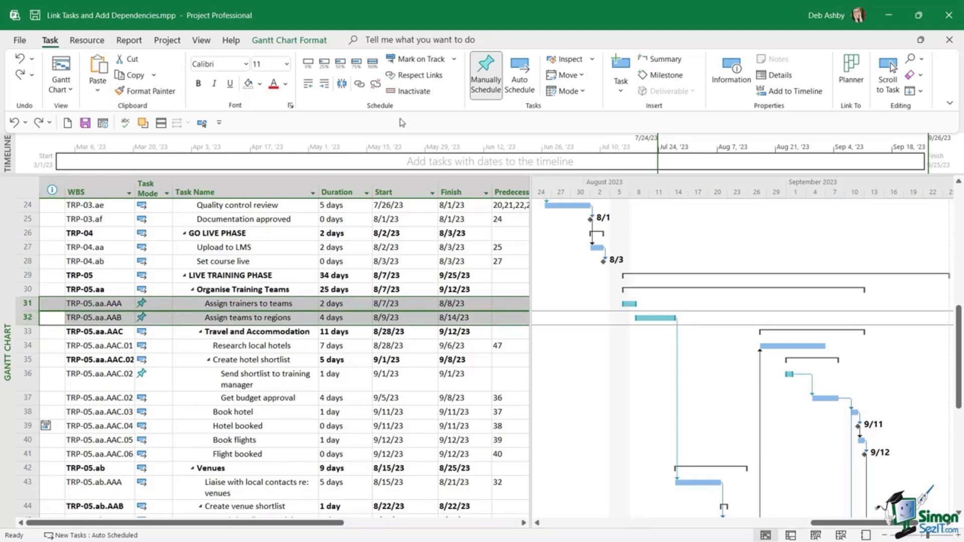
click(361, 86)
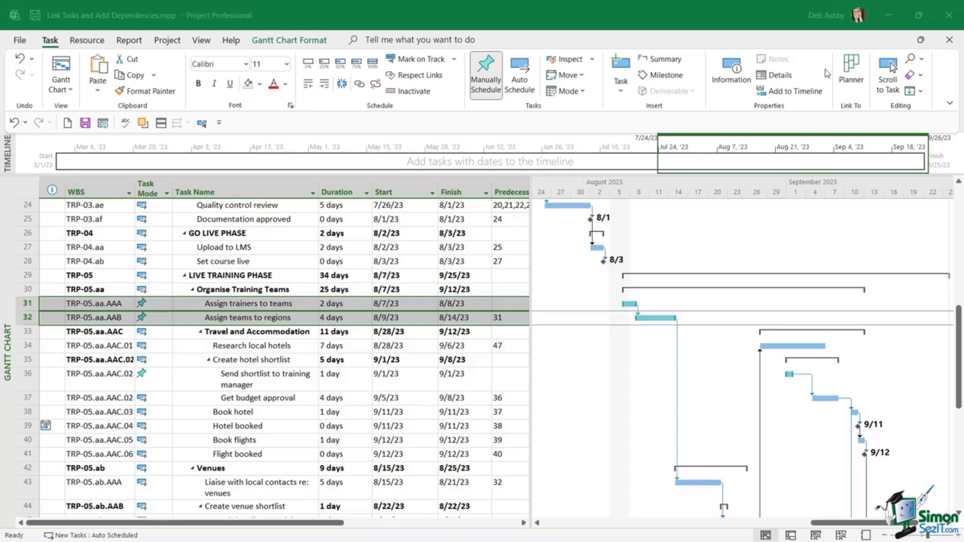
Step: Show the Task Form in a split view and examine the predecessor, link type and lag of "Assign teams to regions"
click(356, 290)
click(202, 41)
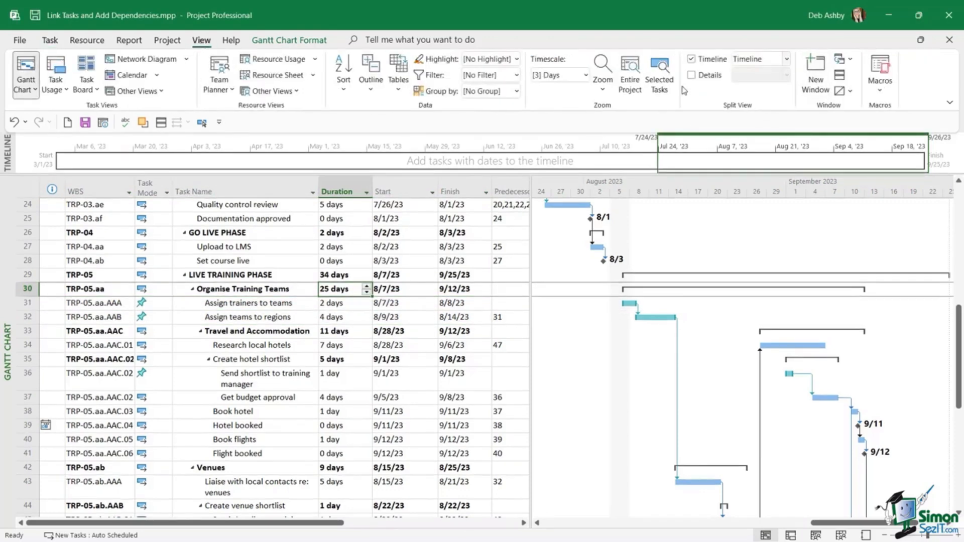
click(693, 76)
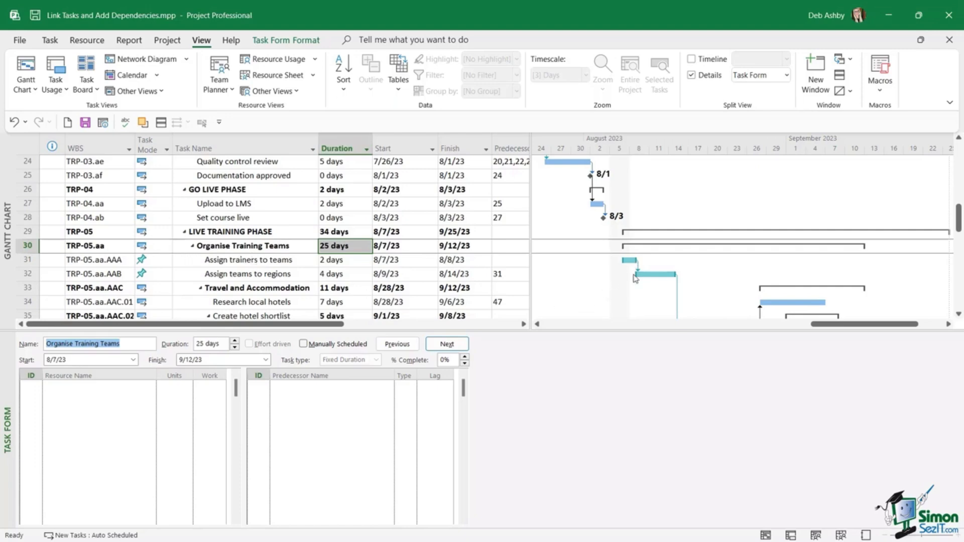
click(25, 274)
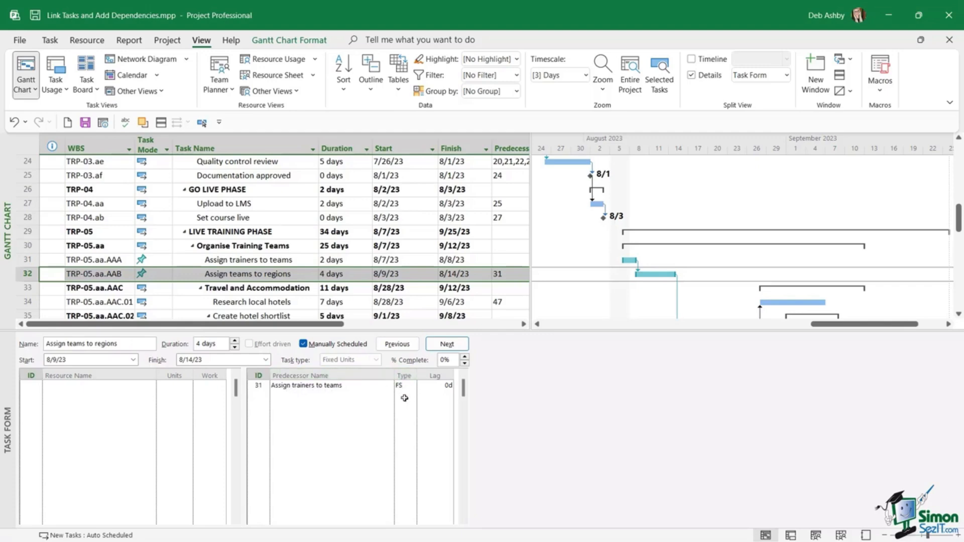
Step: Try to link "Write course questions", "Write course description for website" and "Write exercises" in sequence
scroll(276, 263, up, 1)
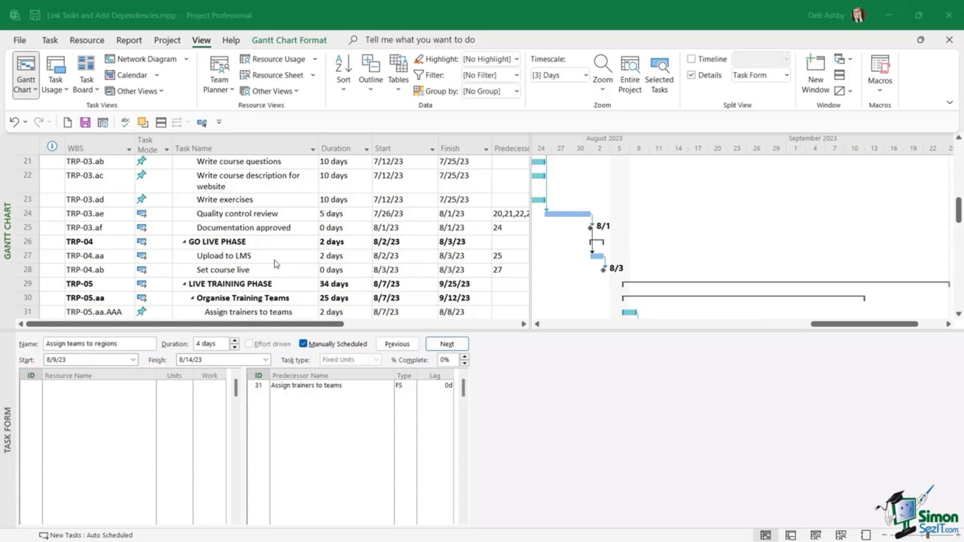
scroll(276, 263, up, 1)
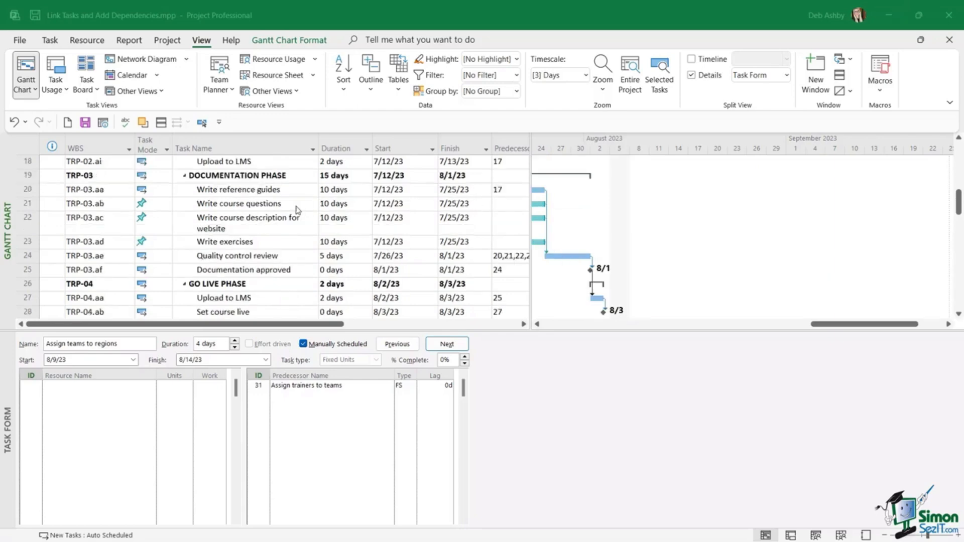
click(27, 203)
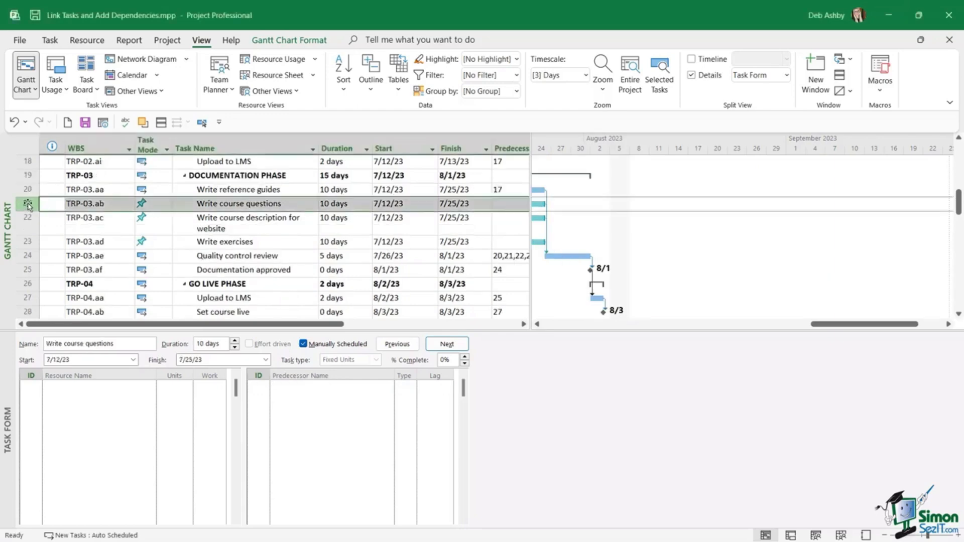
drag(21, 204, 21, 241)
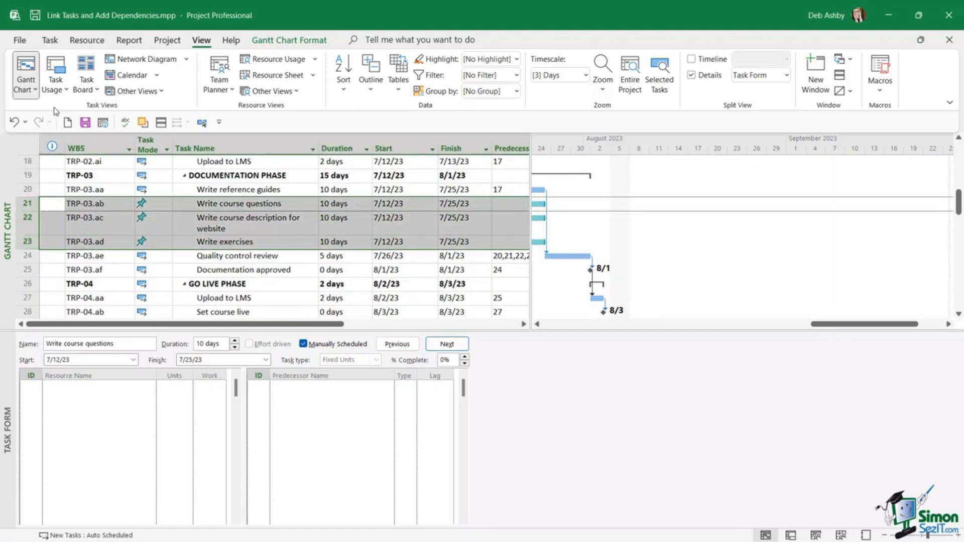
click(50, 40)
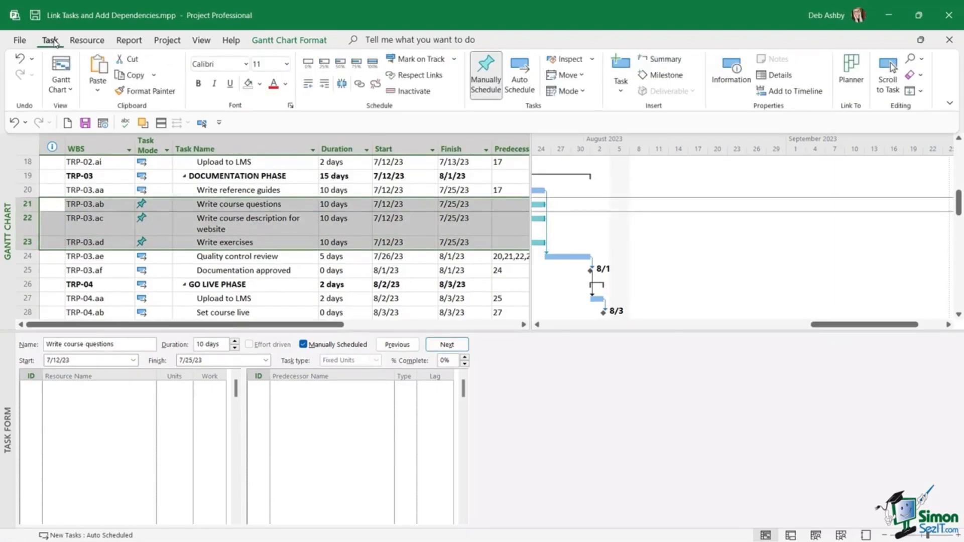
click(359, 84)
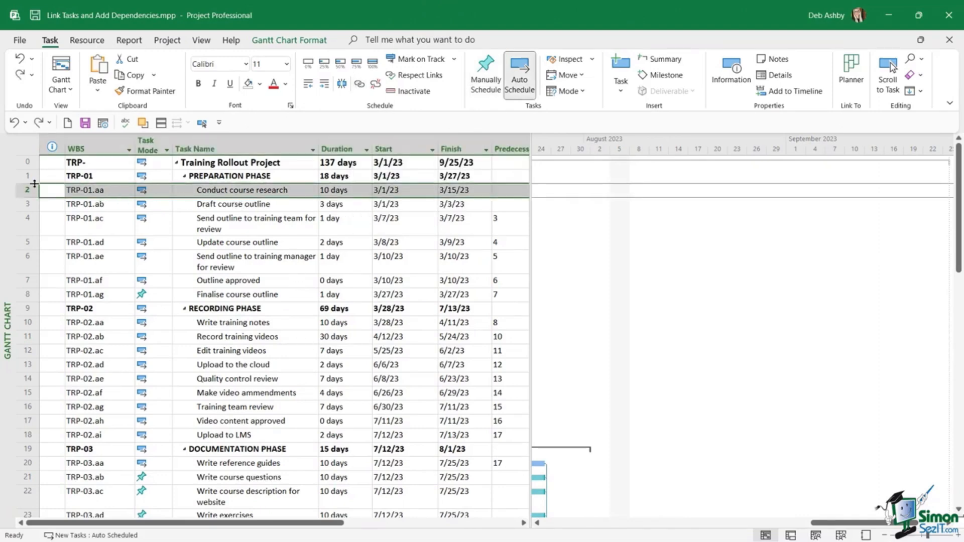
Step: Widen the task table to expose the Predecessors column, enter 2 as the predecessor of "Draft course outline", and clear it again
drag(41, 191, 36, 214)
drag(529, 170, 550, 170)
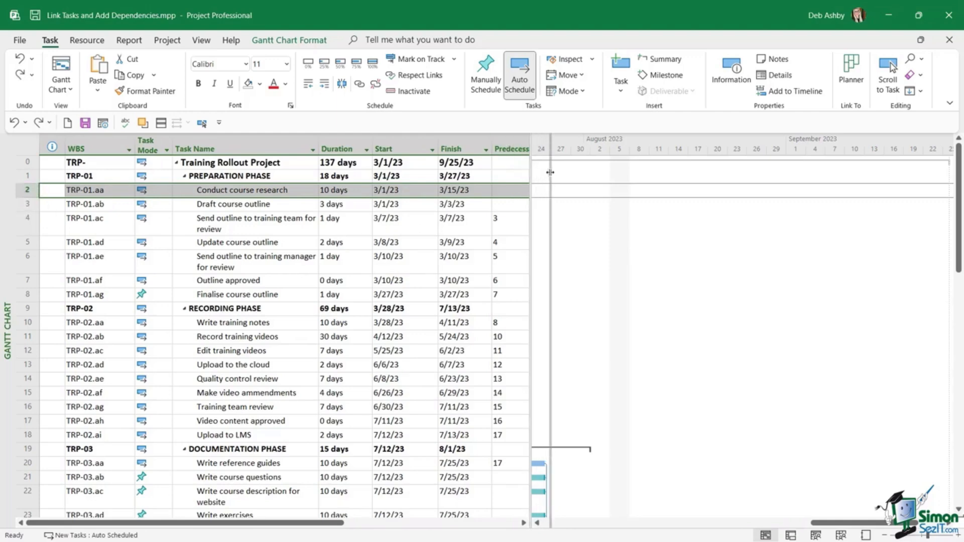
click(506, 205)
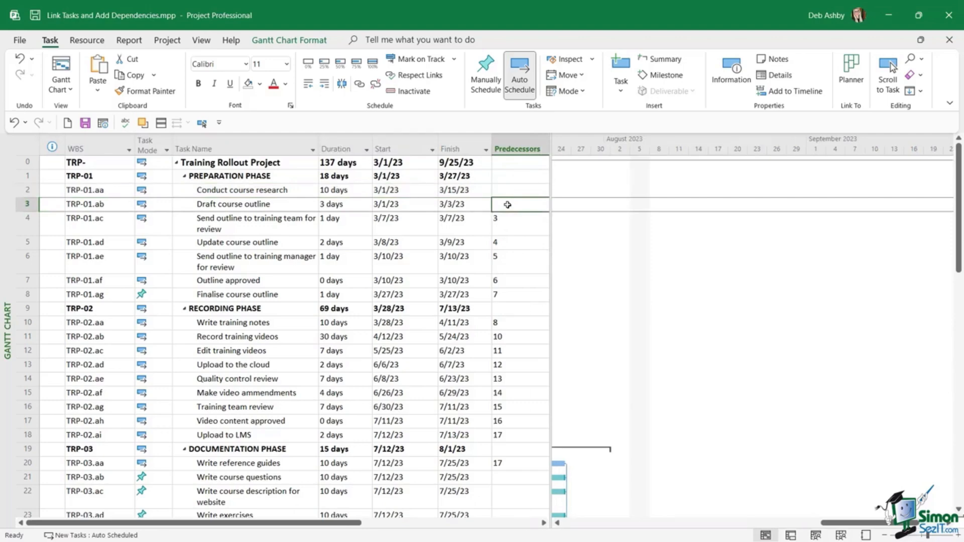
text(2)
key(Return)
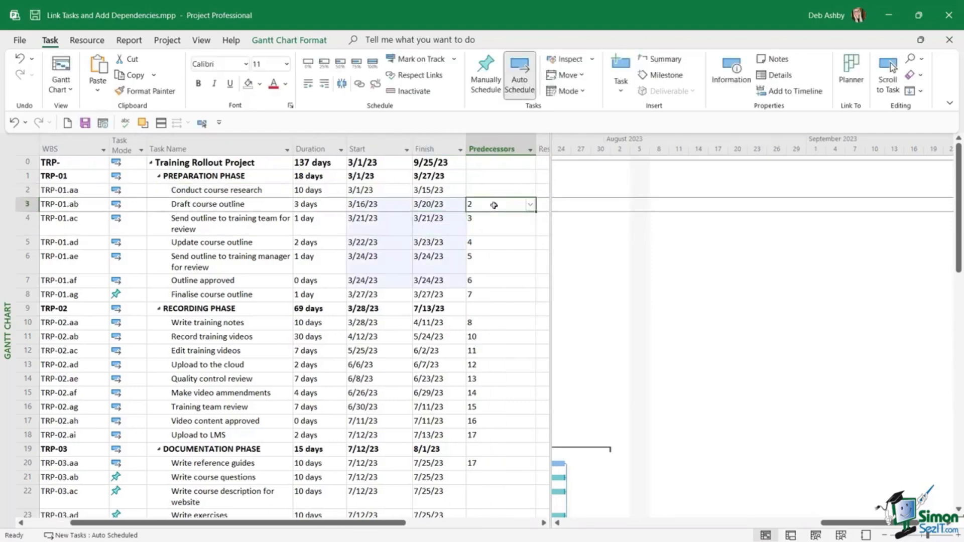
key(Delete)
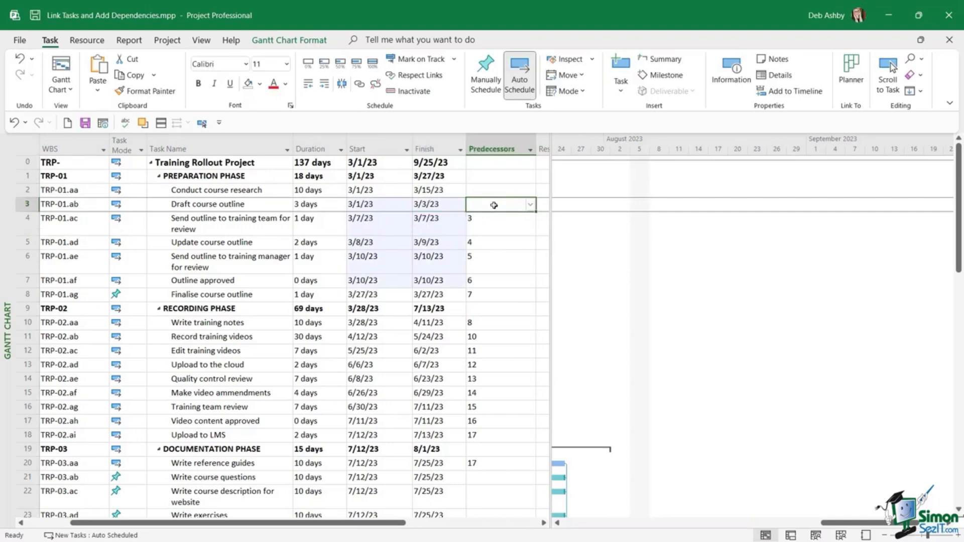
Step: Choose "Conduct course research" from the available tasks as the predecessor of "Draft course outline", and remove that predecessor again
click(531, 205)
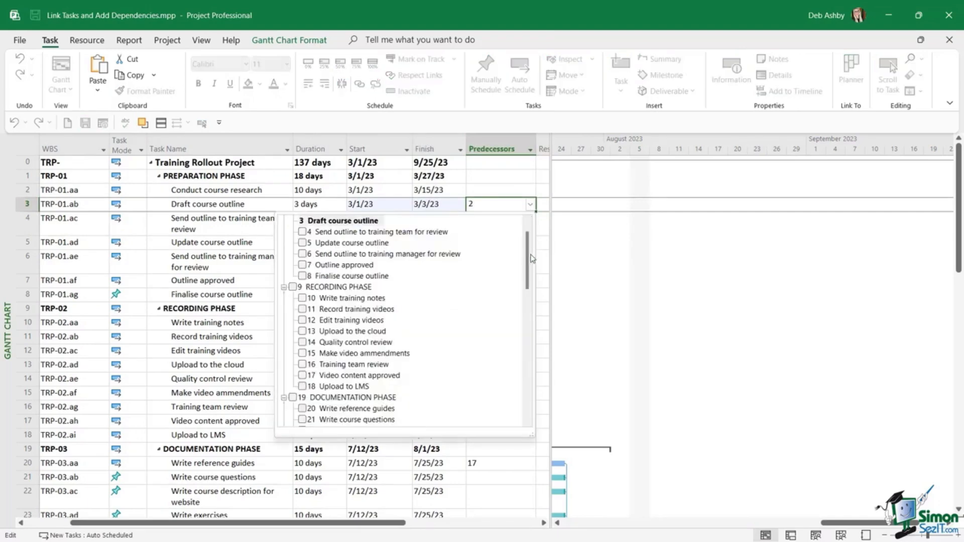
mouse_move(528, 247)
mouse_down()
mouse_move(530, 296)
mouse_move(528, 242)
mouse_up()
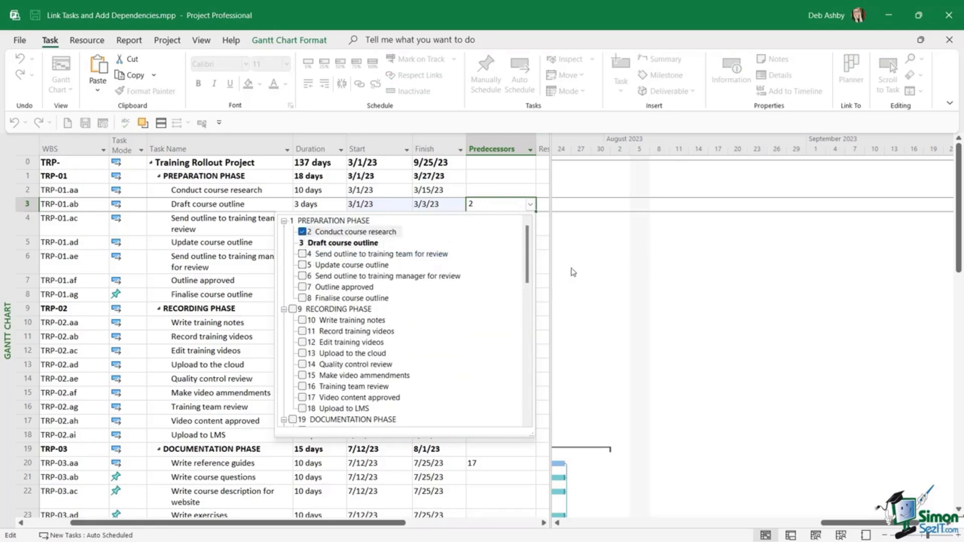
click(589, 274)
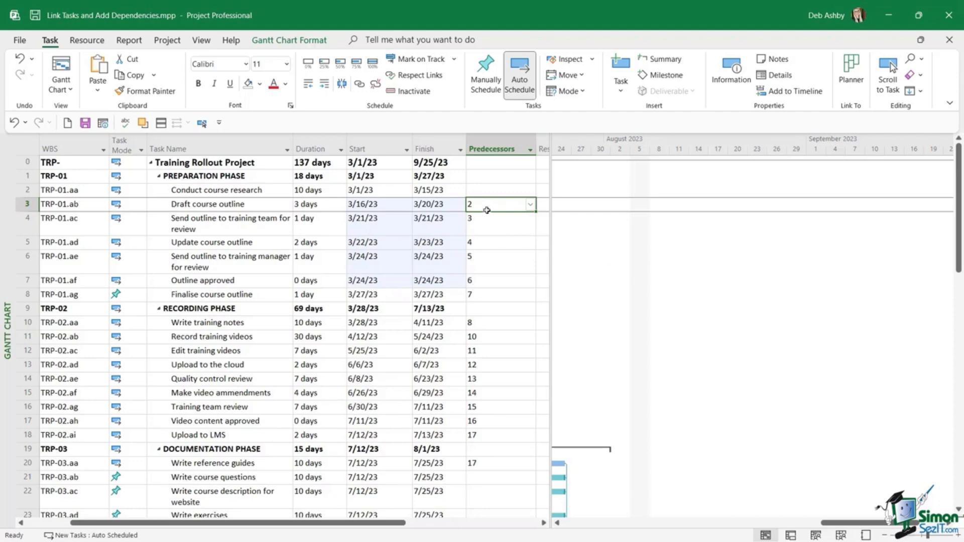
key(Delete)
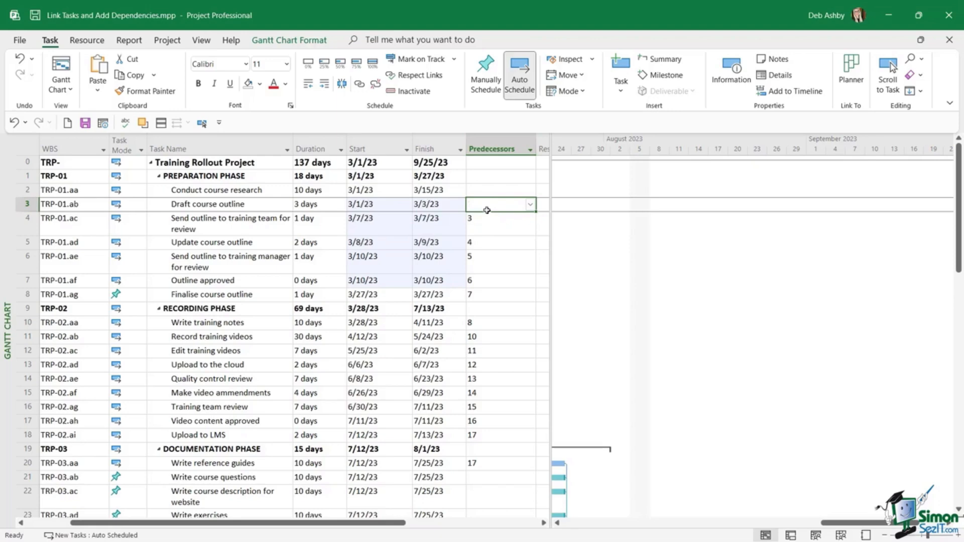
click(410, 254)
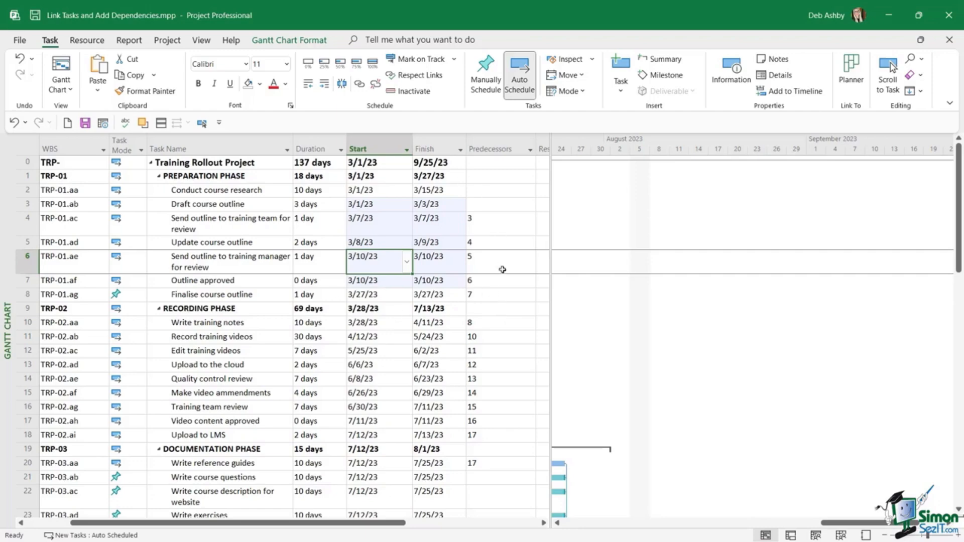
click(437, 232)
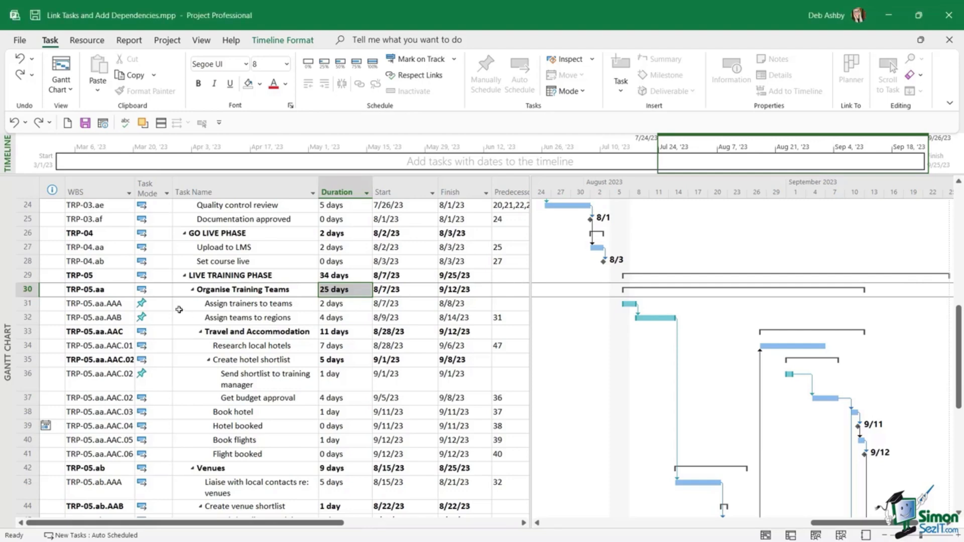
Step: Show the task form details below the Gantt chart for task 32, Assign teams to regions
click(201, 39)
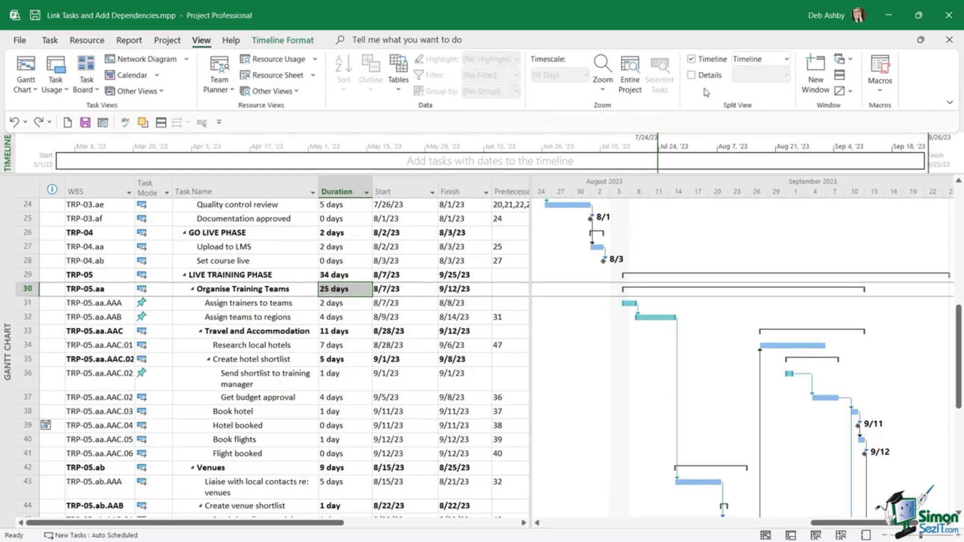
click(693, 75)
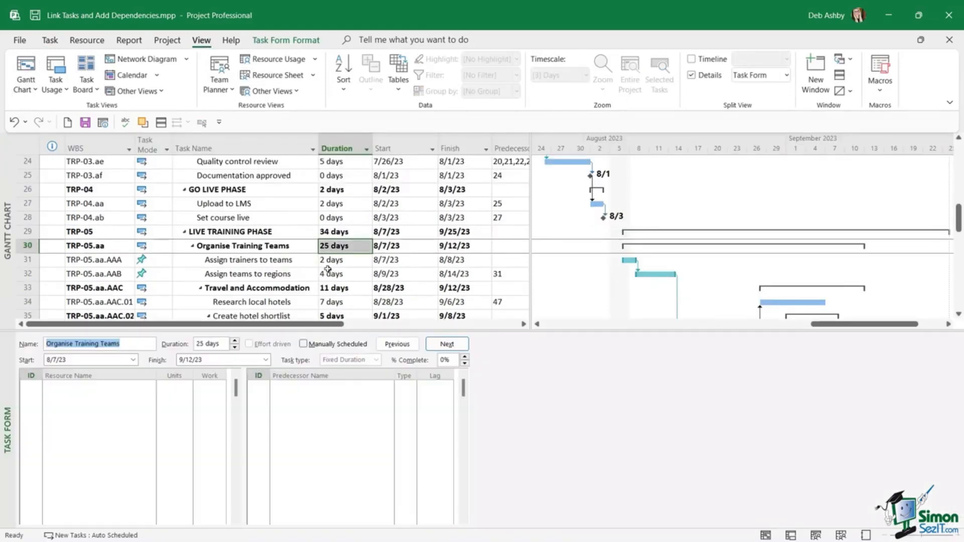
click(22, 274)
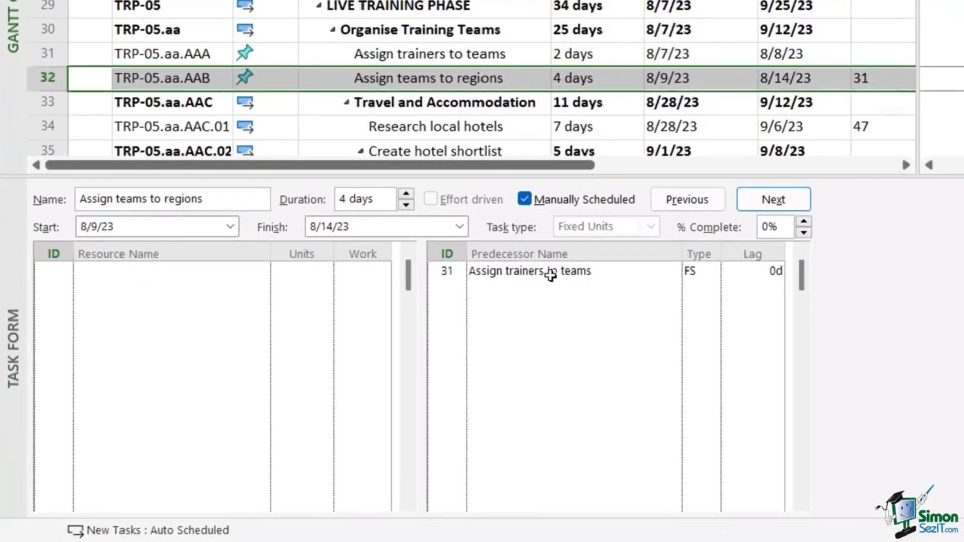
Step: Try the FF, SF and SS link types for the Assign trainers to teams predecessor of Assign teams to regions
click(706, 272)
click(713, 273)
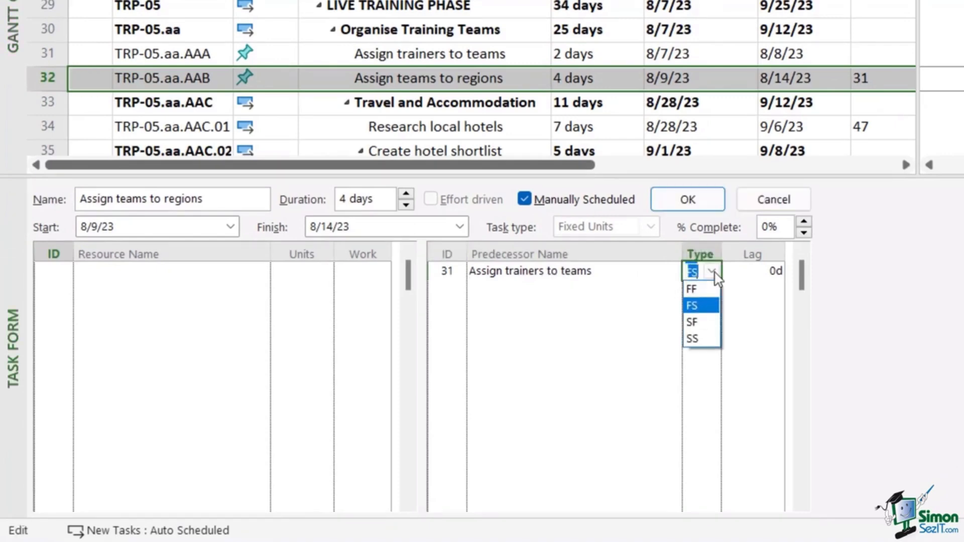
click(701, 289)
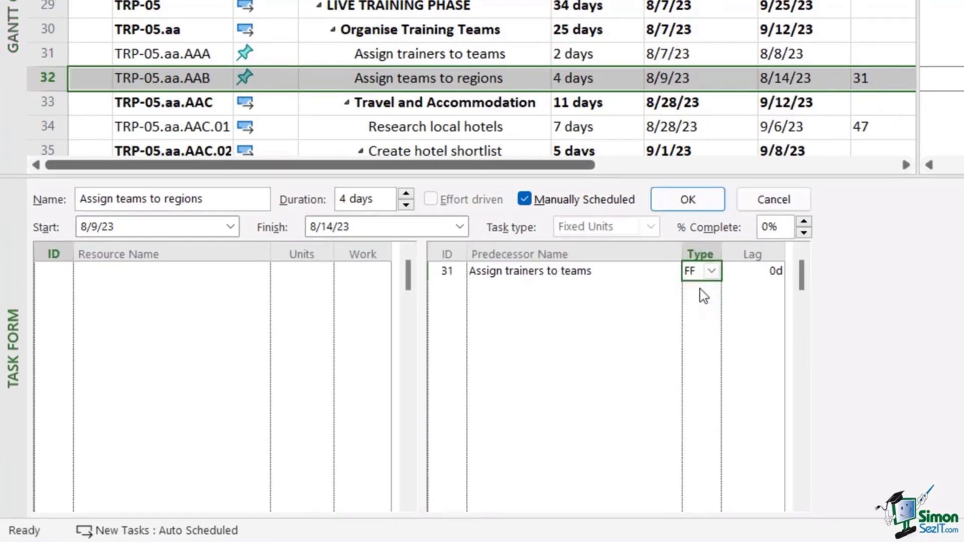
click(714, 272)
click(701, 321)
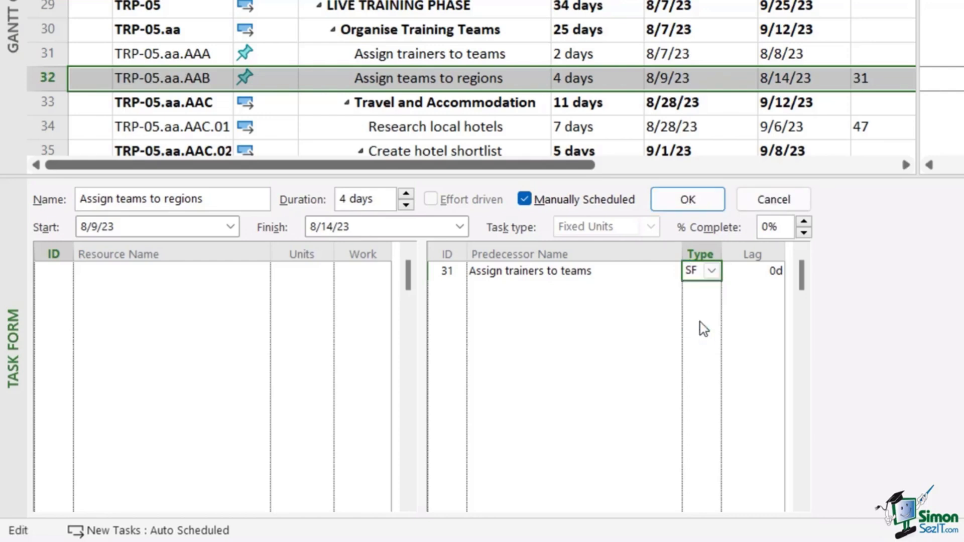
click(714, 273)
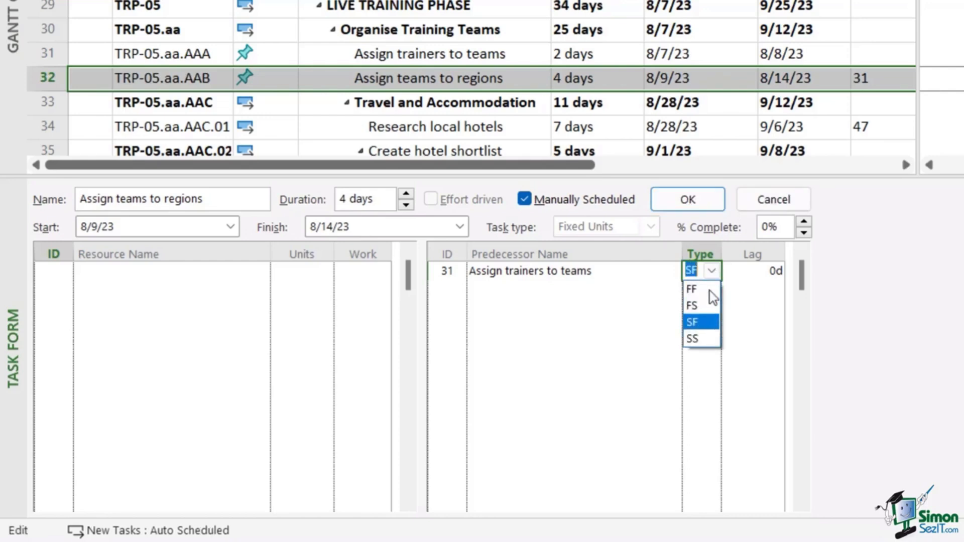
click(700, 338)
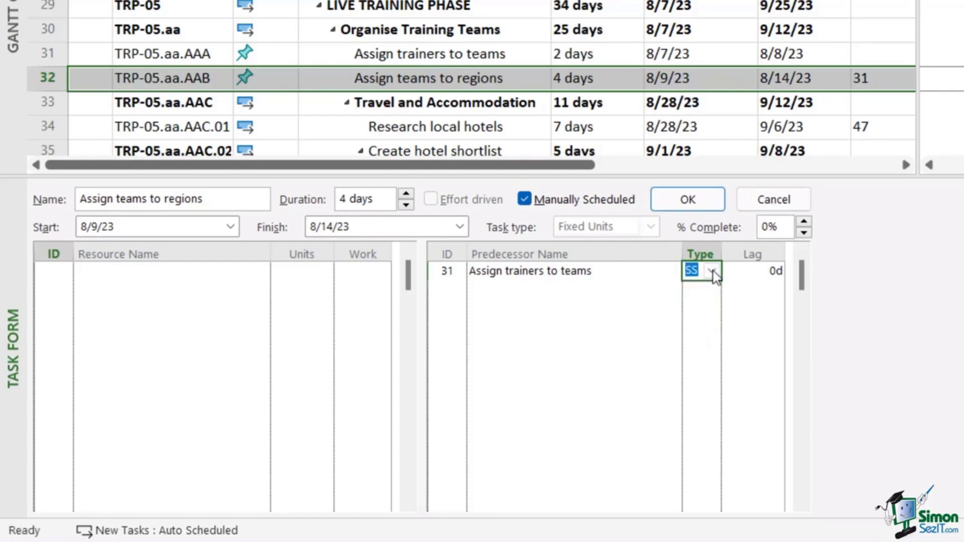
key(Escape)
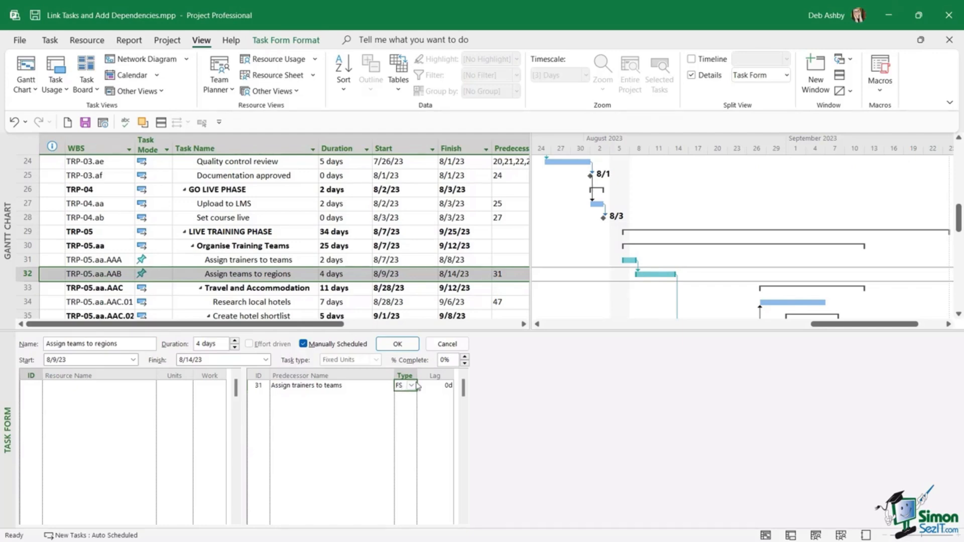
Step: Examine the table of task link types and their descriptions in the help article for "finish to start"
key(F1)
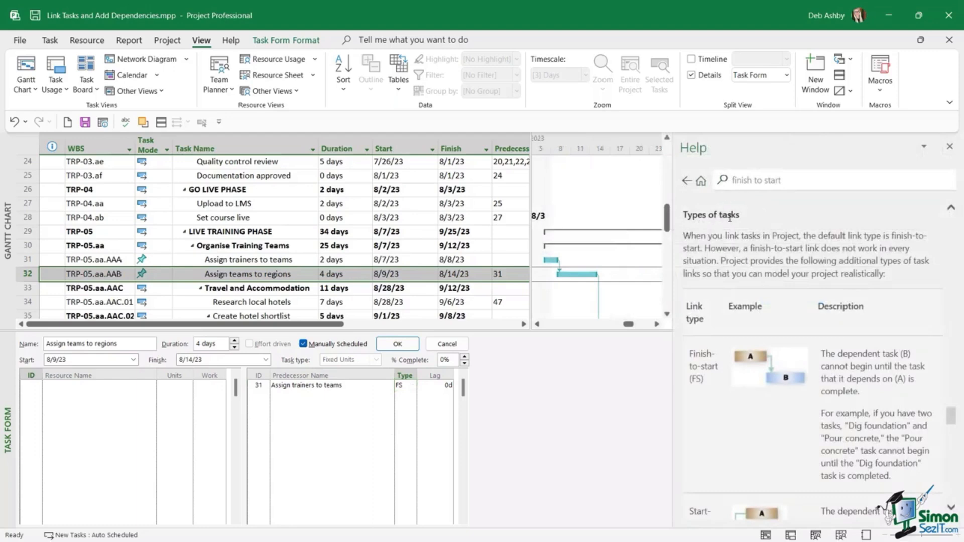
scroll(710, 312, down, 1)
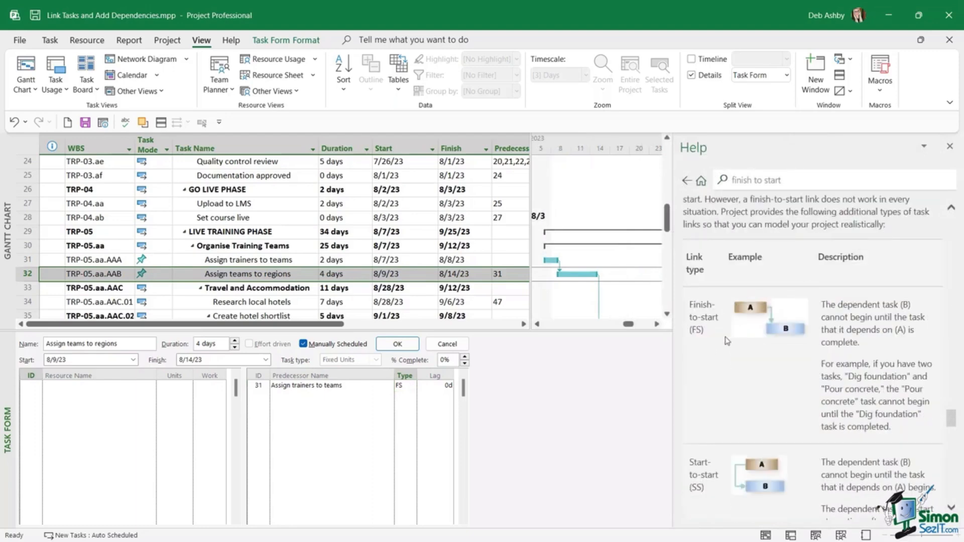
scroll(712, 369, down, 1)
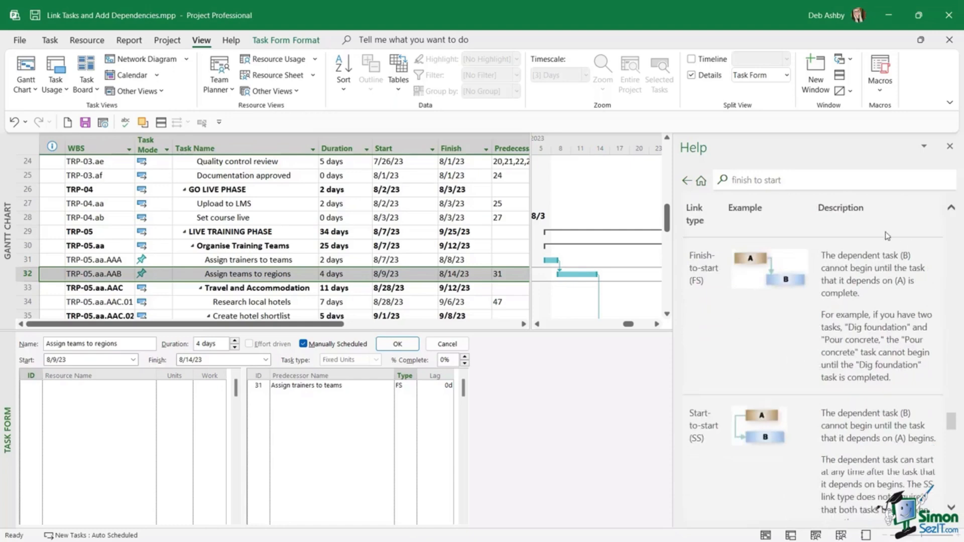
scroll(856, 302, down, 1)
scroll(863, 338, down, 1)
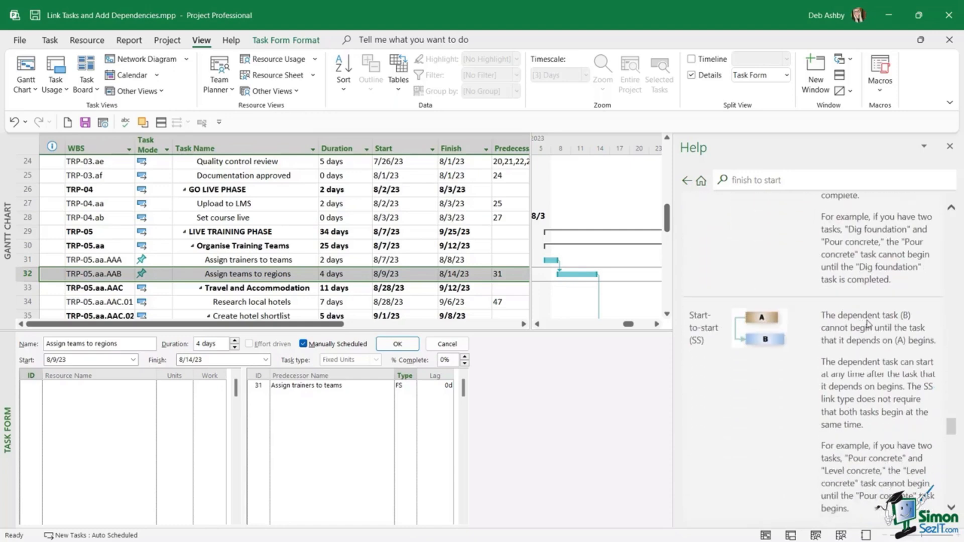
scroll(870, 315, down, 1)
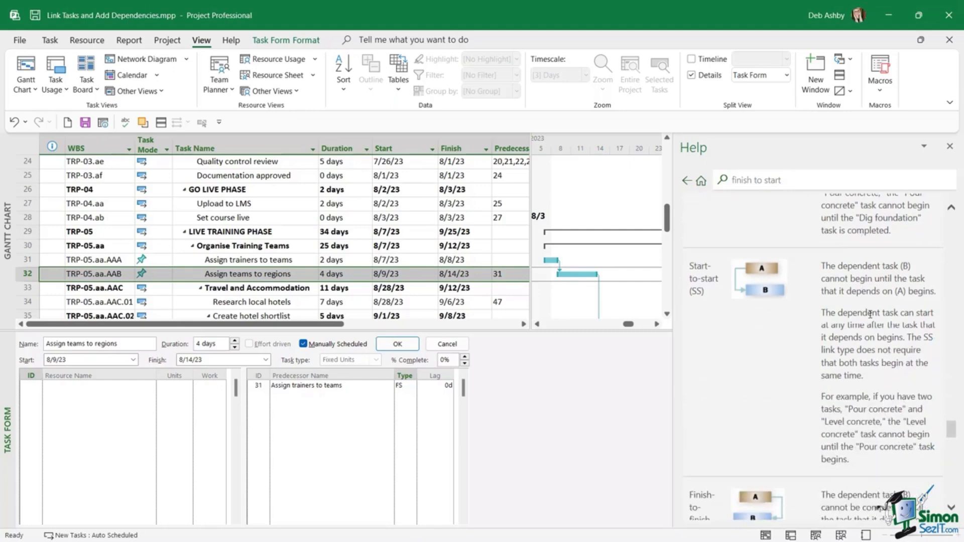
scroll(871, 314, up, 5)
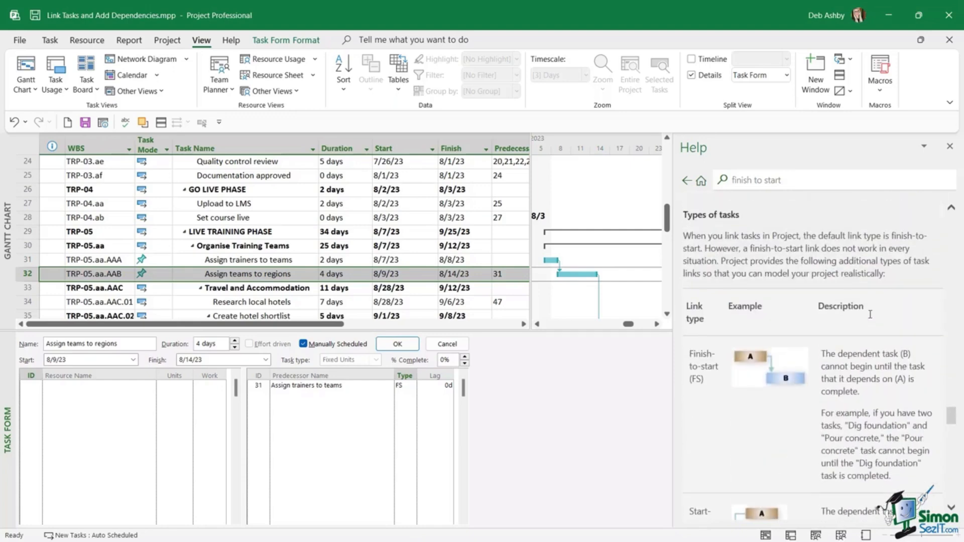
click(950, 147)
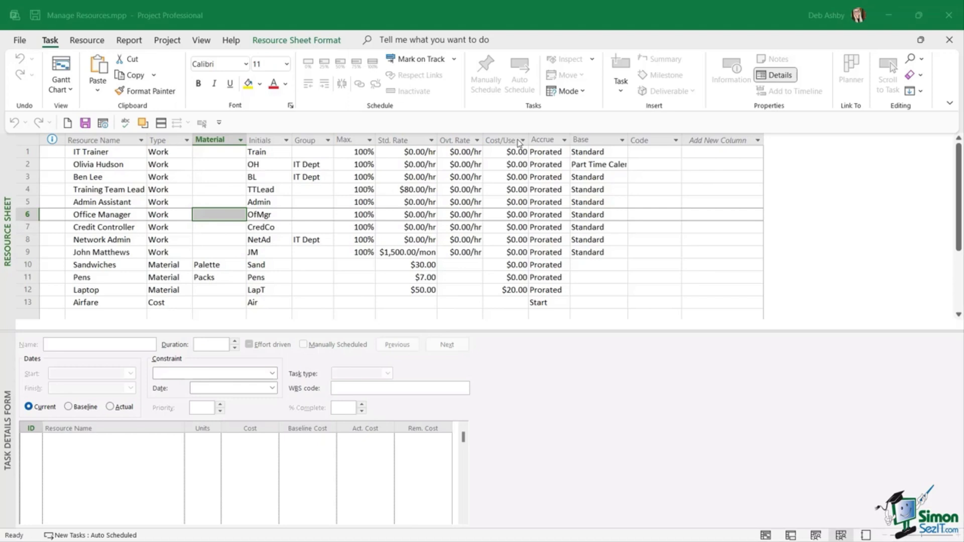
Step: Hide the details pane below the resource sheet in Manage Resources.mpp
click(201, 41)
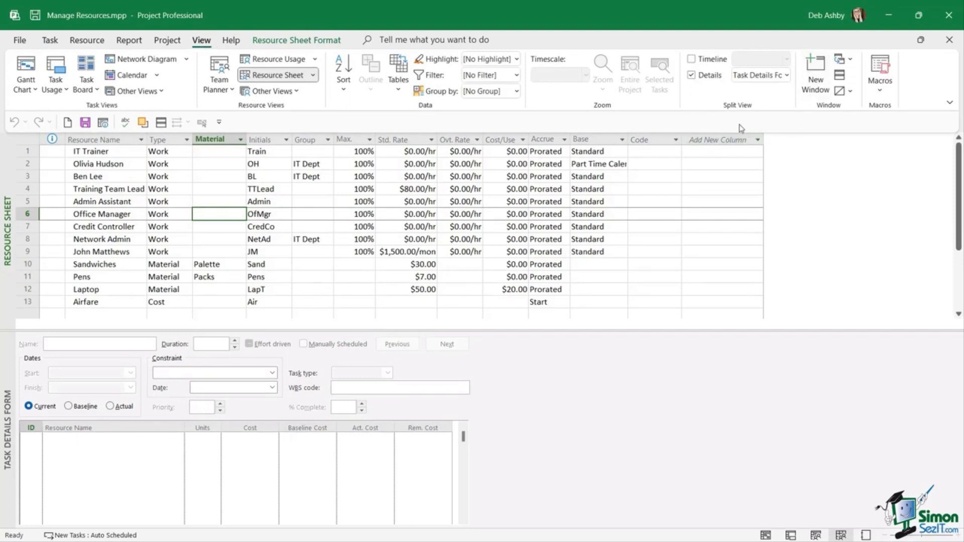
click(693, 77)
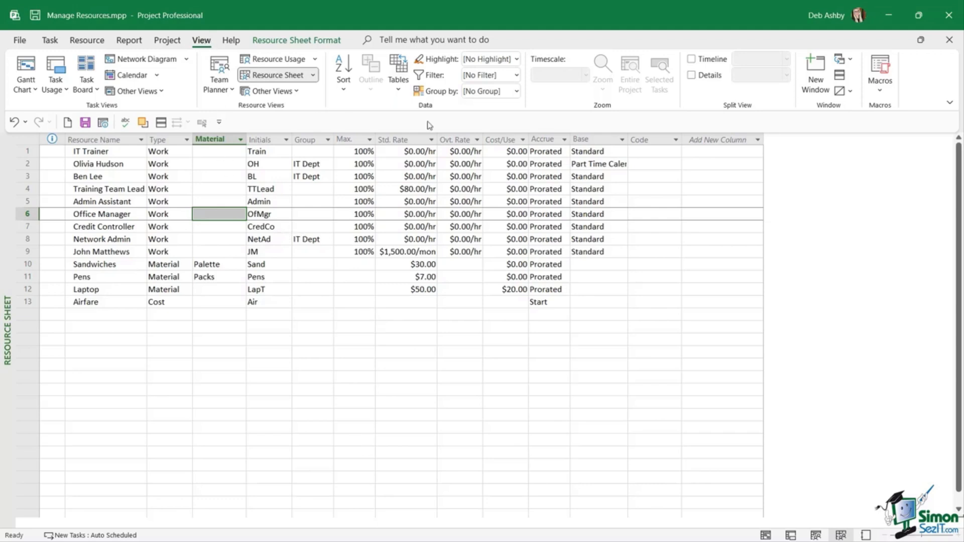
click(345, 92)
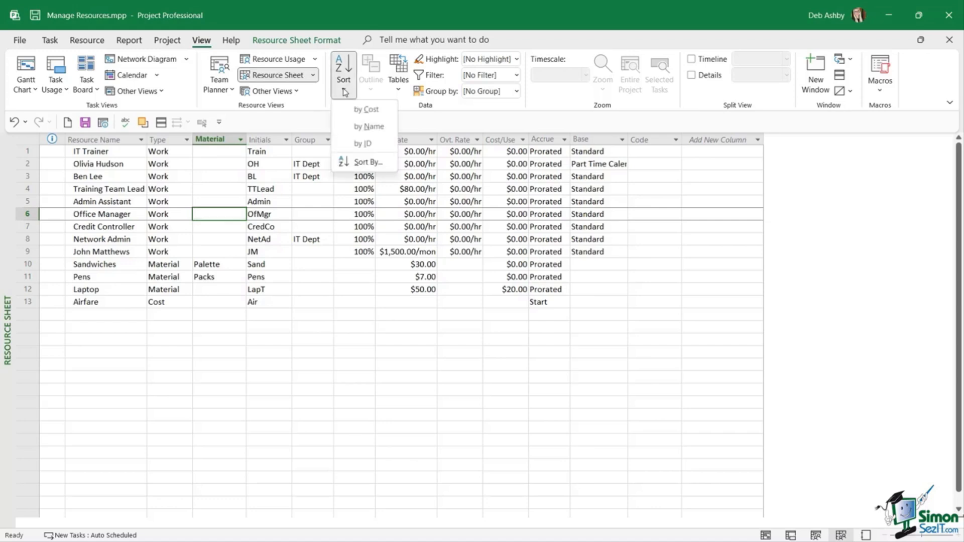
click(435, 122)
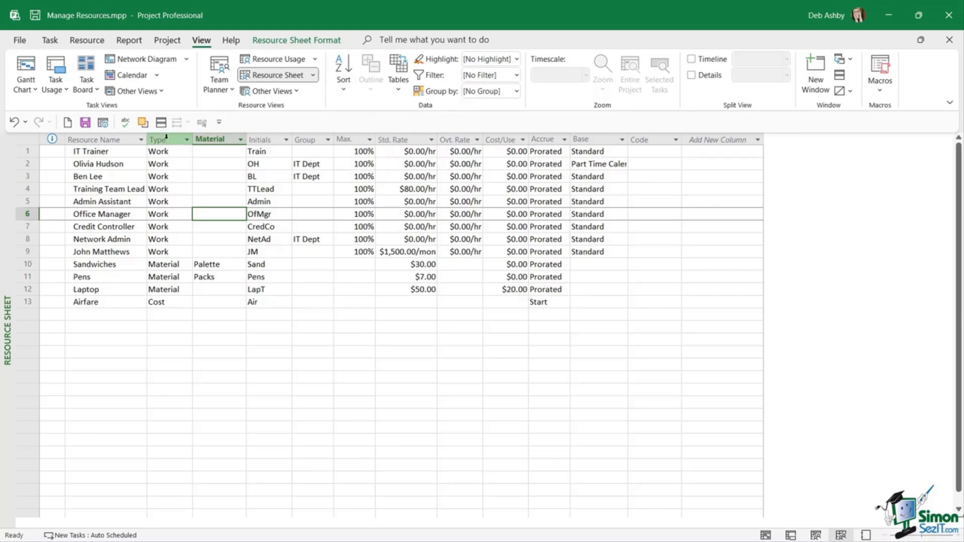
click(169, 163)
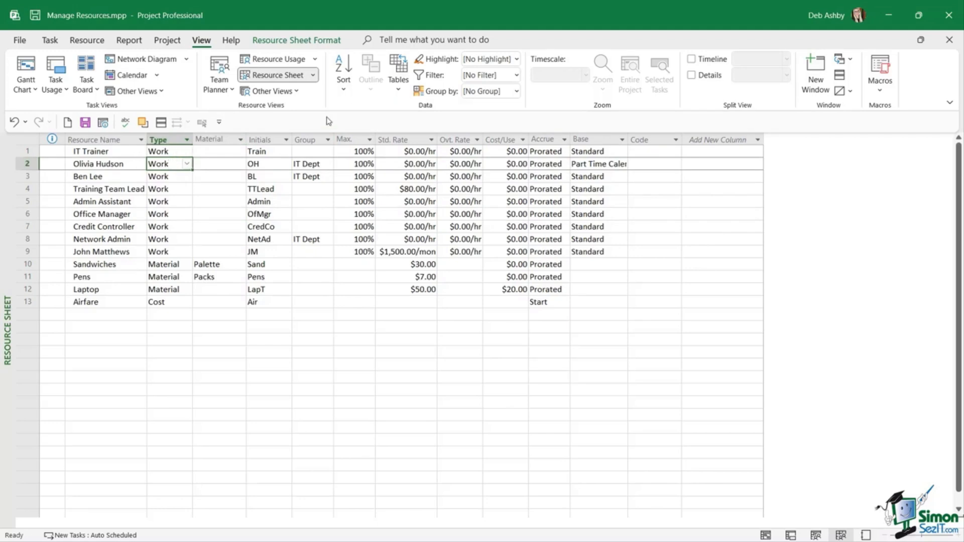
Step: Set up a custom sort of the resource sheet with Type in descending order as the first key
click(344, 91)
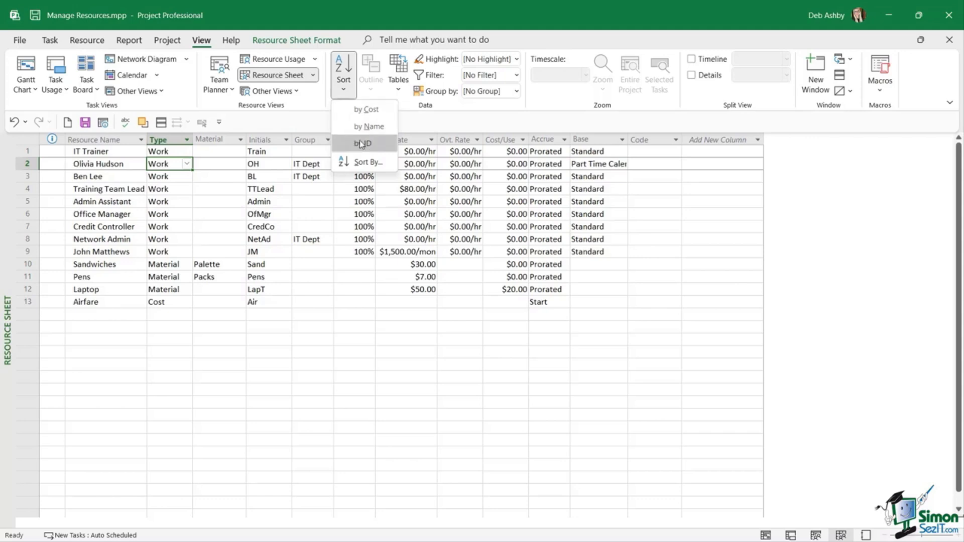
click(361, 163)
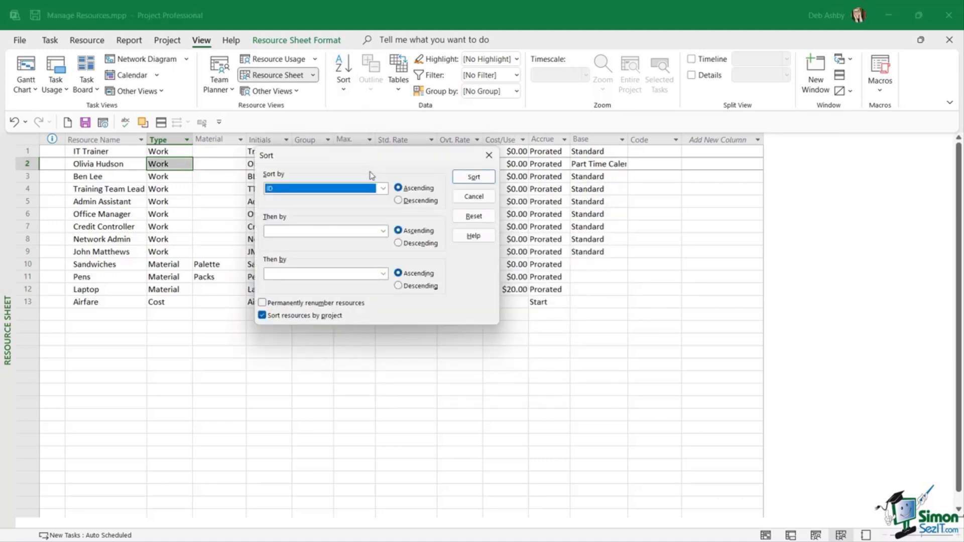
click(384, 189)
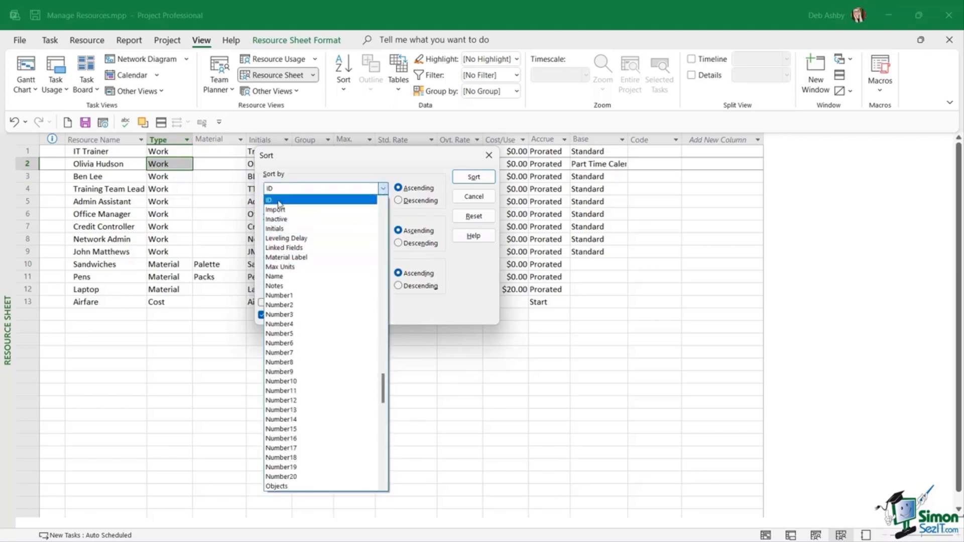
click(330, 170)
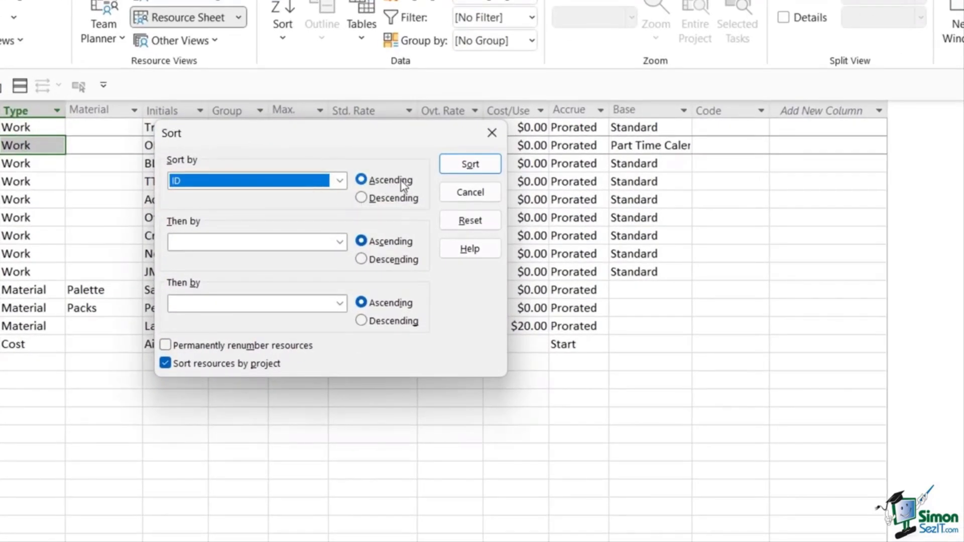
click(339, 242)
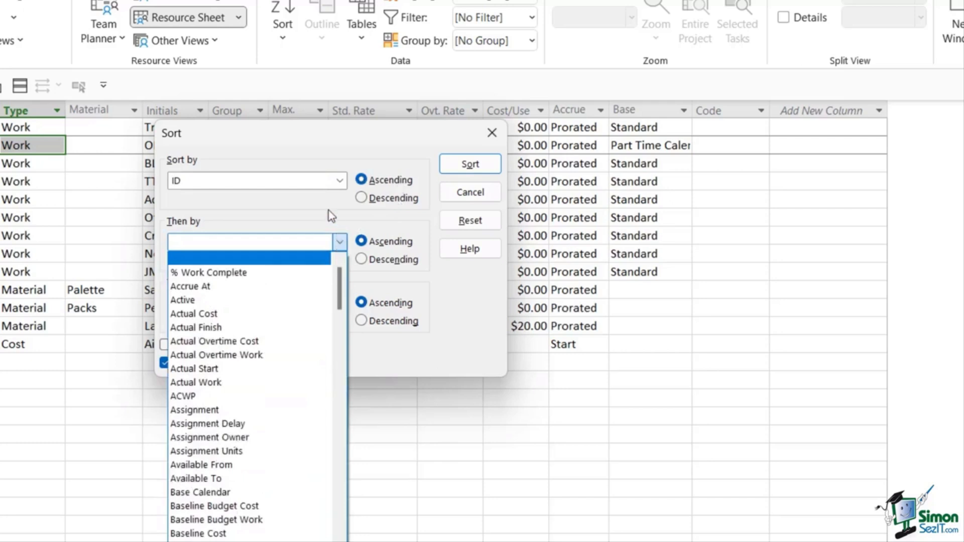
click(307, 204)
click(339, 180)
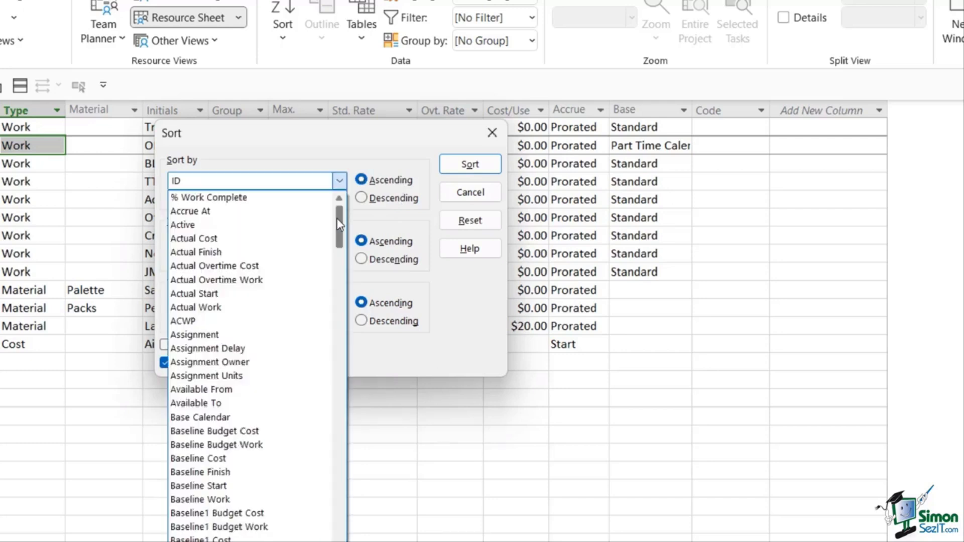
drag(337, 218, 342, 541)
click(183, 500)
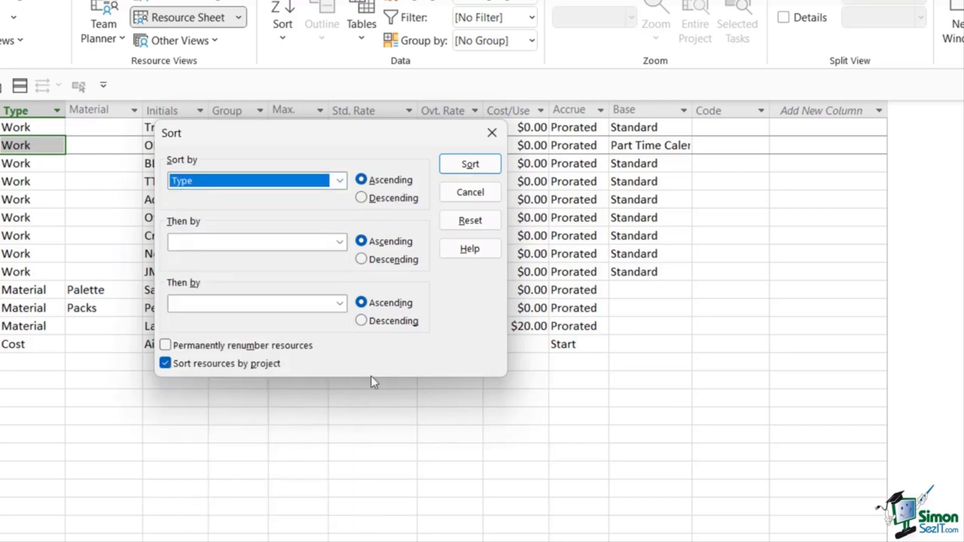
click(363, 199)
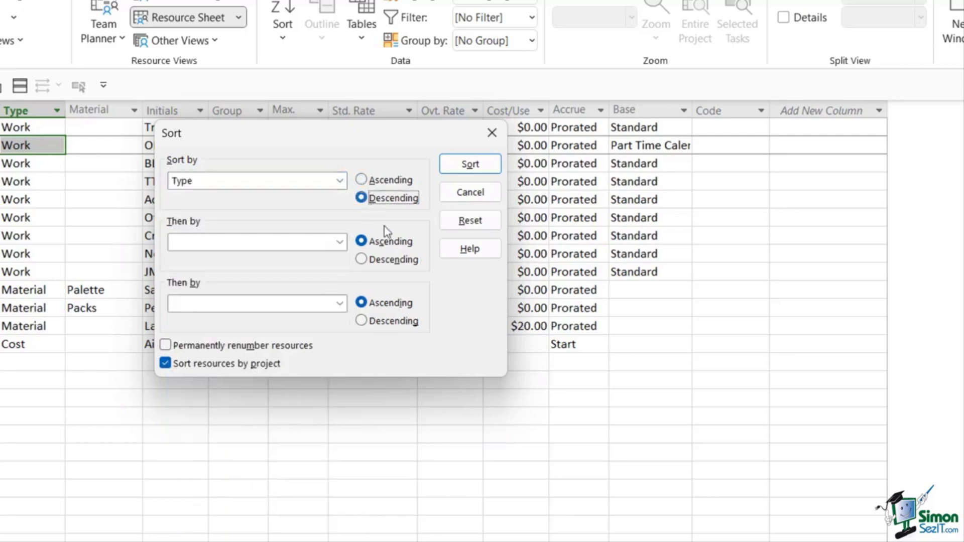
Step: Add Name ascending as the second sort key and sort the resources with permanent renumbering turned on
click(338, 243)
drag(341, 287, 341, 432)
click(210, 382)
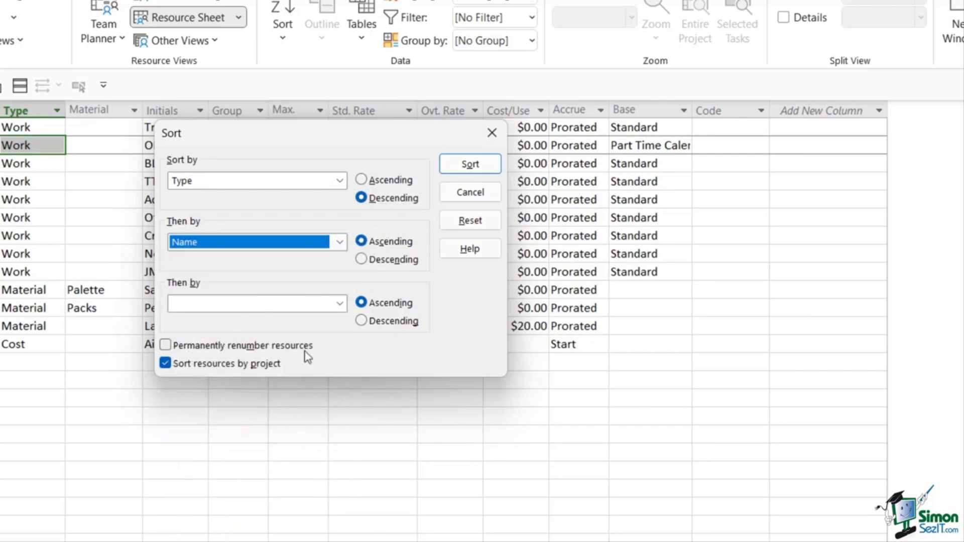
click(166, 346)
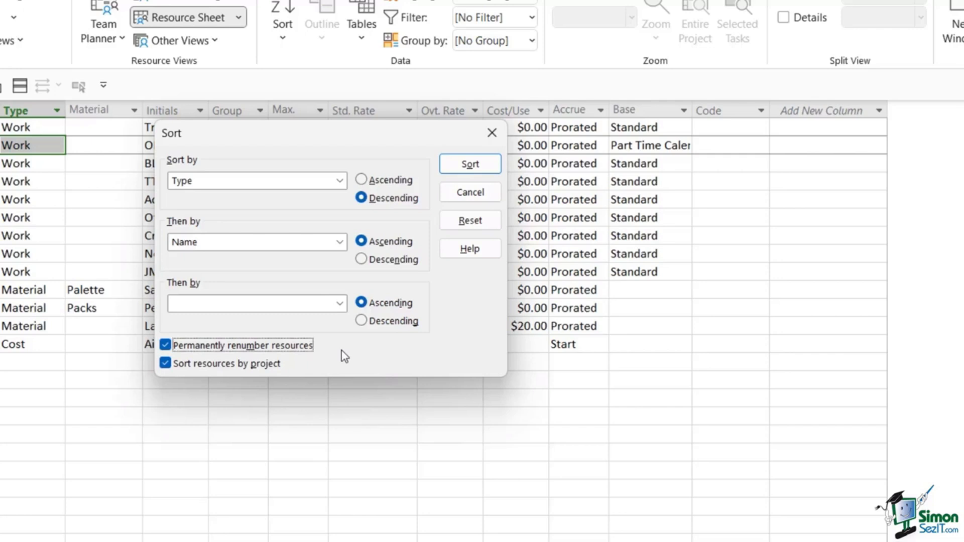
click(470, 166)
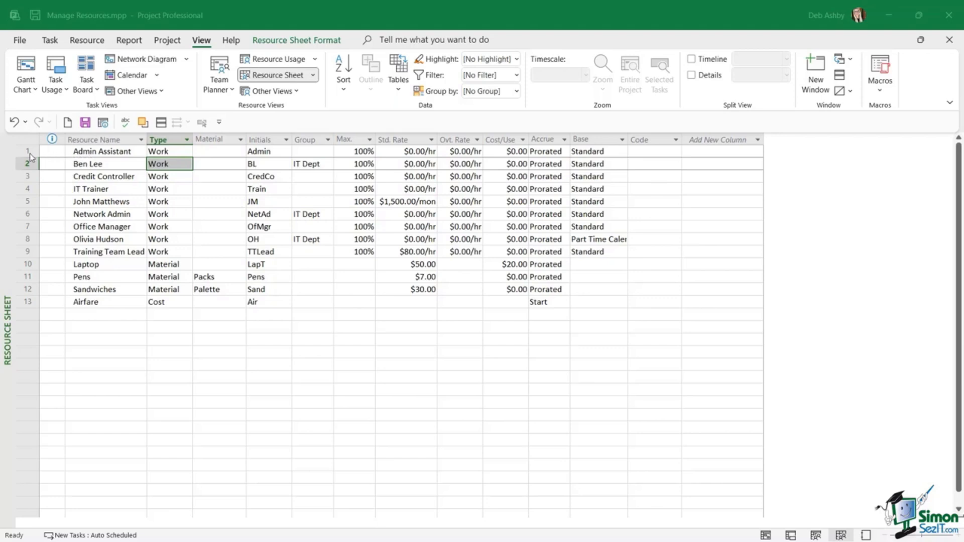
click(94, 156)
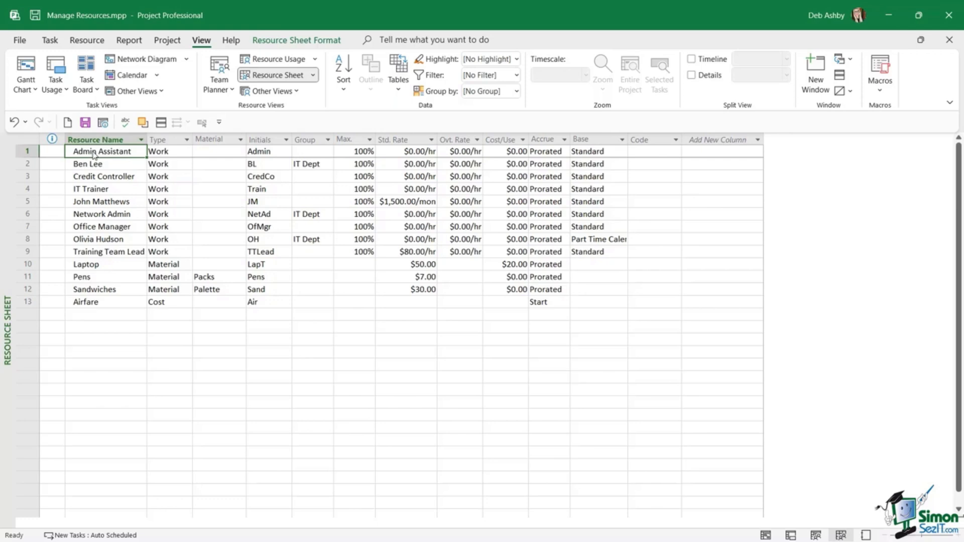
click(346, 89)
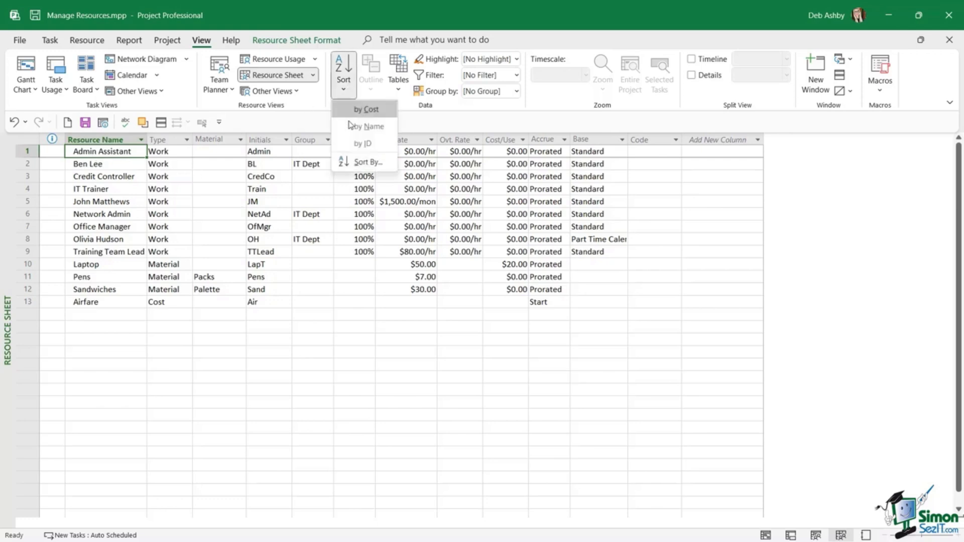
click(354, 163)
click(367, 336)
click(367, 336)
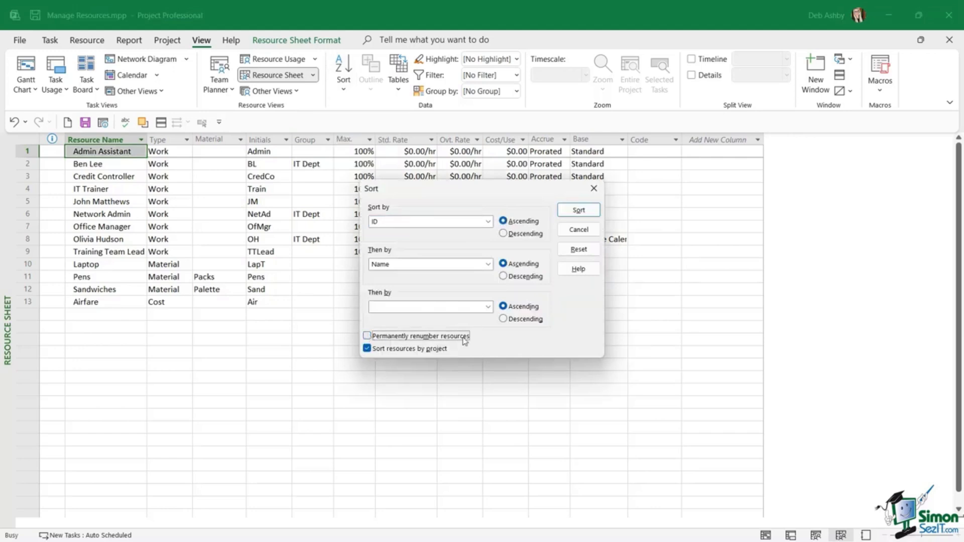
click(576, 231)
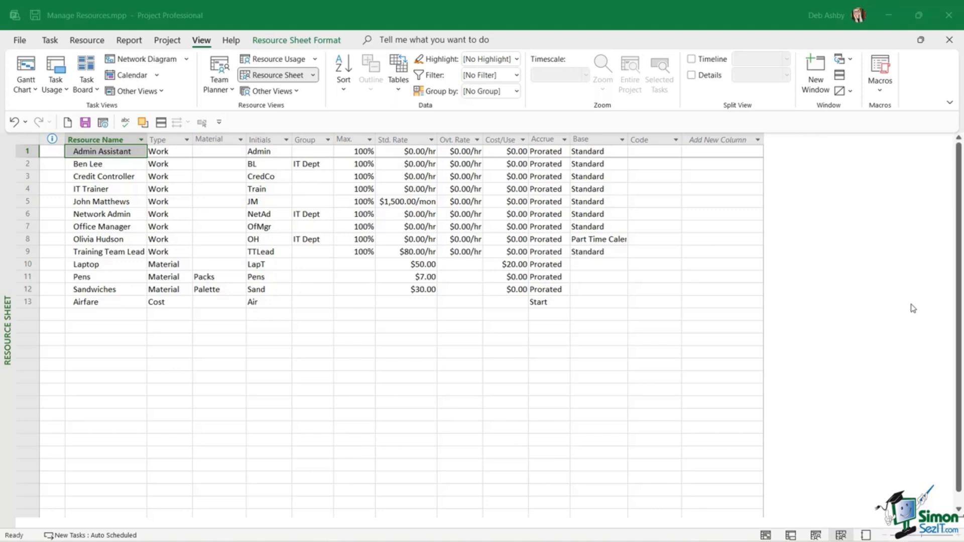
click(913, 308)
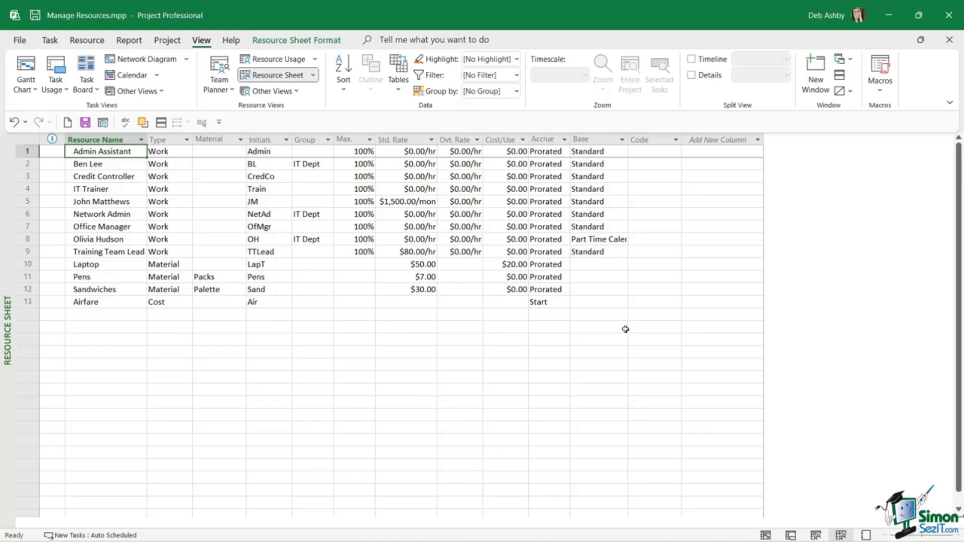
Step: Turn off automatically adding new resources and tasks in the advanced project options for Manage Resources.mpp
click(19, 41)
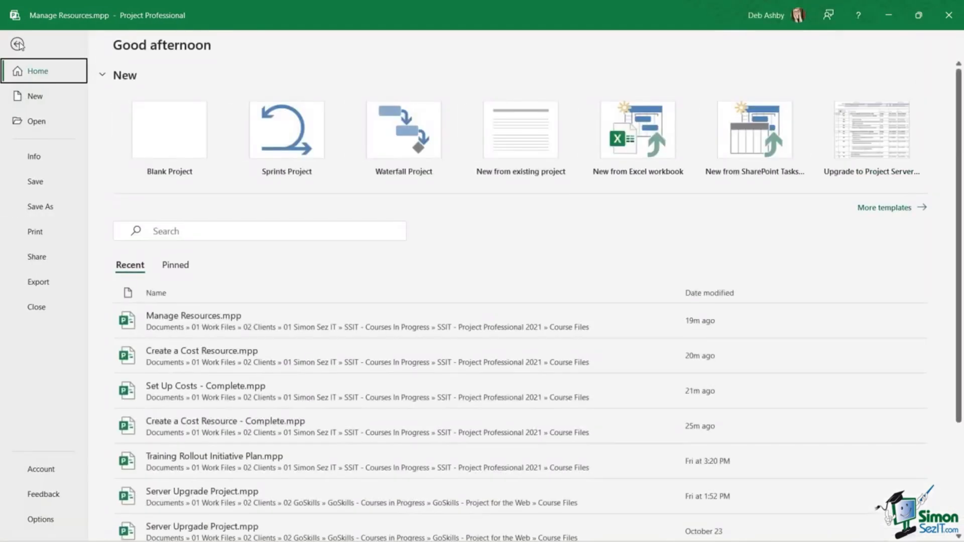
click(54, 520)
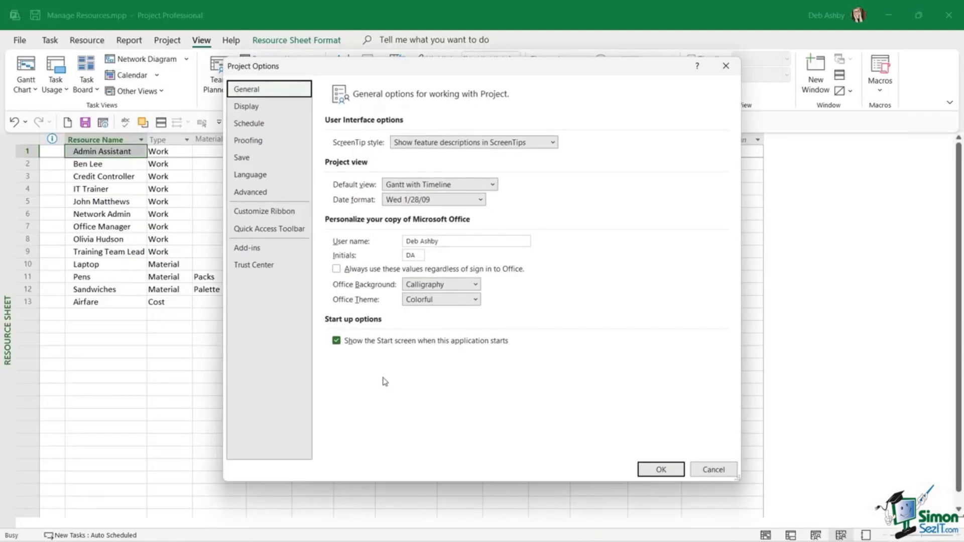
click(258, 194)
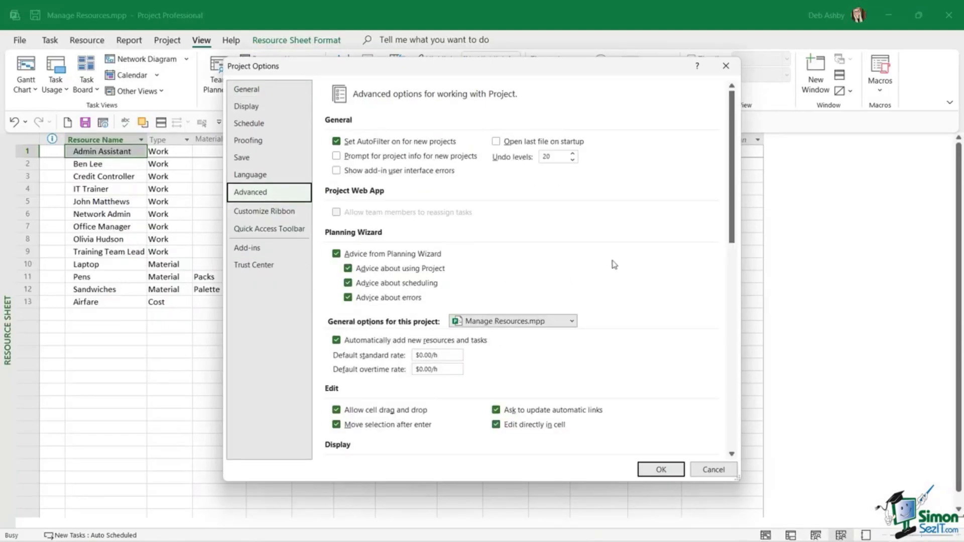
scroll(464, 303, down, 1)
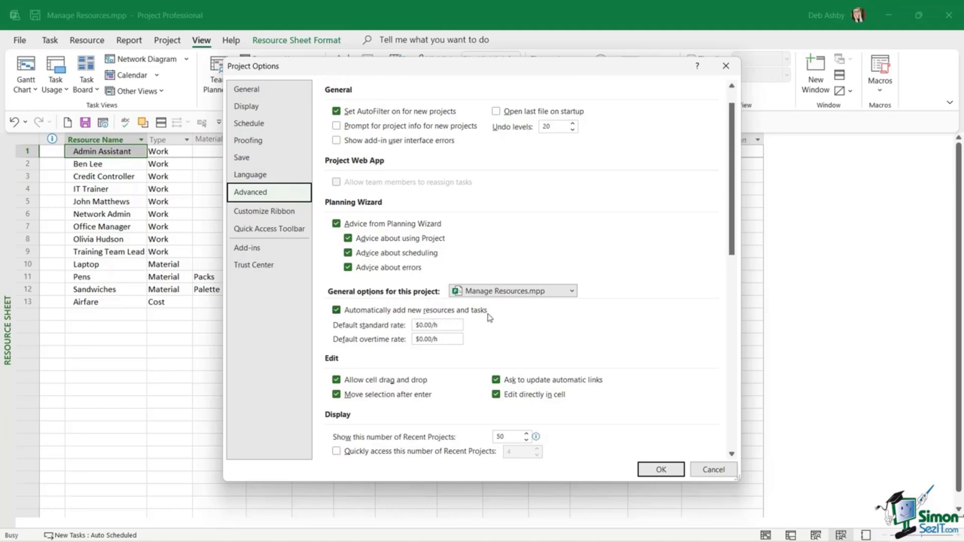
click(336, 311)
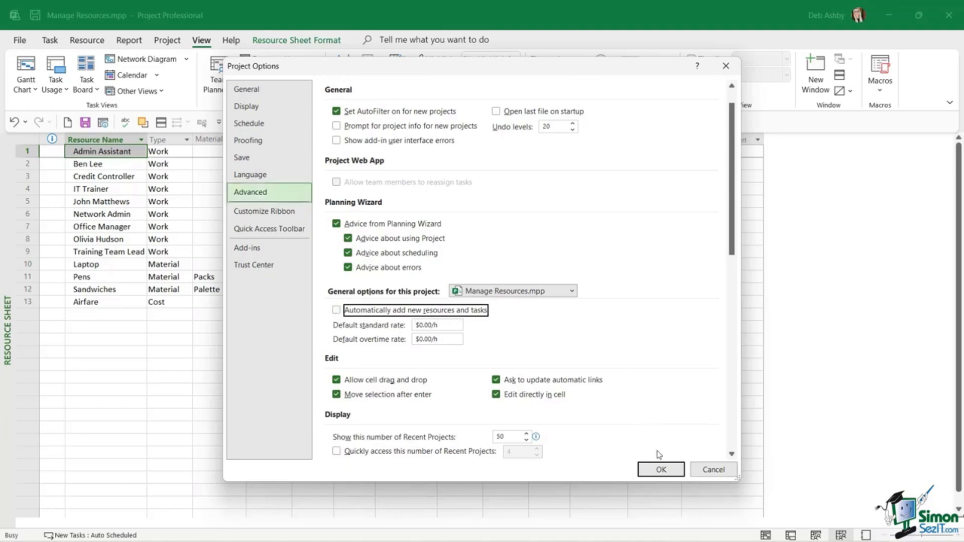
click(662, 470)
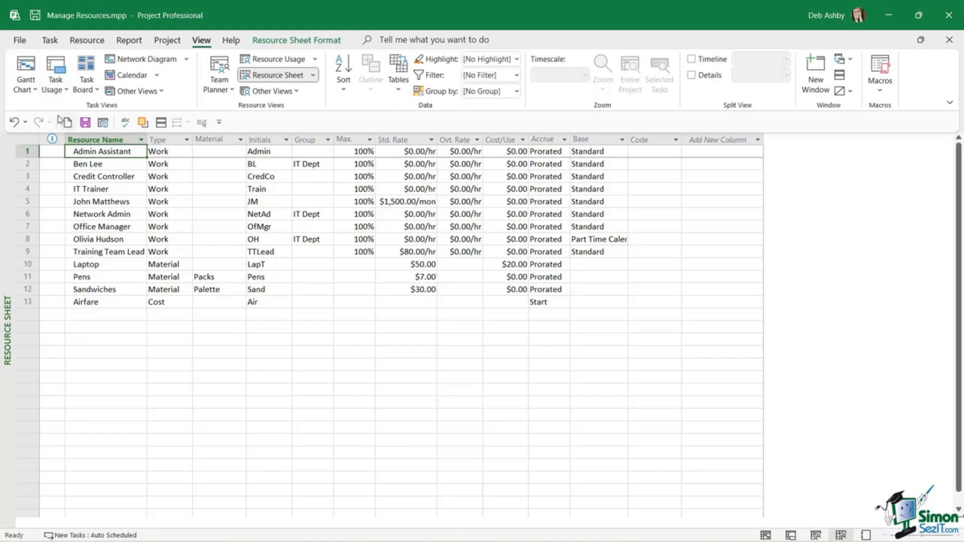
Step: Show the Gantt Chart with the Task Form details pane and select task 5, Update course outline
click(26, 68)
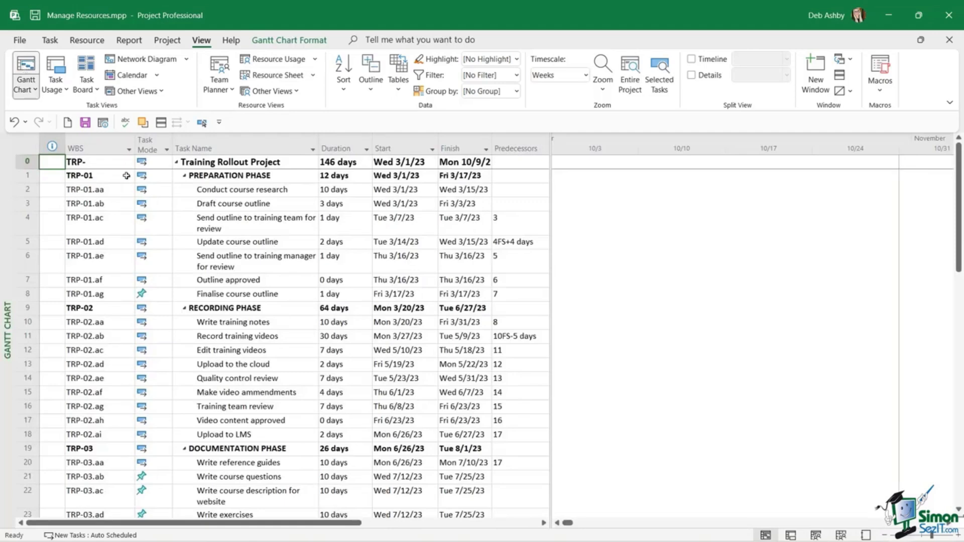
click(696, 78)
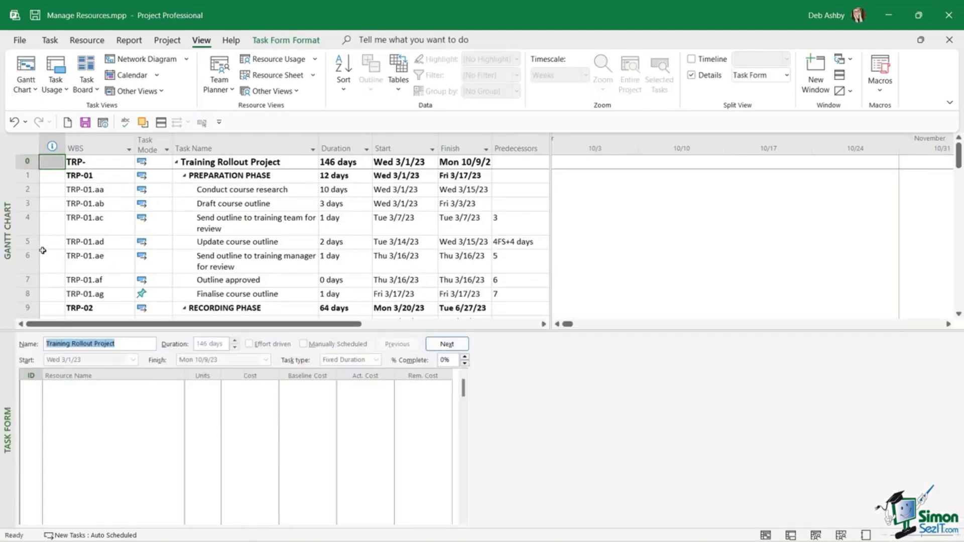
click(28, 242)
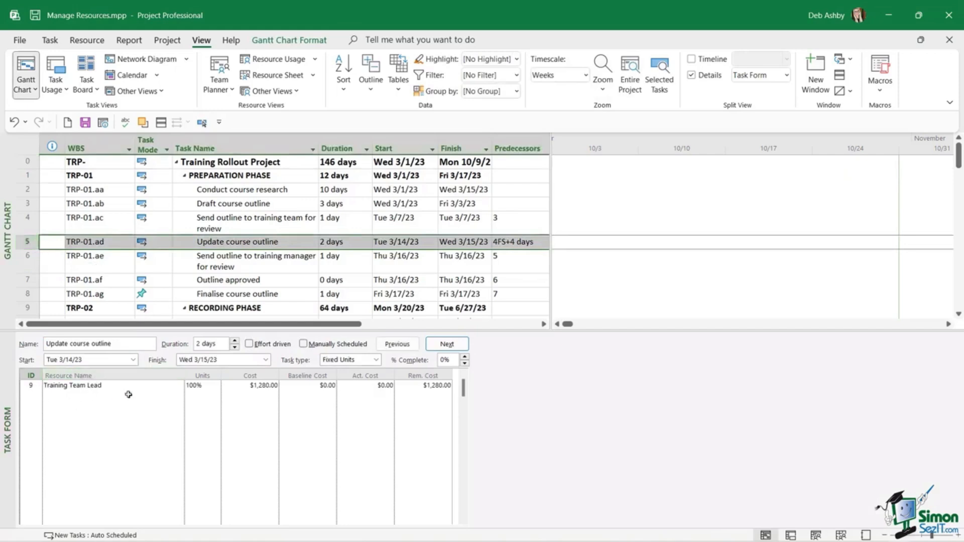
Step: Try to assign the misspelled resource "Traning Team Lead" to Update course outline, declining to add it to the resource pool
click(69, 397)
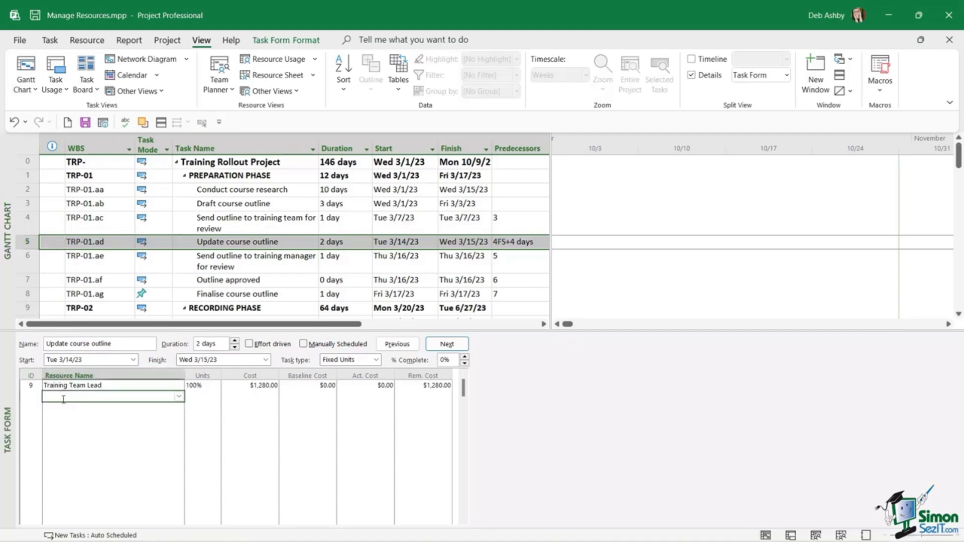
click(179, 398)
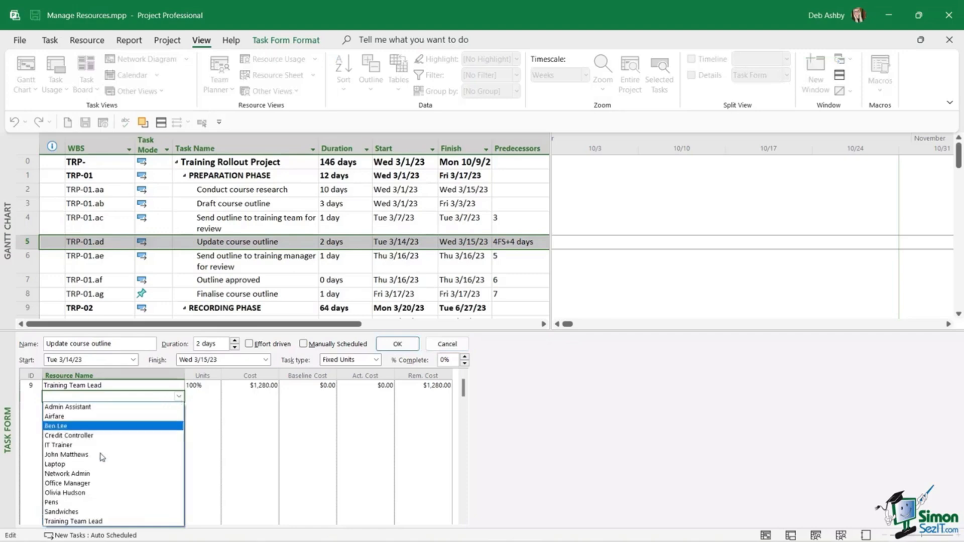
click(578, 428)
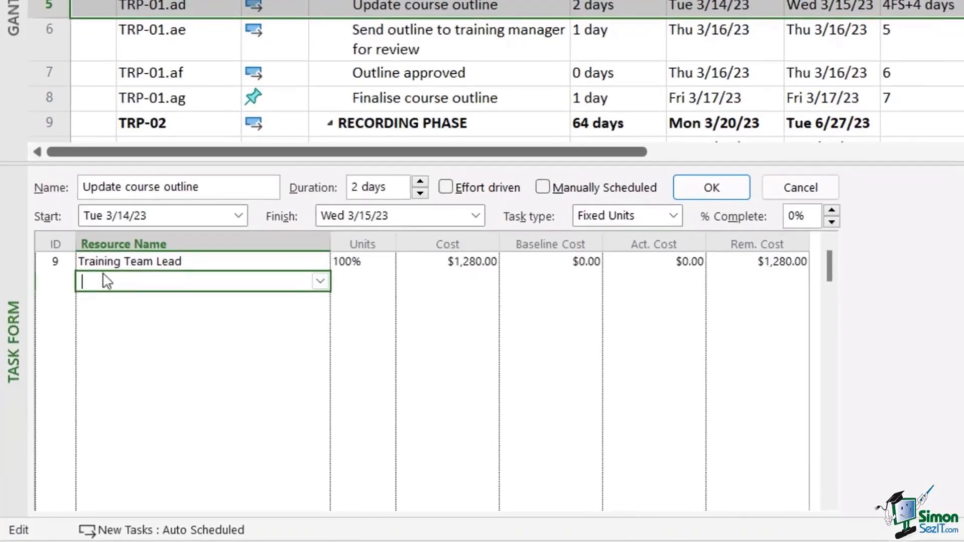
text(Traning Team Lead)
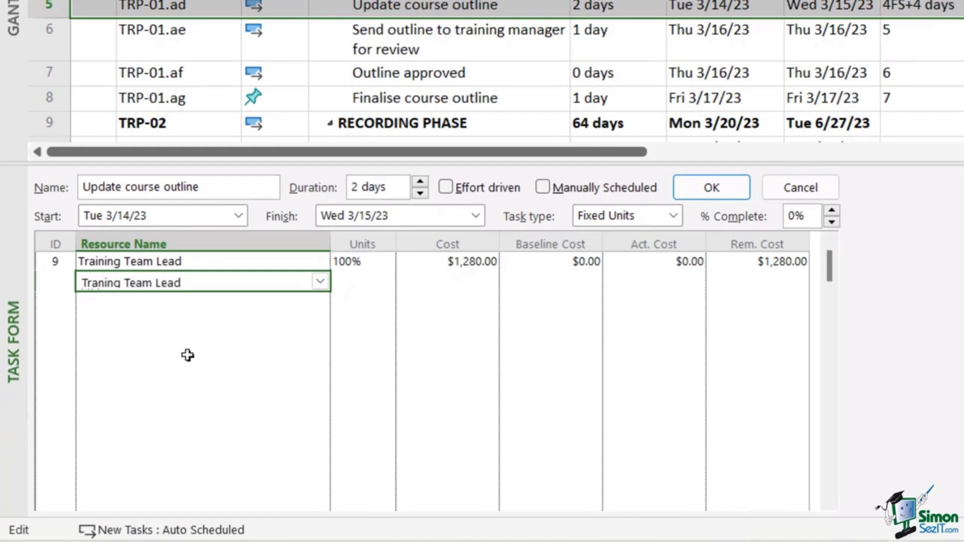
key(Return)
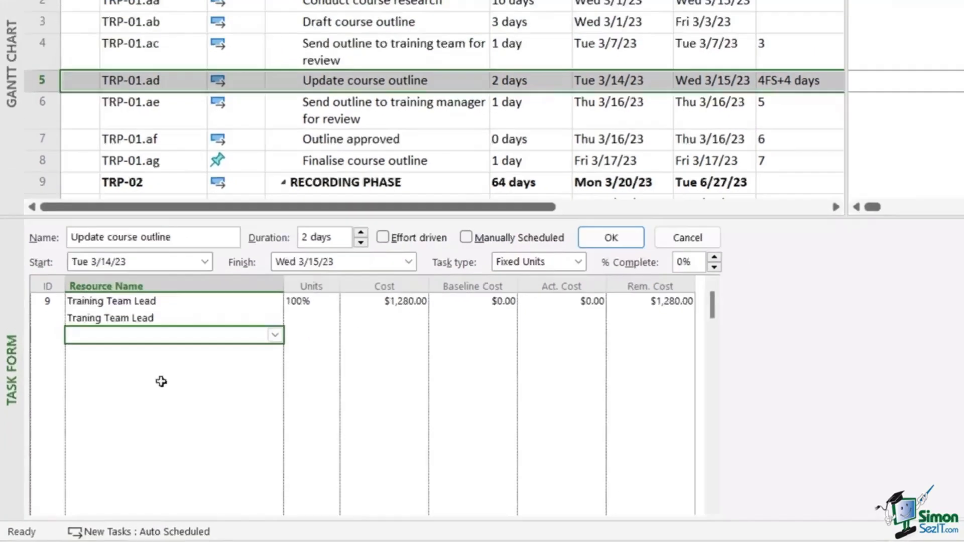
click(711, 187)
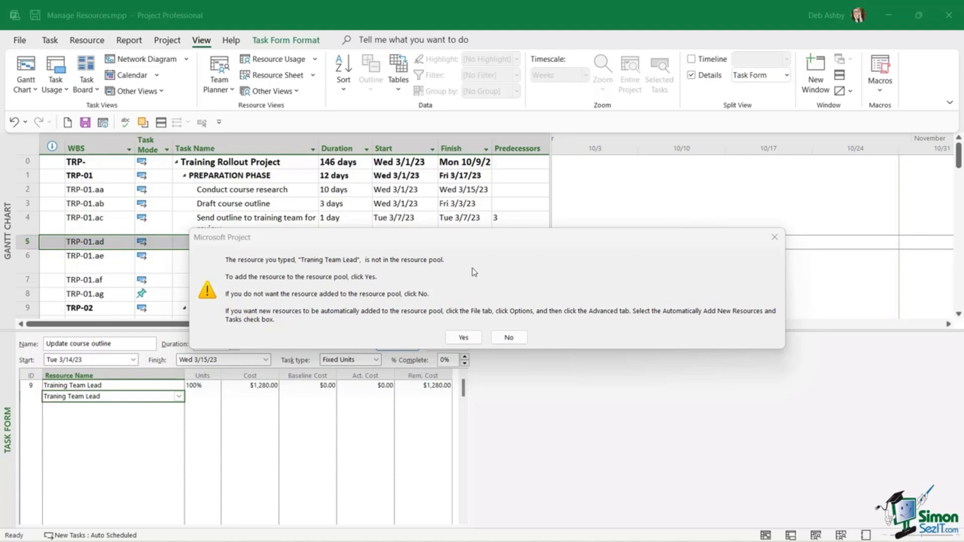
click(508, 337)
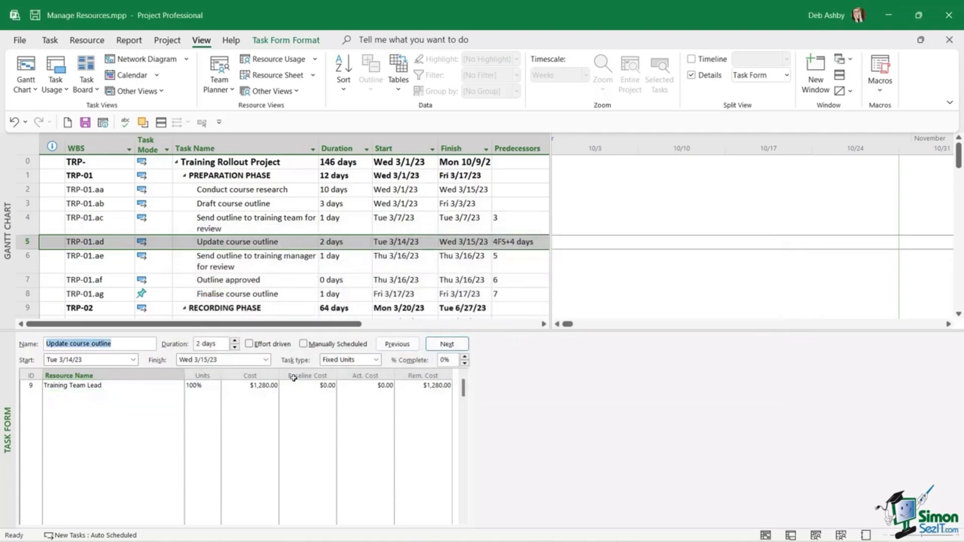
click(122, 395)
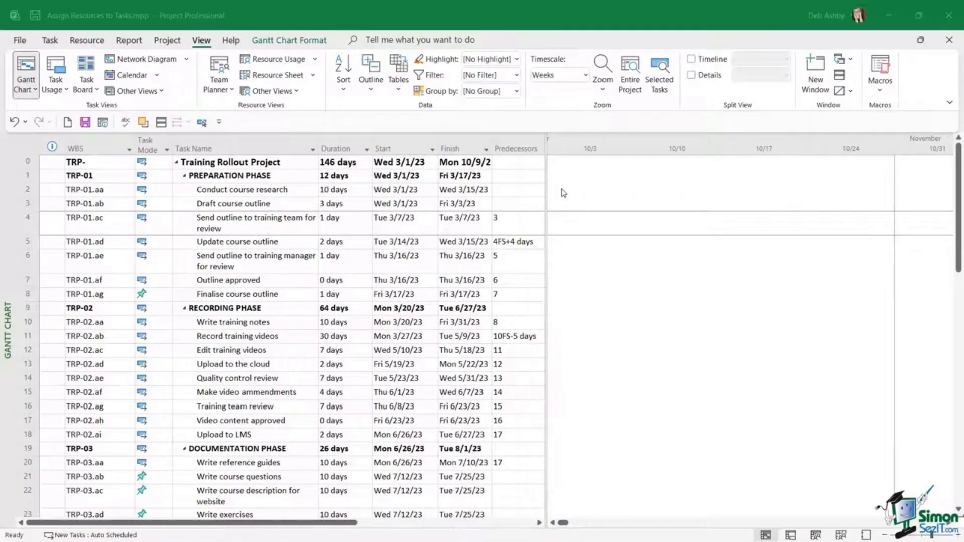
Step: Widen the task table in Assign Resources to Tasks.mpp to reveal the Resource Names column and review its existing assignments
click(625, 240)
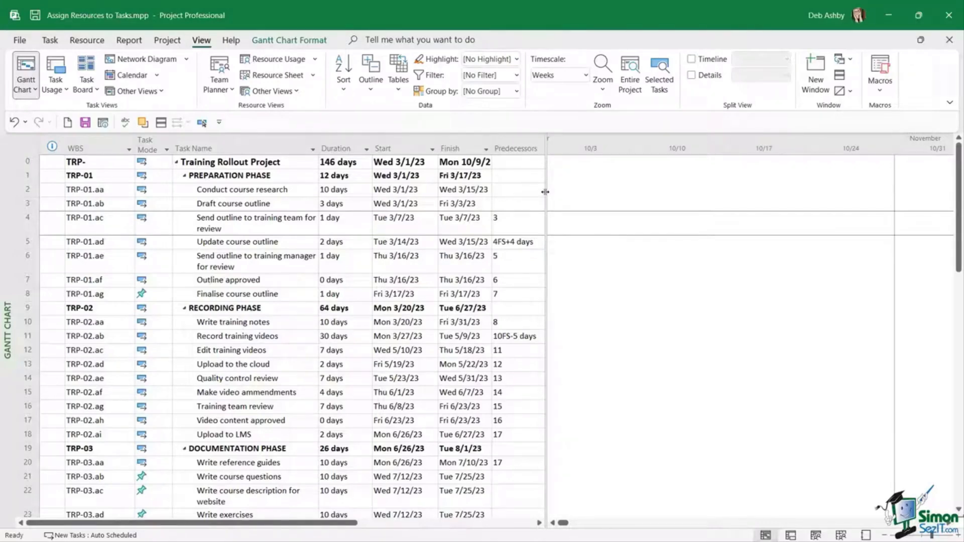
drag(545, 192, 678, 192)
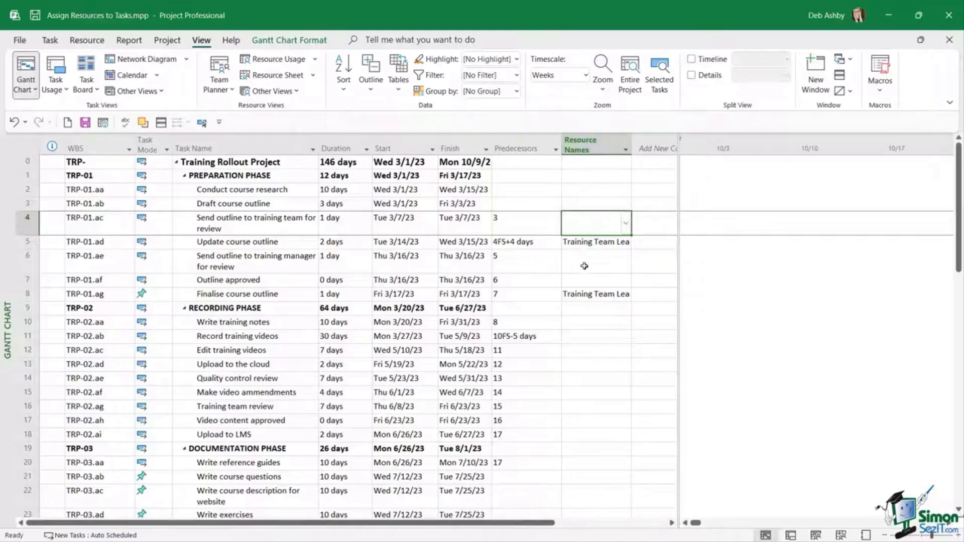
scroll(602, 296, down, 3)
scroll(603, 296, down, 12)
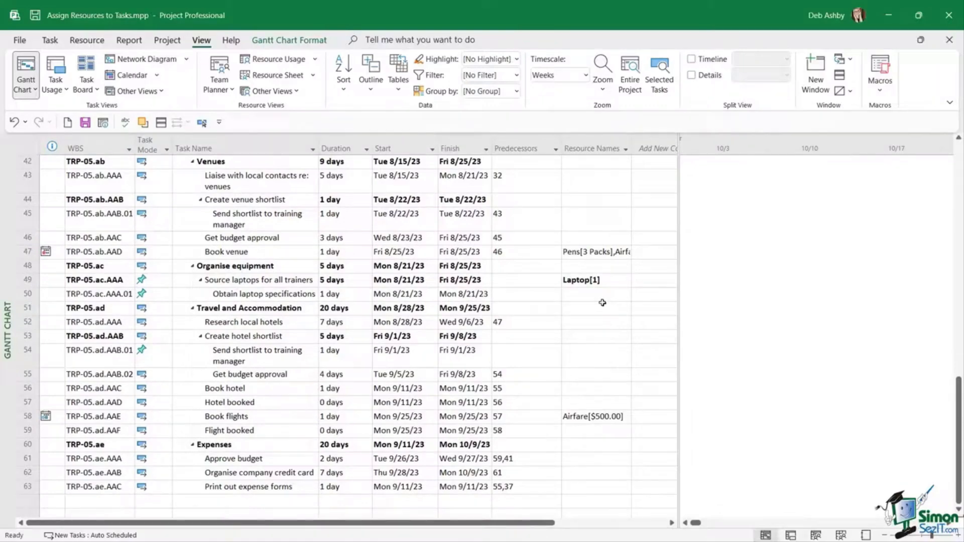
scroll(603, 302, up, 14)
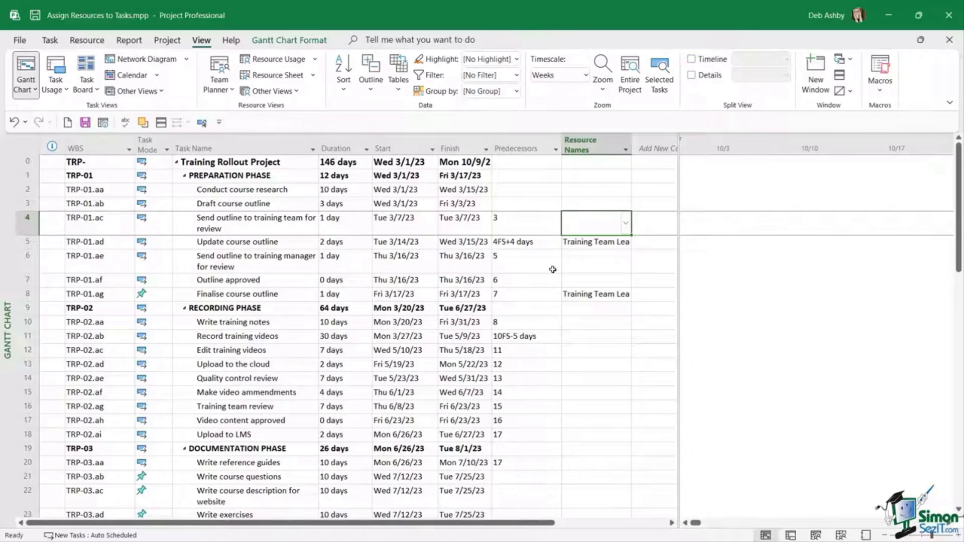
Step: Assign the Training Team Lead to task 4, Send outline to training team for review
click(626, 224)
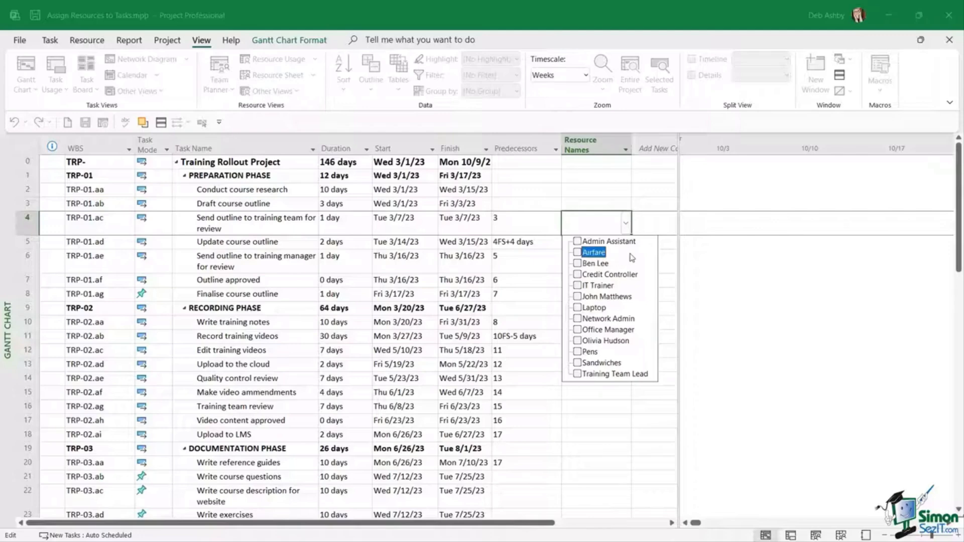
click(578, 375)
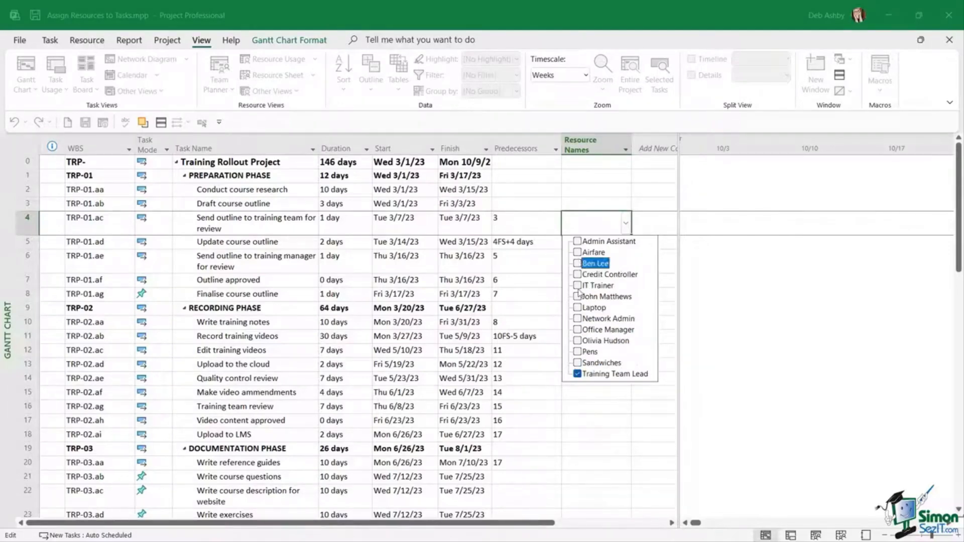
click(719, 314)
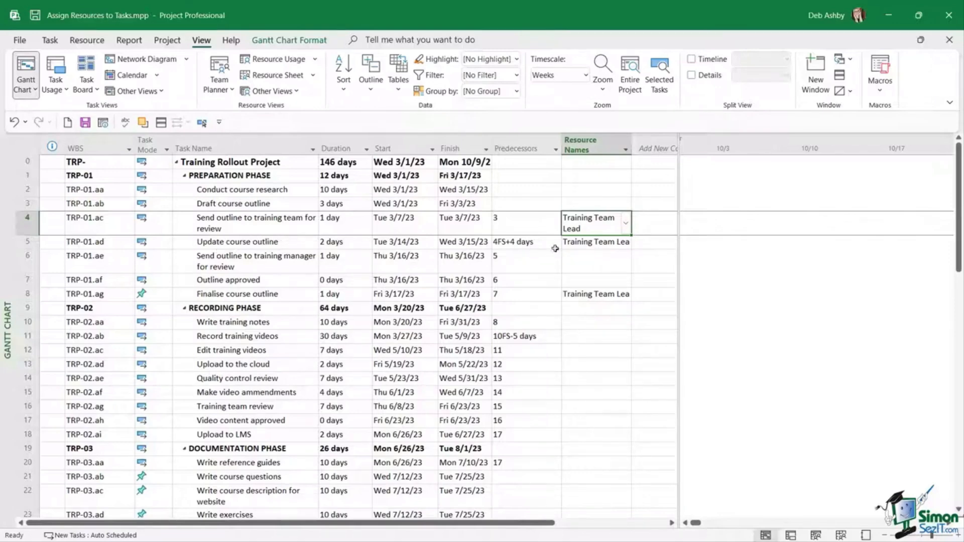
Step: Replace the resource on task 5, Update course outline, with IT Trainer and fill that assignment down to task 6
click(600, 243)
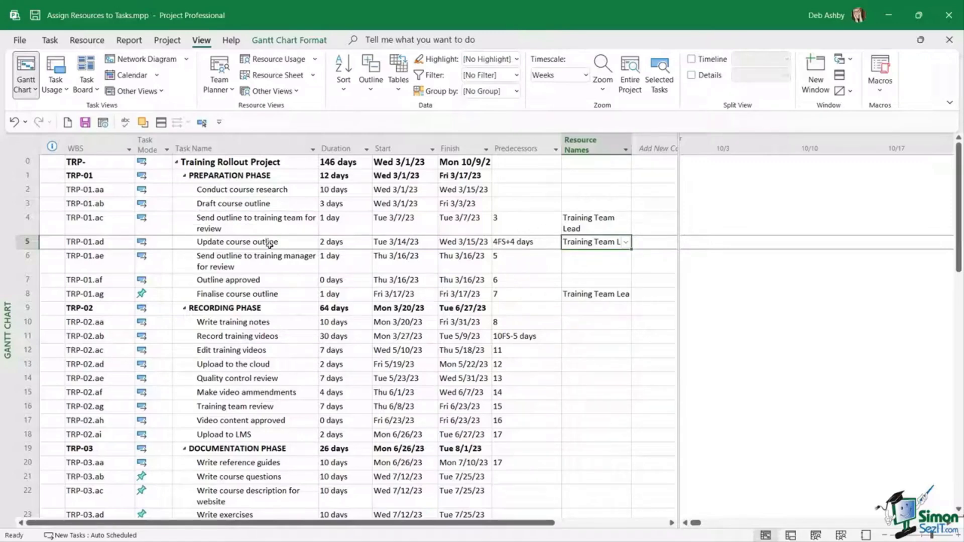
click(627, 243)
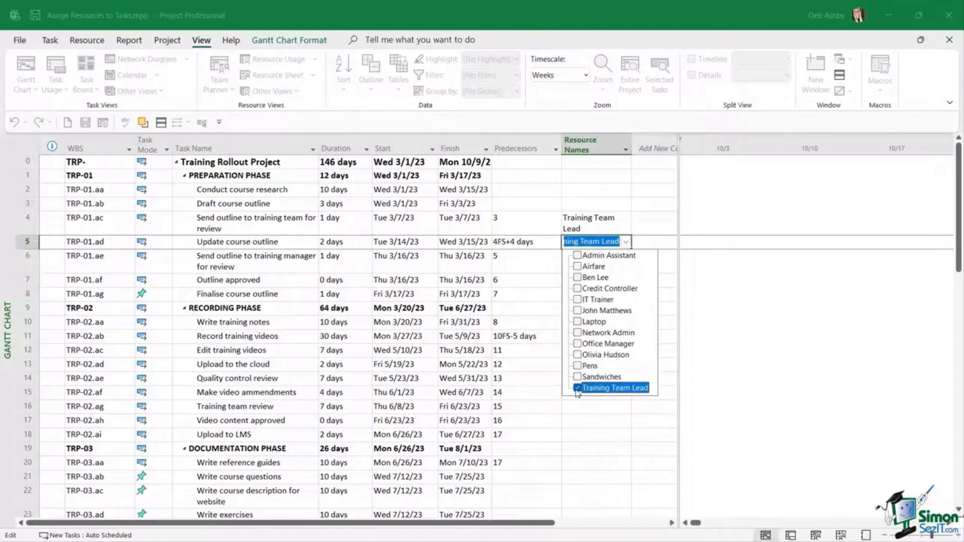
click(578, 300)
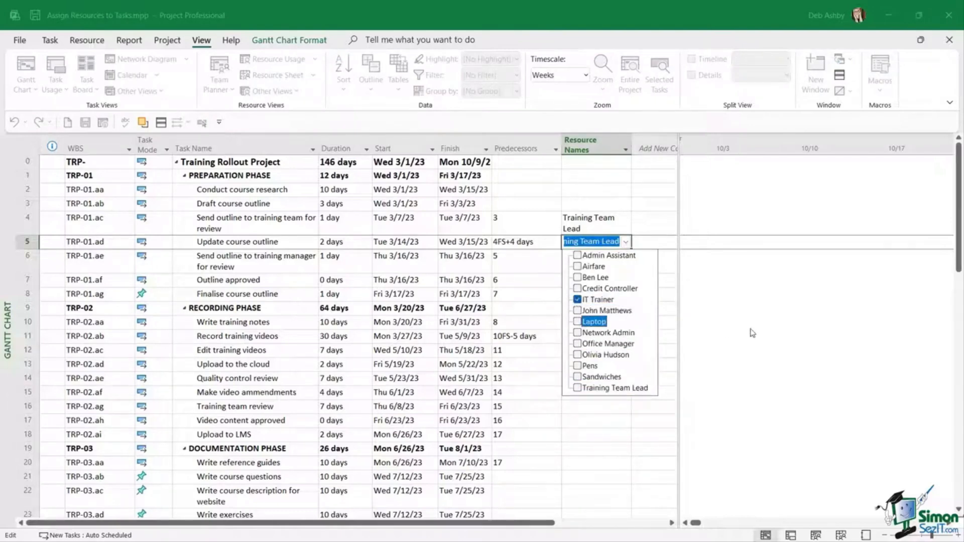
click(751, 332)
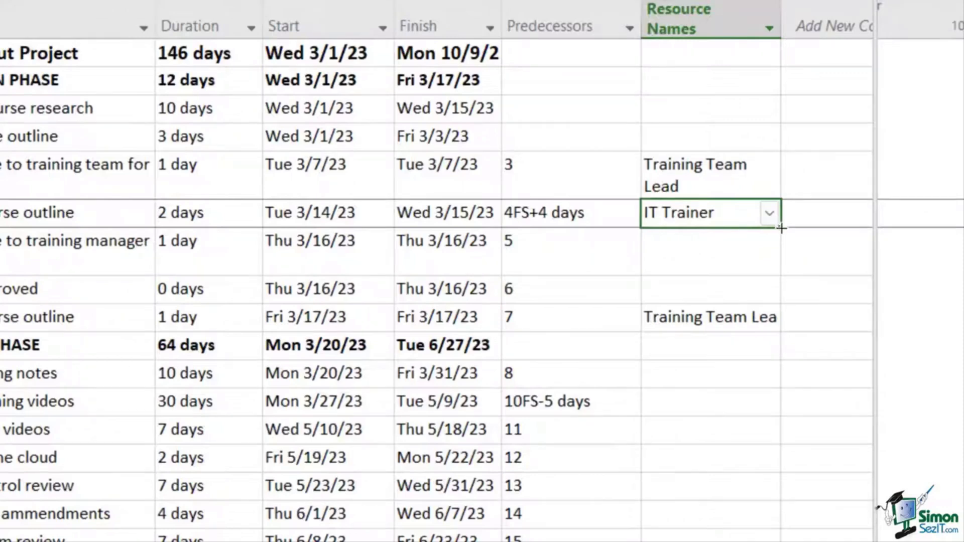
drag(781, 228, 780, 276)
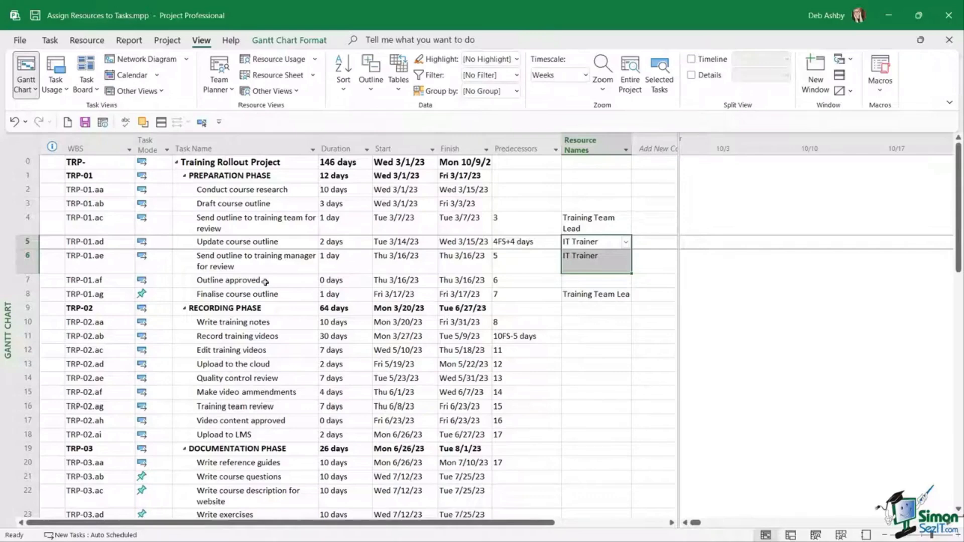
Step: Open the Assign Resources dialog for task 7, Outline approved, and expand its resource list options
click(29, 280)
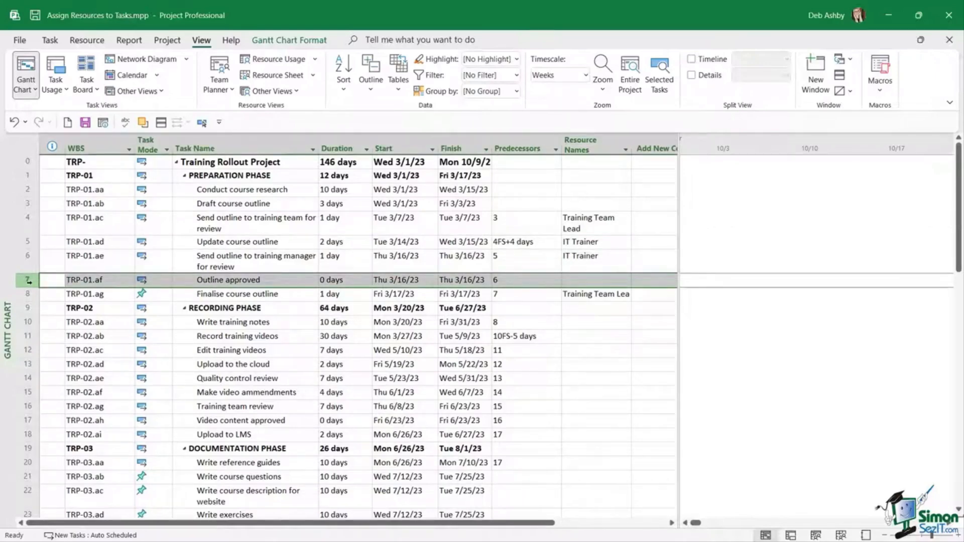
click(83, 41)
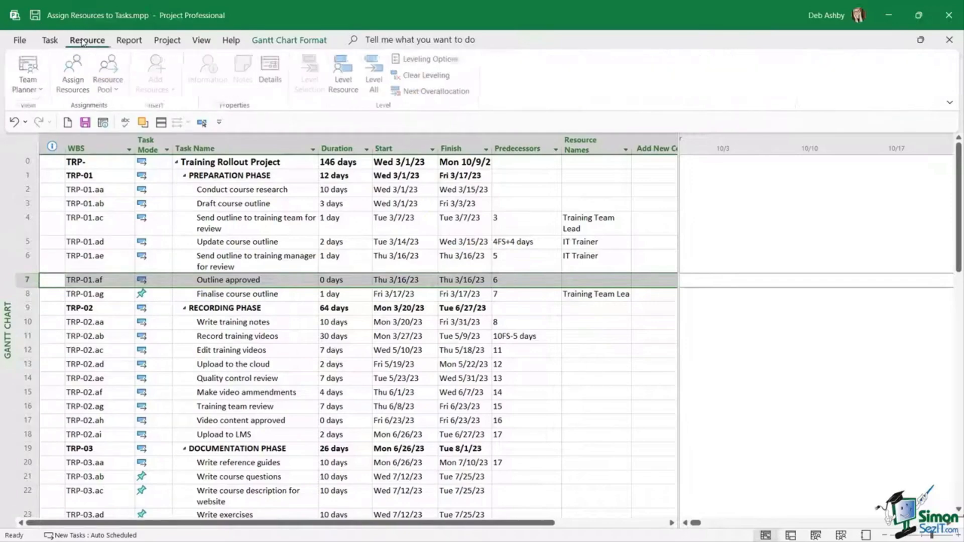
click(74, 88)
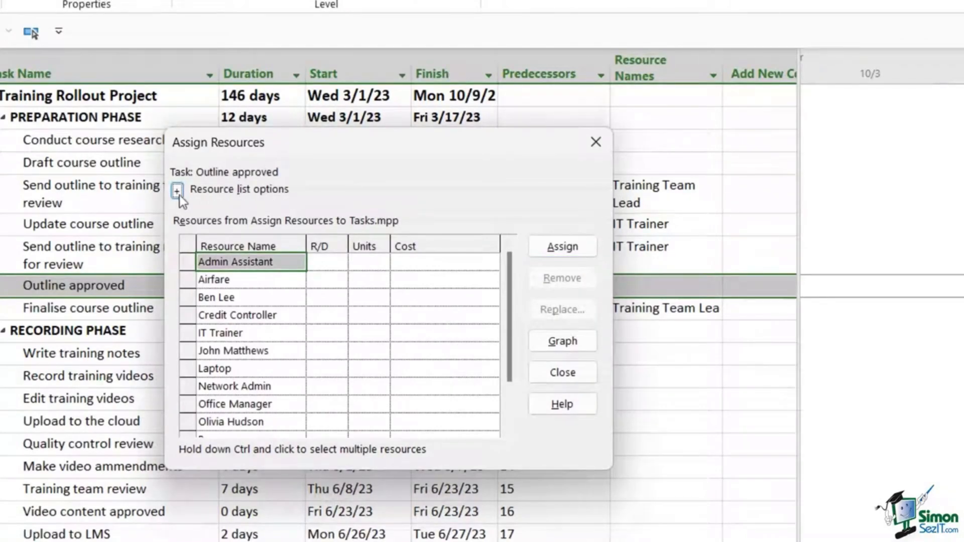
click(177, 192)
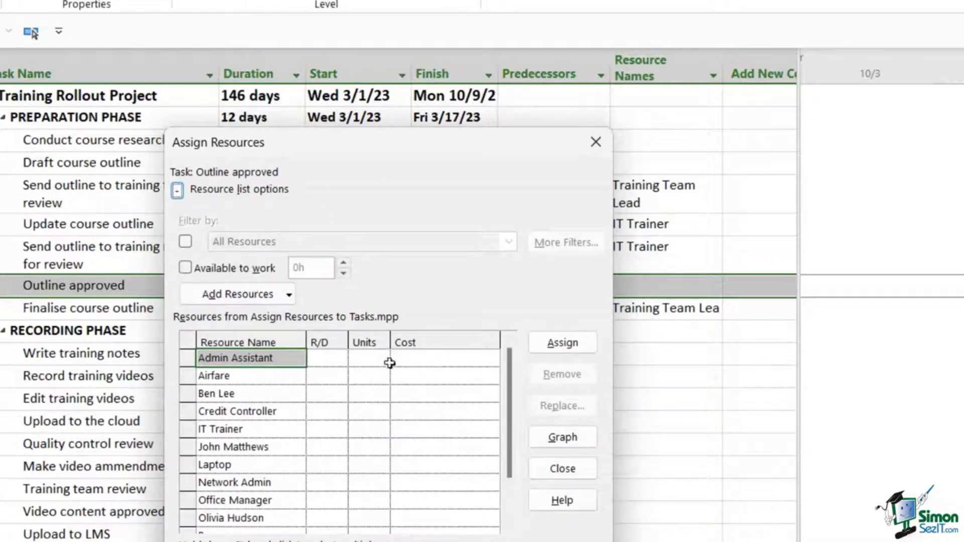
Step: Filter the assignable resources by Resources - Material, and restore the filter to All Resources
click(184, 242)
click(512, 241)
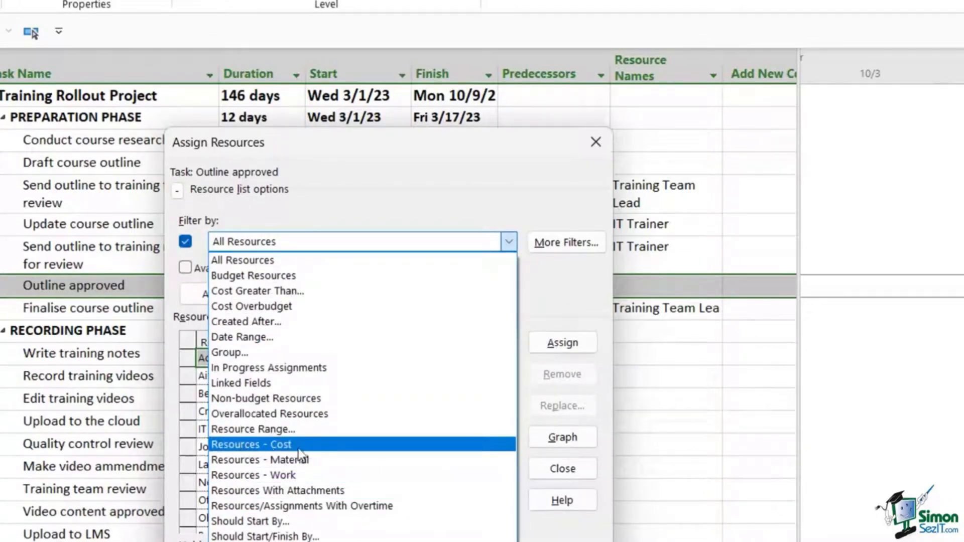
click(242, 462)
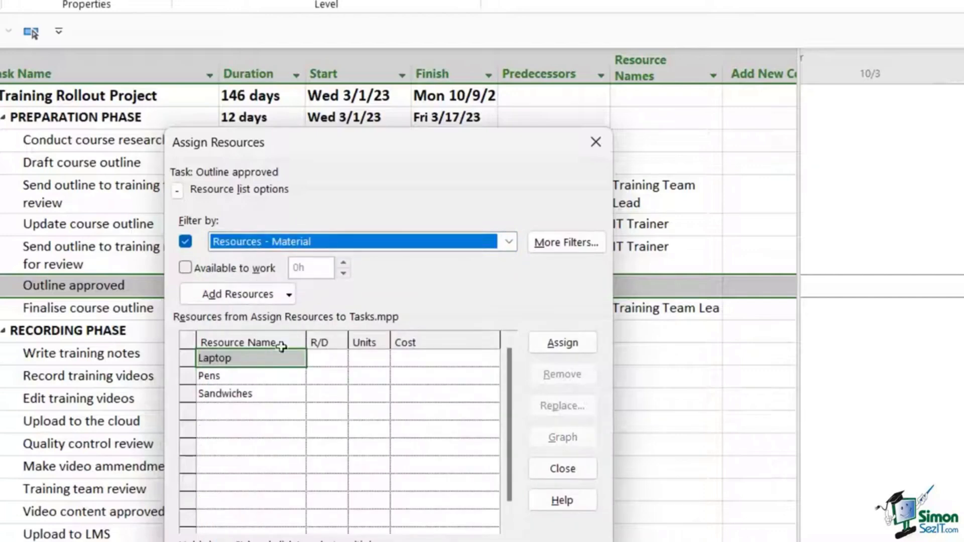
click(509, 241)
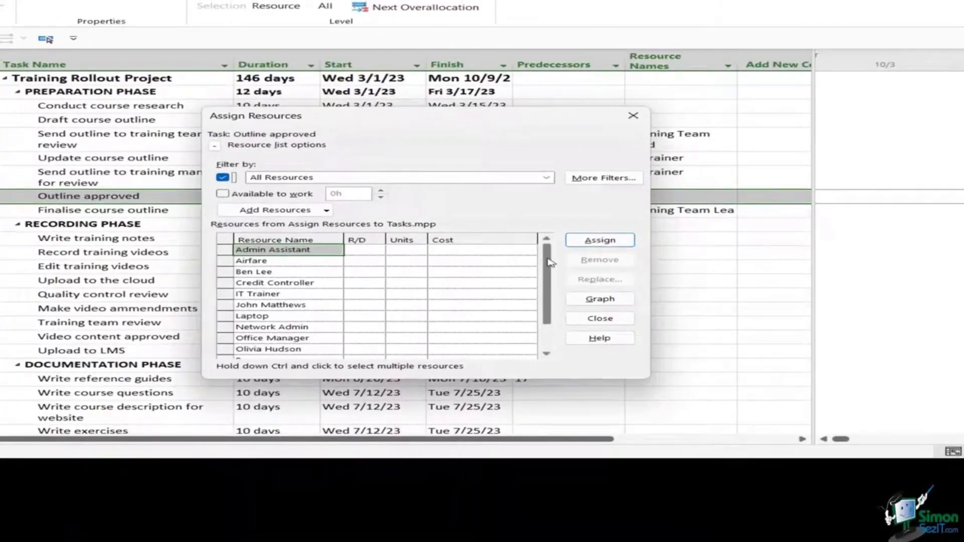
Step: Assign IT Trainer to task 7, Outline approved, and close the Assign Resources dialog
drag(547, 260, 555, 303)
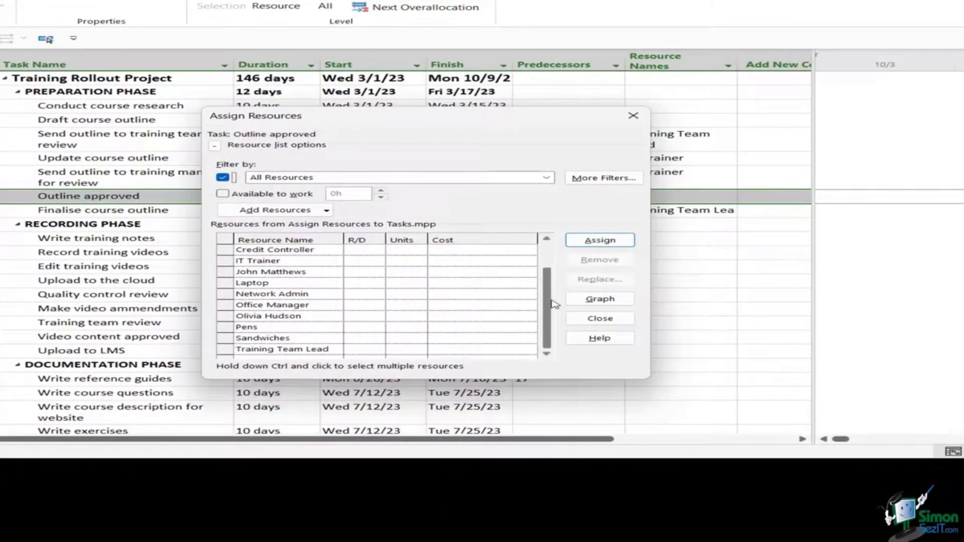
click(227, 260)
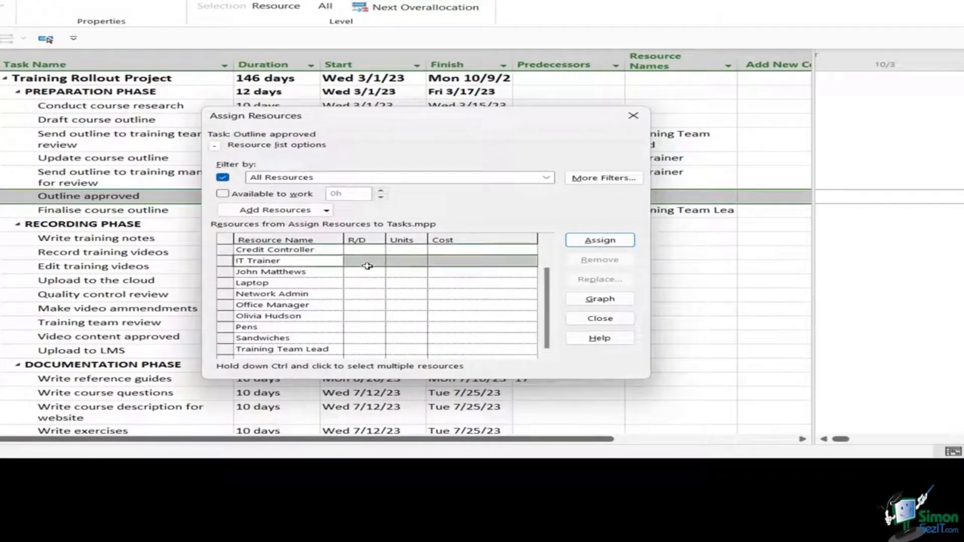
click(600, 241)
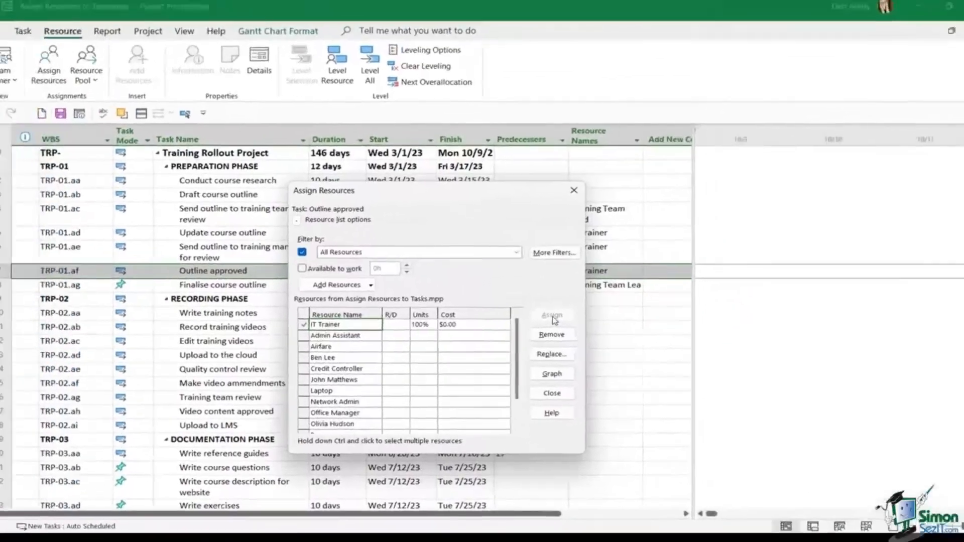
click(553, 394)
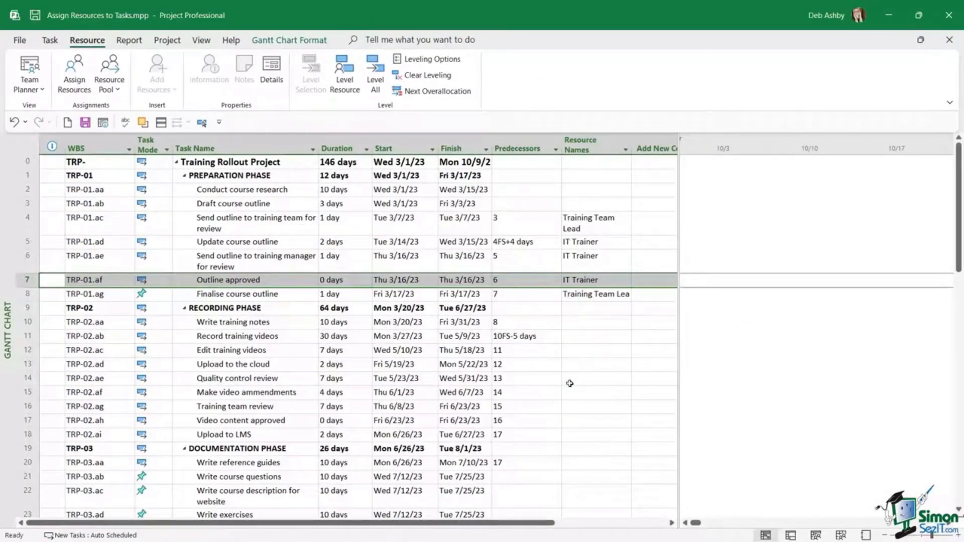
Step: In the Task Form view, add Training Team Lead as a second resource on Outline approved
click(52, 41)
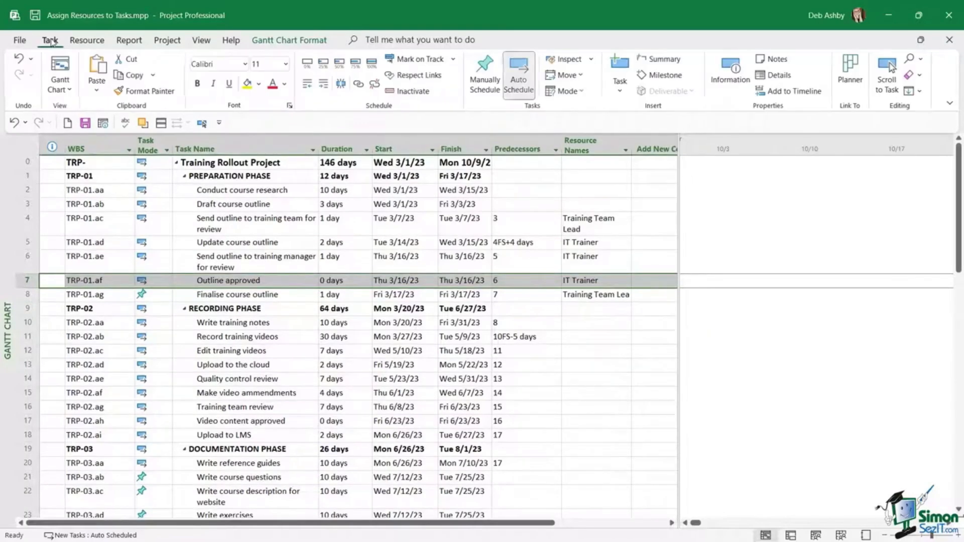
click(70, 91)
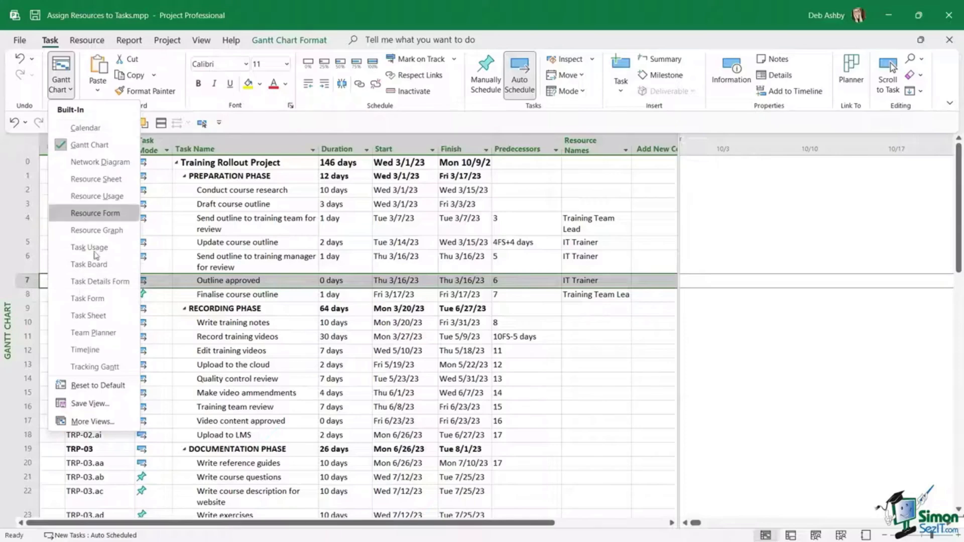
click(100, 299)
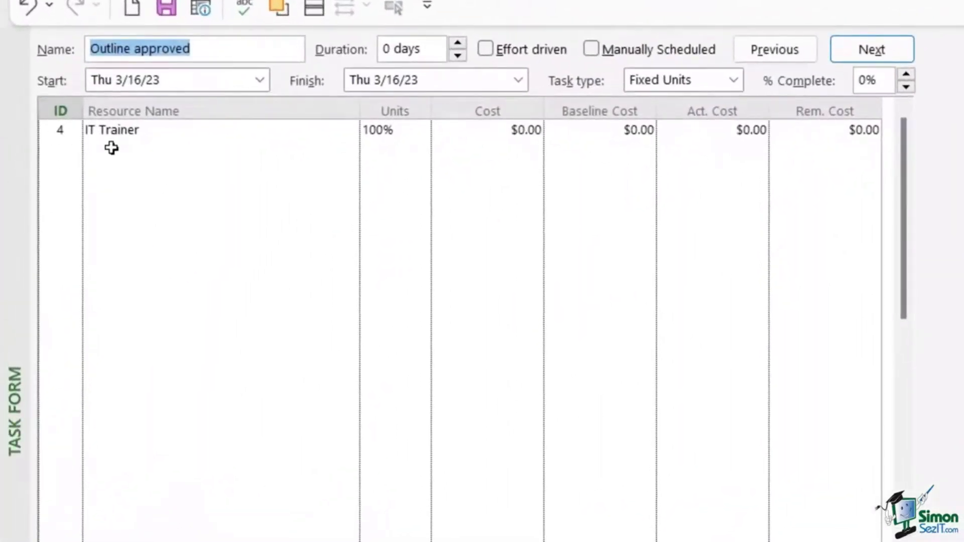
click(111, 147)
click(354, 156)
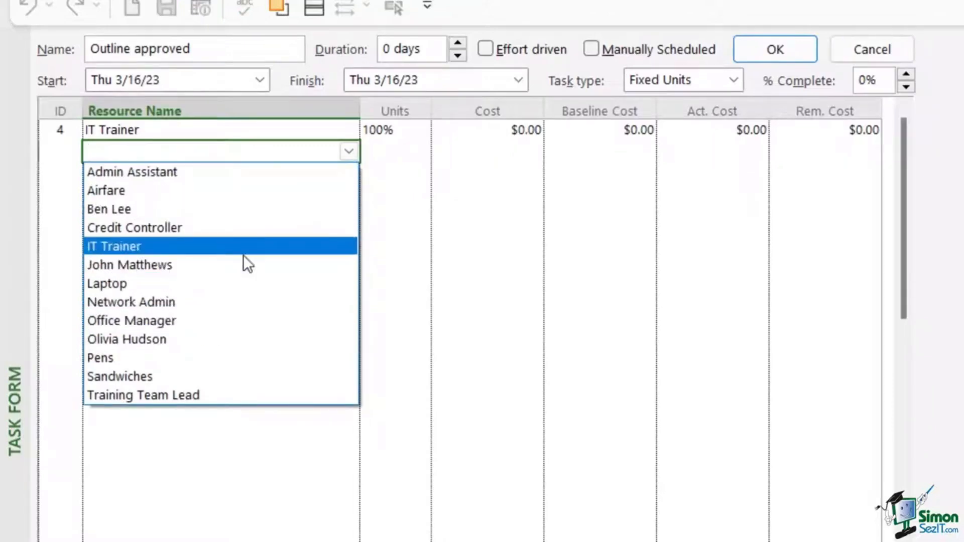
click(351, 151)
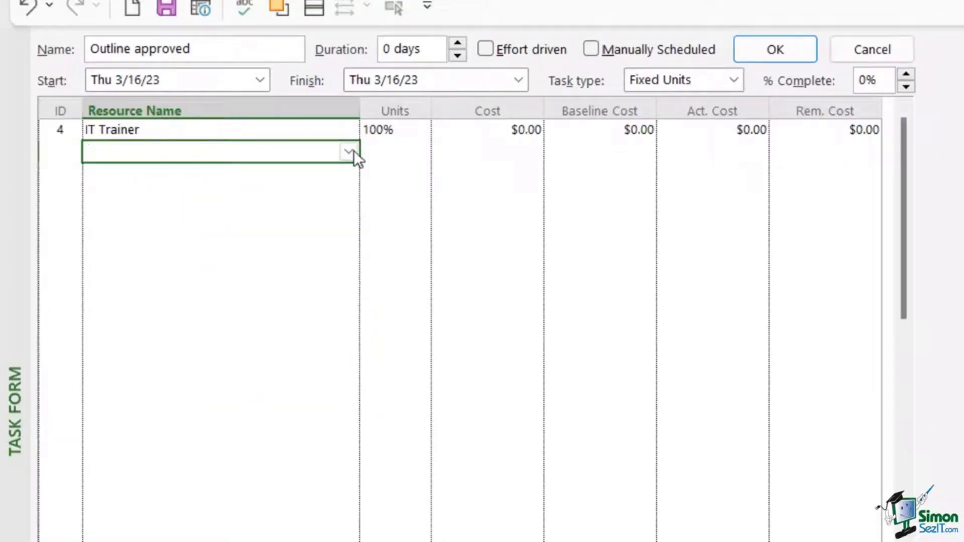
click(354, 150)
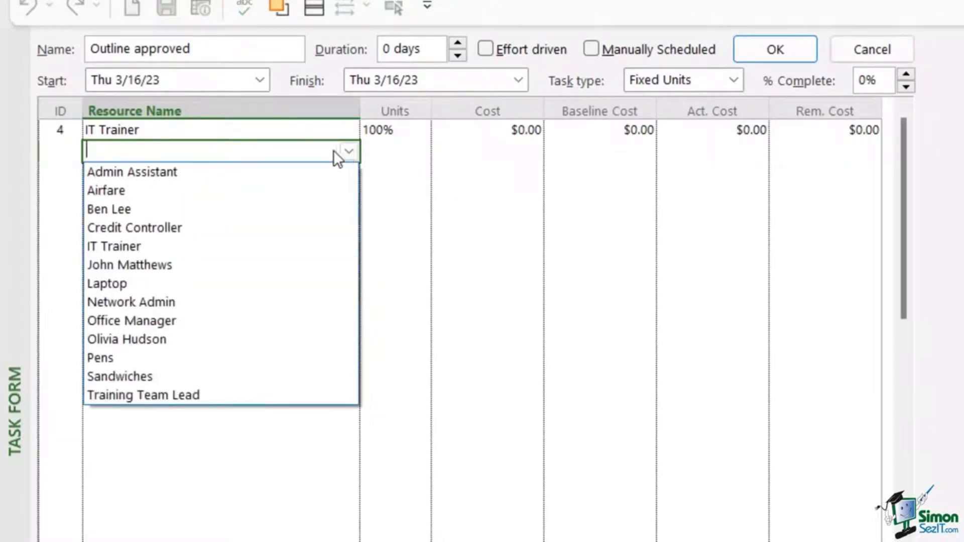
click(180, 394)
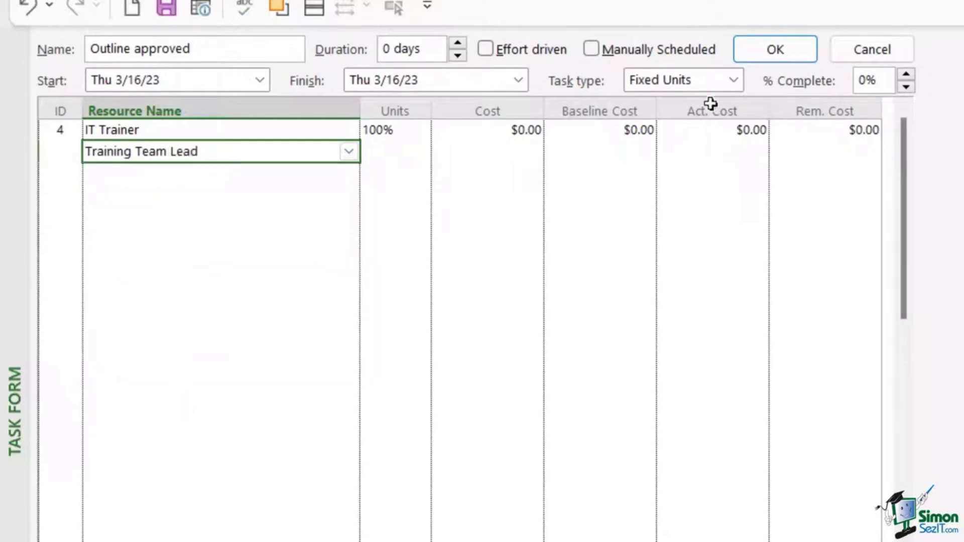
click(779, 48)
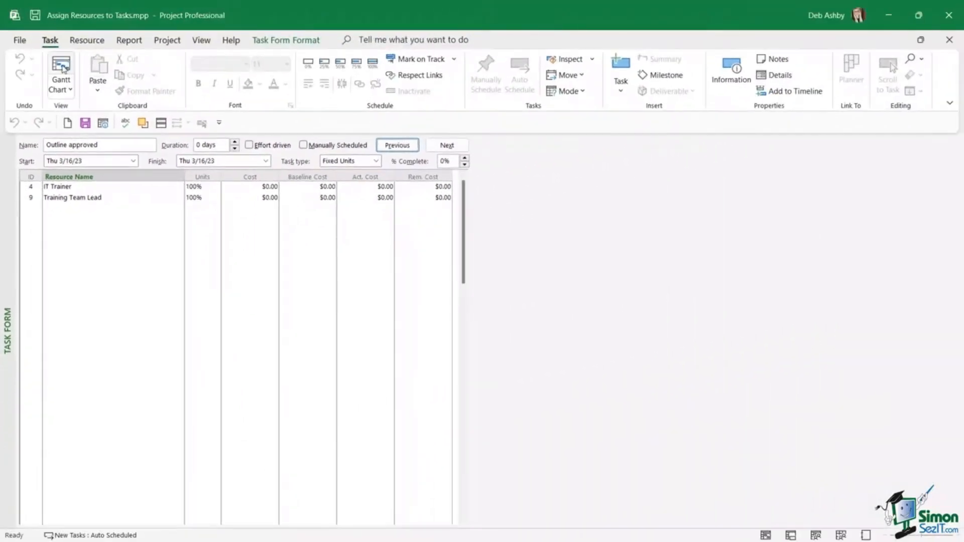
Step: Return to the Gantt Chart and open task 47, Book venue, in the Task Form view
click(62, 68)
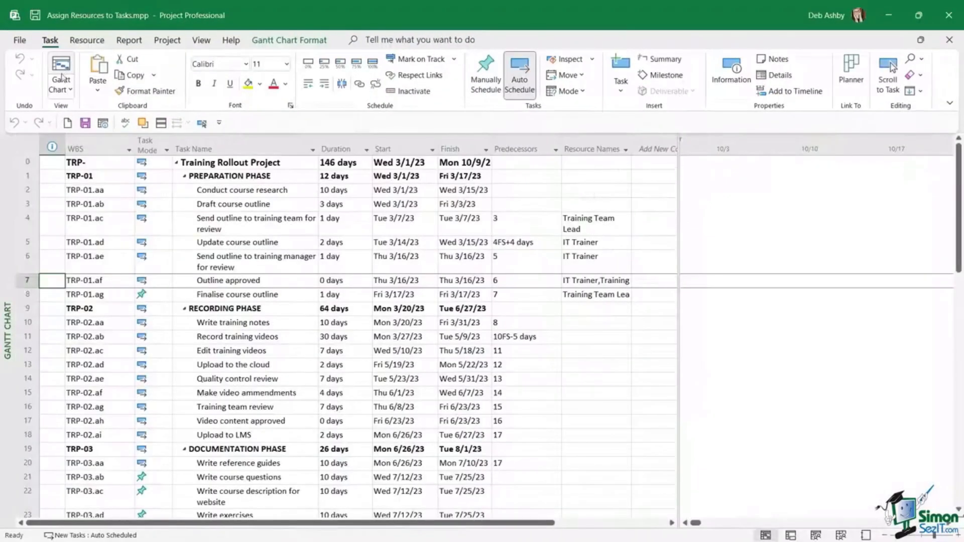
scroll(356, 311, down, 8)
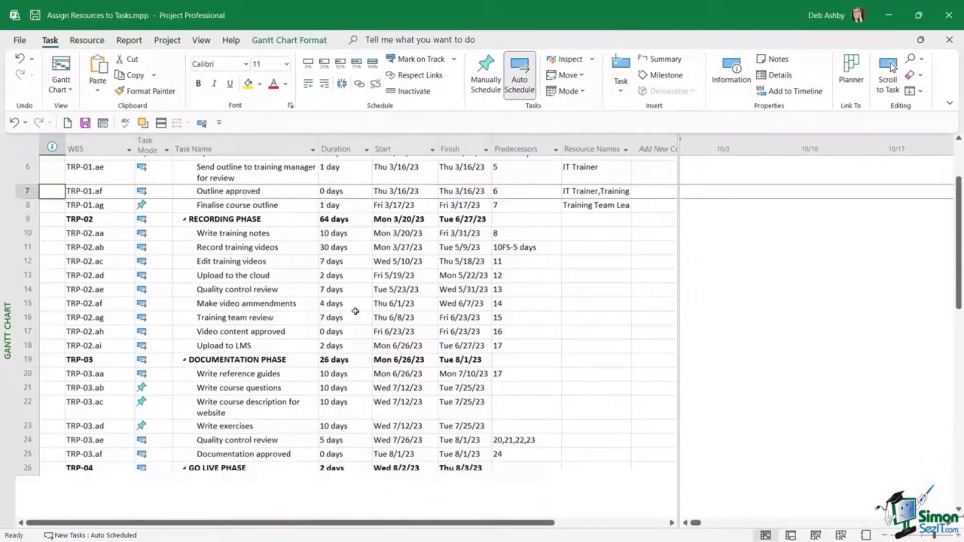
scroll(355, 311, down, 5)
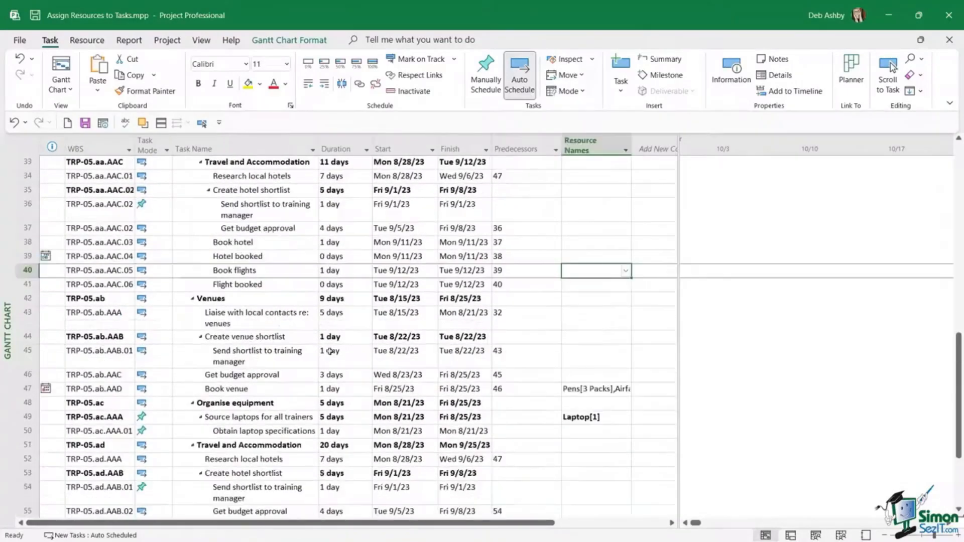
scroll(329, 351, down, 1)
scroll(330, 351, down, 1)
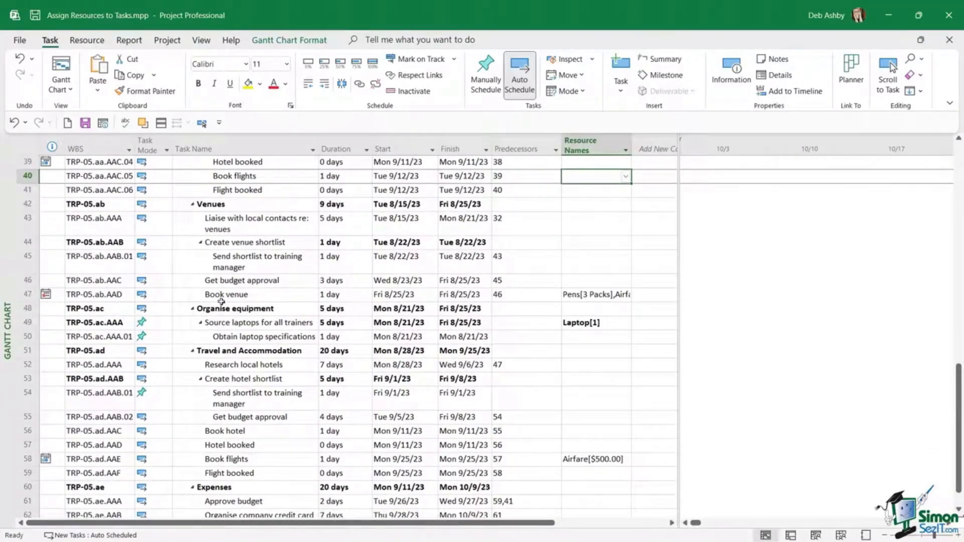
click(26, 295)
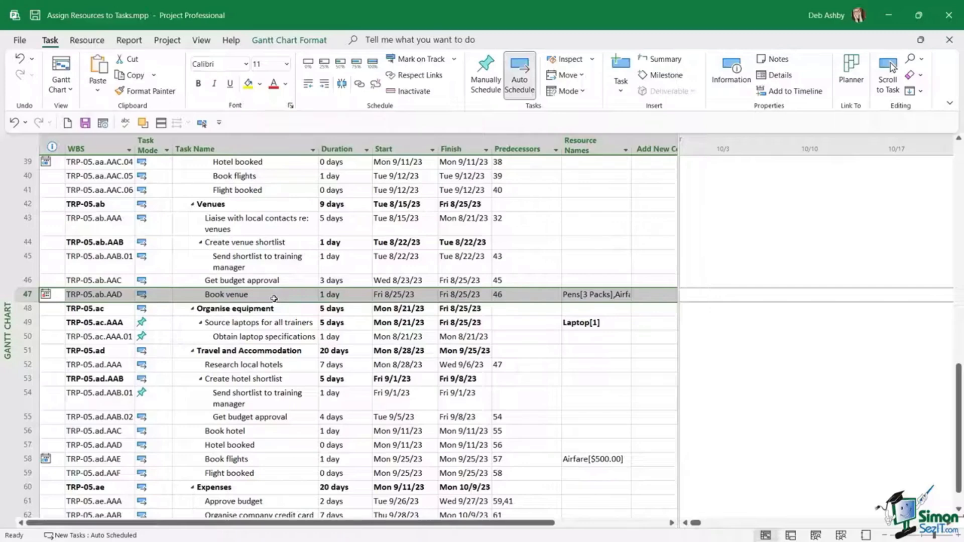
click(61, 84)
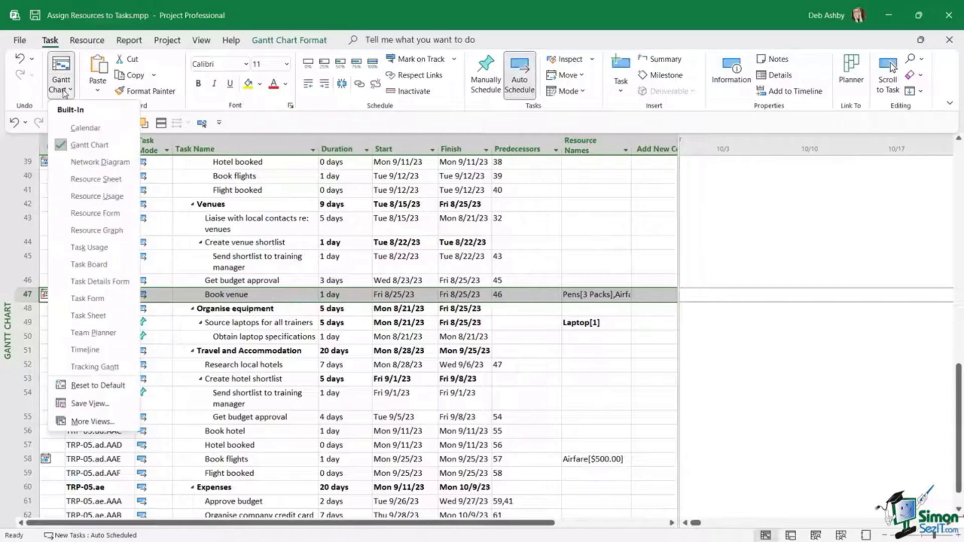
click(88, 299)
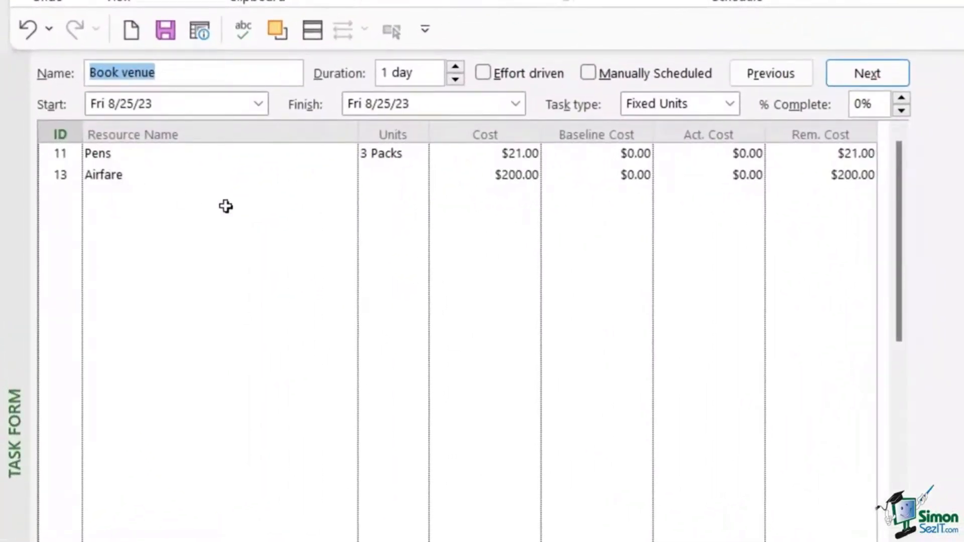
Step: Add Sandwiches to Book venue's resources with 2 units and apply the assignment
click(105, 195)
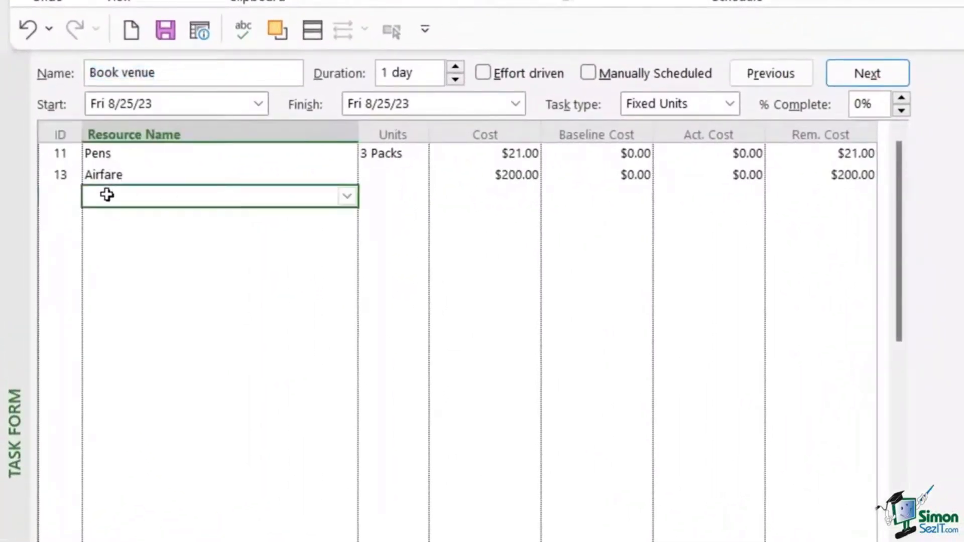
click(345, 200)
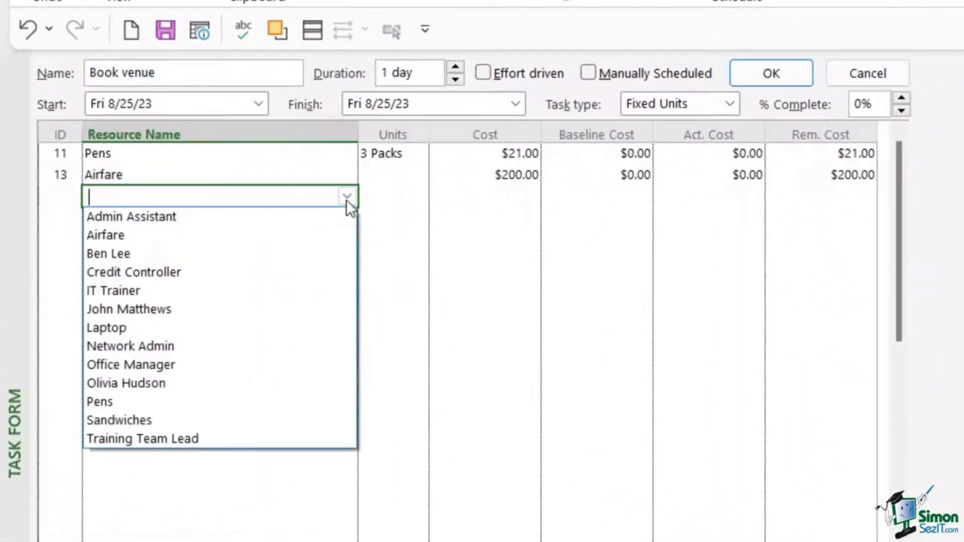
click(155, 418)
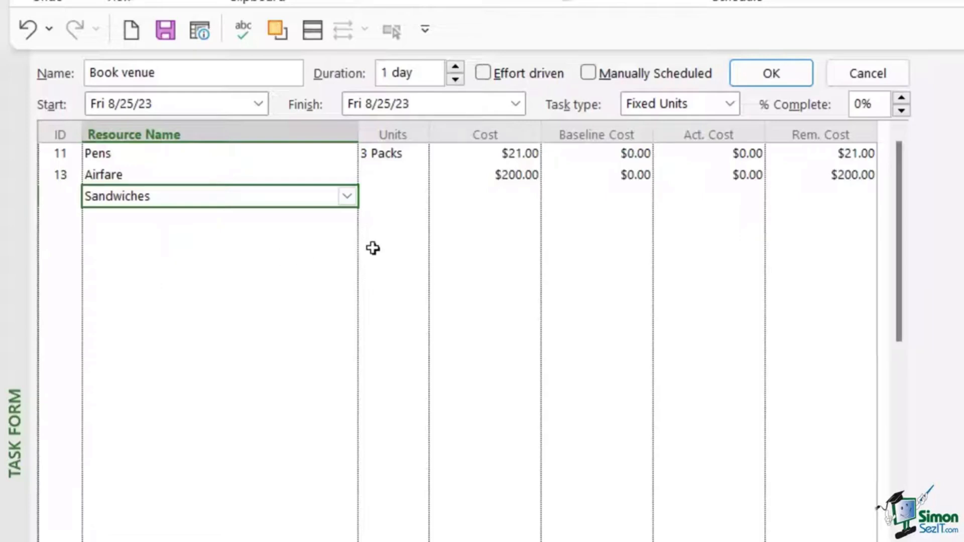
click(384, 198)
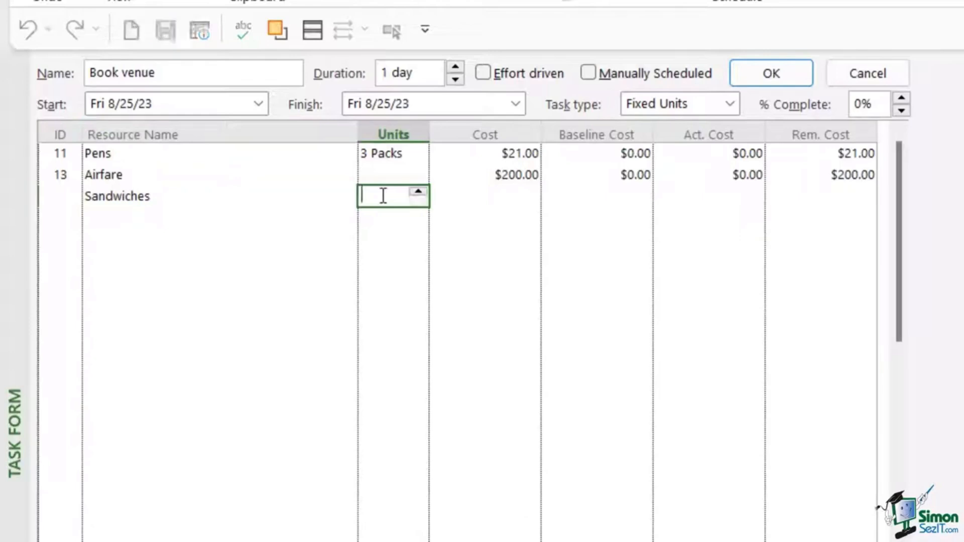
text(2)
click(762, 77)
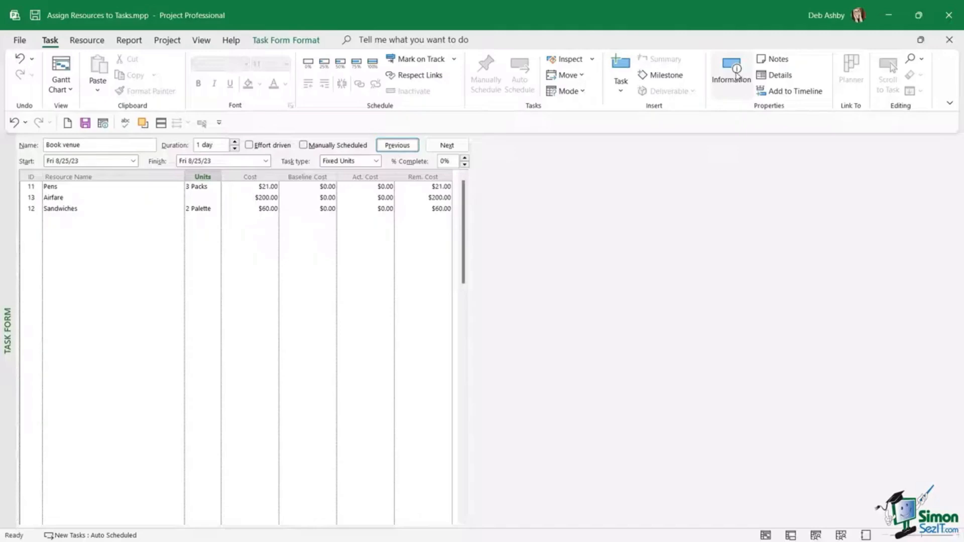
Step: Open the resource assignments in Book venue's Task Information and look through the resources available for another row
click(736, 76)
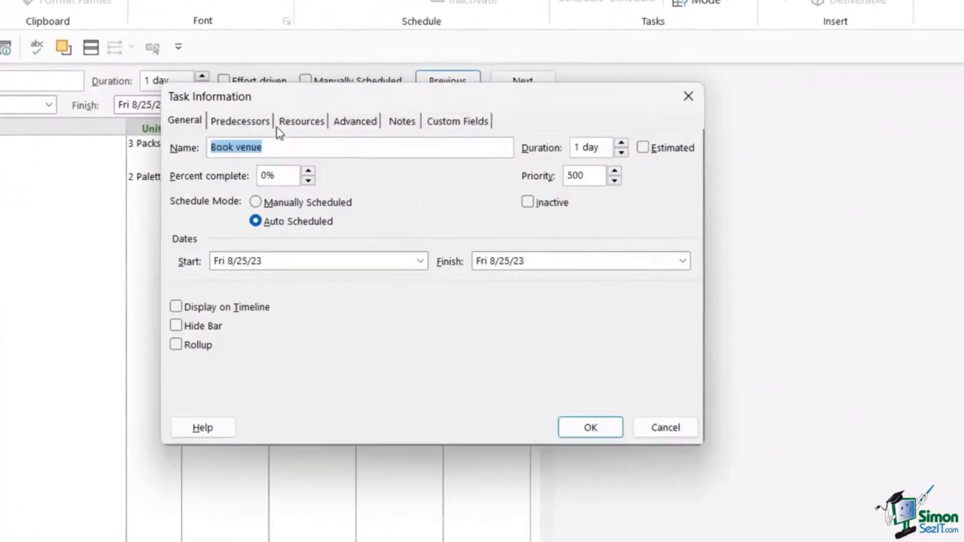
click(296, 125)
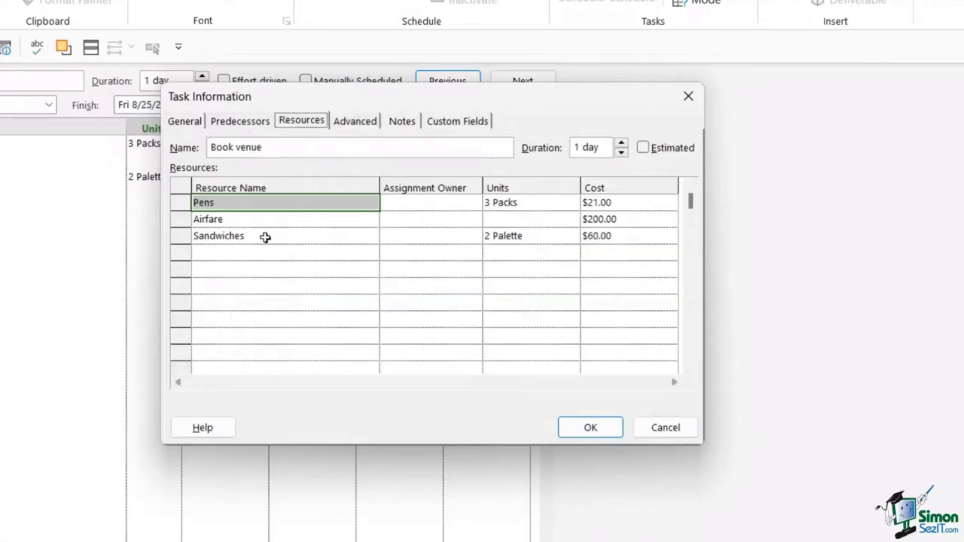
click(281, 254)
click(371, 253)
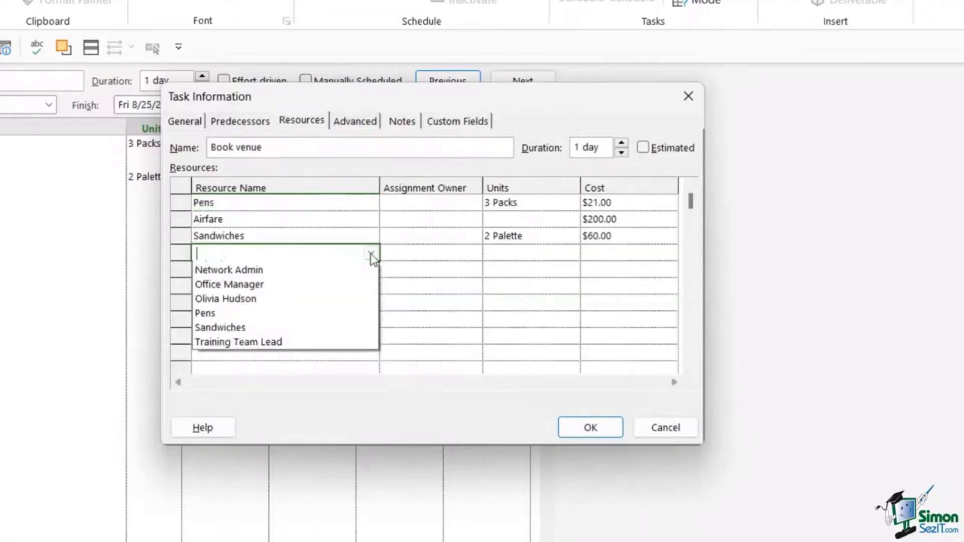
click(533, 117)
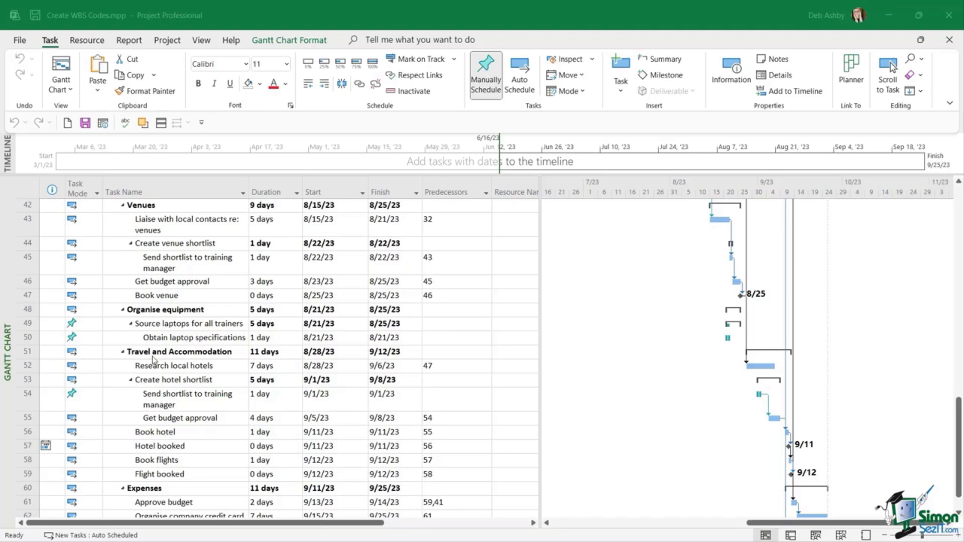
Step: Compare the two tasks named Get budget approval, under Venues and under Create hotel shortlist
click(174, 285)
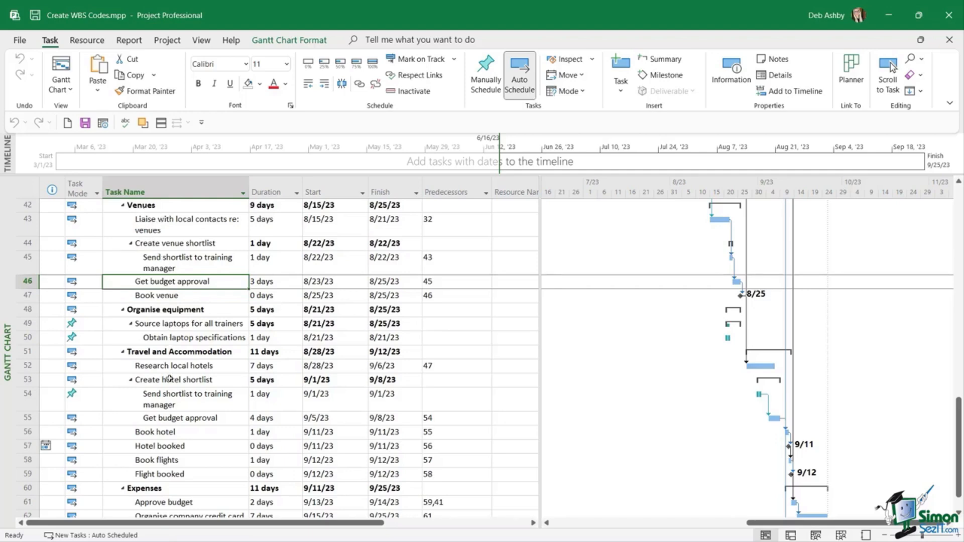
click(182, 420)
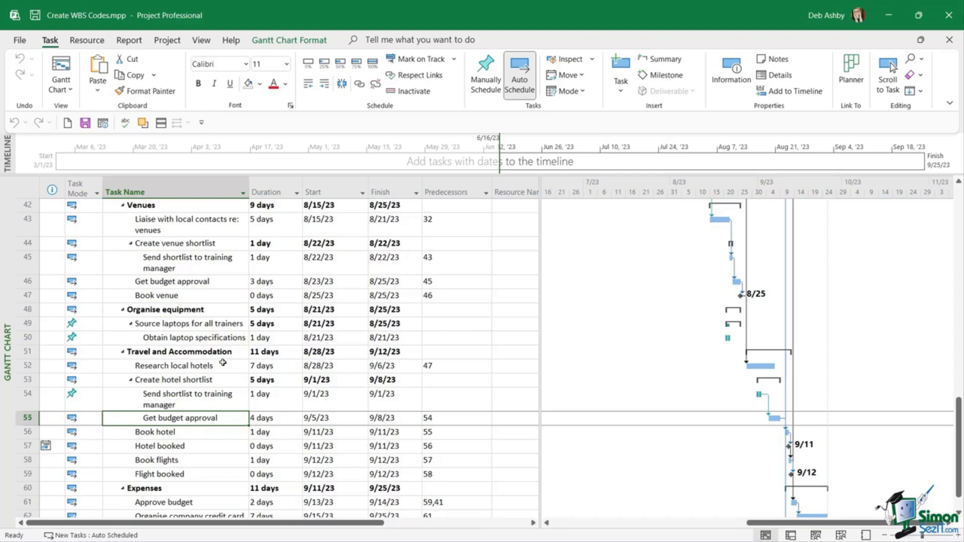
scroll(223, 362, up, 15)
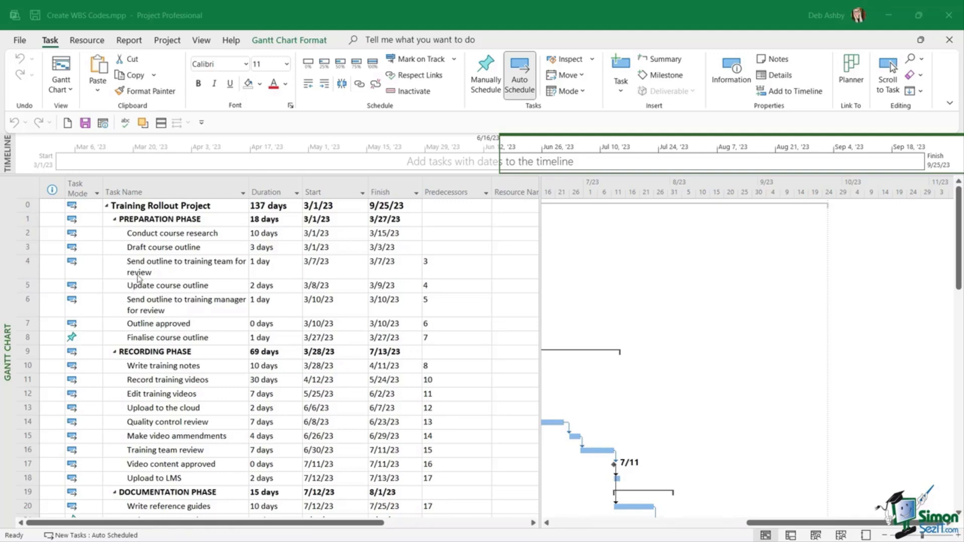
Step: Insert a WBS column in front of the Task Mode column in the Gantt table
key(ctrl+z)
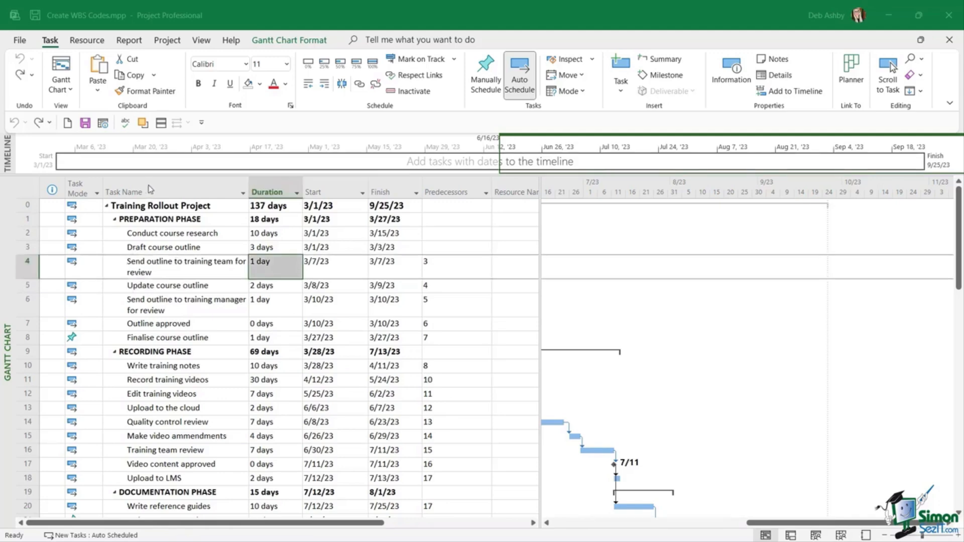
right_click(76, 189)
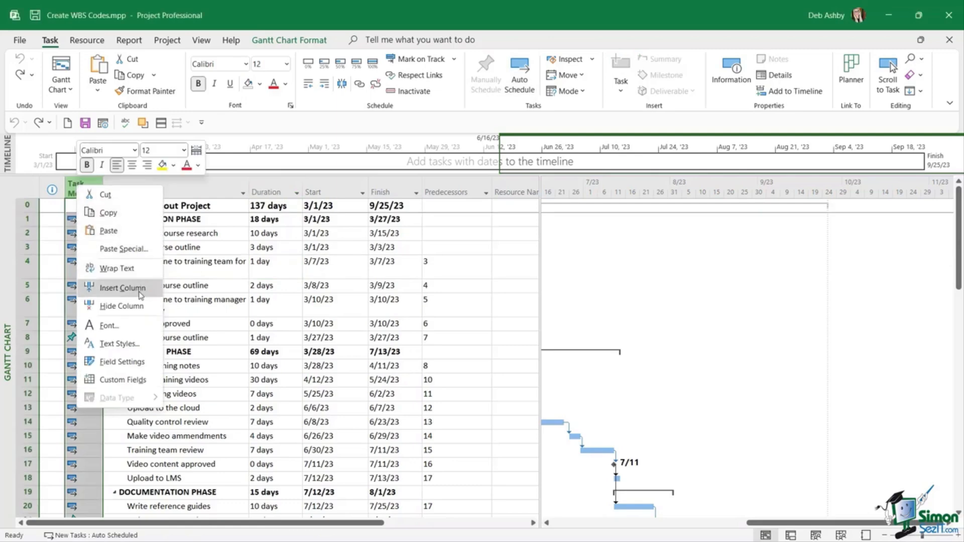
click(122, 288)
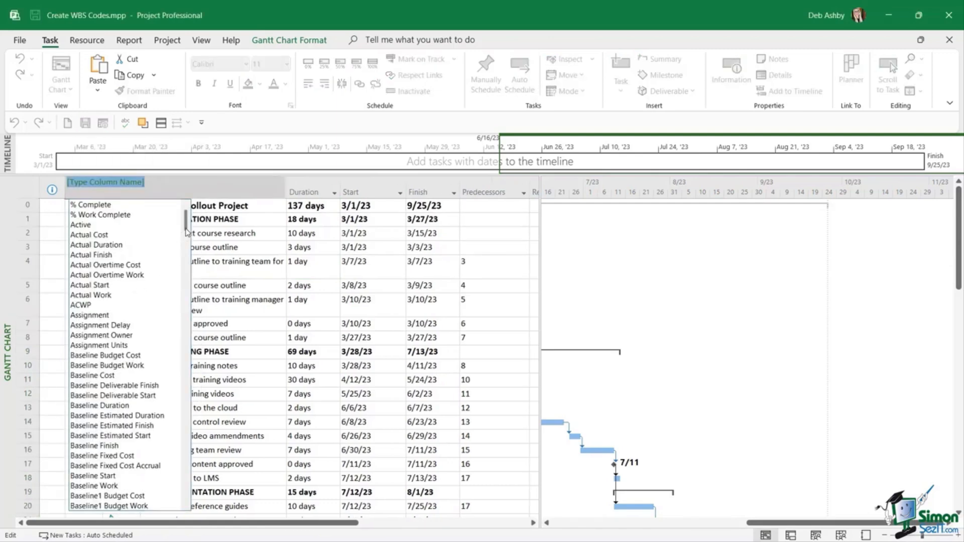
drag(186, 220, 183, 492)
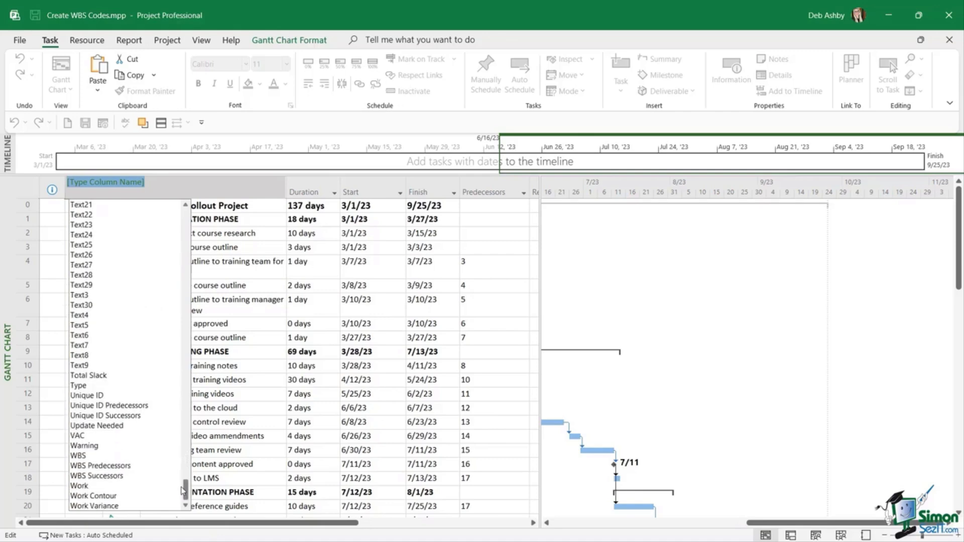
click(79, 456)
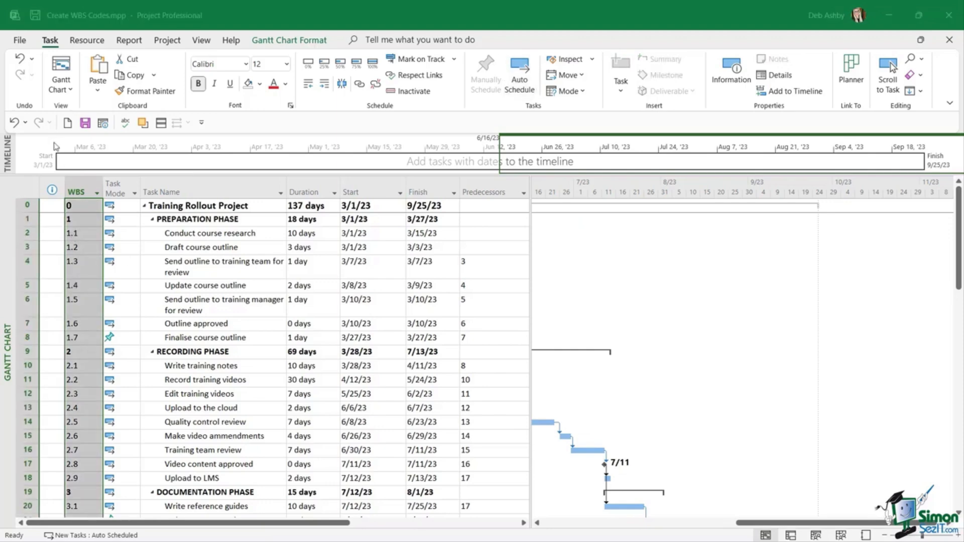
Step: Open the project's WBS code definition and set the project code prefix to TRP-
click(169, 43)
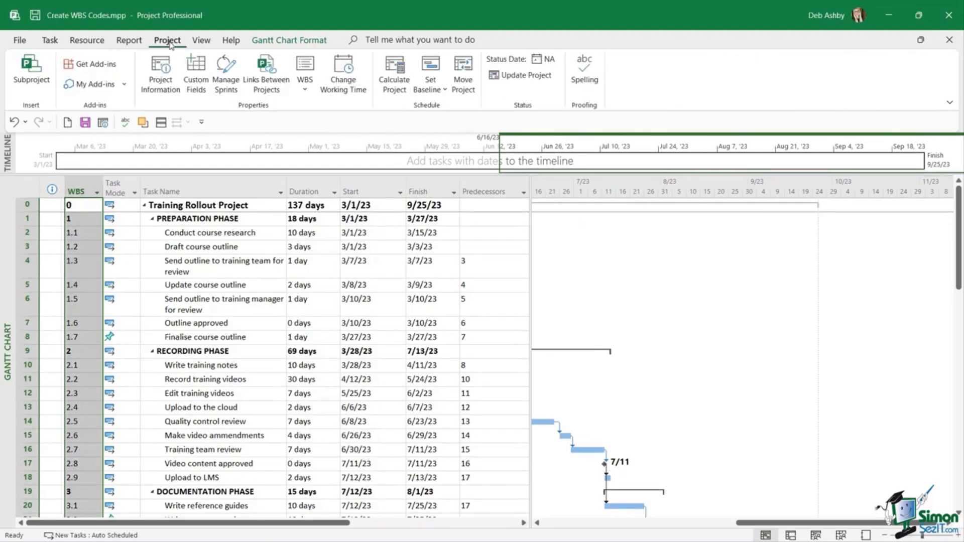
click(306, 91)
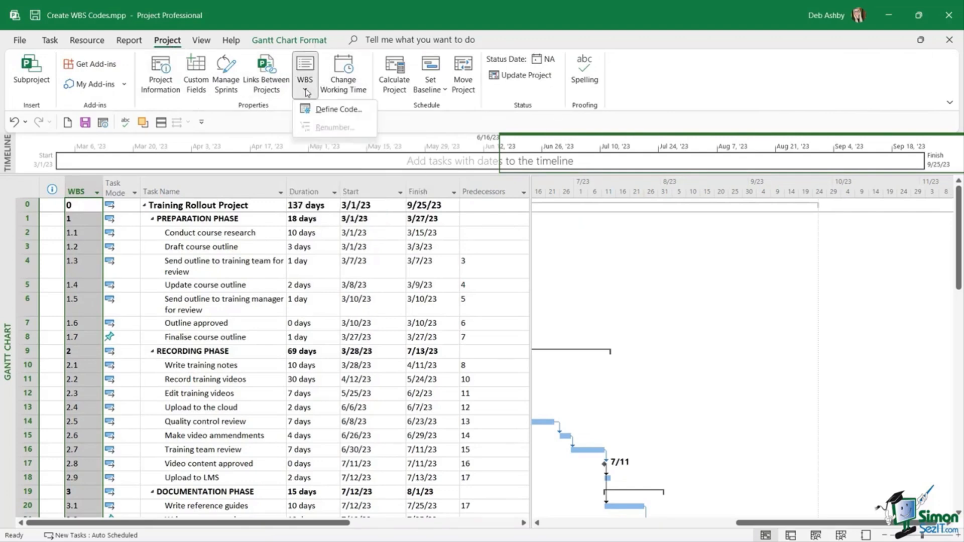
click(322, 110)
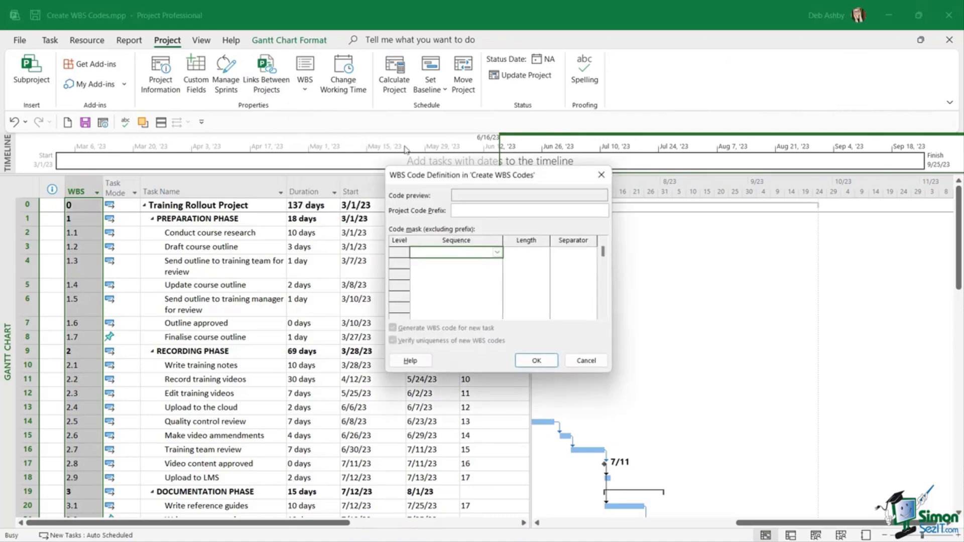
drag(505, 178, 350, 160)
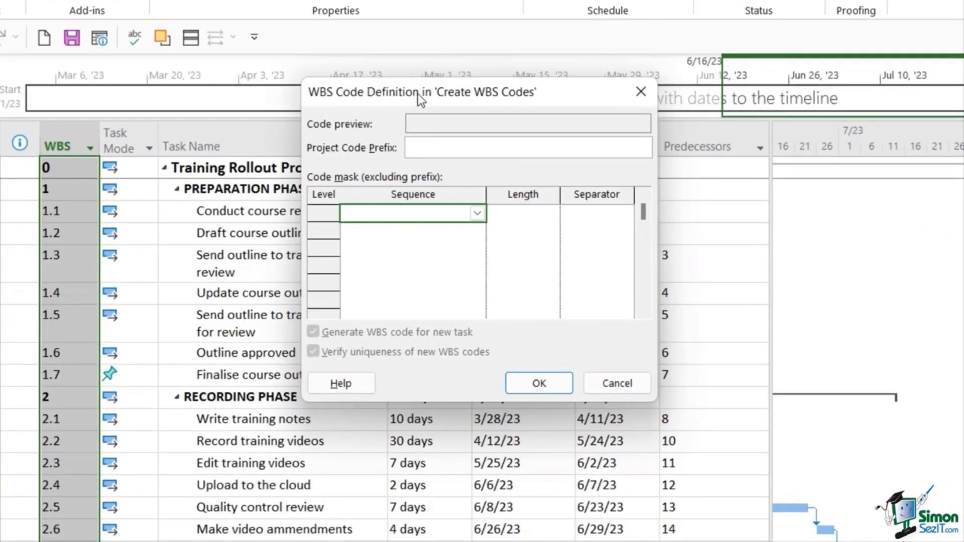
drag(418, 95, 418, 130)
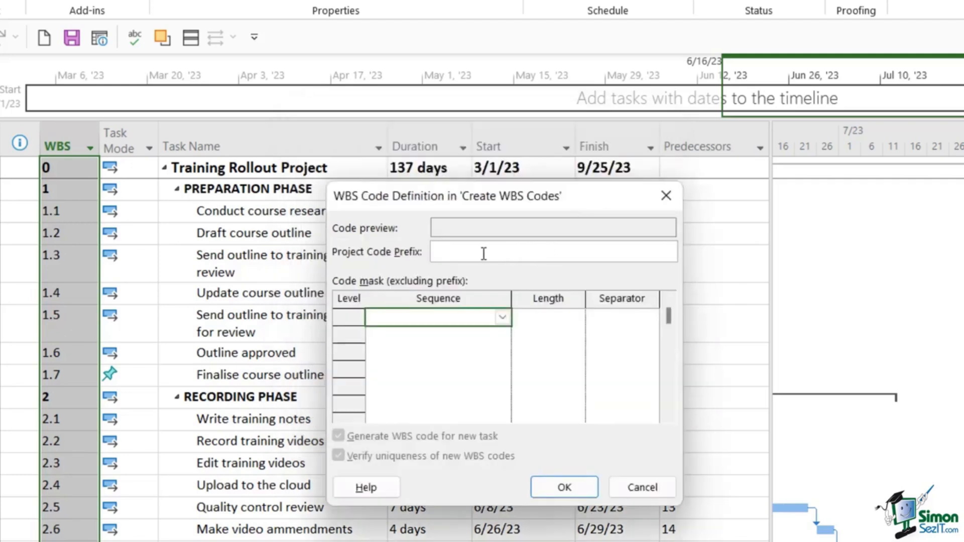
click(469, 254)
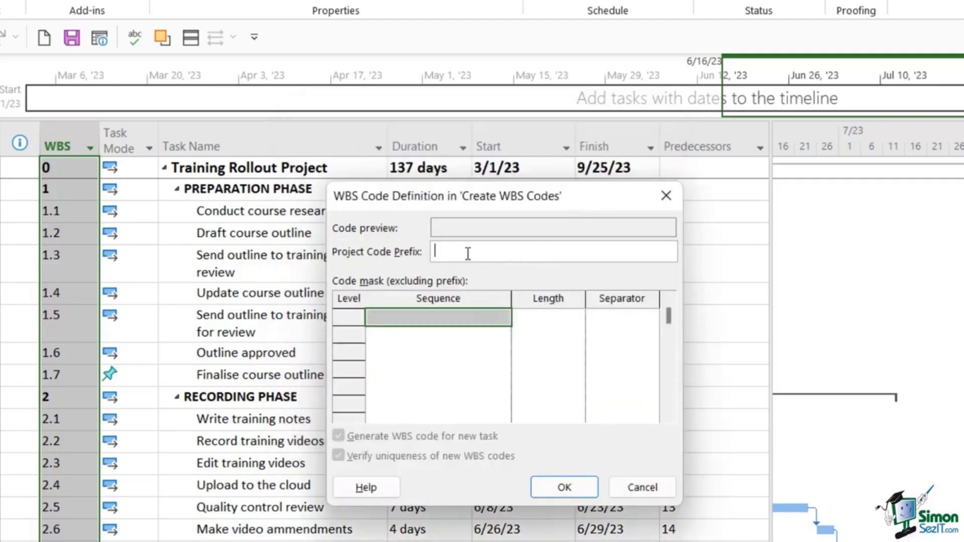
text(TRP-)
key(Tab)
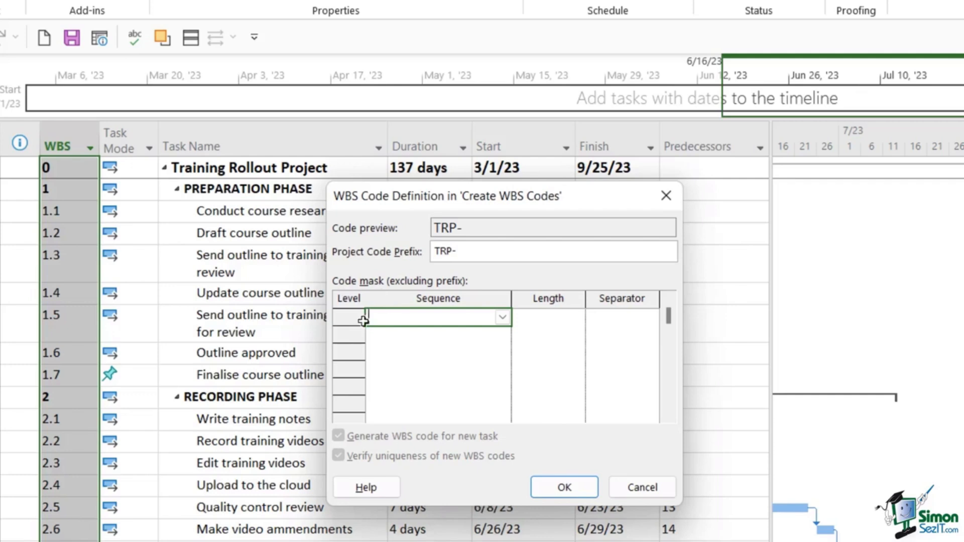
Step: Define level 1 of the WBS code mask as Numbers (ordered) with a length of 2
click(503, 318)
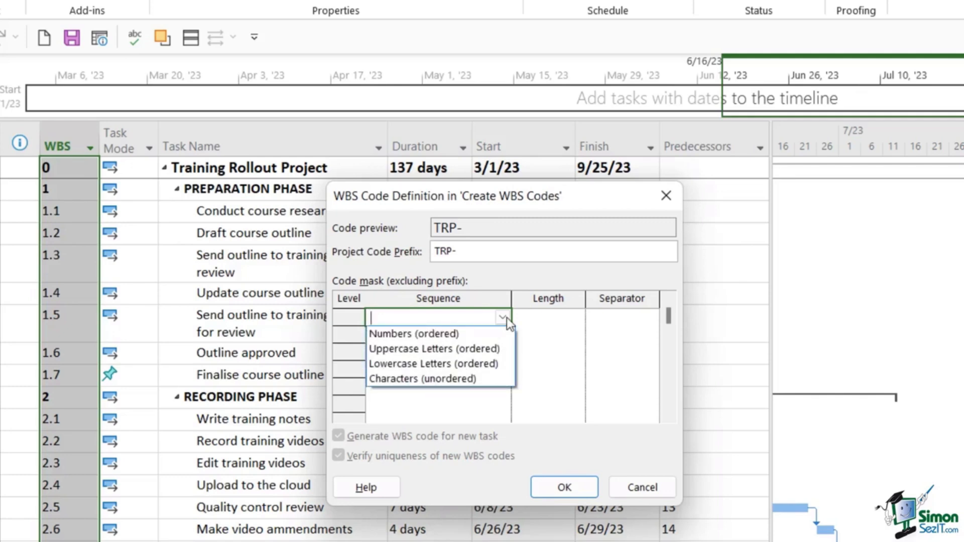
click(399, 335)
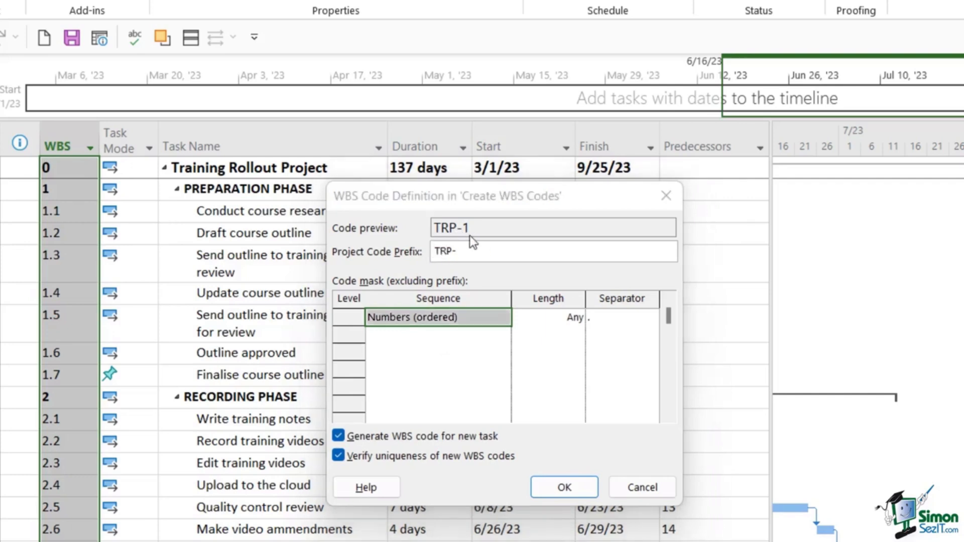
text(P-)
click(559, 319)
click(577, 318)
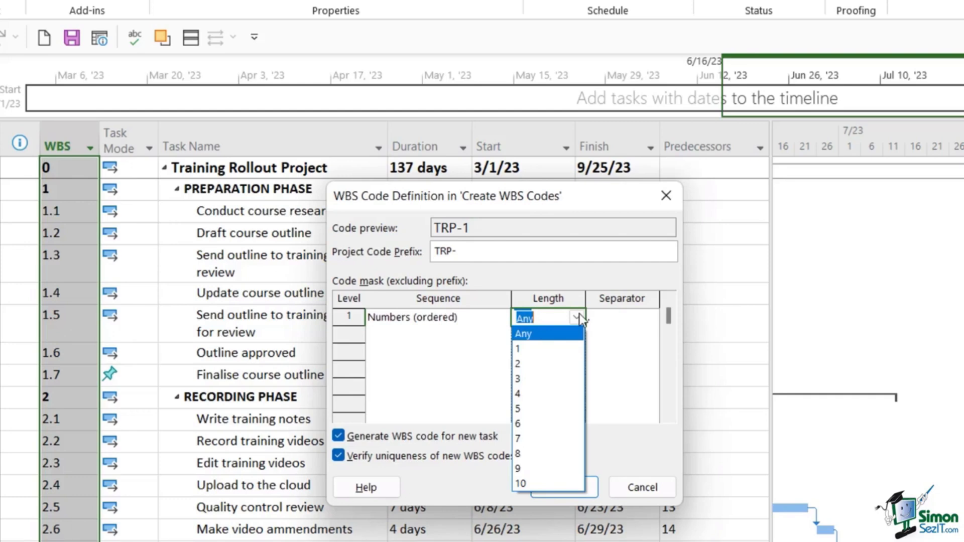
click(520, 362)
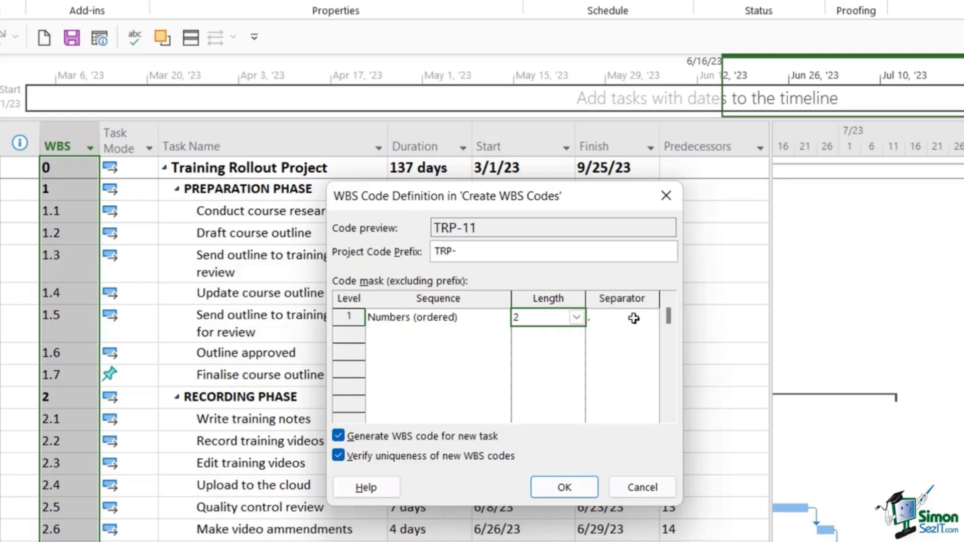
Step: Define level 2 of the WBS code mask as Lowercase Letters (ordered) with a length of 2
click(387, 336)
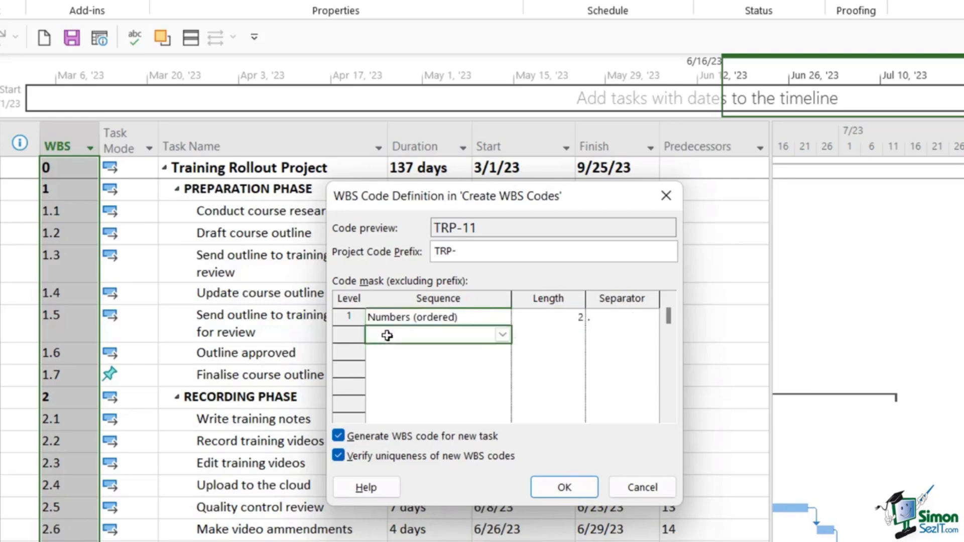
click(502, 335)
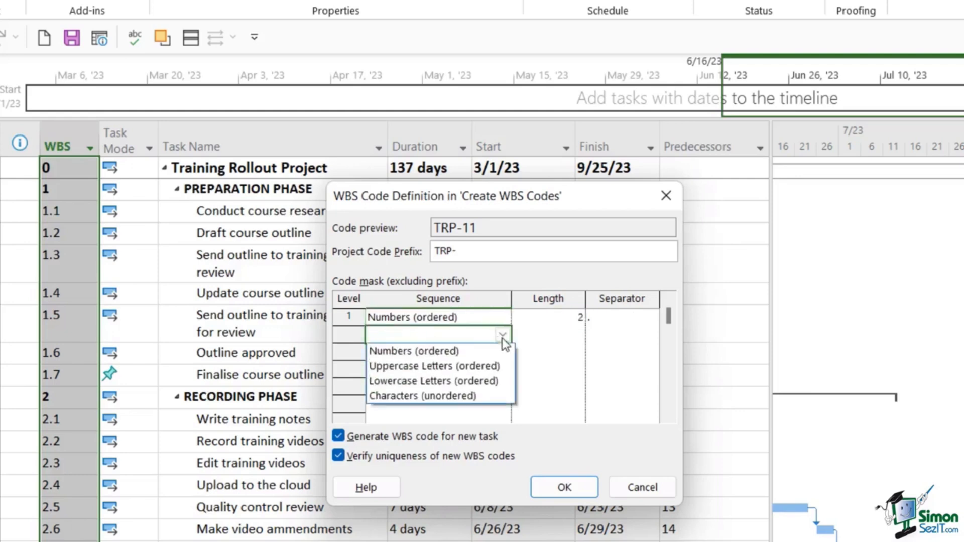
click(417, 381)
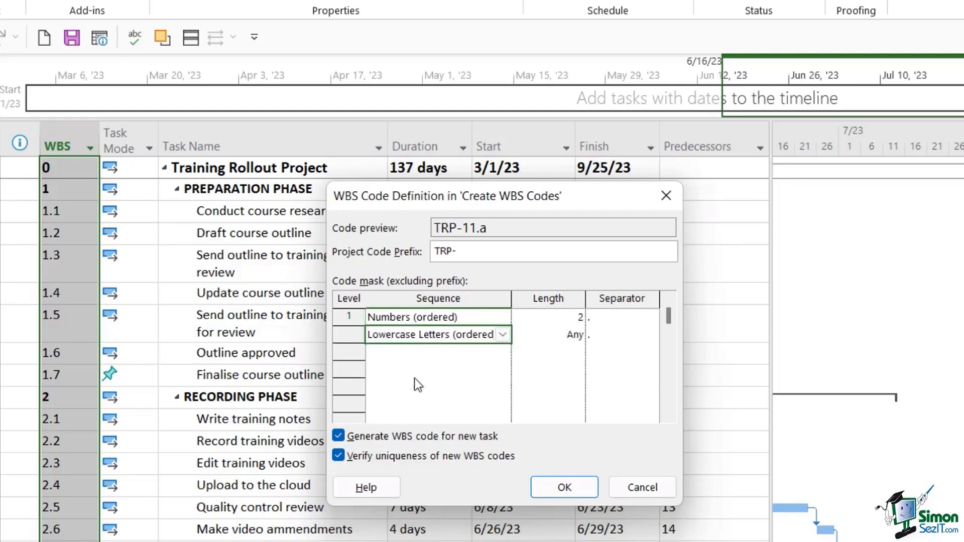
click(575, 337)
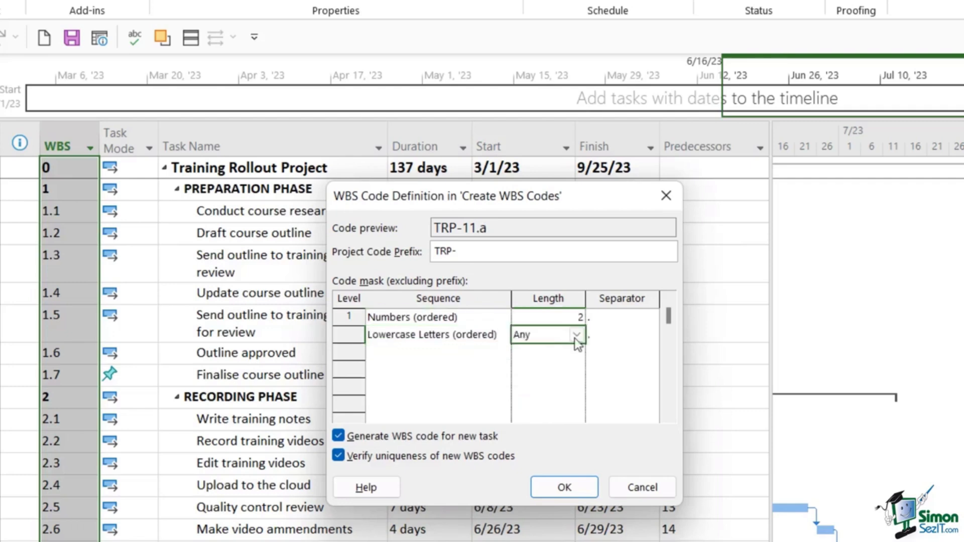
click(577, 334)
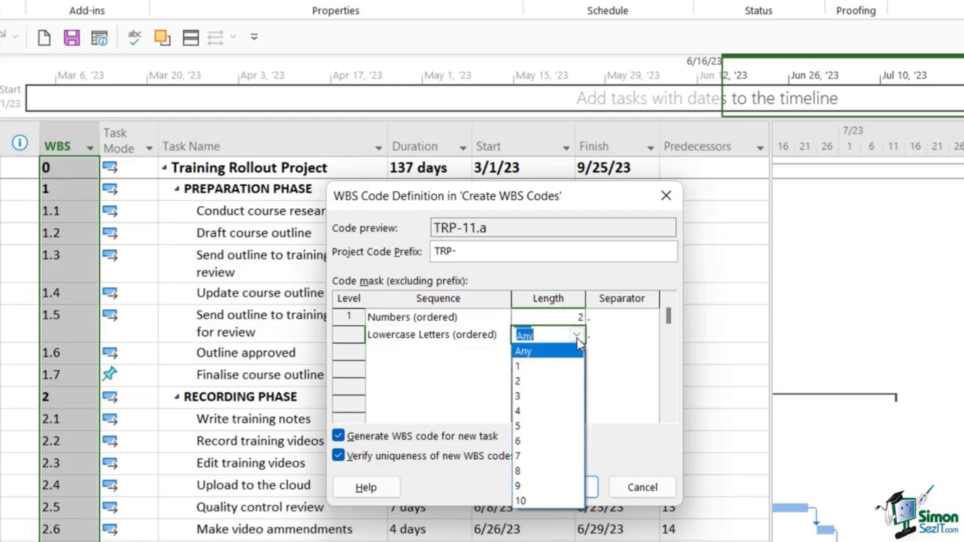
click(533, 378)
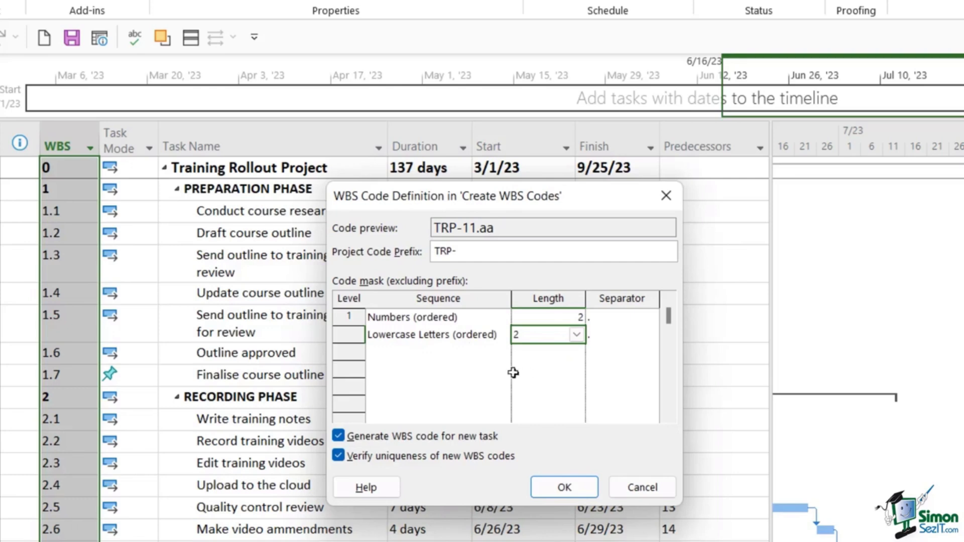
Step: Define level 3 of the WBS code mask as Uppercase Letters (ordered) with a length of 3
click(472, 351)
click(503, 353)
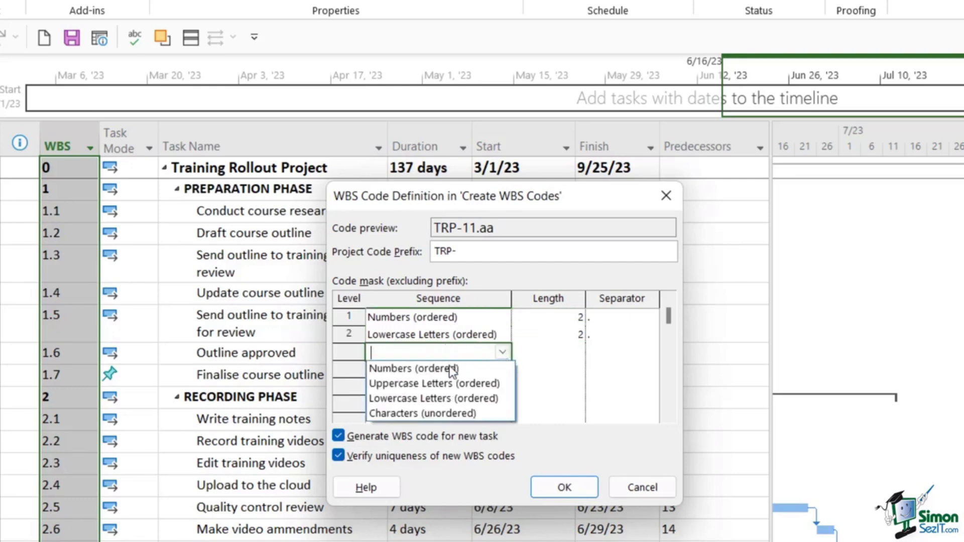
click(382, 383)
click(553, 353)
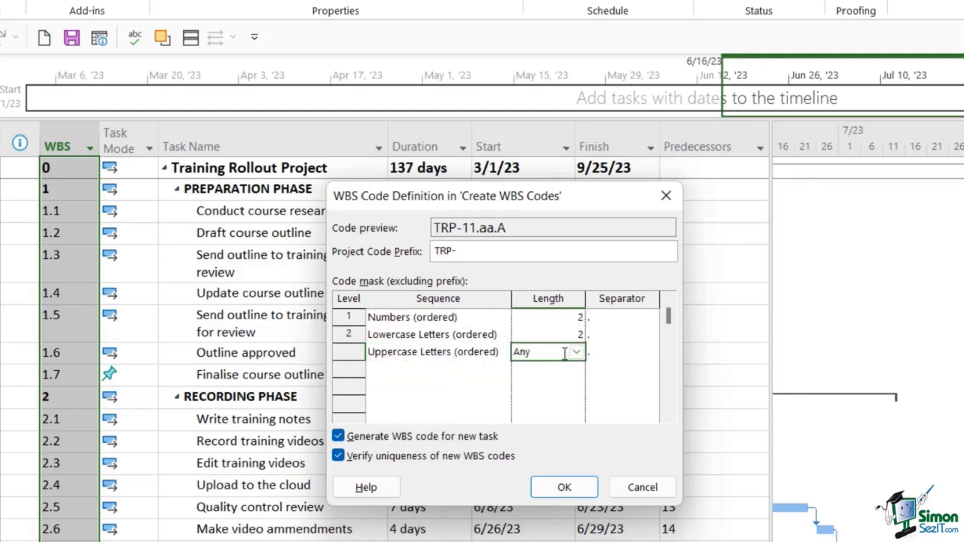
click(578, 352)
click(532, 413)
Step: Define level 4 of the WBS code mask as Numbers (ordered) with a length of 2
click(501, 372)
click(503, 370)
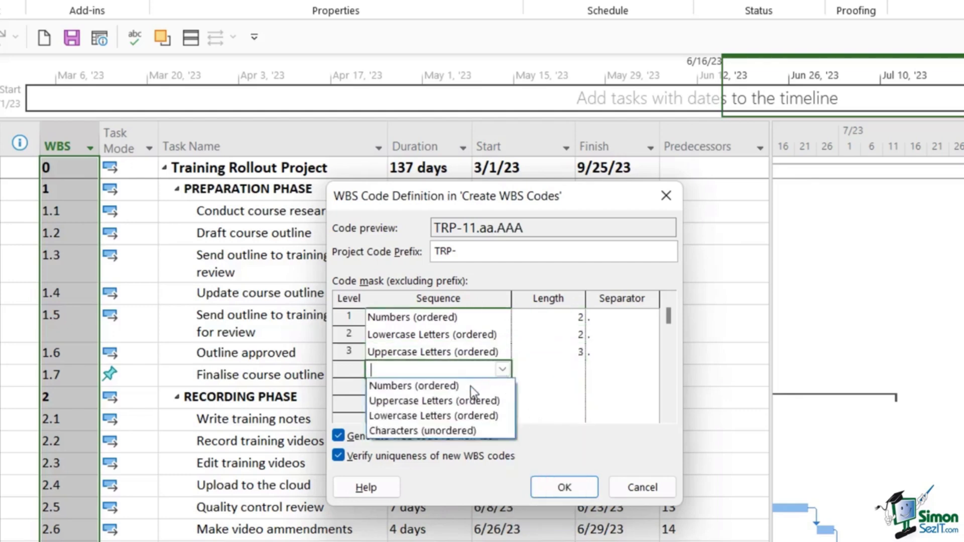
click(454, 384)
click(573, 370)
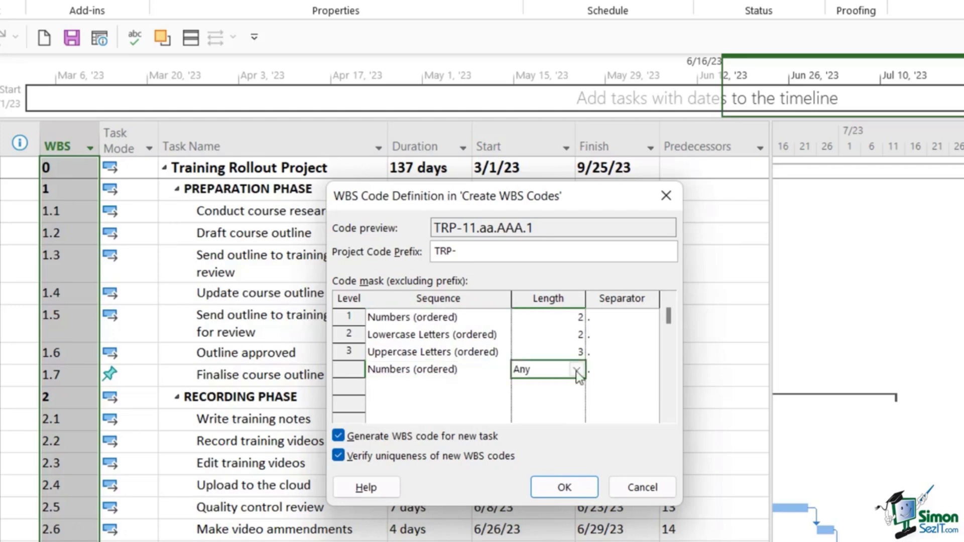
click(577, 370)
click(535, 412)
Step: Define level 5 of the WBS code mask as Numbers (ordered) and apply the code definition to the project
click(442, 391)
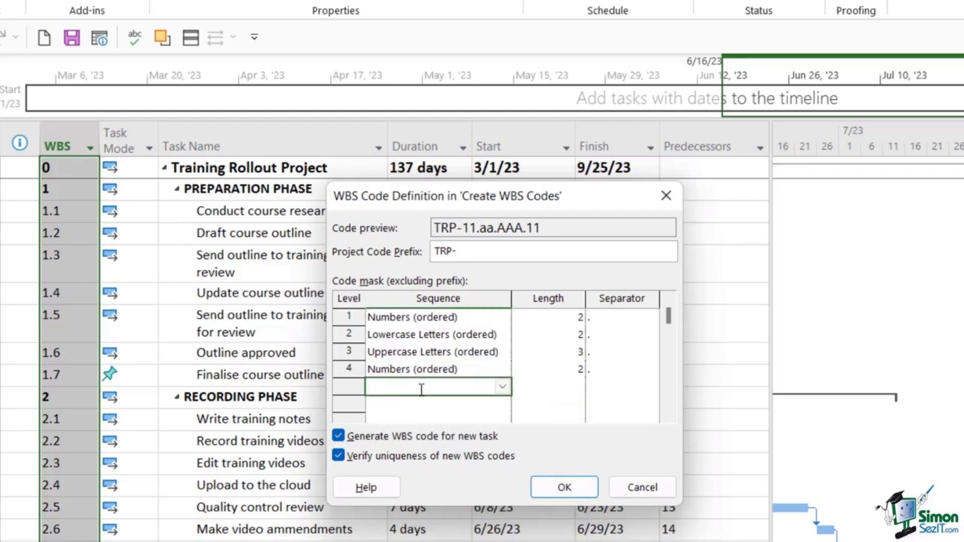
click(503, 387)
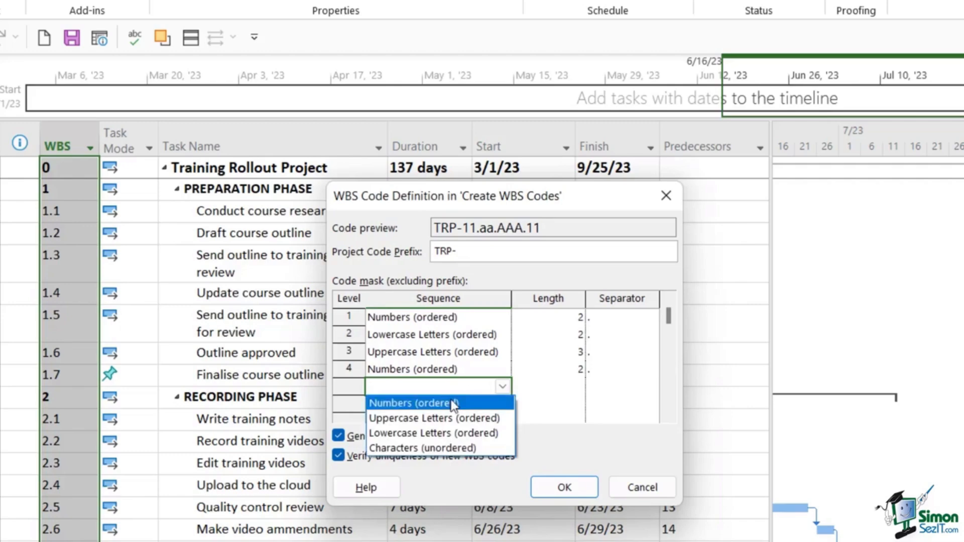
click(393, 402)
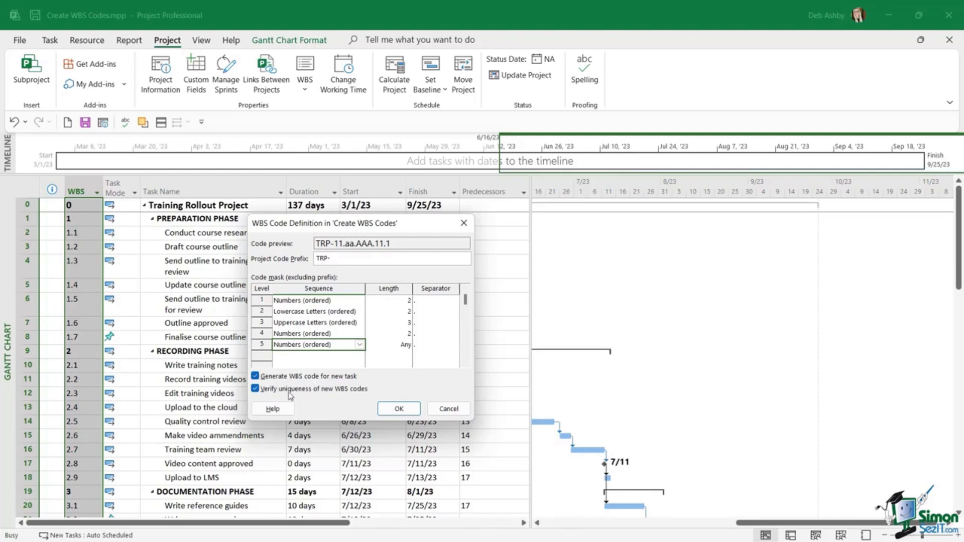
click(407, 414)
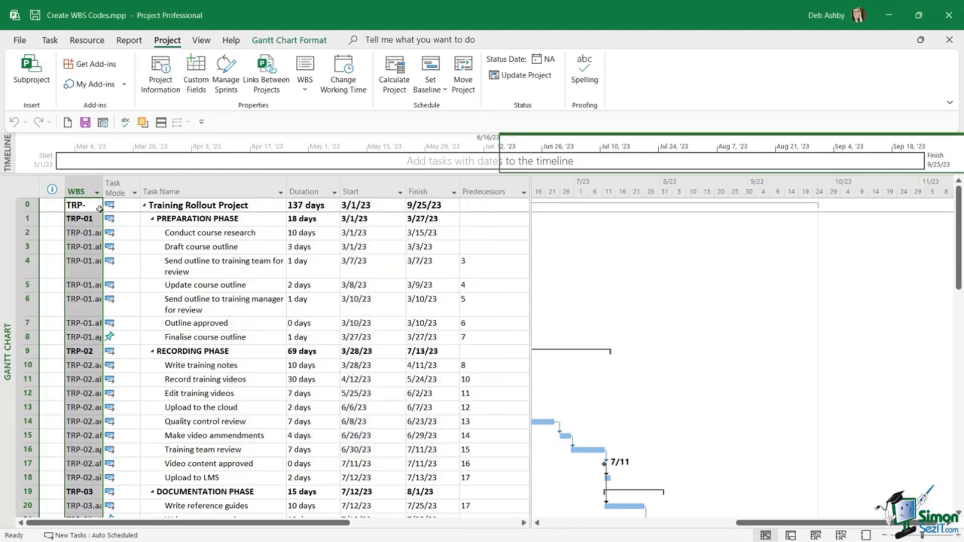
Step: Widen the WBS column to fit the full codes and check the PREPARATION PHASE and RECORDING PHASE rows
mouse_move(104, 179)
mouse_down()
mouse_move(133, 184)
mouse_move(119, 185)
mouse_up()
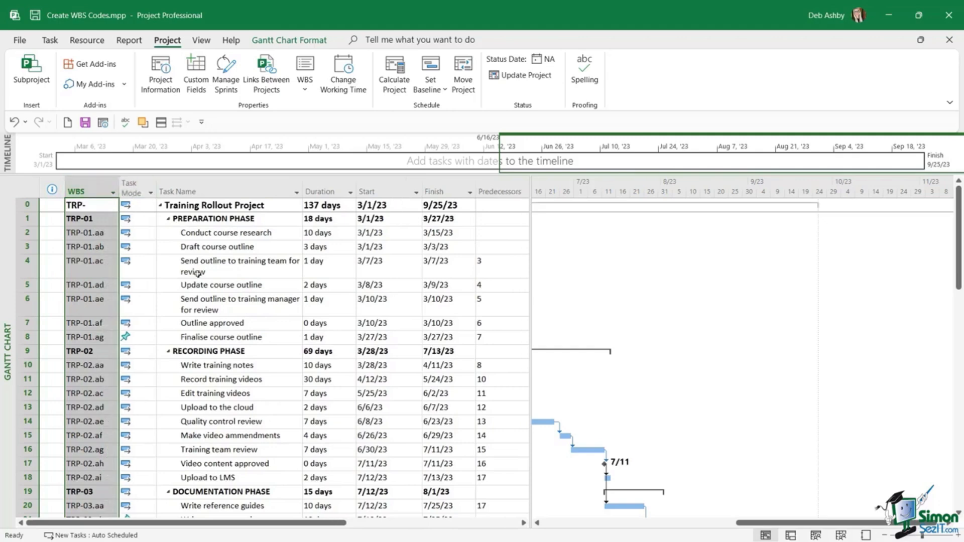
click(197, 219)
click(199, 358)
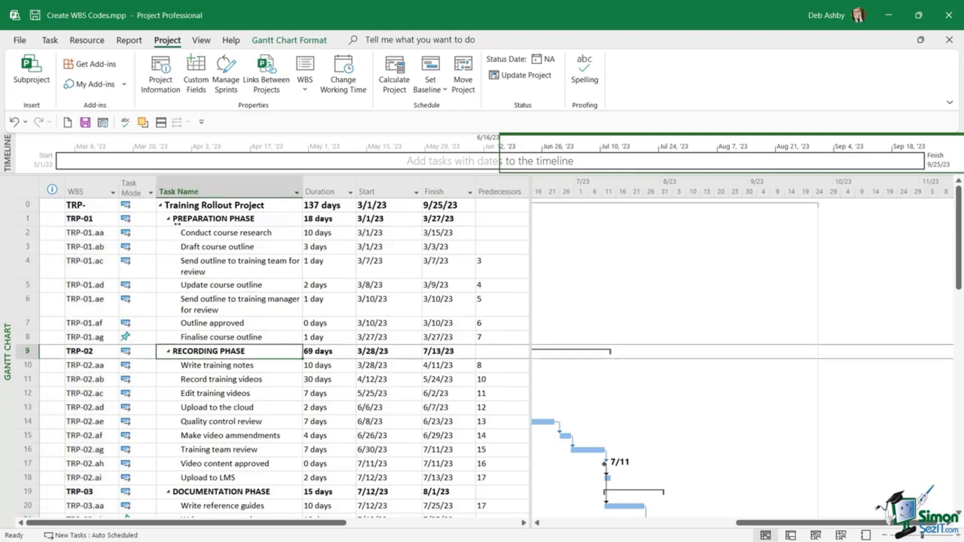
Step: Check the WBS codes of the phase rows from PREPARATION PHASE down to the subtasks under LIVE TRAINING PHASE
click(179, 221)
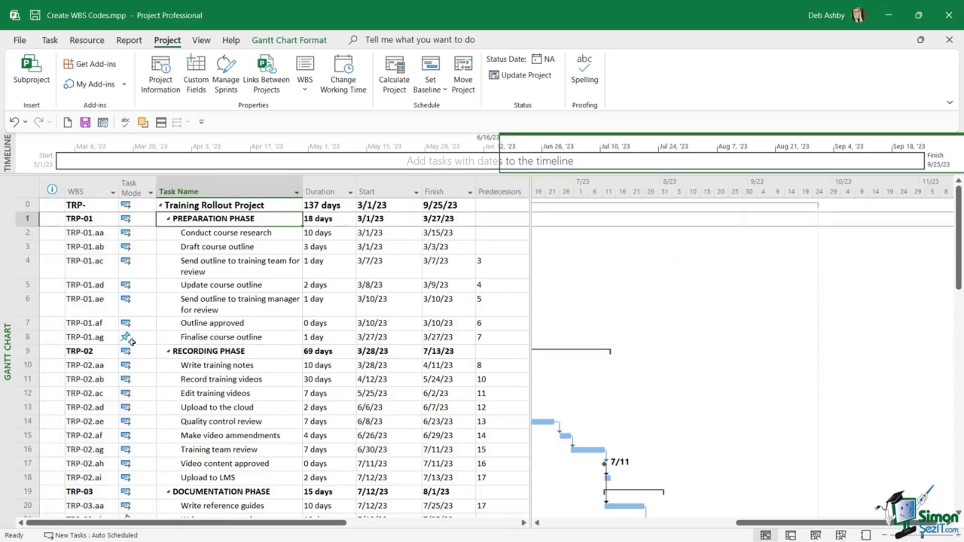
click(204, 353)
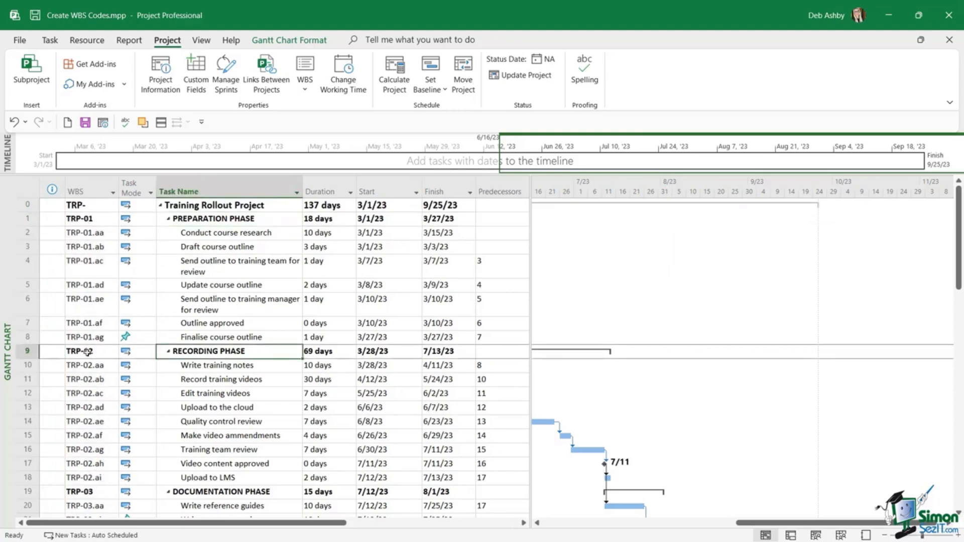
click(191, 493)
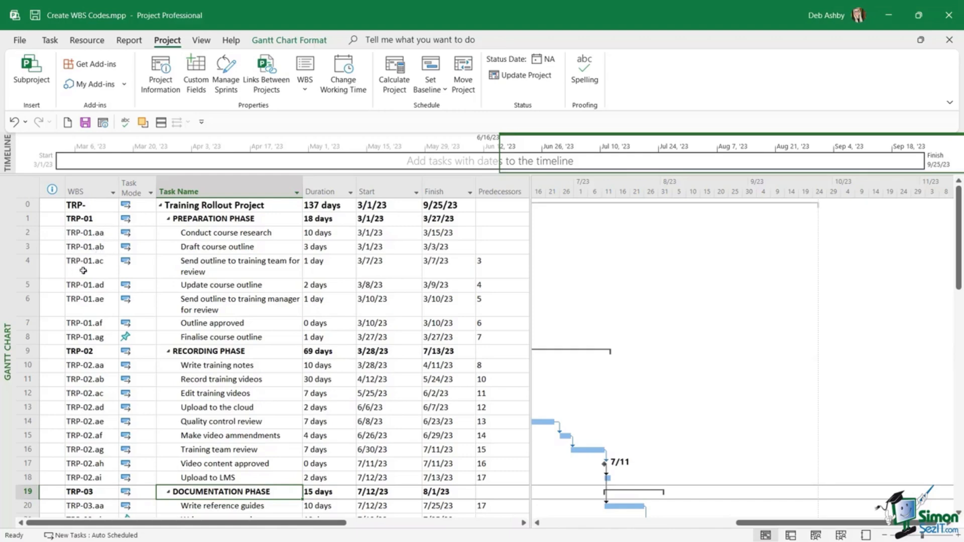
scroll(184, 337, down, 2)
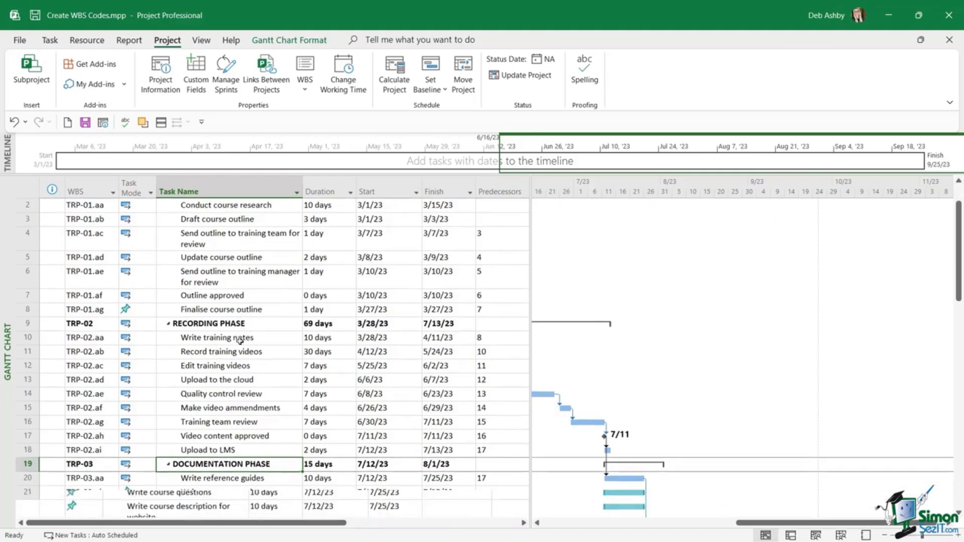
scroll(183, 336, down, 5)
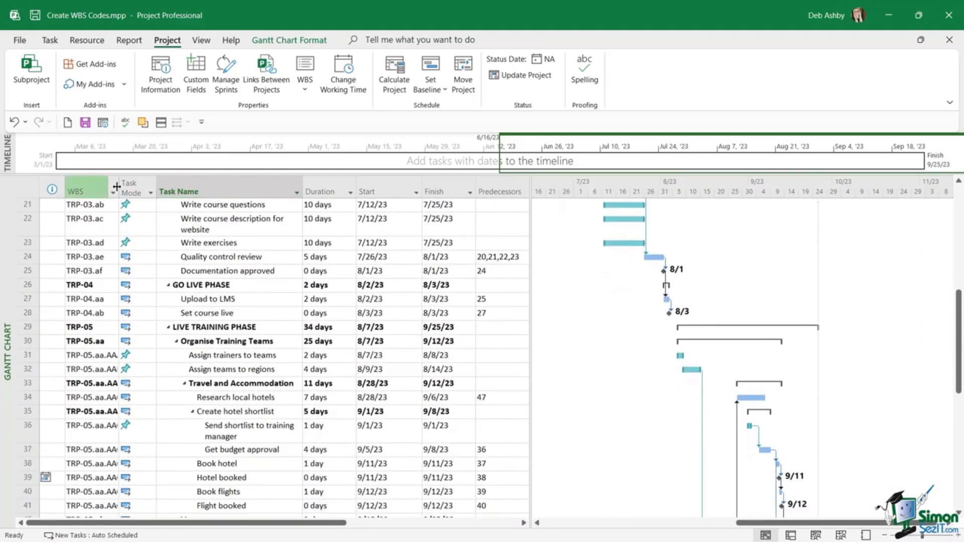
Step: Widen the WBS column to read the full code of Assign trainers to teams, and narrow the column slightly again
drag(119, 189, 157, 189)
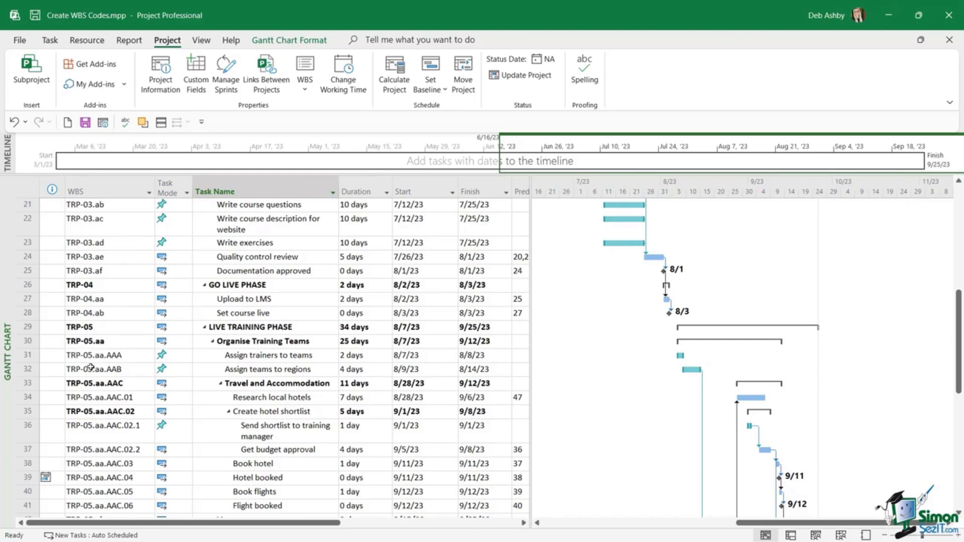
click(27, 355)
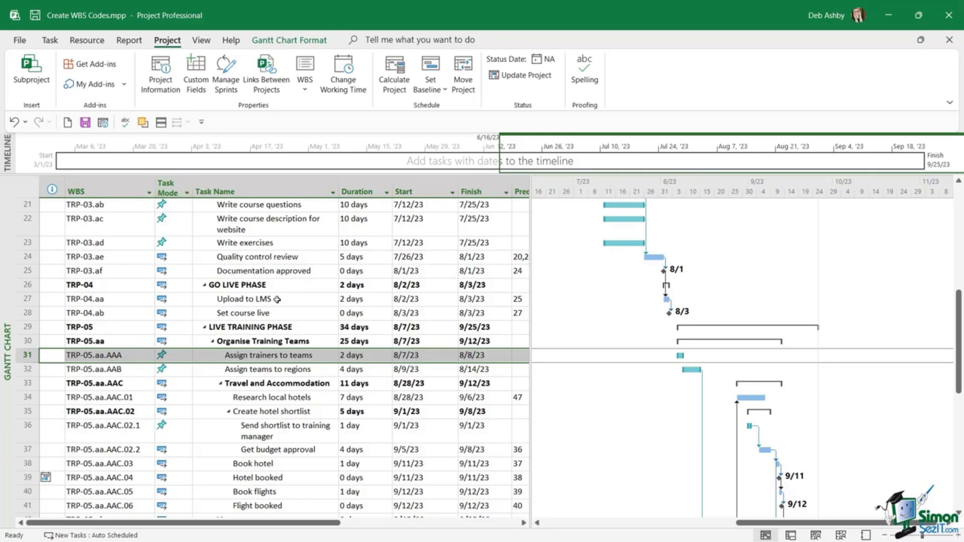
scroll(293, 299, up, 7)
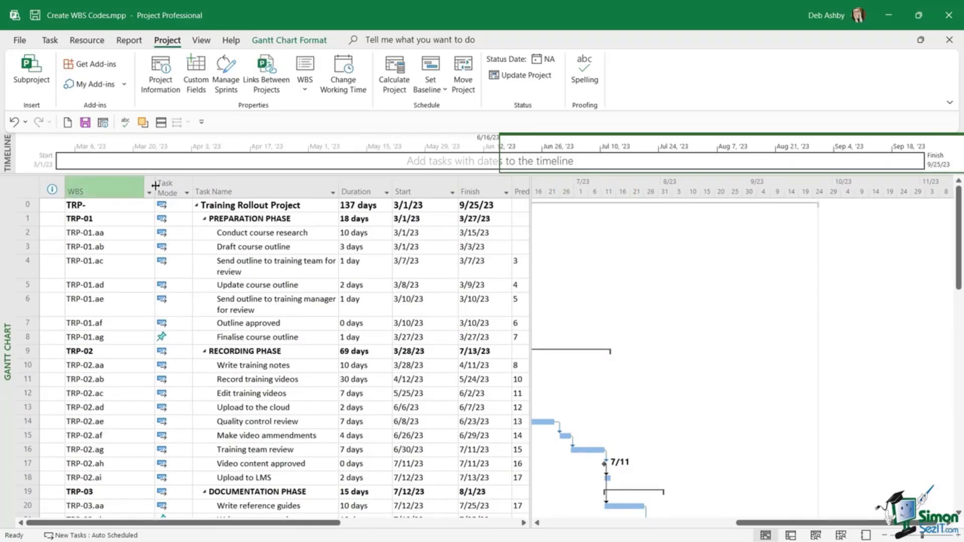
drag(156, 186, 135, 186)
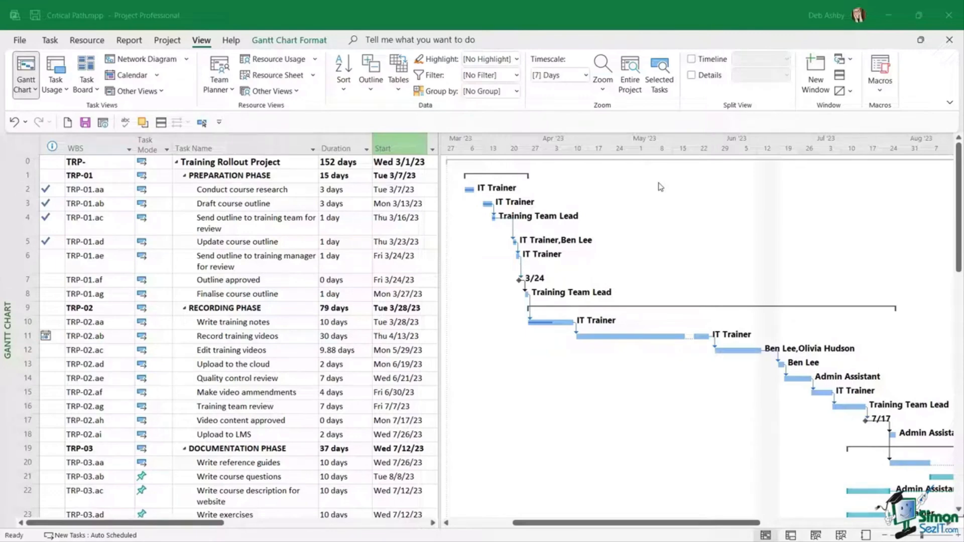
Step: Turn on critical task highlighting in the Critical Path.mpp Gantt chart and look over the bars of the LIVE TRAINING PHASE
click(295, 44)
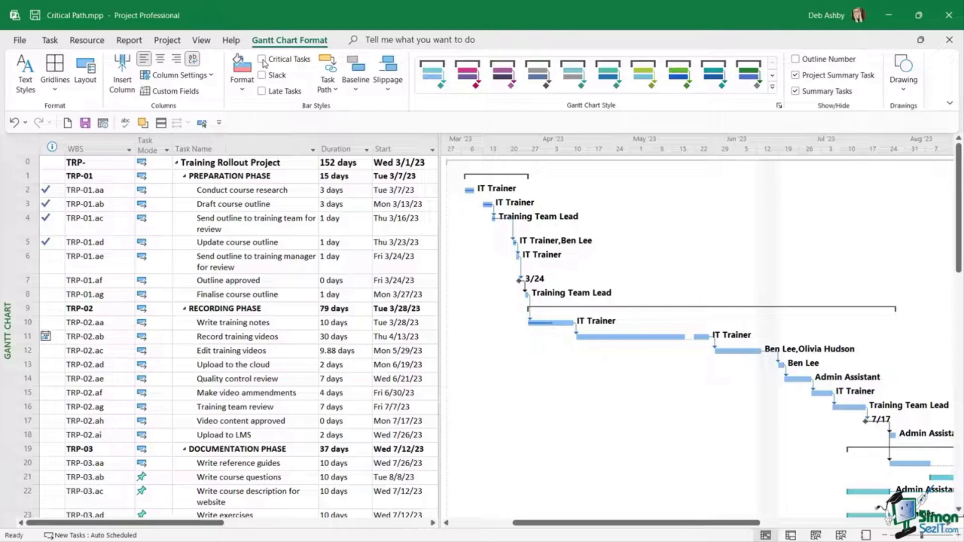
click(263, 62)
scroll(631, 239, down, 4)
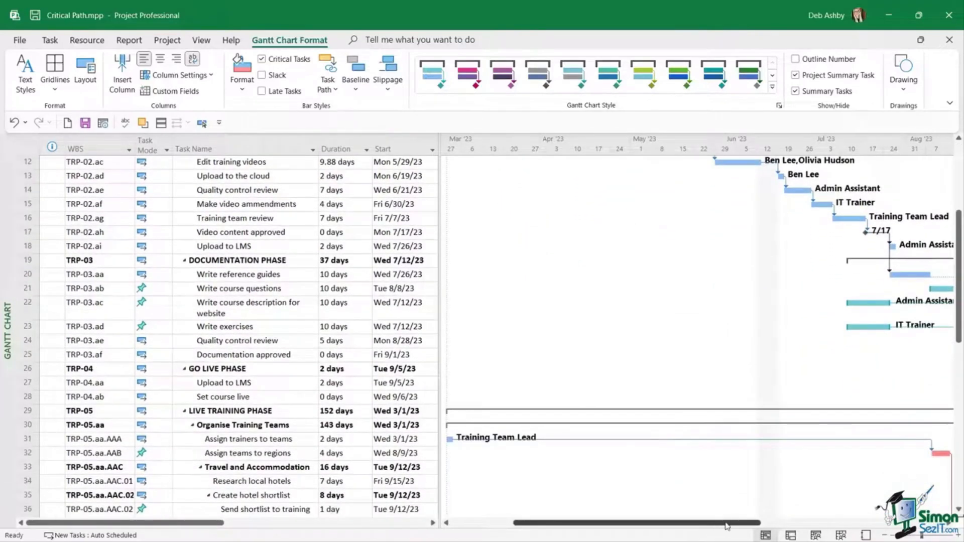
drag(727, 524, 848, 524)
scroll(795, 343, down, 6)
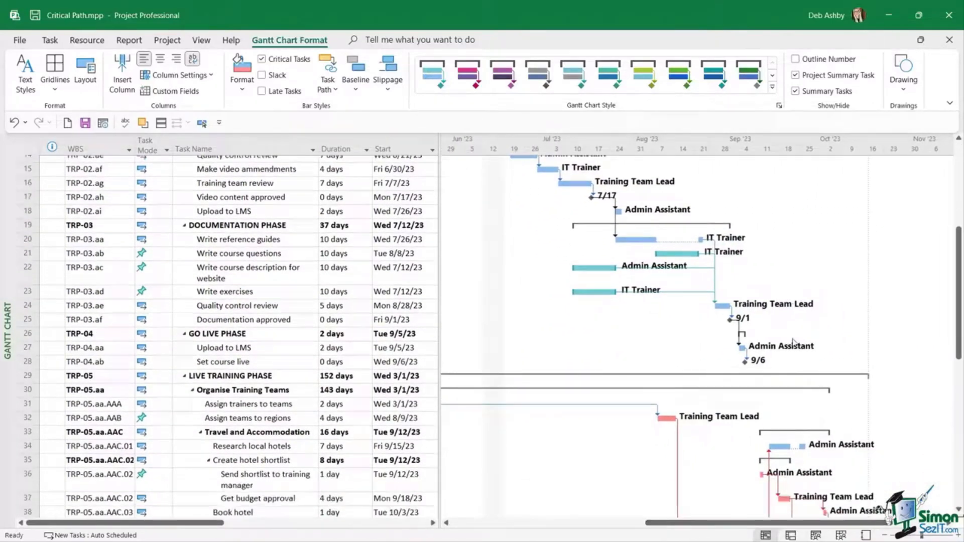
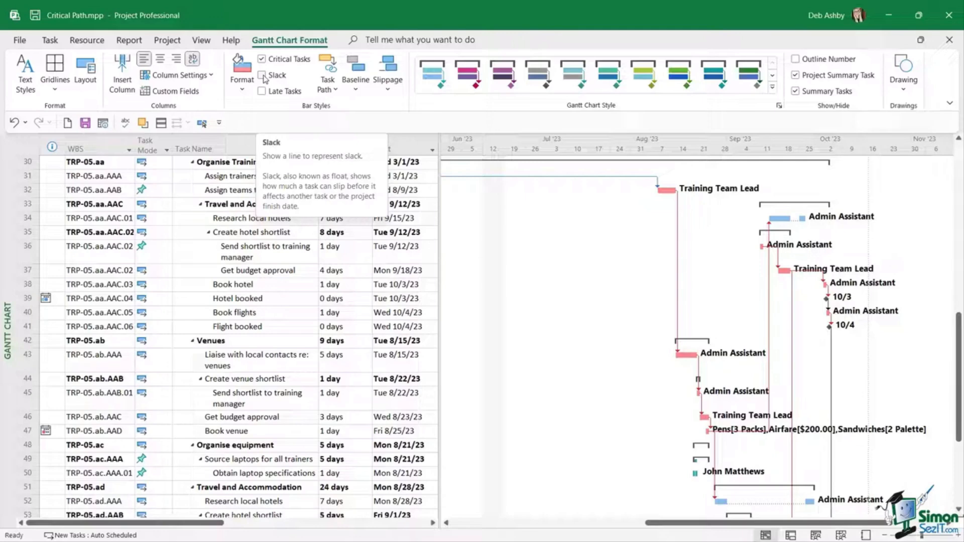
Step: Display slack lines on the Gantt chart and check them on the RECORDING, DOCUMENTATION and GO LIVE PHASE tasks
scroll(692, 253, up, 10)
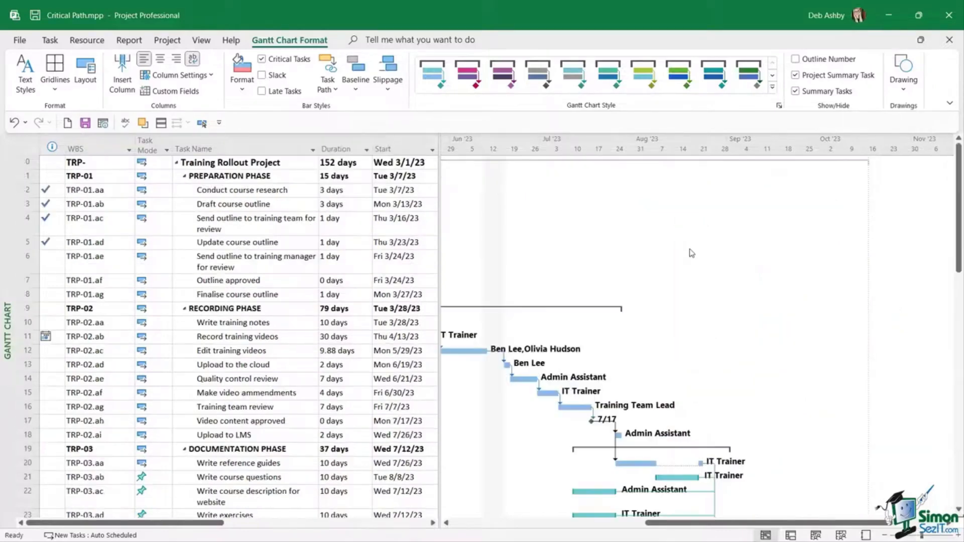
scroll(693, 253, down, 3)
scroll(692, 253, up, 1)
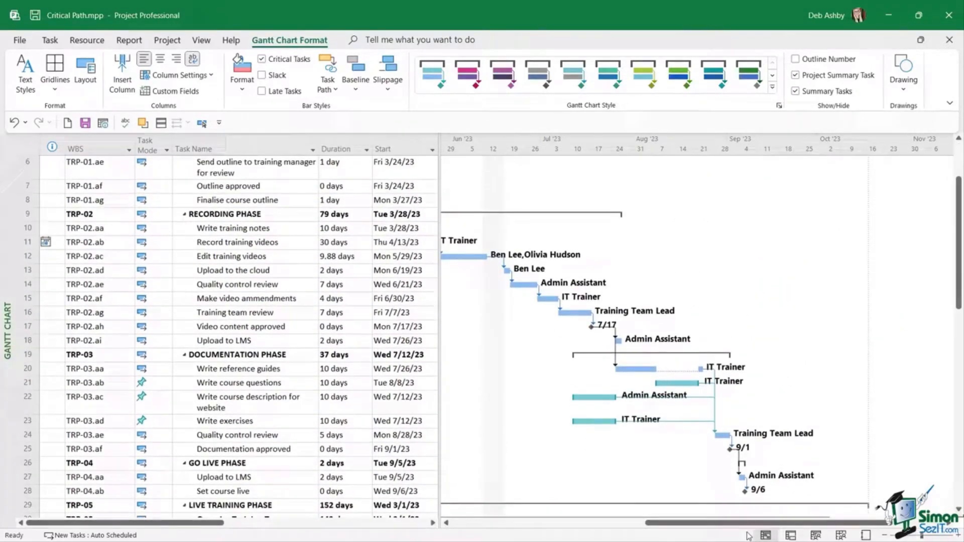
drag(750, 524, 711, 530)
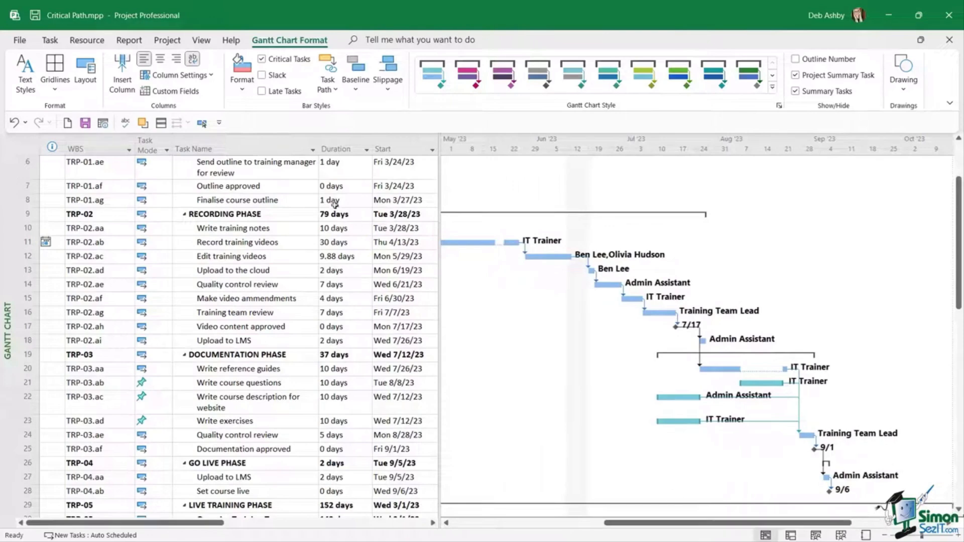
click(261, 76)
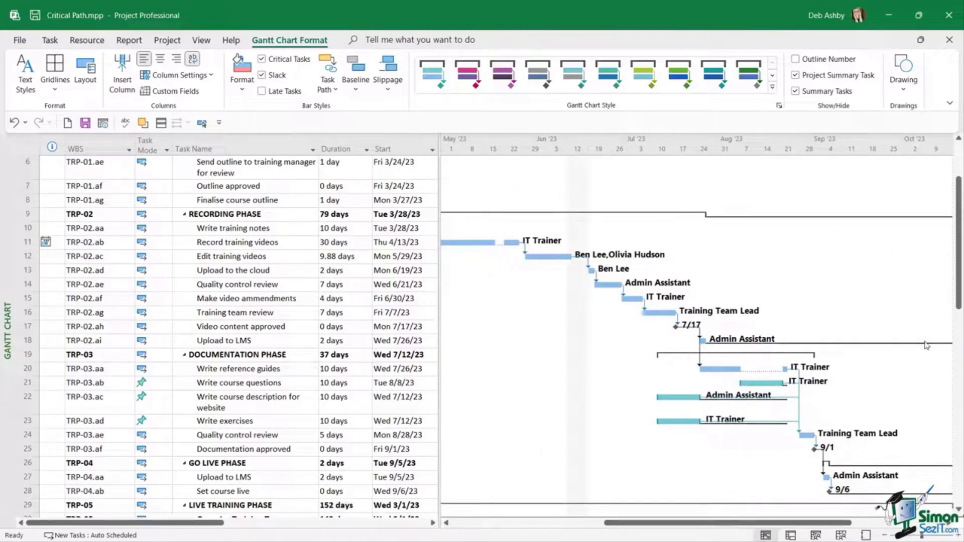
drag(839, 526, 819, 526)
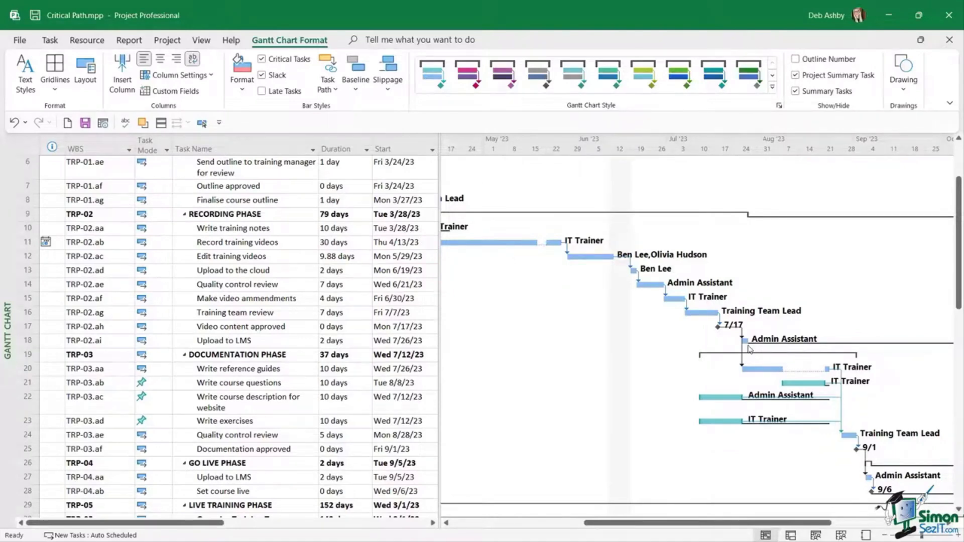
scroll(750, 349, down, 7)
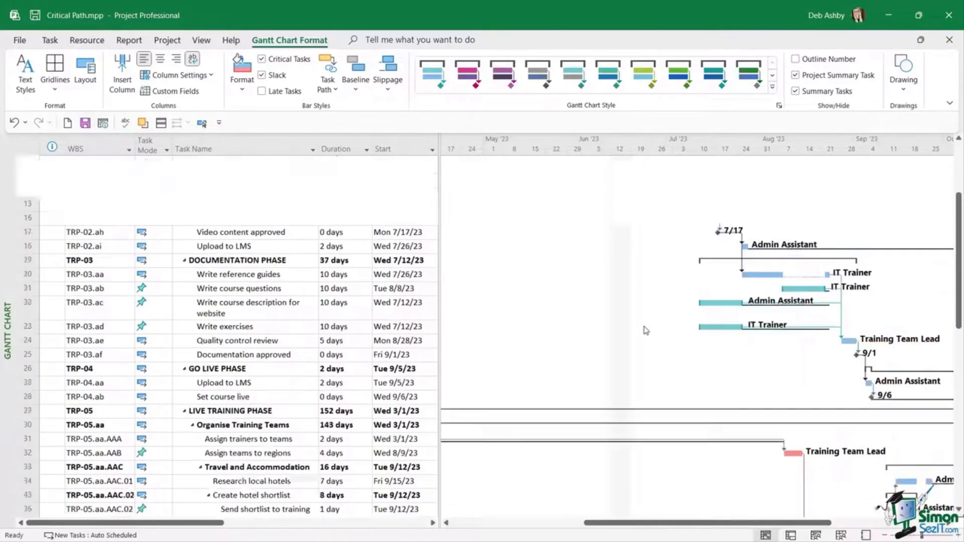
scroll(645, 332, up, 6)
Step: Give the task table more width beside the chart and insert a Total Slack column before Duration
drag(438, 231, 556, 251)
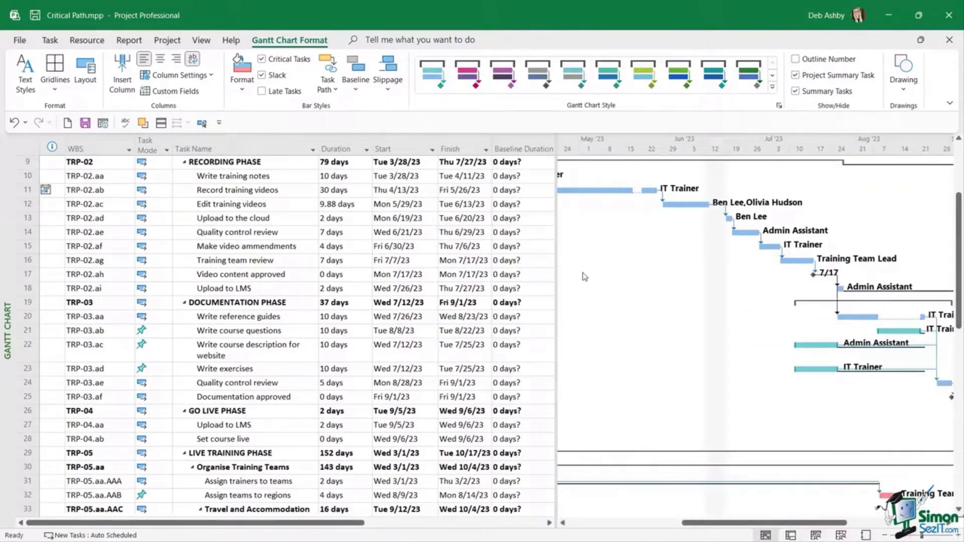
drag(555, 207, 471, 189)
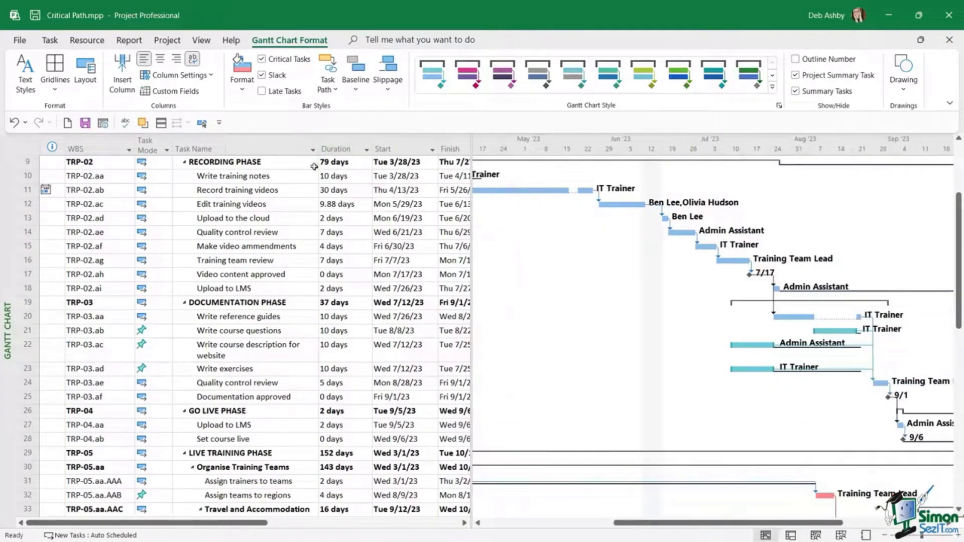
click(325, 141)
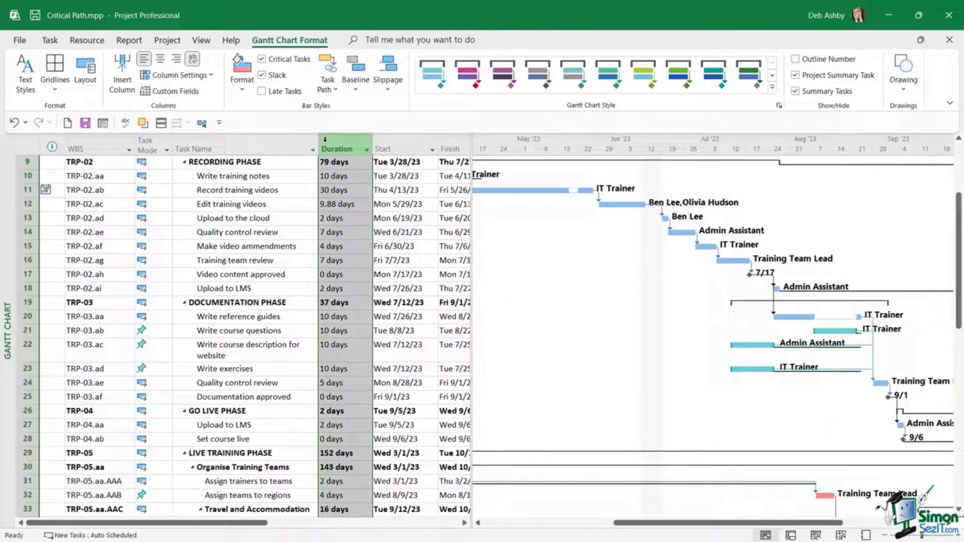
right_click(325, 144)
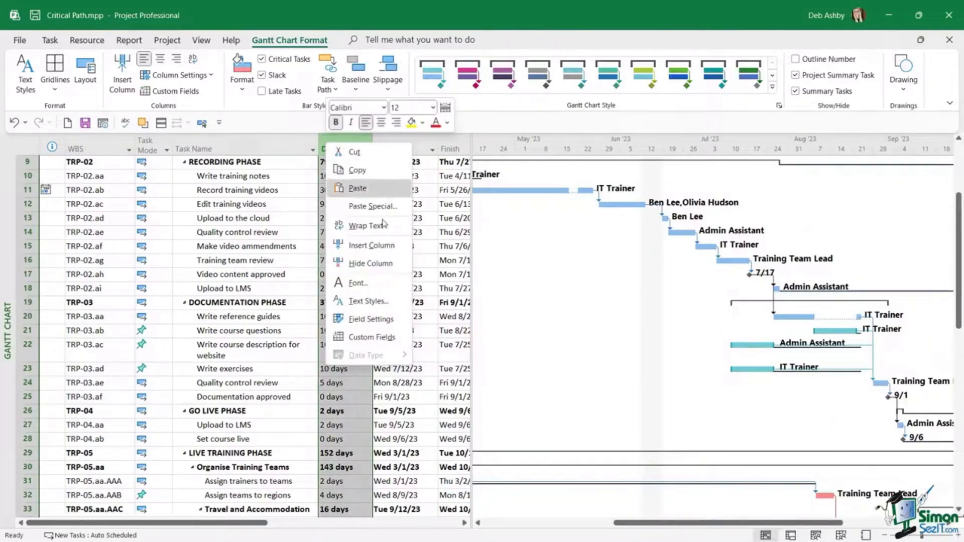
click(372, 245)
text(t)
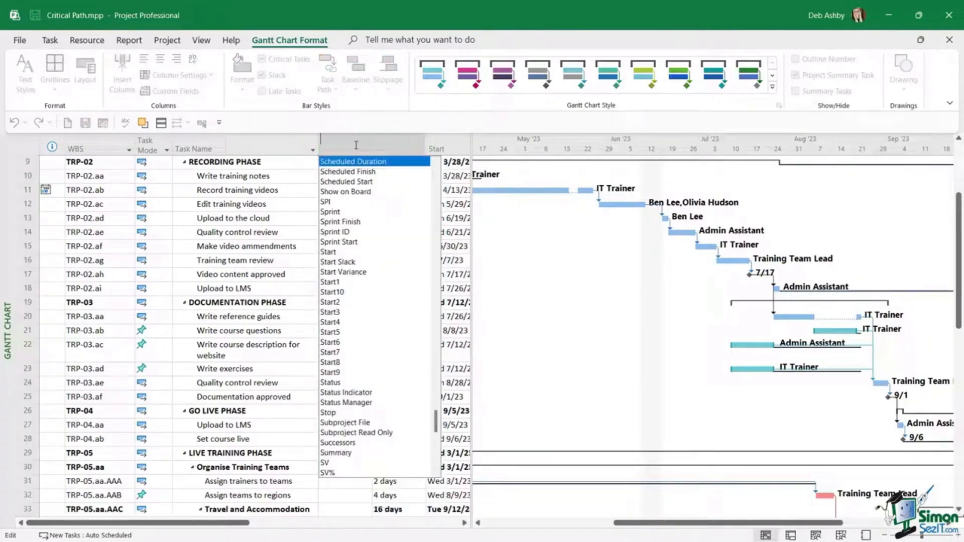
text(otal Slack)
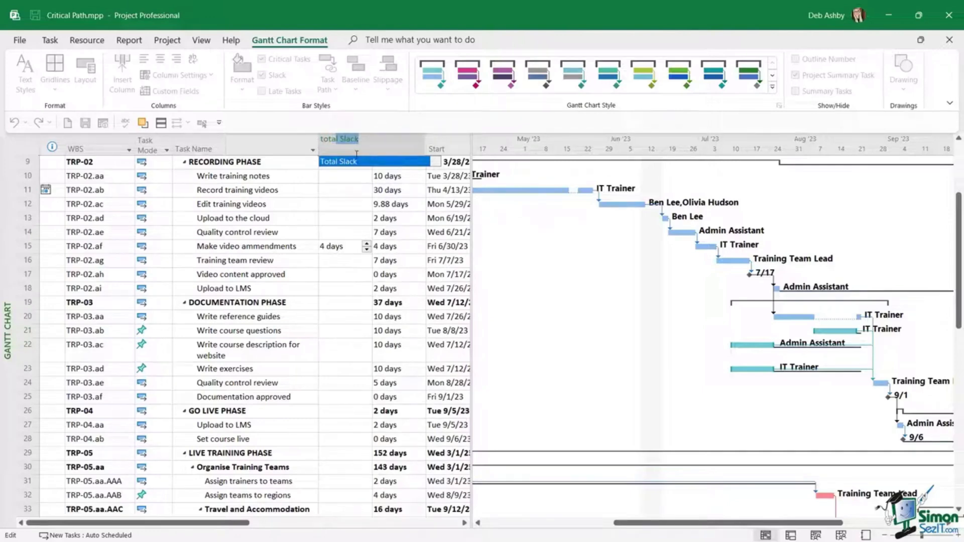
click(358, 163)
Step: Examine the Total Slack values through the whole task list, including the zero and negative ones under LIVE TRAINING PHASE
scroll(358, 167, up, 3)
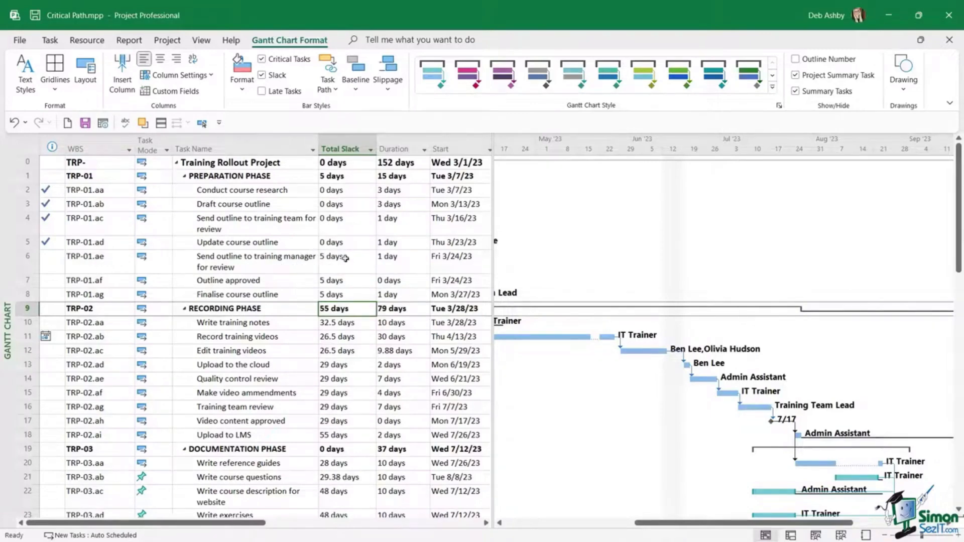
scroll(346, 259, down, 8)
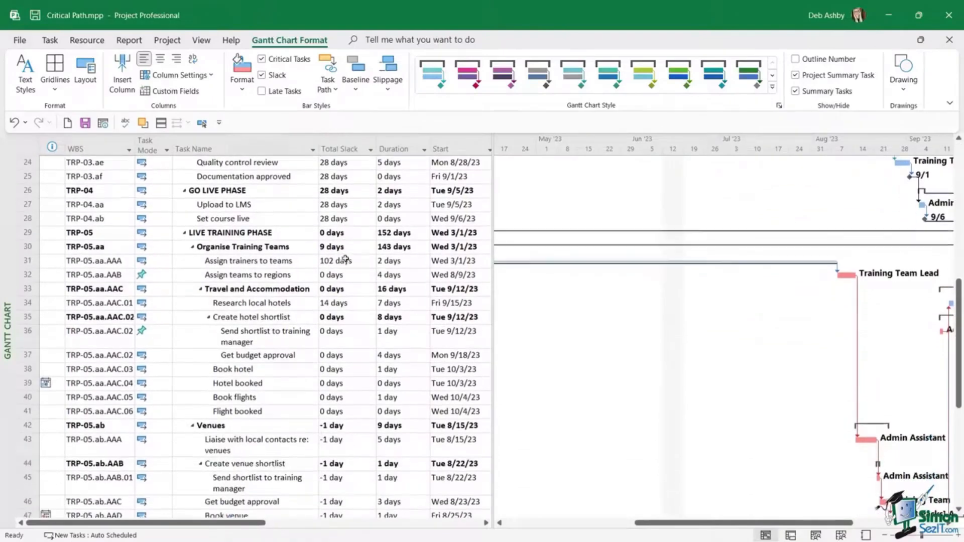
scroll(346, 258, down, 1)
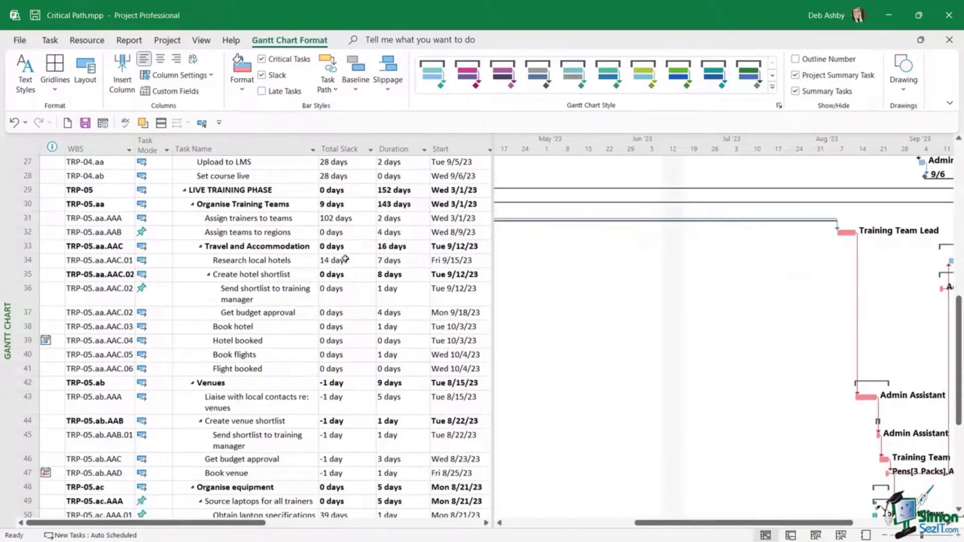
scroll(345, 259, down, 1)
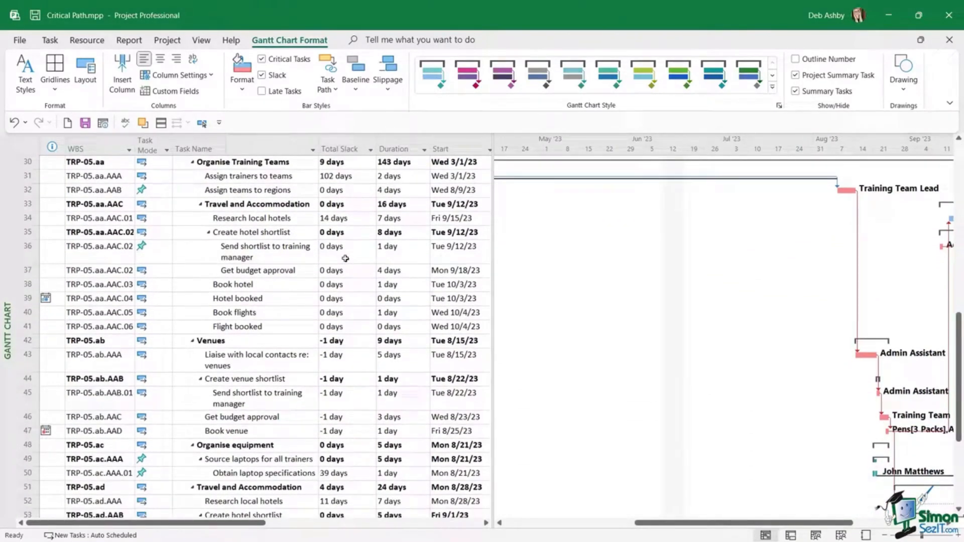
scroll(346, 259, down, 1)
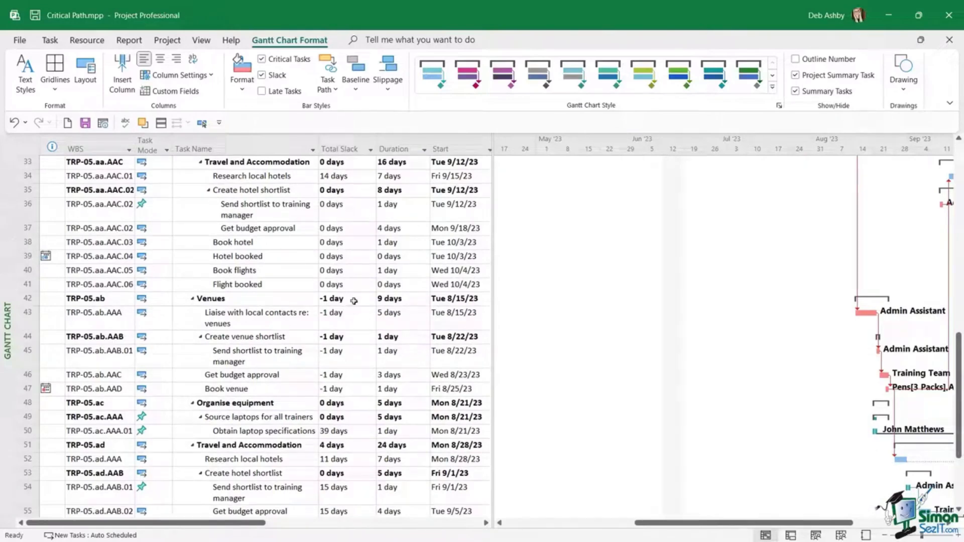
scroll(342, 391, down, 2)
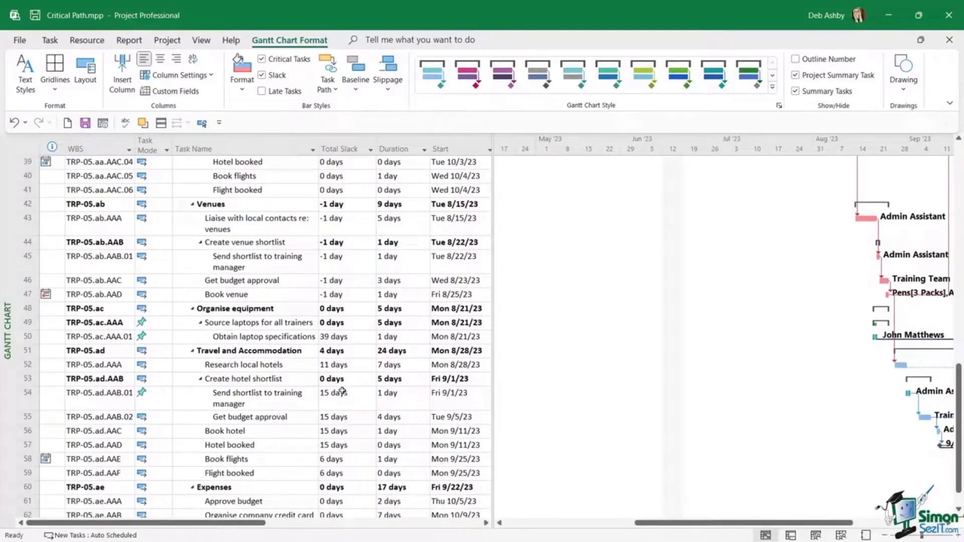
scroll(342, 390, up, 4)
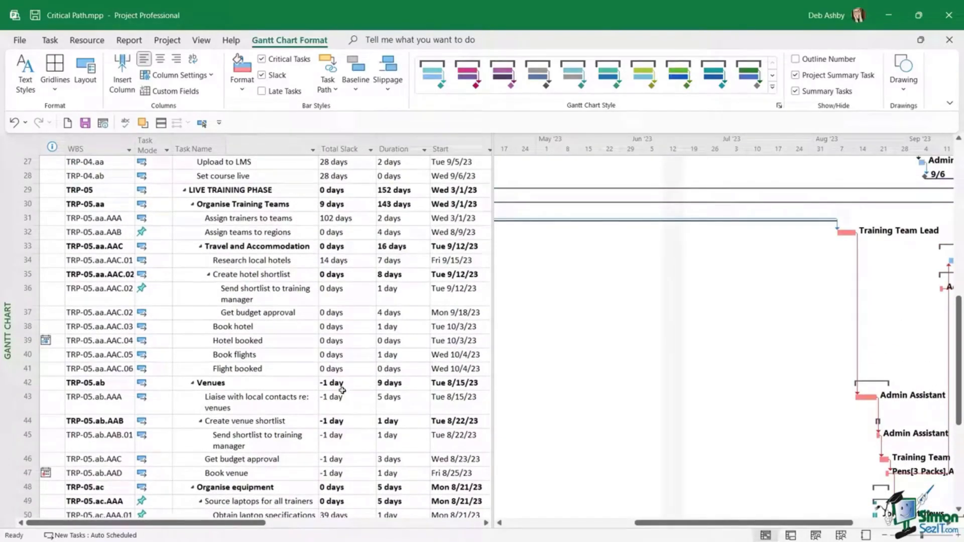
scroll(342, 390, up, 9)
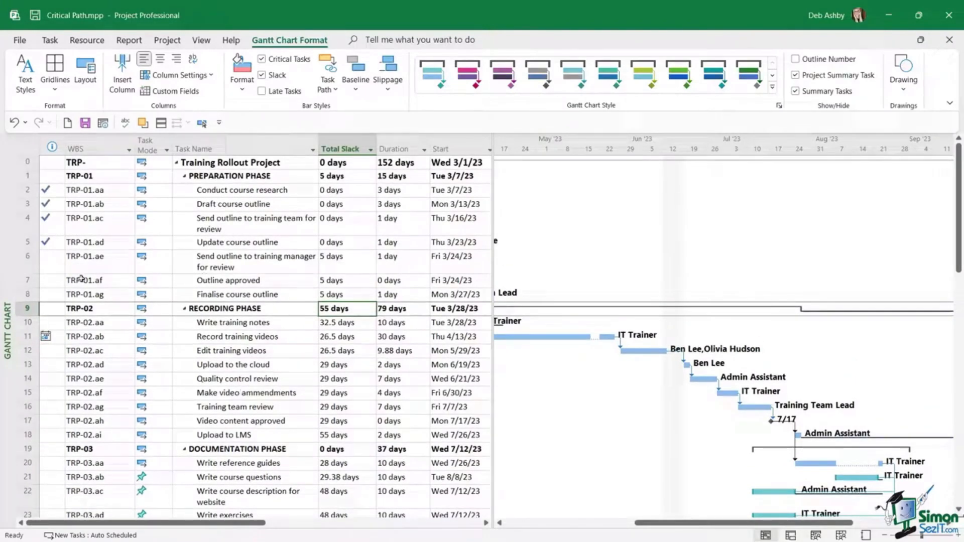
Step: Set the duration of "Send outline to training manager for review" to 7 days and continue despite the scheduling conflict
click(25, 263)
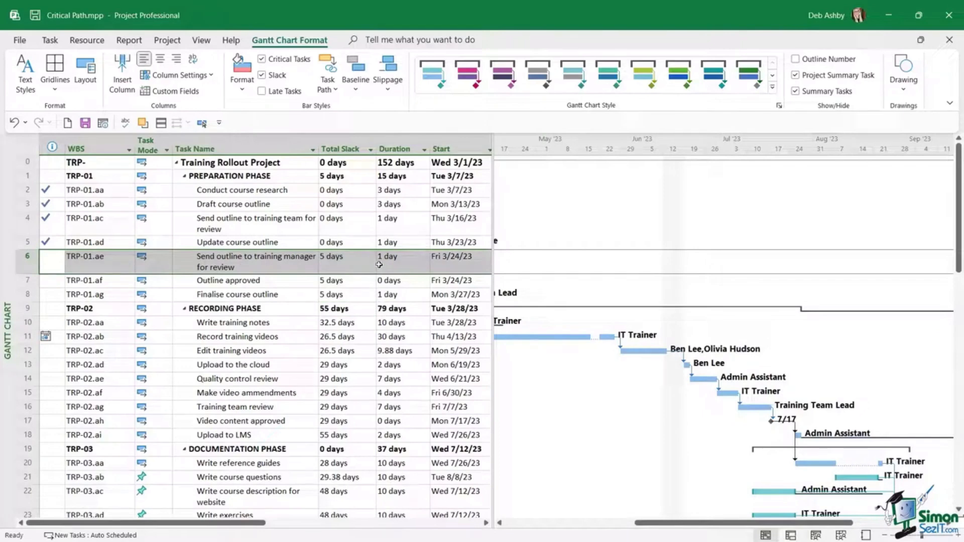
click(395, 257)
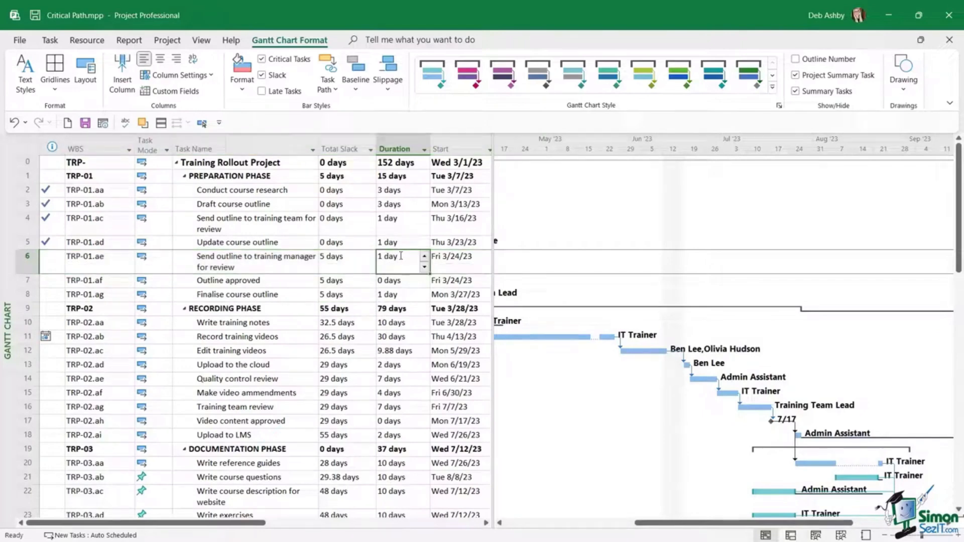
drag(400, 258, 374, 259)
click(388, 257)
click(397, 256)
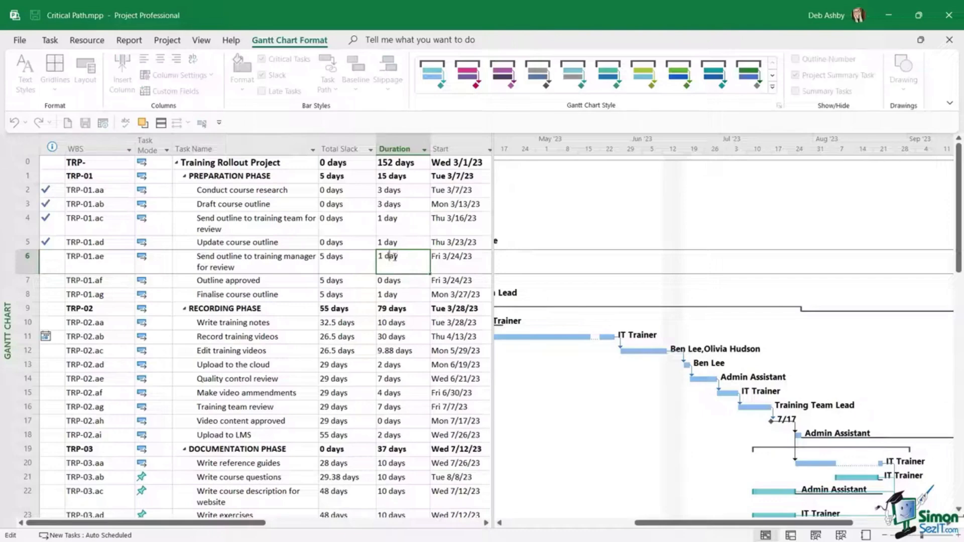
click(409, 297)
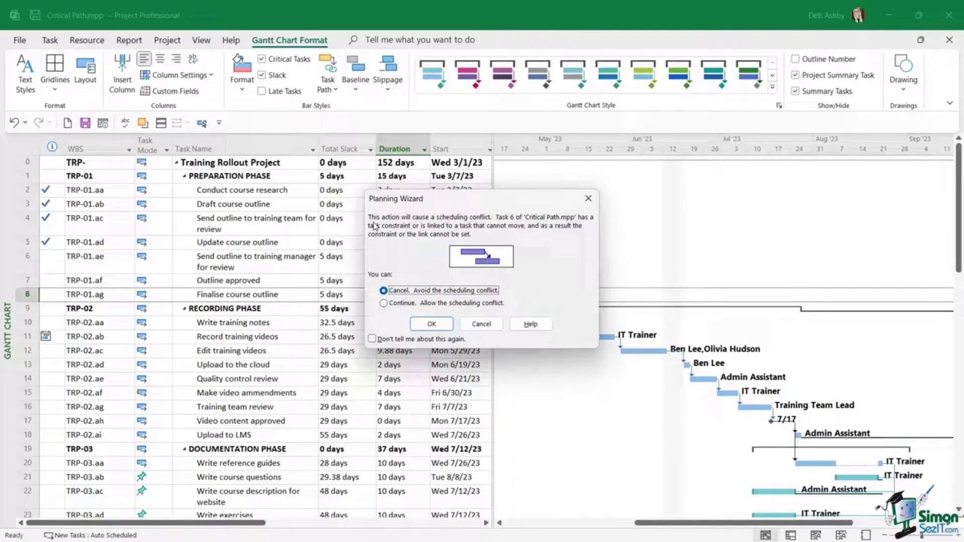
click(385, 303)
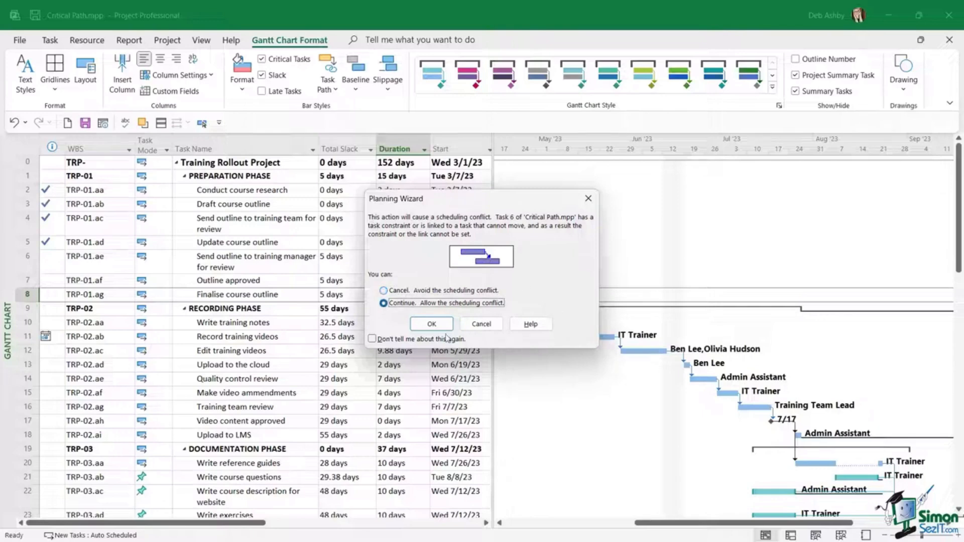
click(432, 324)
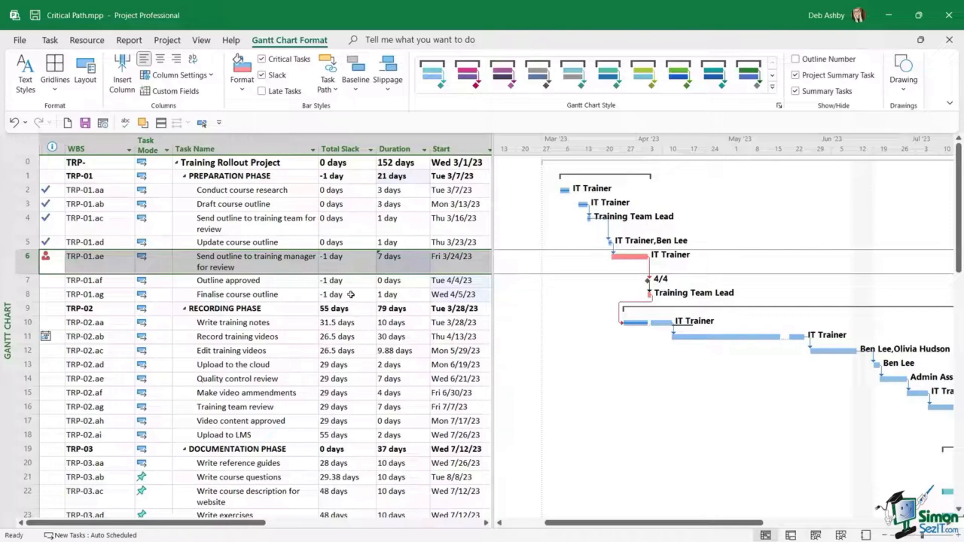
Step: Reduce the duration of "Send outline to training manager for review" to 1 day
click(397, 261)
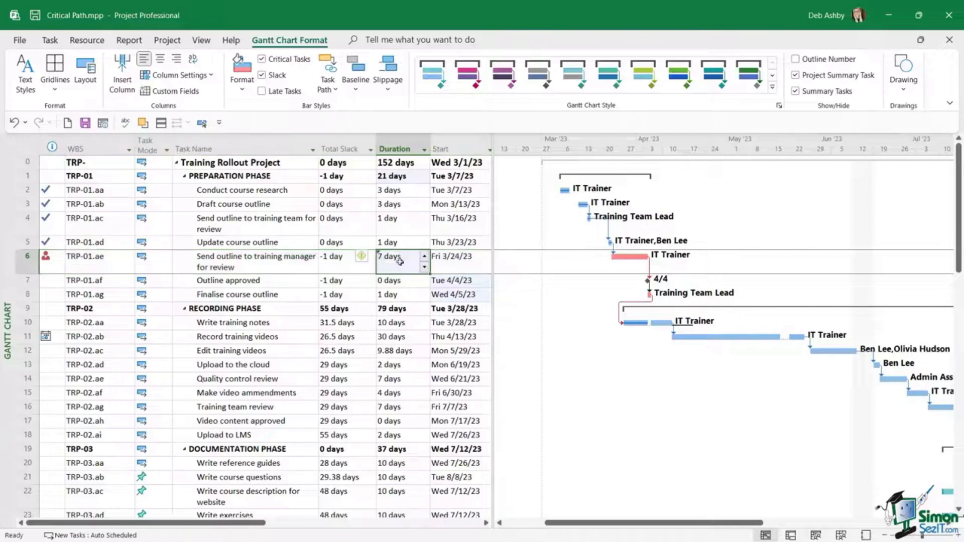
click(425, 268)
click(425, 268)
click(425, 268)
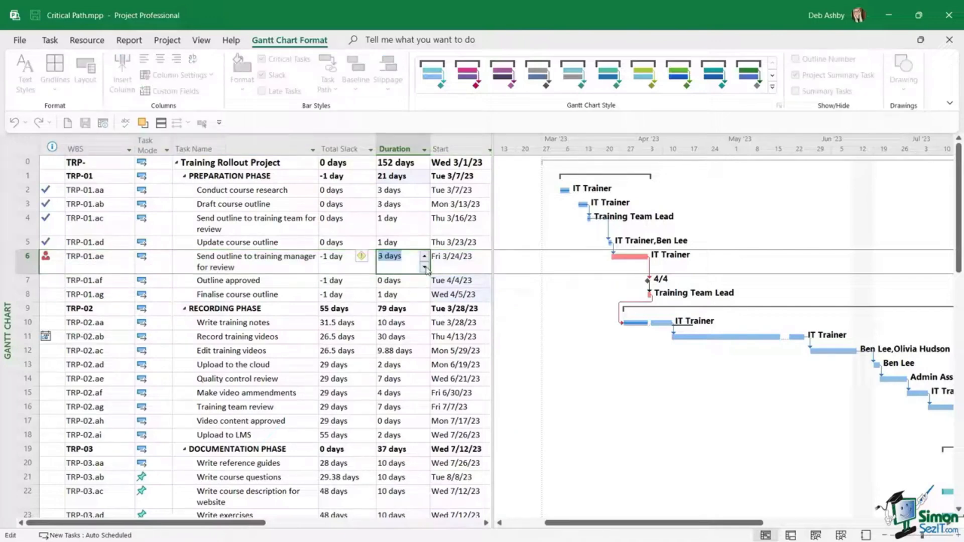
click(425, 268)
key(Return)
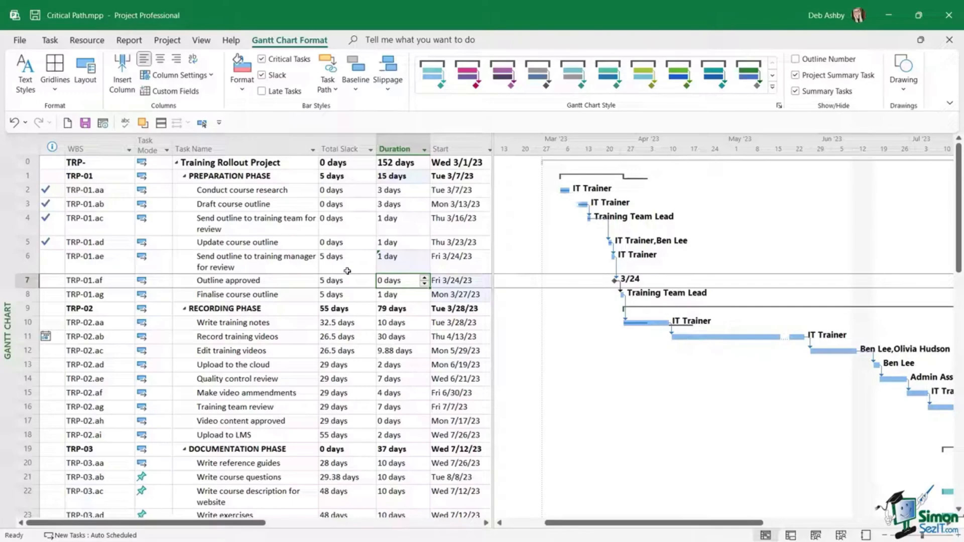
key(Up)
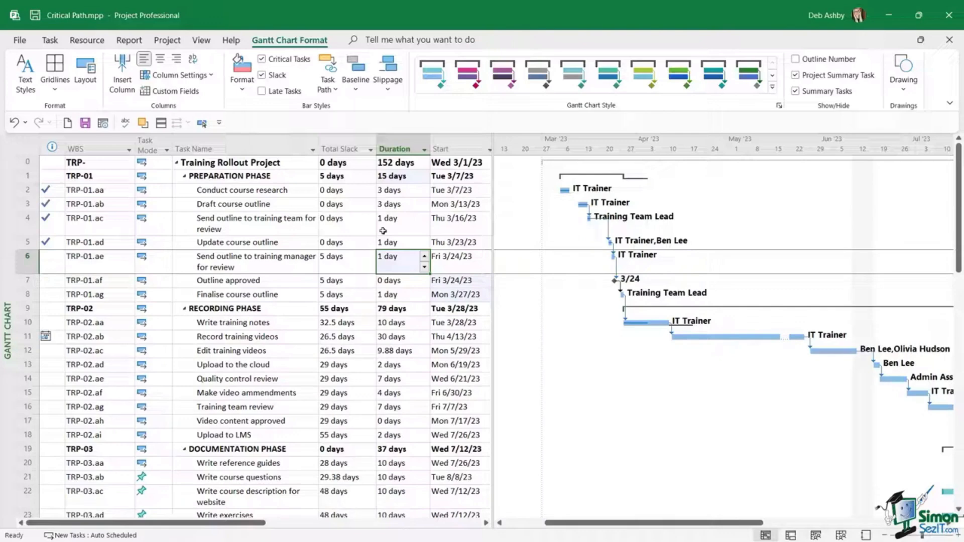
Step: Filter the task list to Critical tasks, hide the summary tasks and bring the remaining bars into view
click(200, 42)
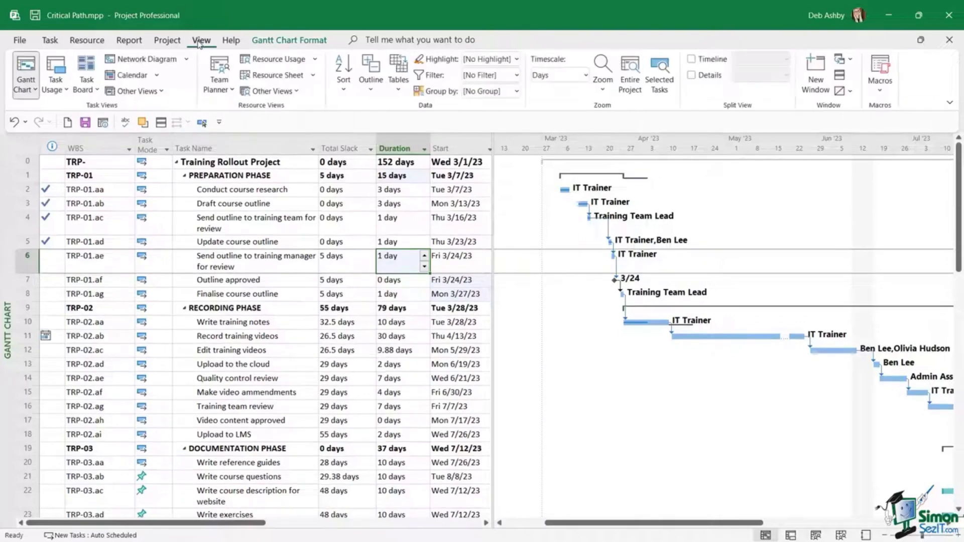
click(517, 75)
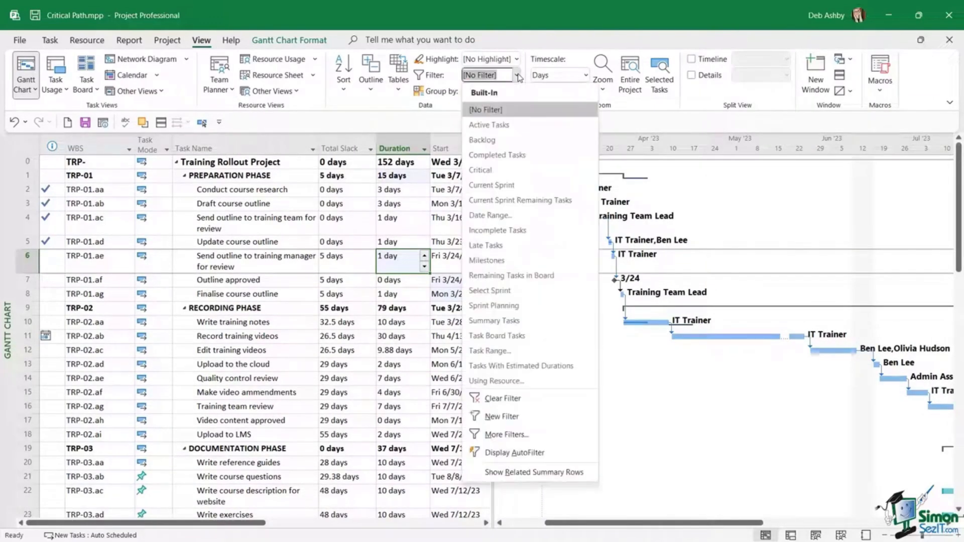
click(487, 173)
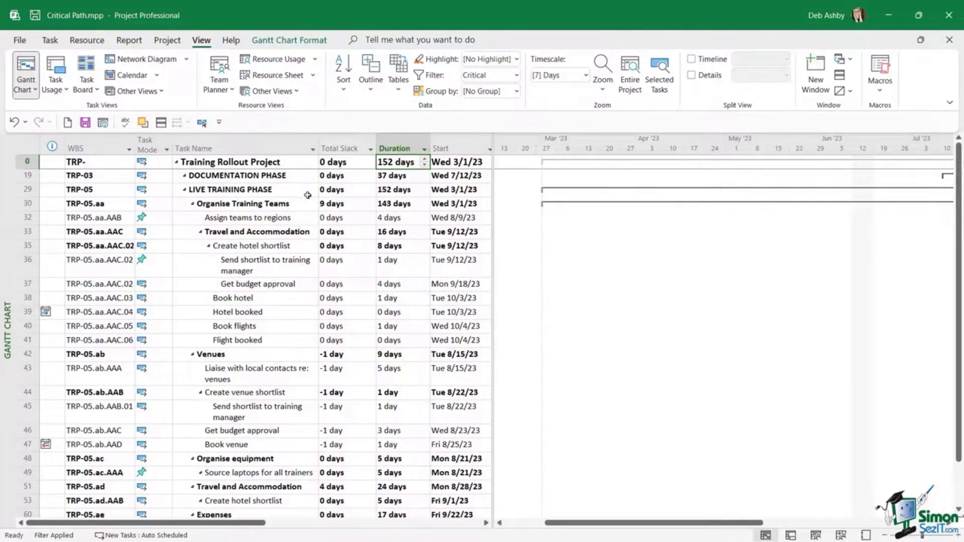
click(290, 40)
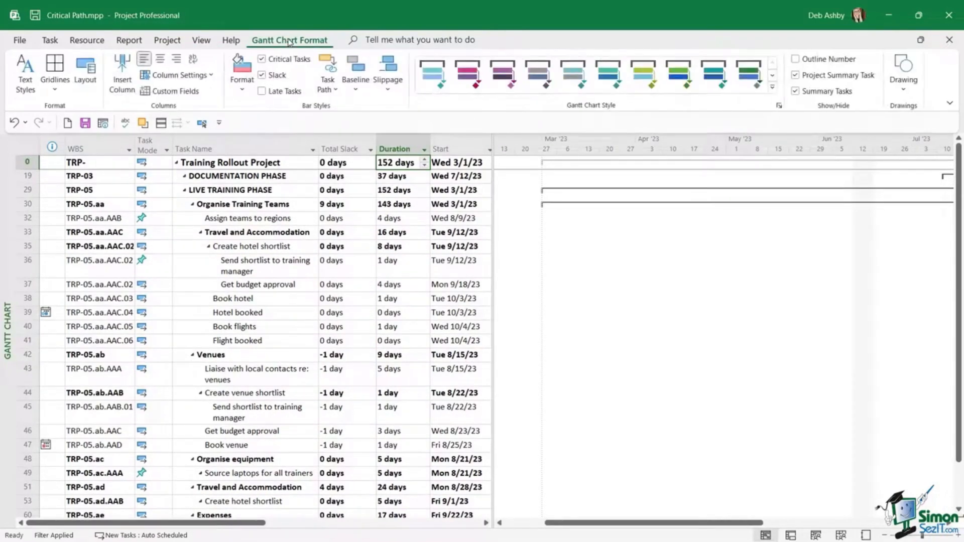
click(796, 92)
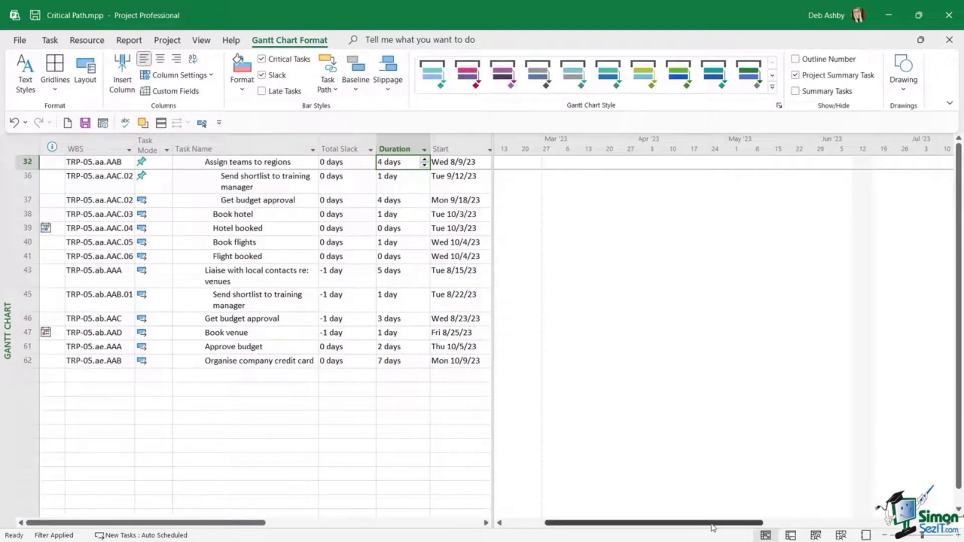
drag(715, 525, 905, 533)
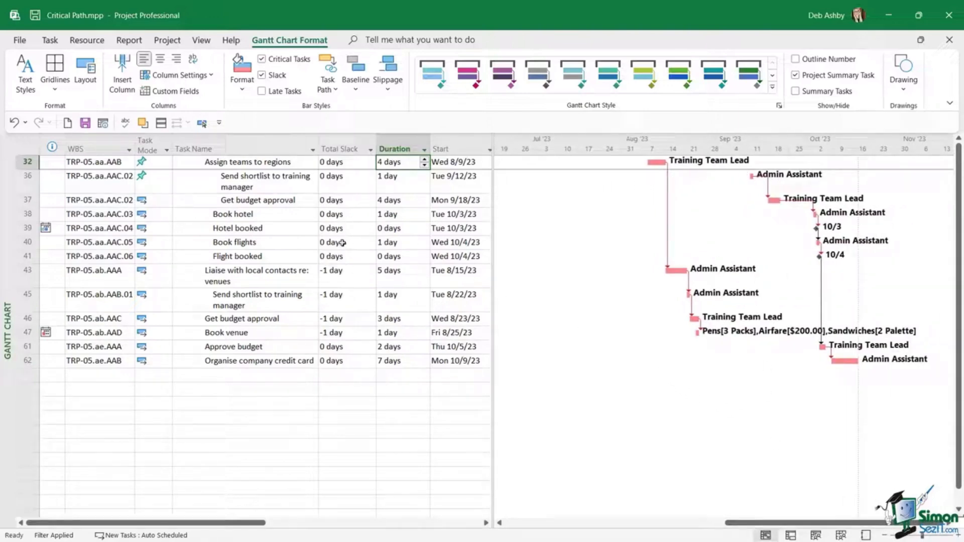
Step: Remove the Critical filter from the task list
click(203, 40)
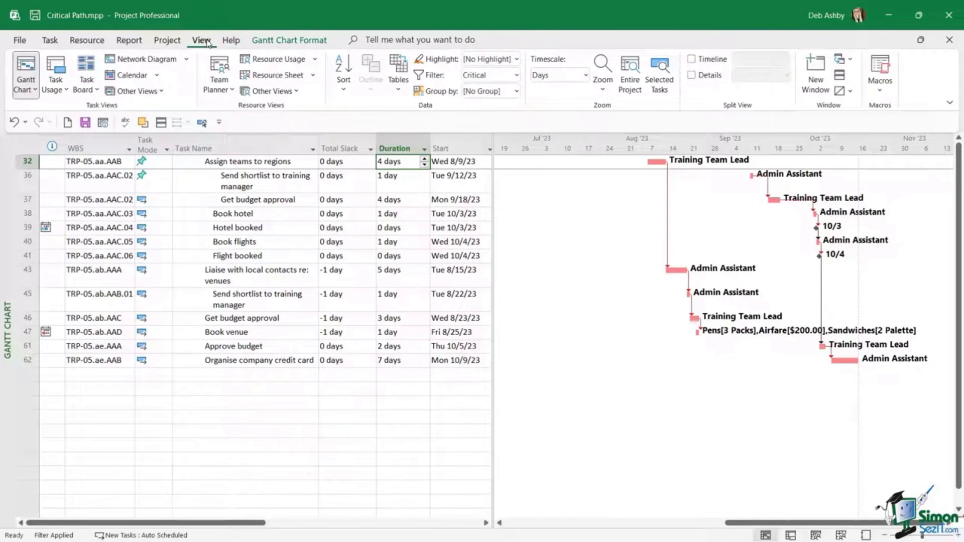
click(517, 74)
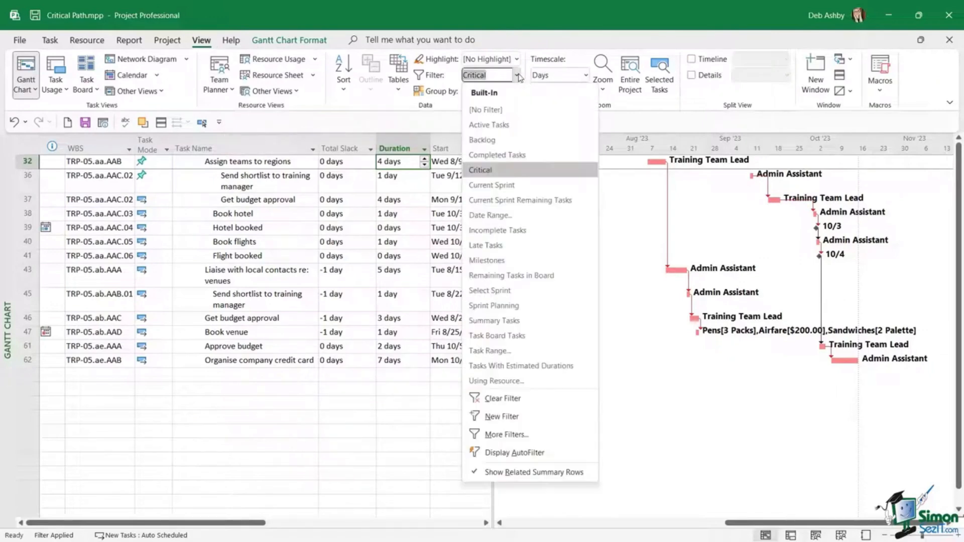
click(511, 112)
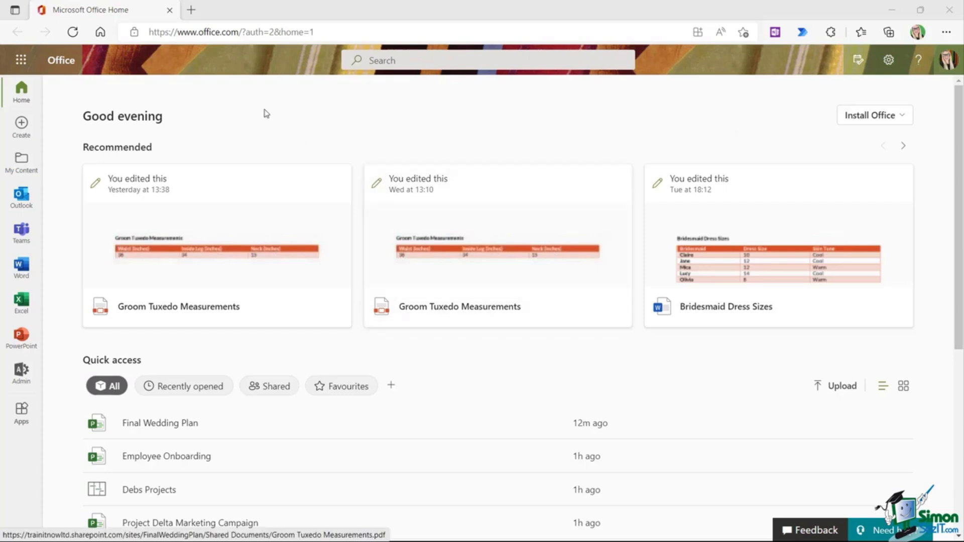
Step: Switch to Microsoft Edge, search the web for "use power bi desktop to connect with your project data" and open the Microsoft Support article of that name
click(191, 10)
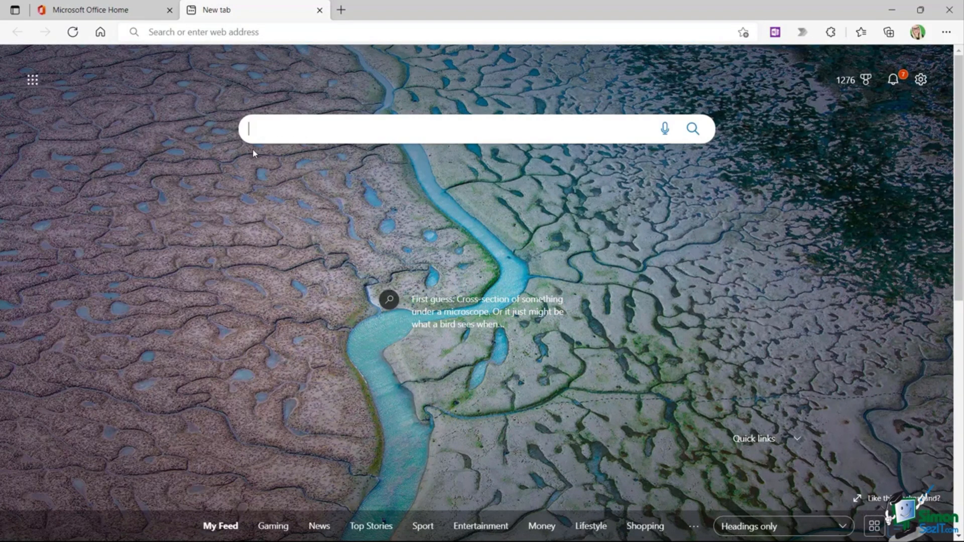
text(use power bi desktop to connect with your project data)
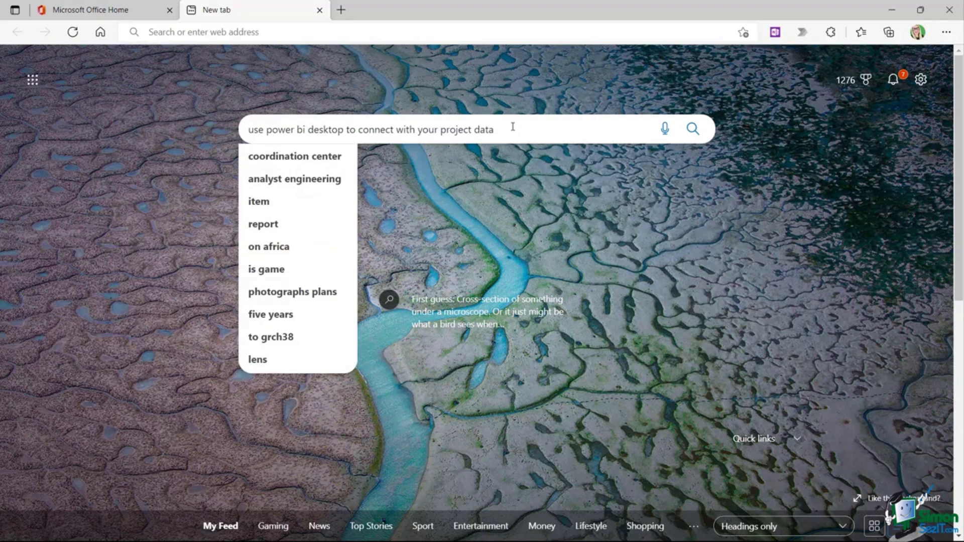
key(Return)
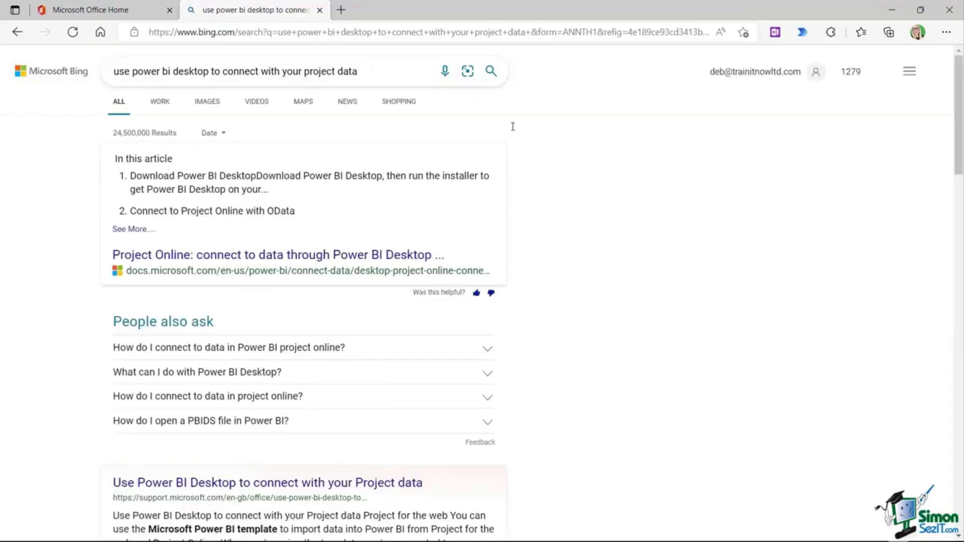
scroll(456, 249, down, 5)
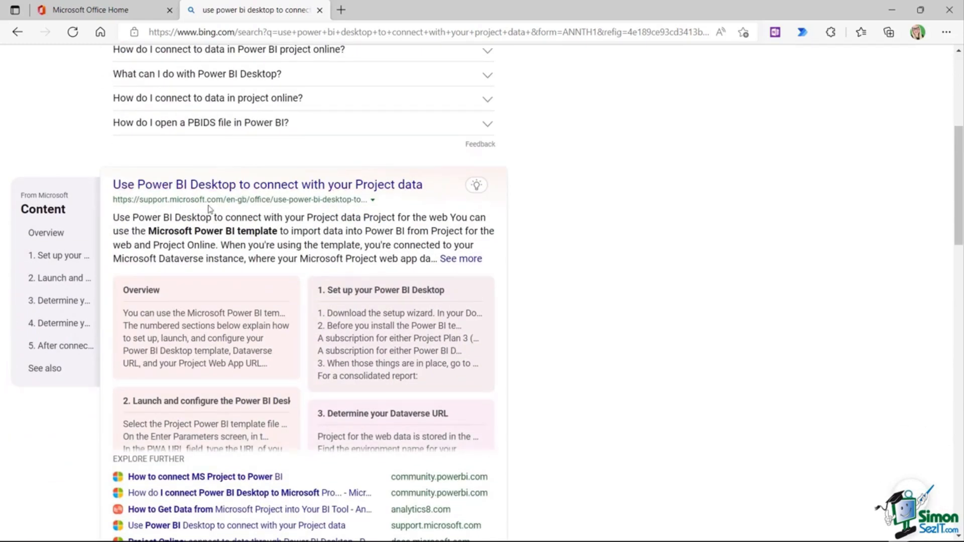
click(273, 186)
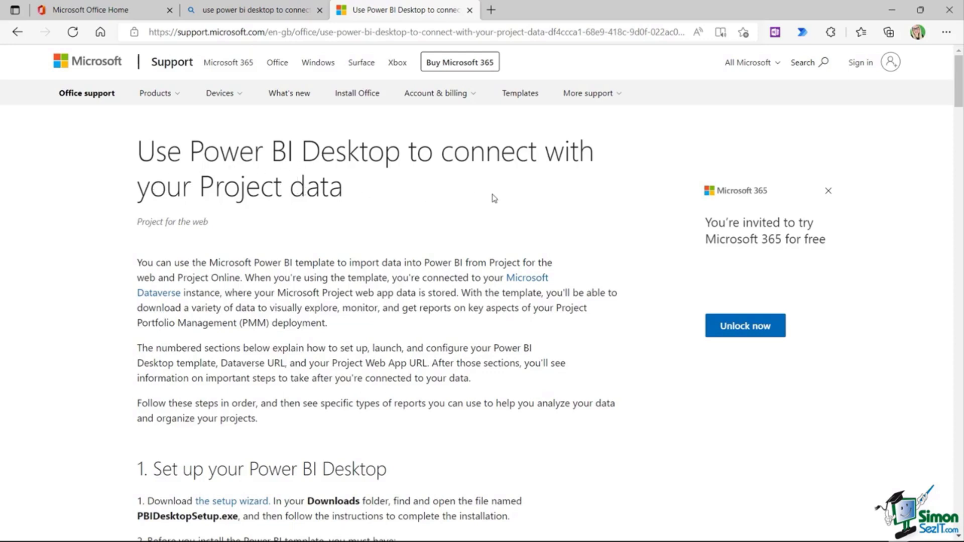
Step: Read the article's Power BI Desktop setup requirements and open the linked Project Power BI Templates repository
scroll(496, 198, down, 1)
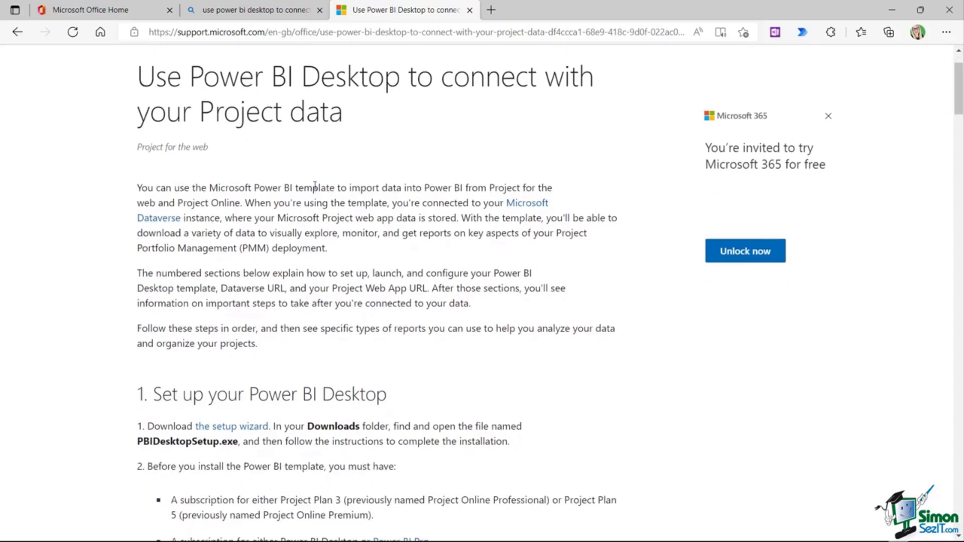
scroll(486, 238, down, 1)
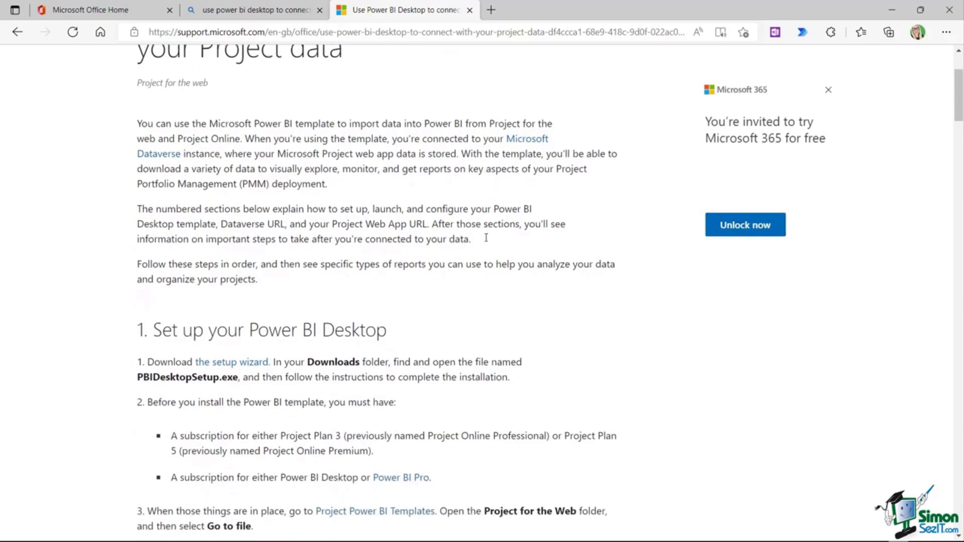
scroll(486, 238, down, 1)
scroll(486, 241, down, 2)
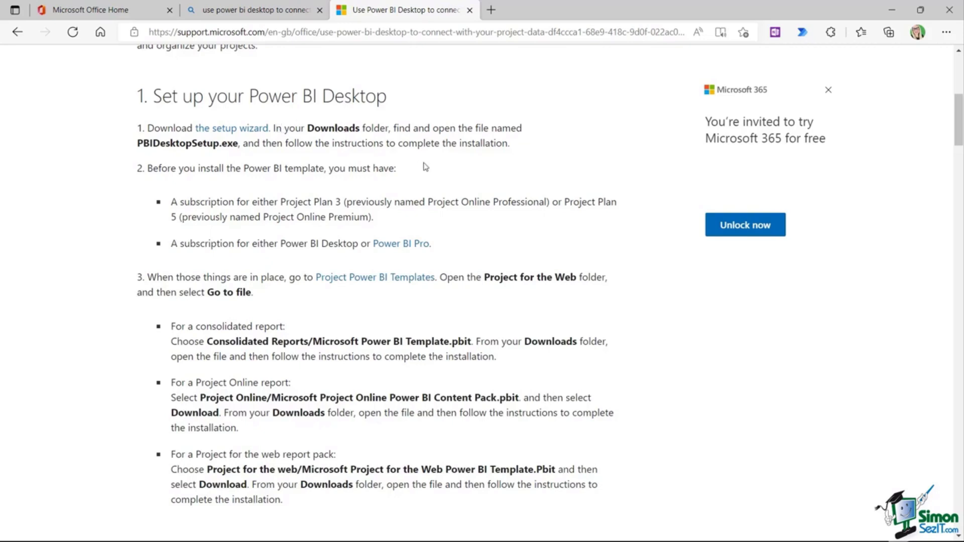
scroll(436, 165, down, 1)
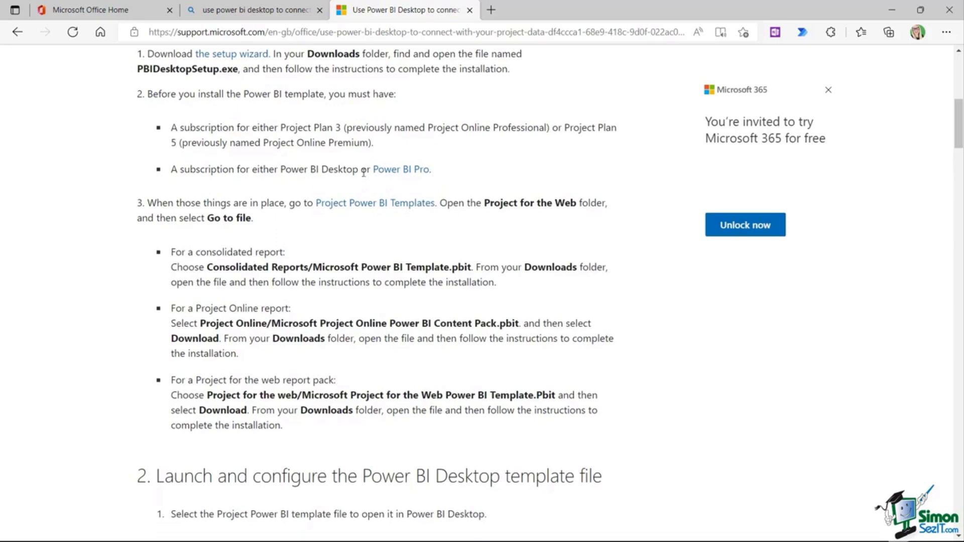
click(408, 208)
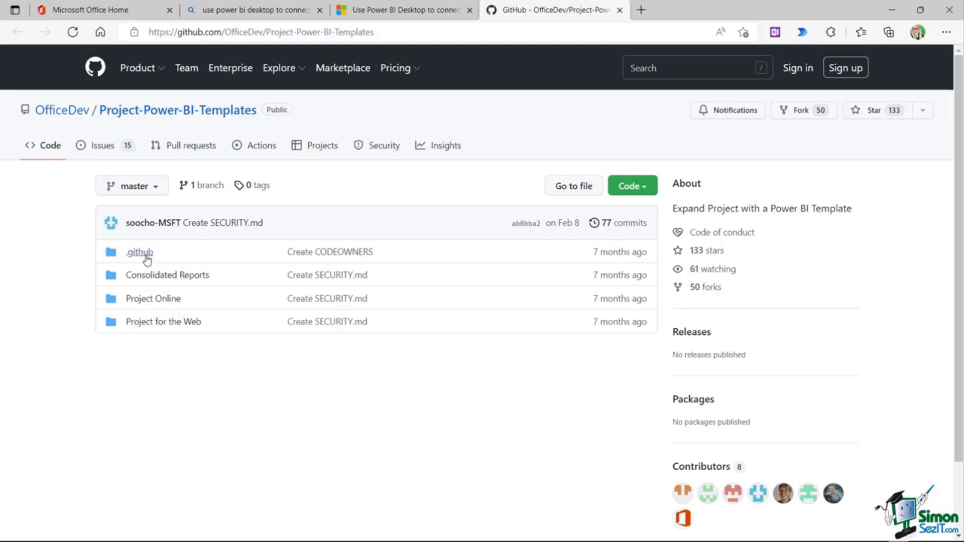
Step: Download Microsoft Project for the Web Power BI Template.pbit from the repository's Project for the Web folder and open it in Power BI Desktop
click(182, 325)
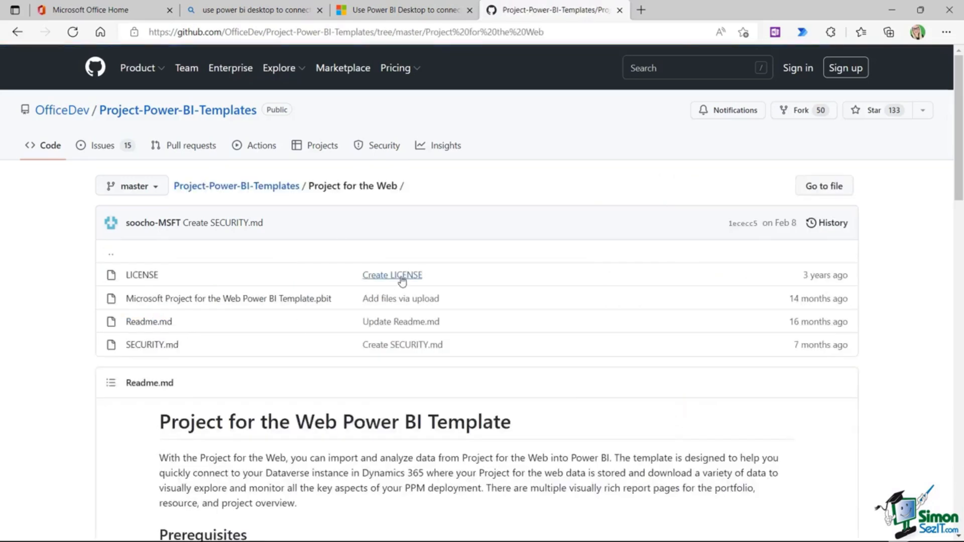
scroll(337, 231, down, 3)
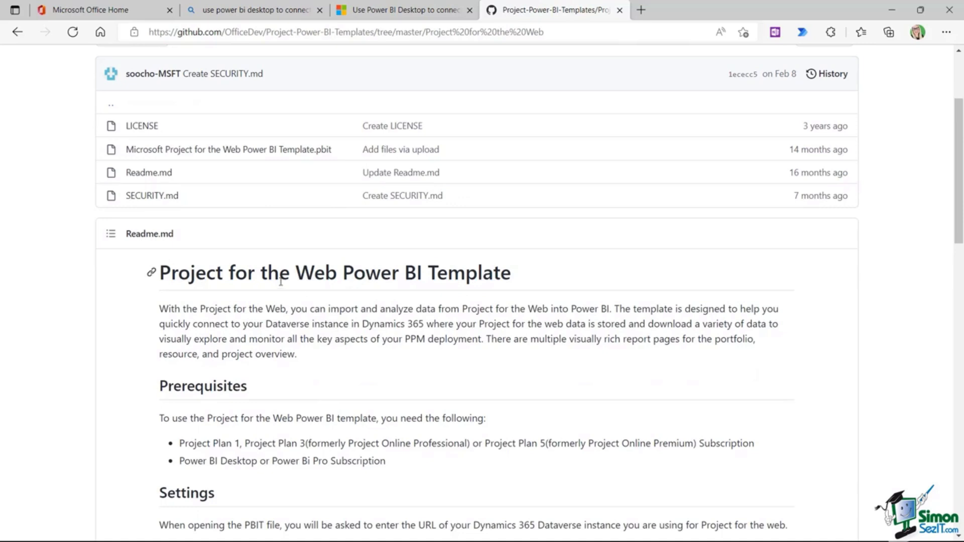
scroll(280, 274, up, 2)
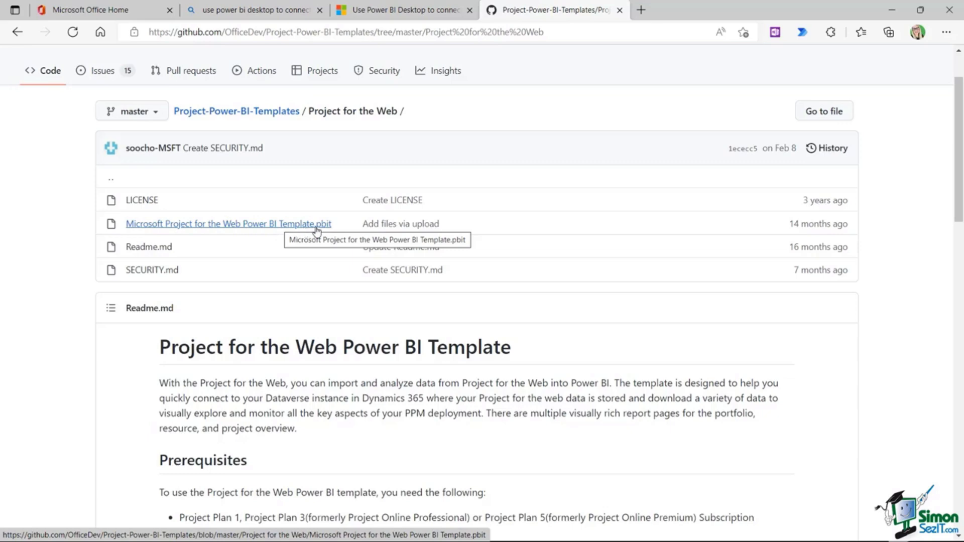
click(271, 226)
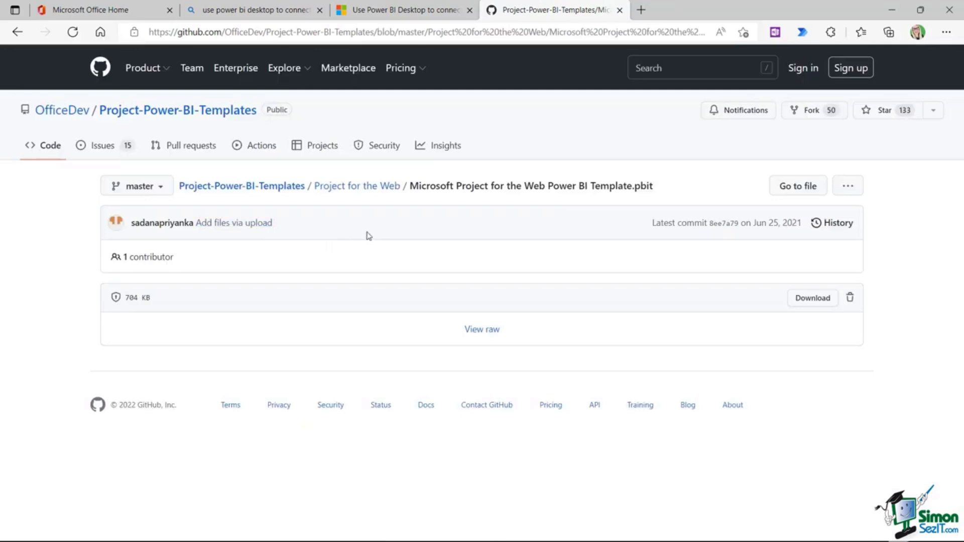
click(806, 300)
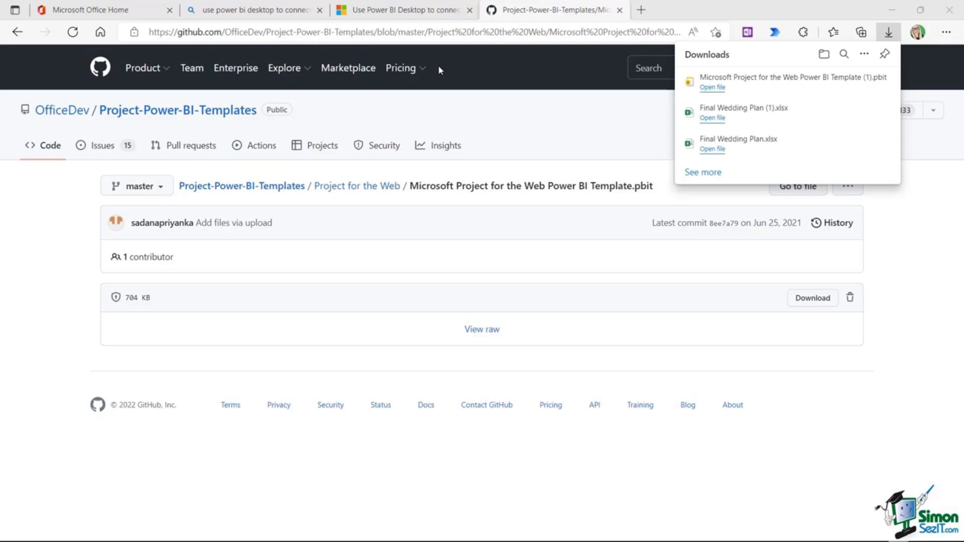
click(711, 89)
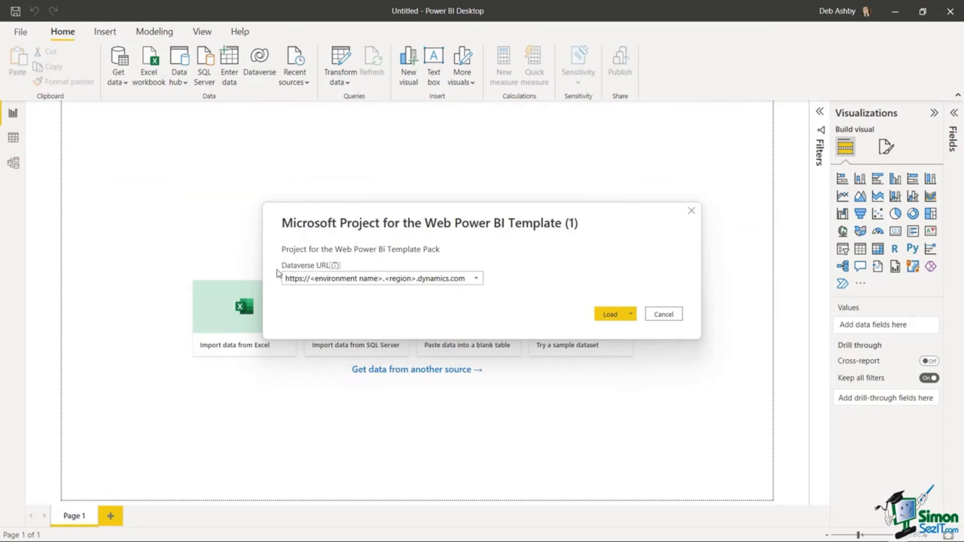
Step: Switch to Microsoft Edge, open Power Apps from the Office home page and launch the Project app listed under Your apps
mouse_move(333, 269)
mouse_move(336, 272)
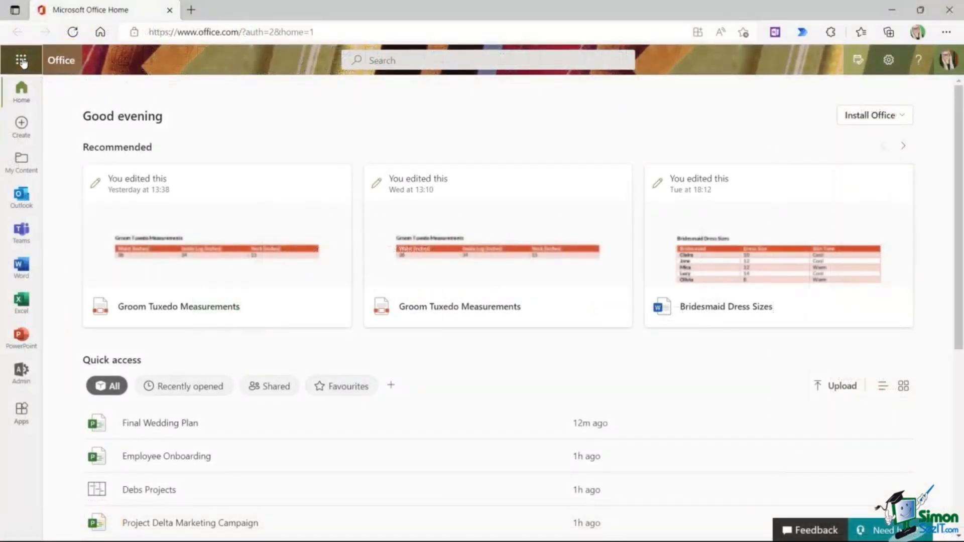
click(21, 61)
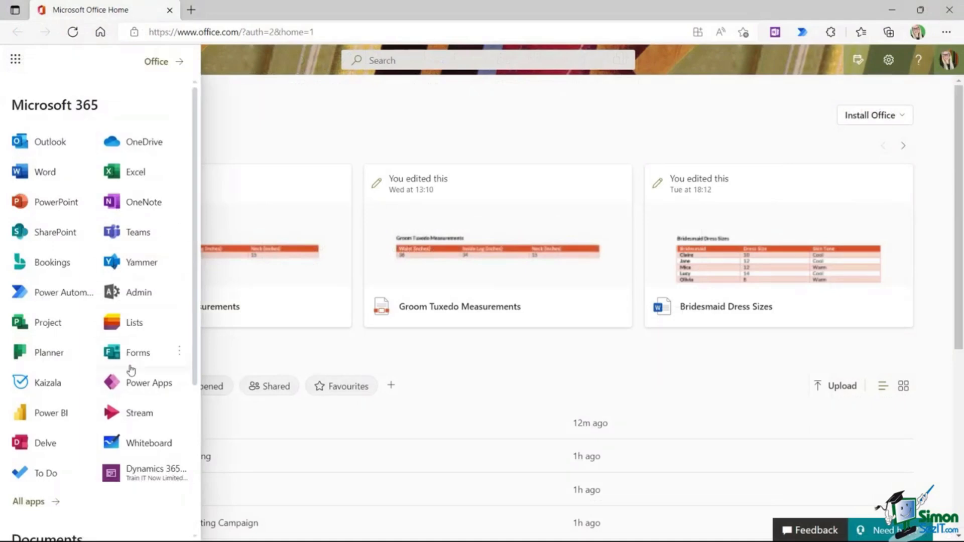
click(132, 385)
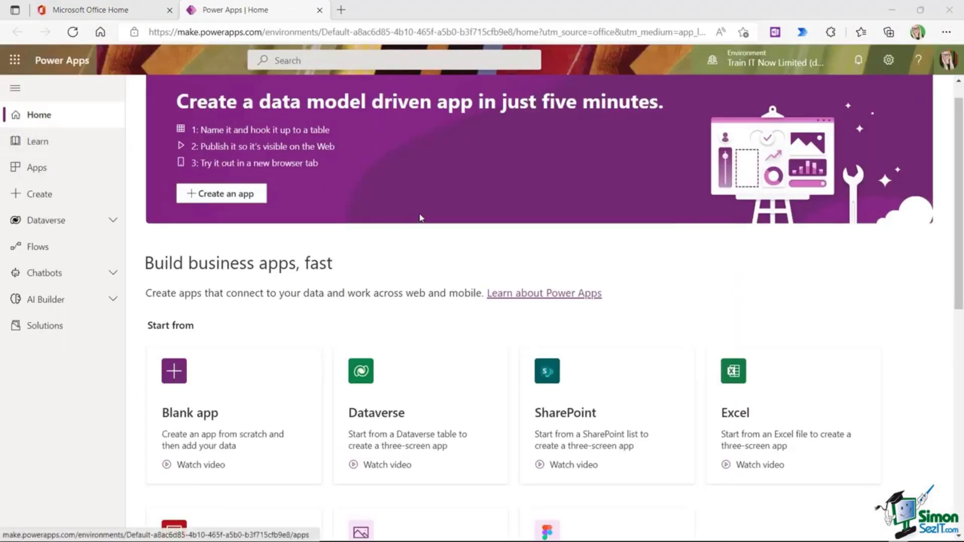
scroll(421, 218, down, 8)
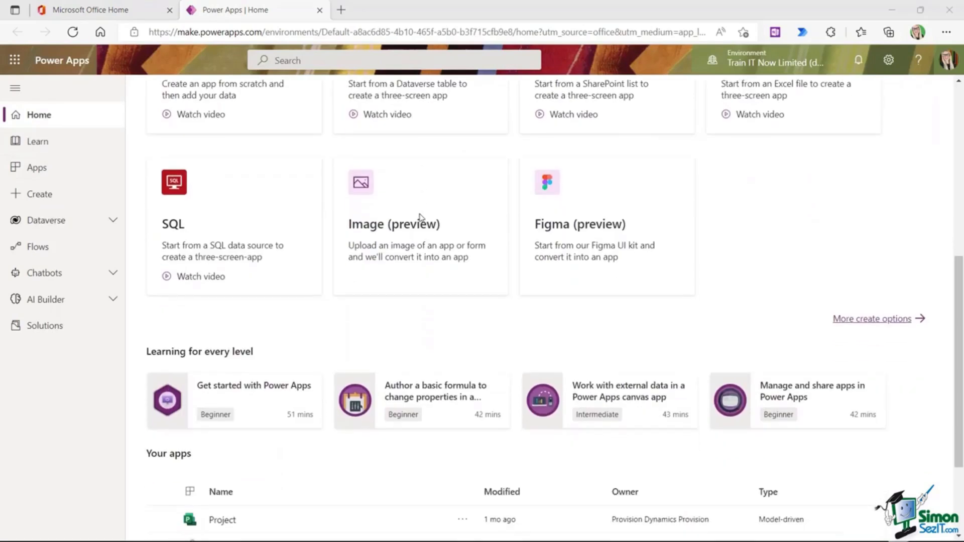
scroll(421, 217, down, 2)
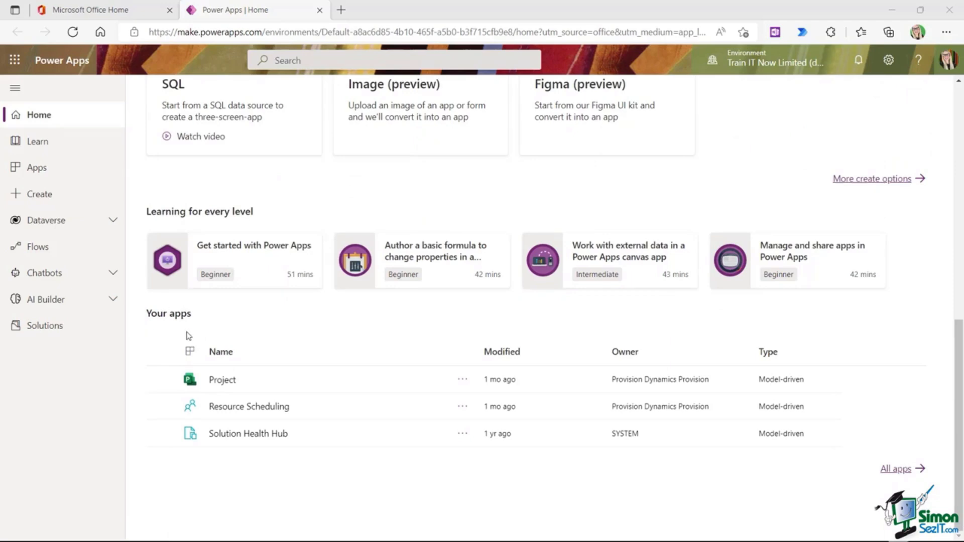
click(230, 383)
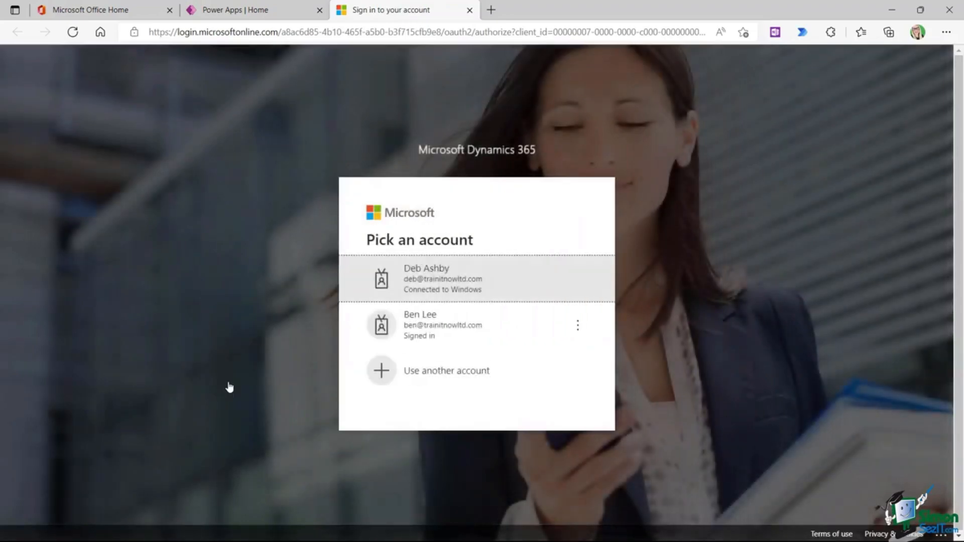
Step: Sign in to Microsoft Dynamics 365 with the Windows-connected account and its account password, and choose to stay signed in
click(478, 274)
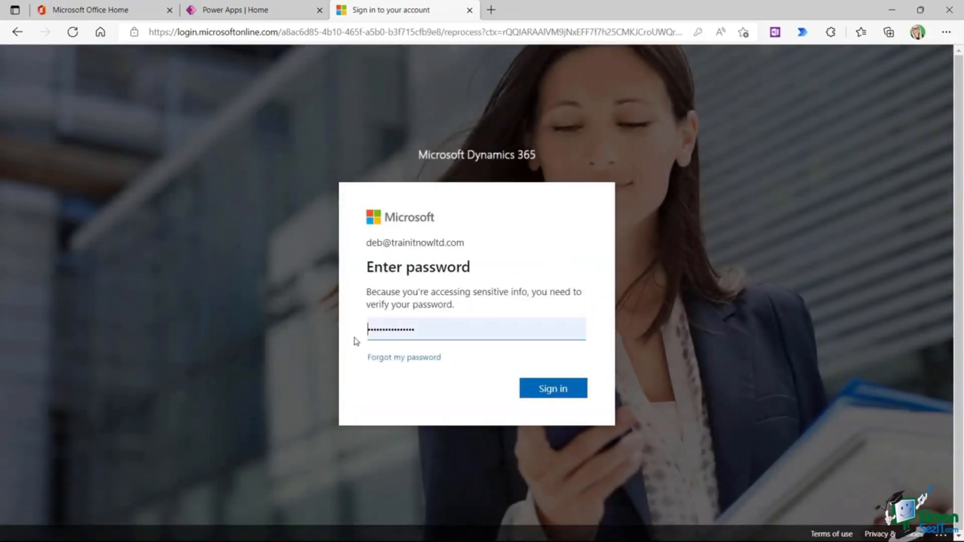
click(552, 389)
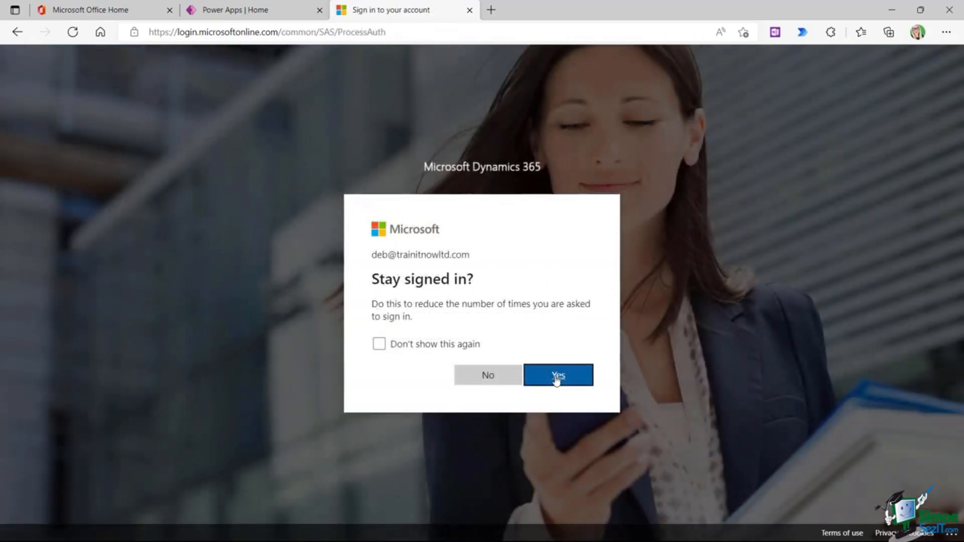
click(557, 377)
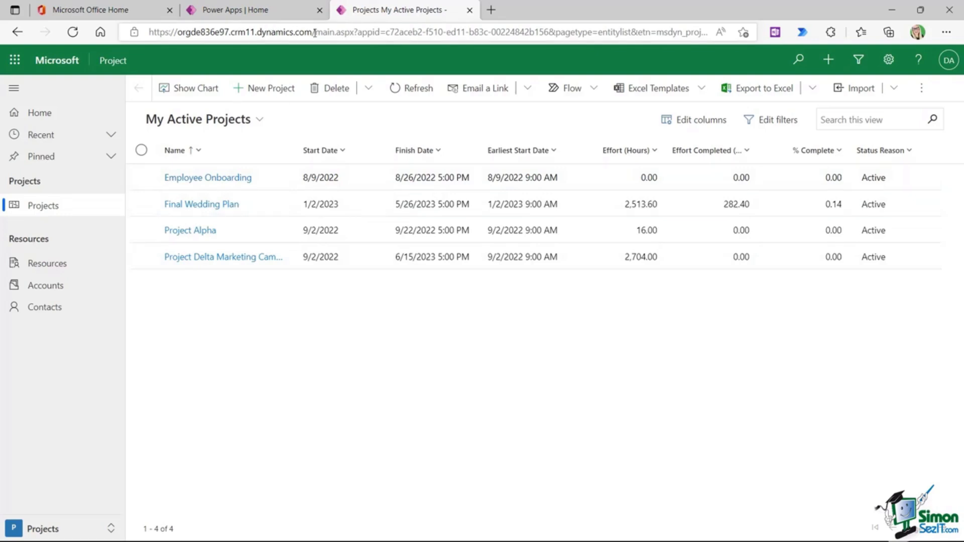
drag(312, 31, 143, 32)
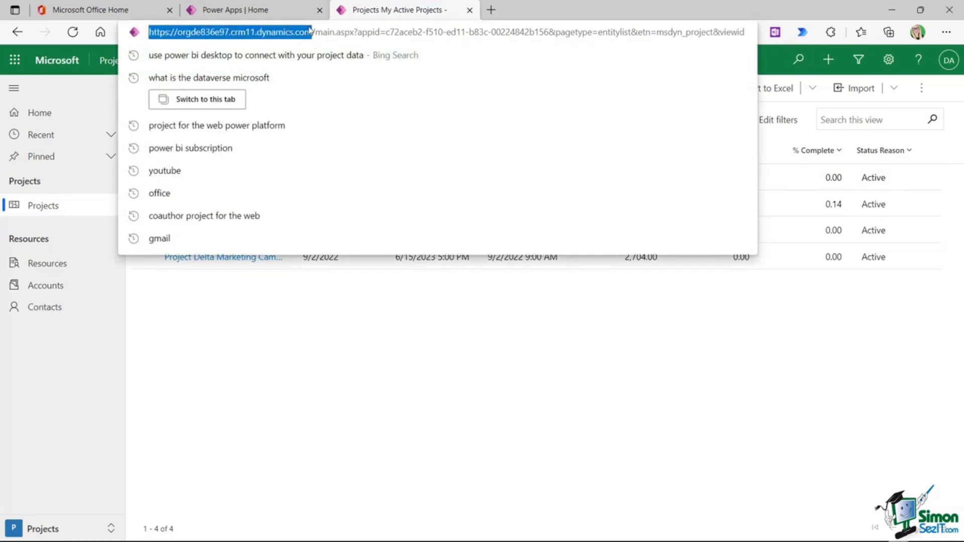
key(ctrl+c)
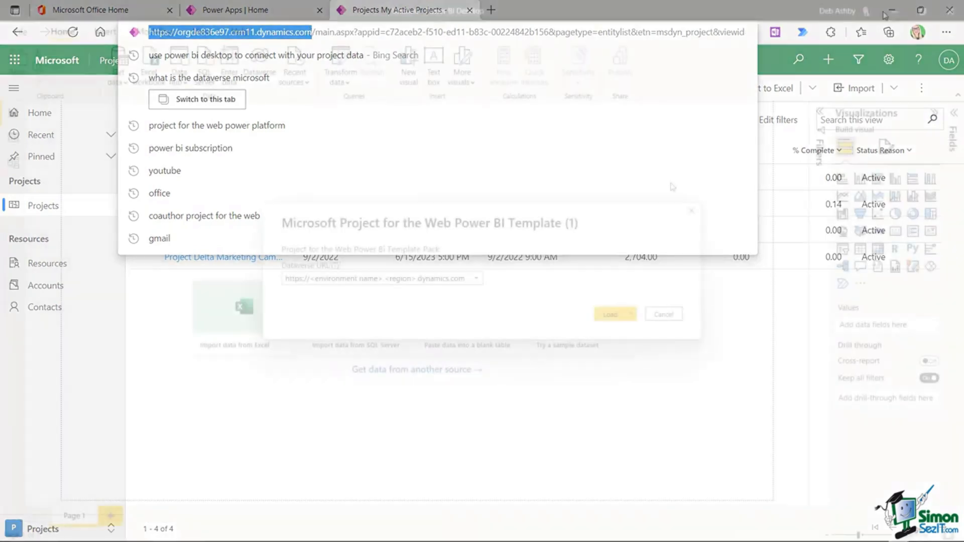
drag(285, 278, 526, 280)
key(ctrl+v)
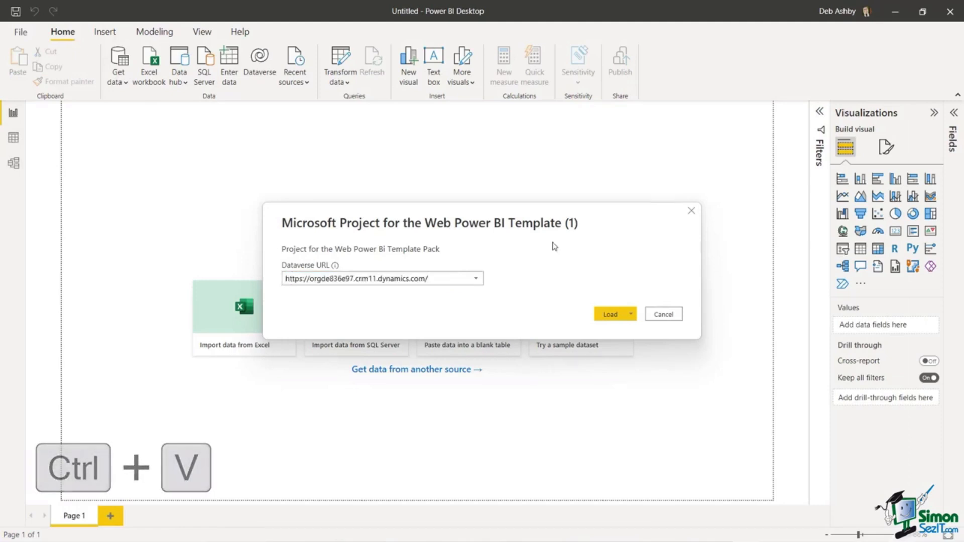
click(609, 315)
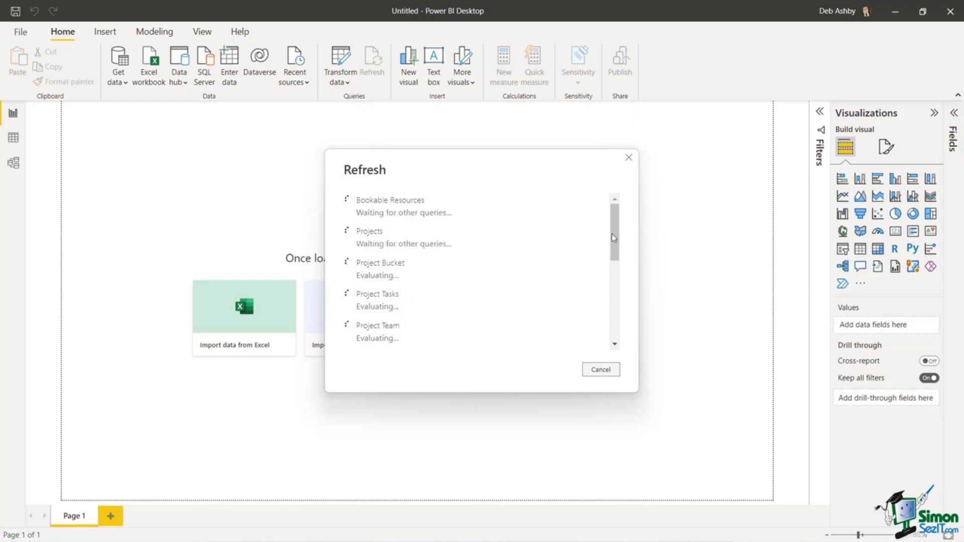
mouse_move(614, 237)
mouse_down()
mouse_move(618, 327)
mouse_move(619, 222)
mouse_up()
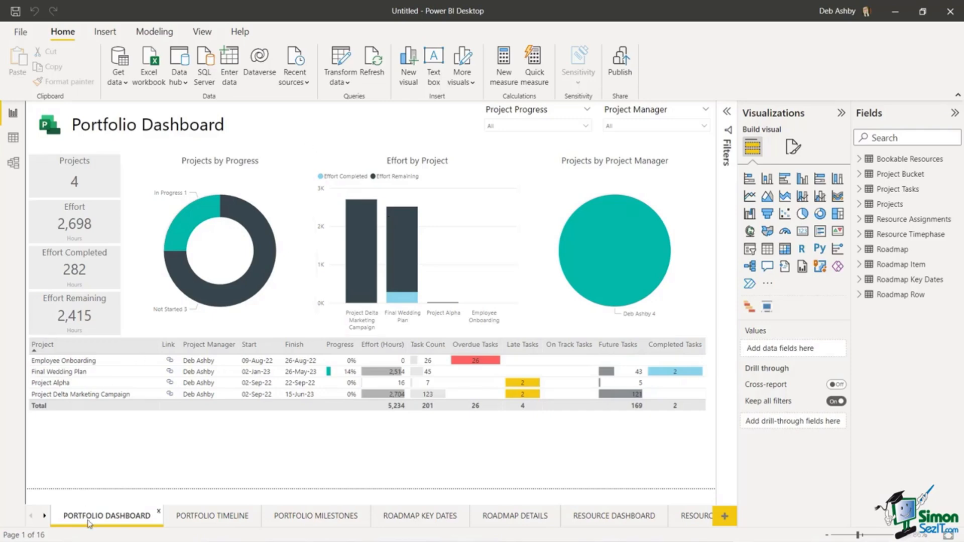
Step: View the Portfolio Timeline page, and examine the progress, effort and project manager charts on the Portfolio Dashboard
click(212, 522)
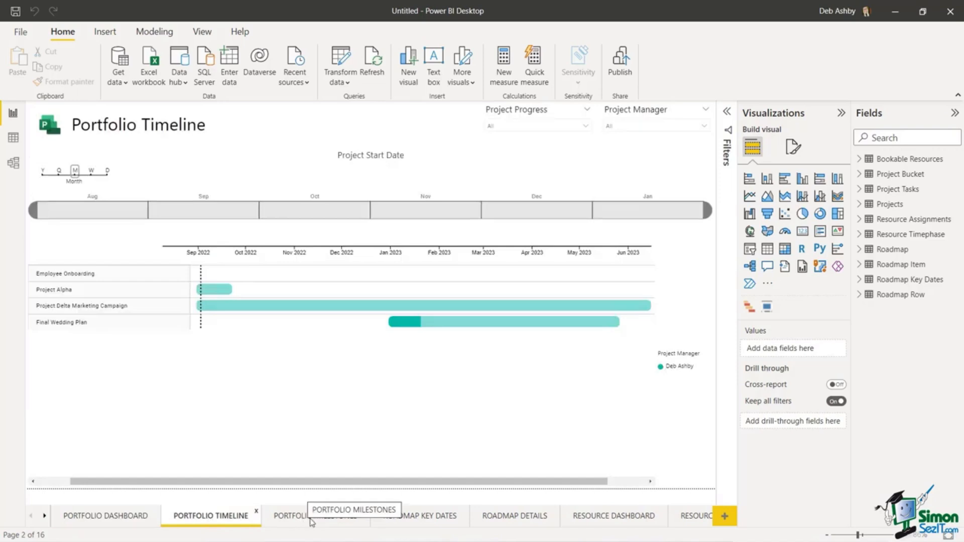
click(106, 523)
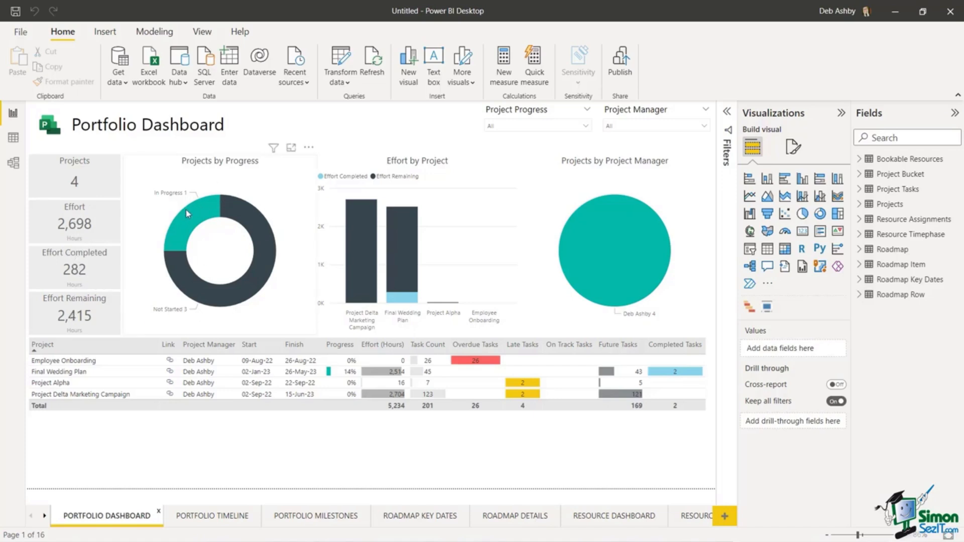
mouse_move(191, 286)
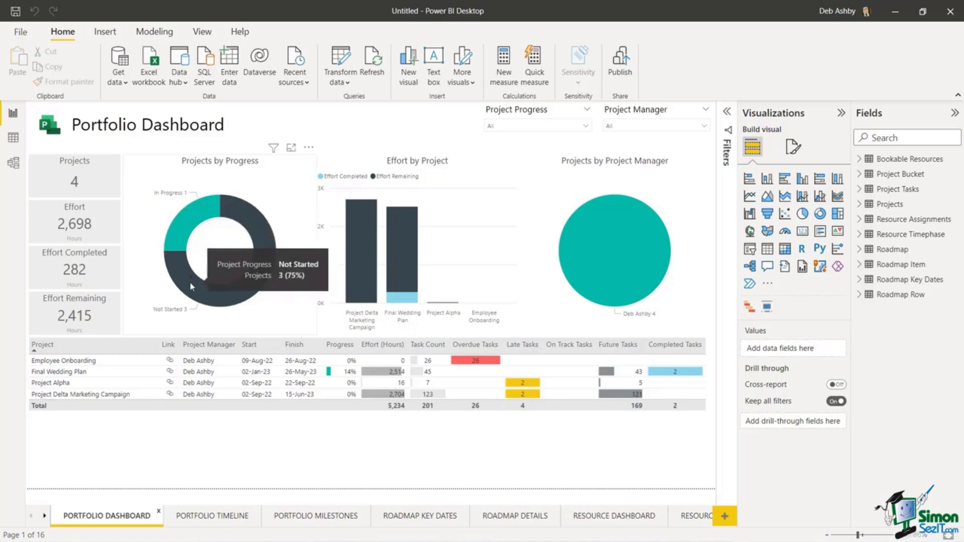
mouse_move(401, 248)
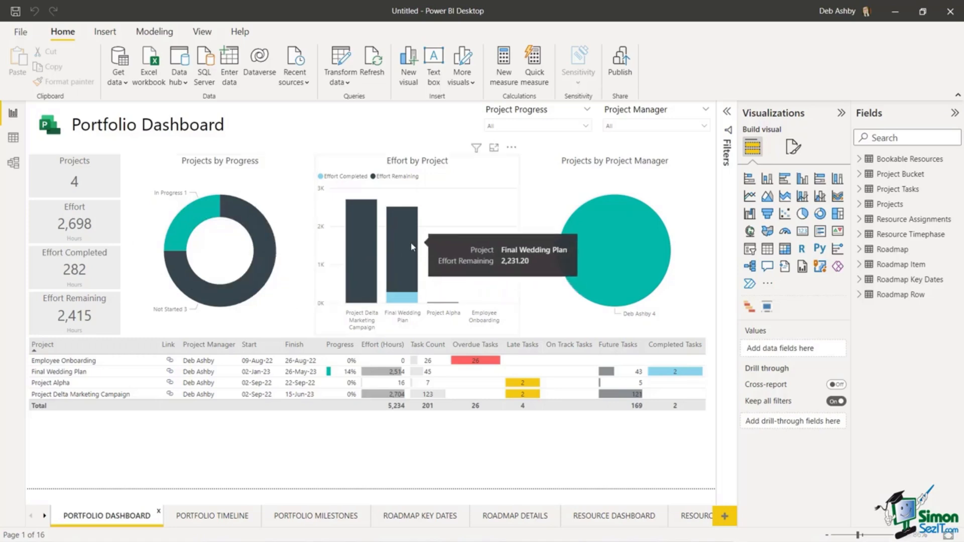
mouse_move(647, 246)
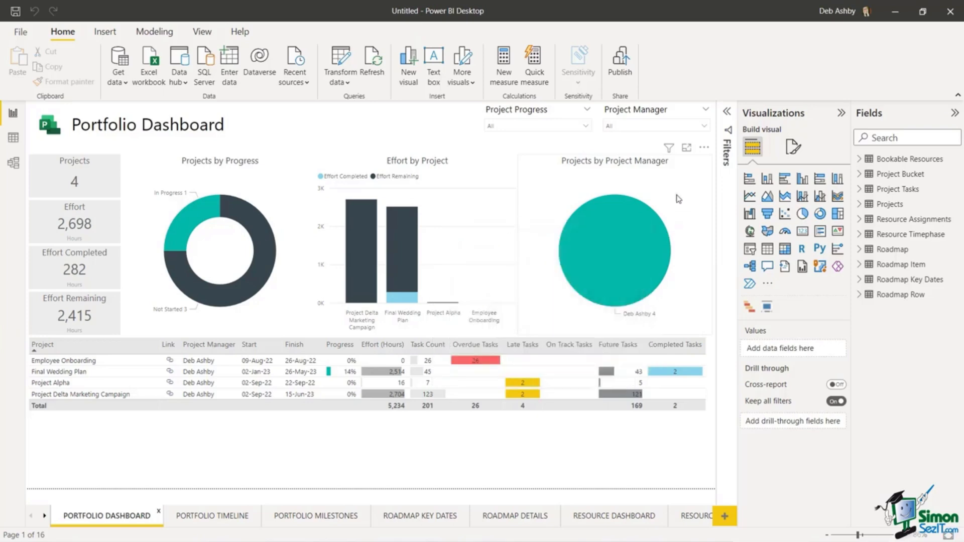
mouse_move(648, 277)
Step: Check the filter options offered by the Project Progress and Project Manager slicers on the Portfolio Dashboard
click(586, 127)
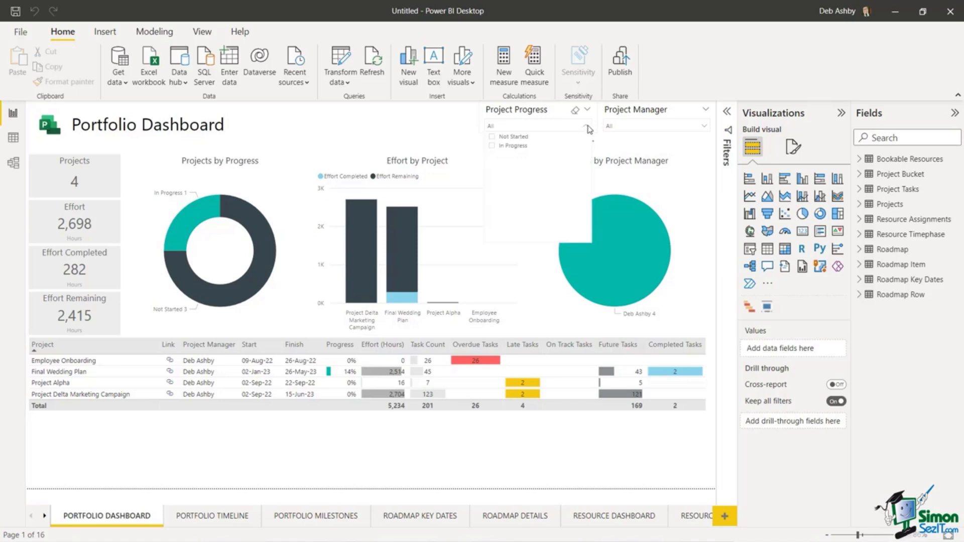
click(587, 128)
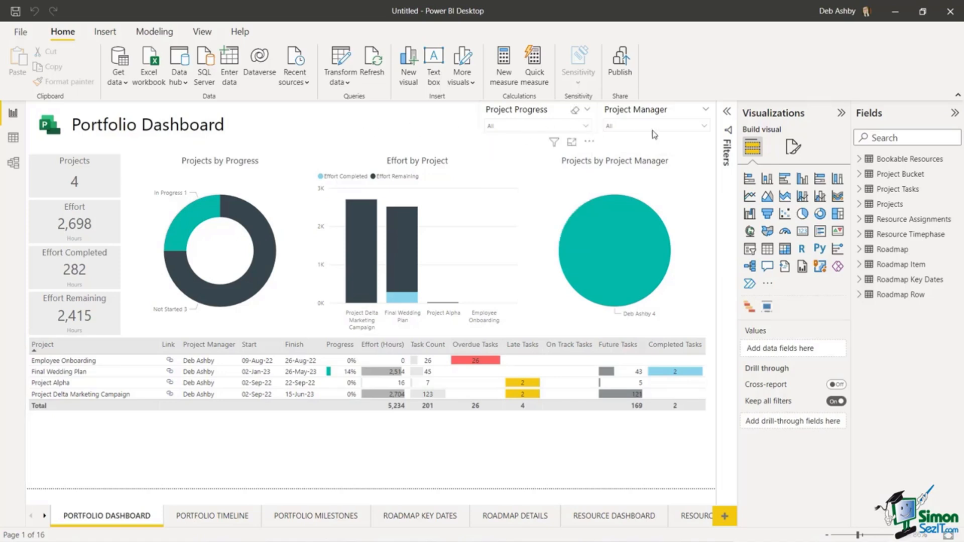
click(706, 127)
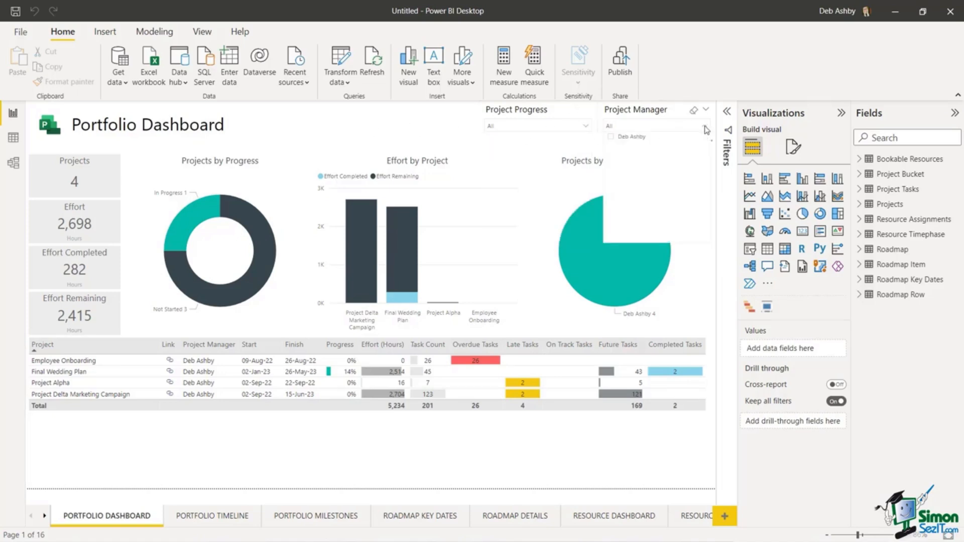
click(706, 127)
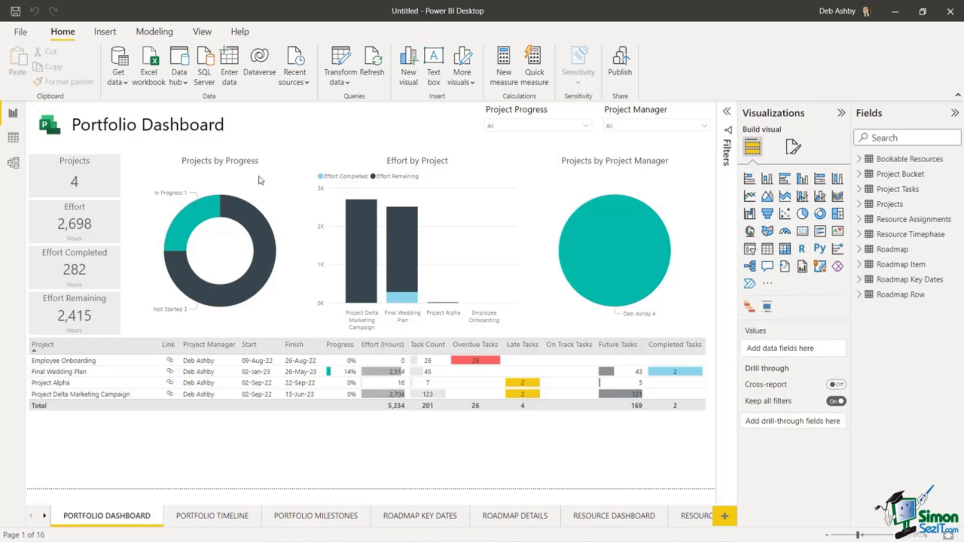
Step: Review the report pages from Portfolio Timeline and Portfolio Milestones through the roadmap pages to Resource Dashboard and Resource Assignments
click(219, 517)
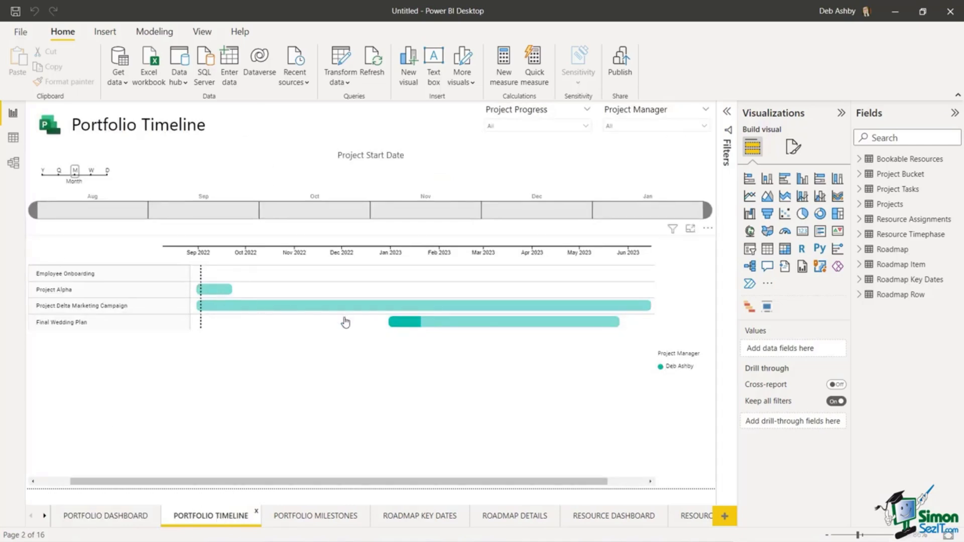
click(312, 521)
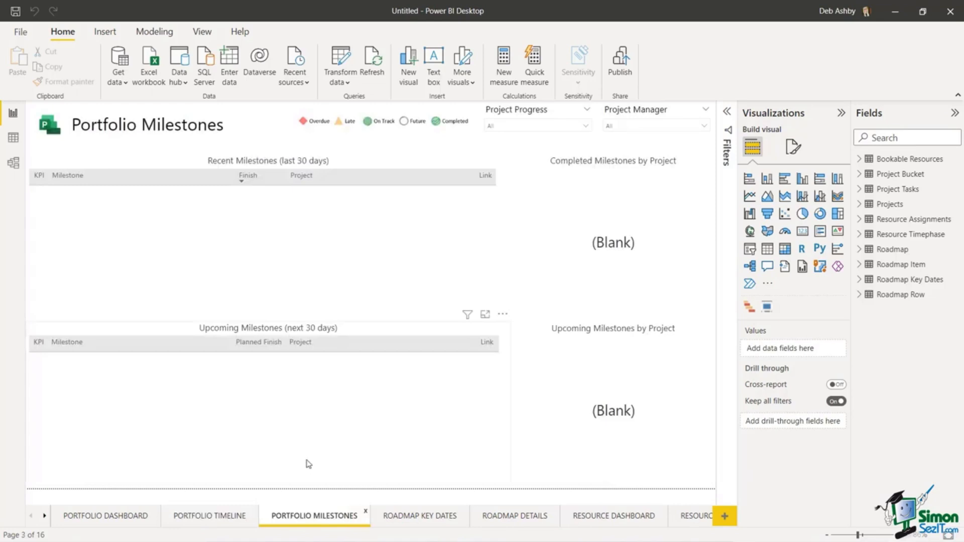
click(435, 523)
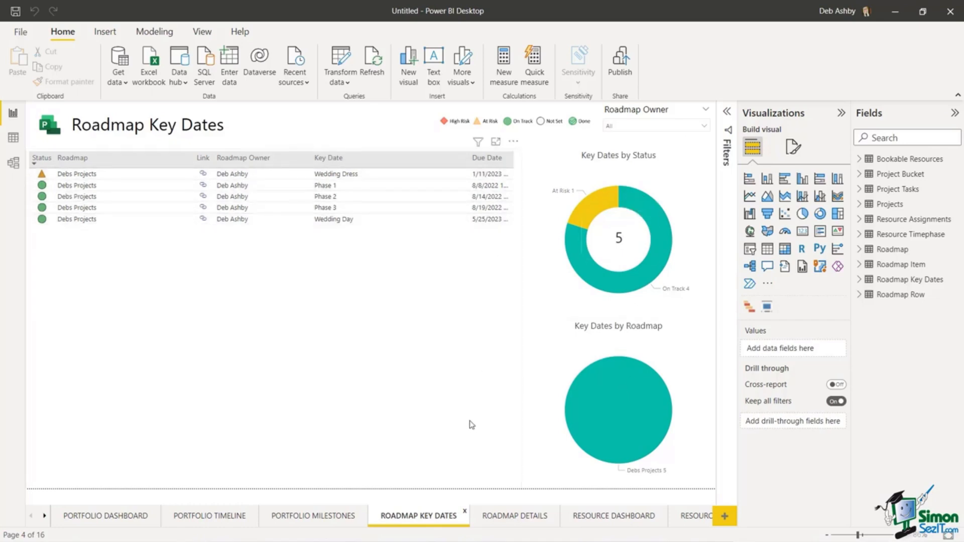
click(514, 517)
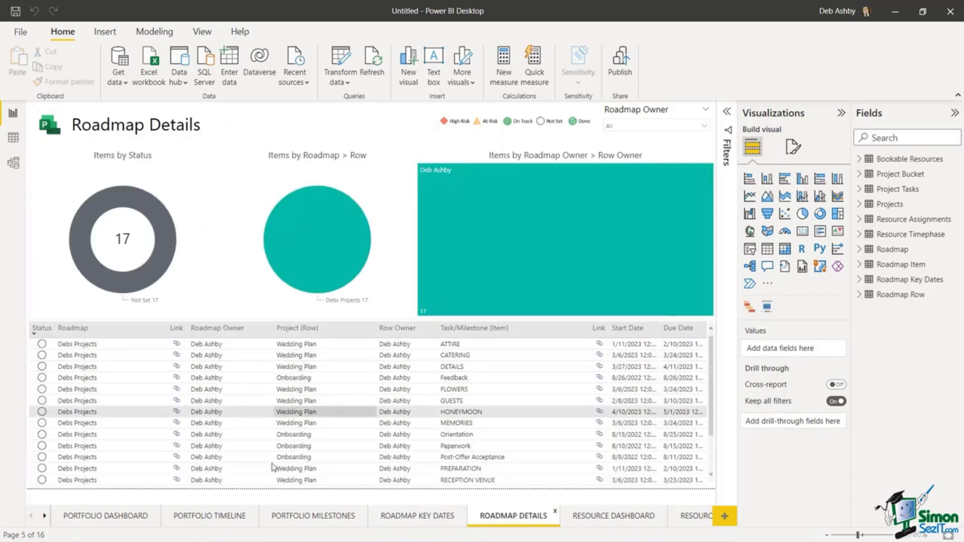
click(605, 522)
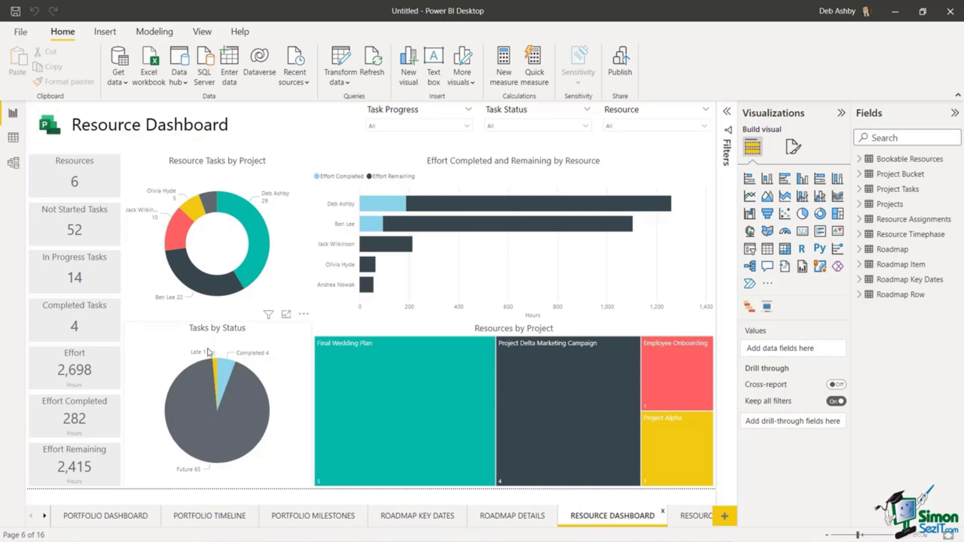
click(690, 518)
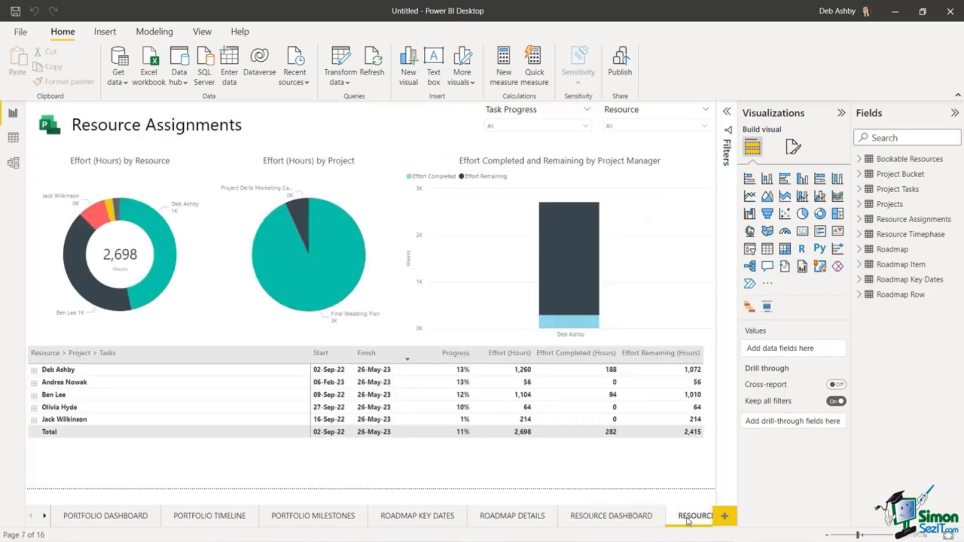
Step: Review the My Timeline page and the last tooltip pages, and return to the Portfolio Dashboard page
scroll(452, 516, down, 5)
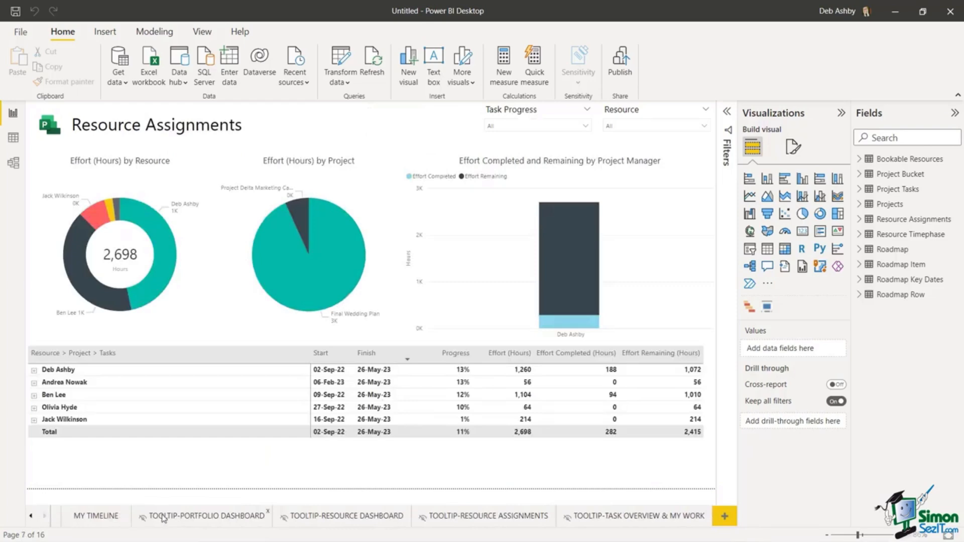
click(96, 518)
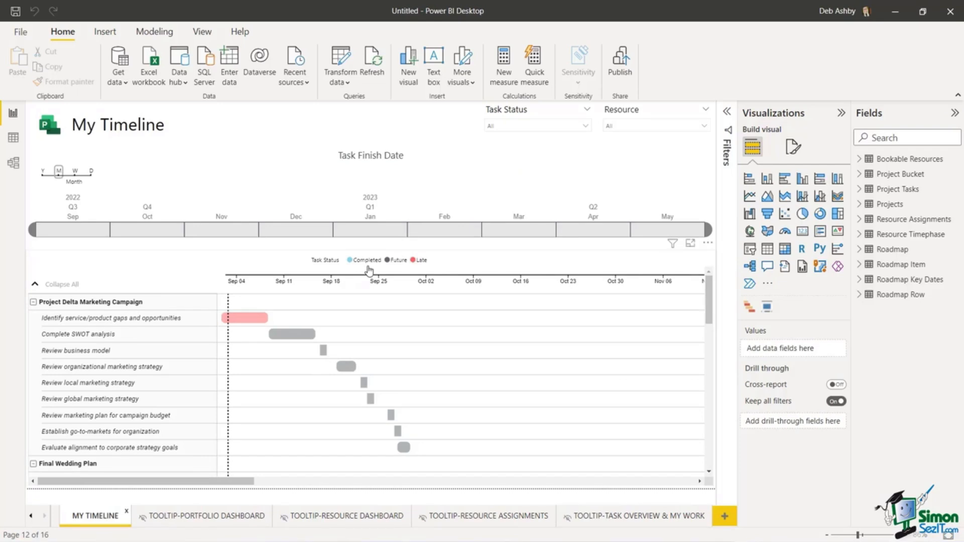
click(632, 520)
click(506, 521)
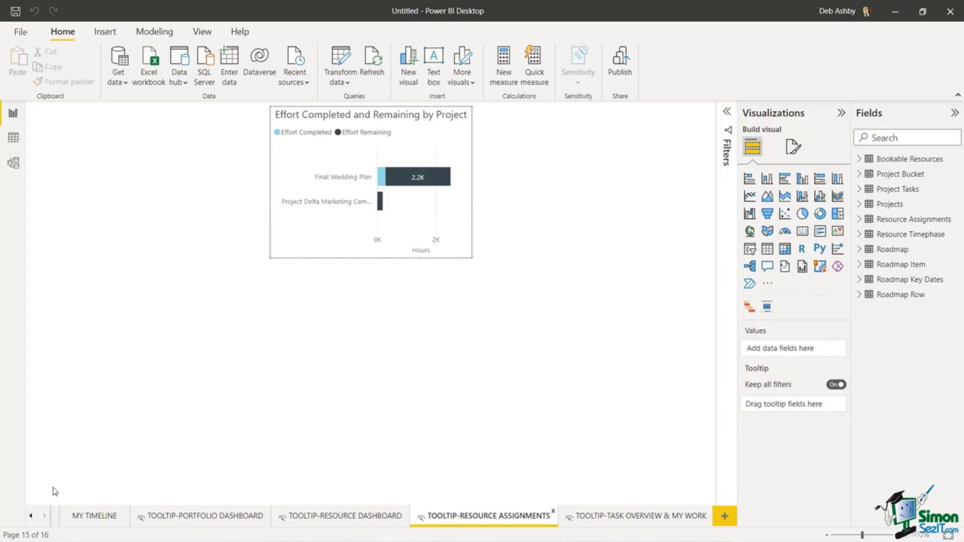
click(30, 517)
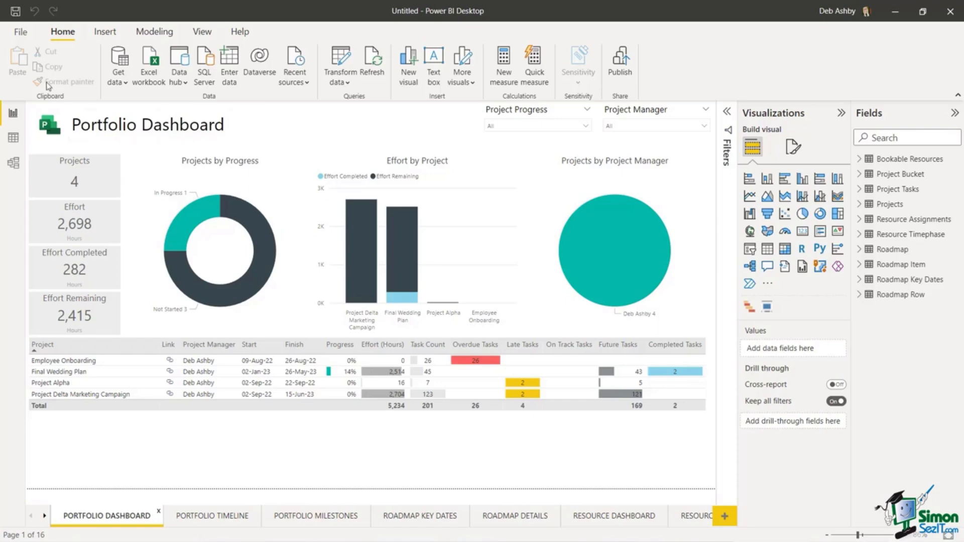
Step: Save the report as a Power BI file named Project_Overview_Report in the Course Files folder
click(20, 32)
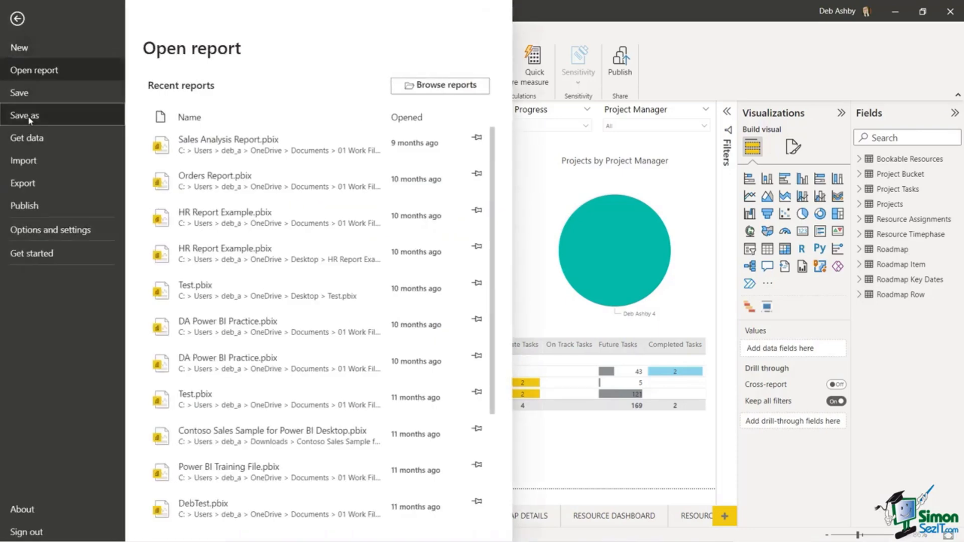
key(Escape)
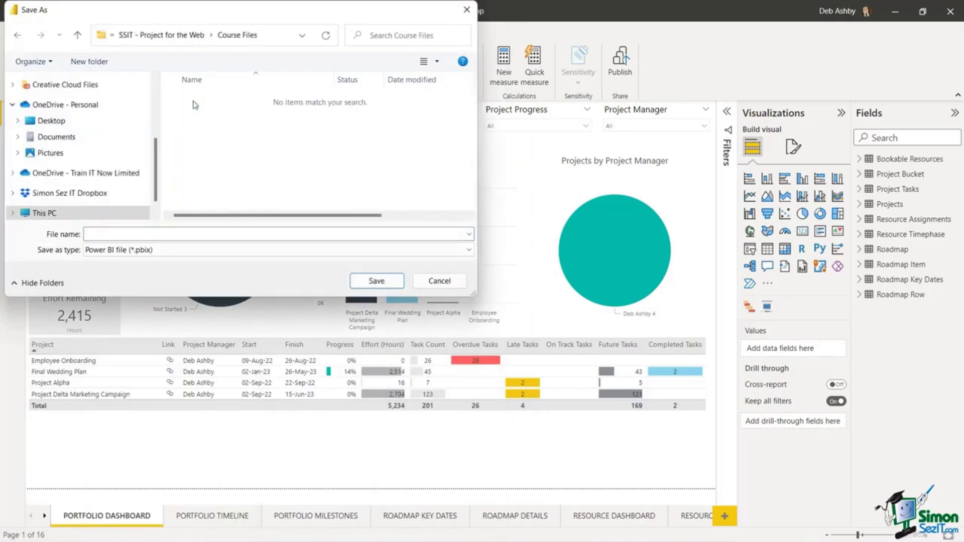
click(107, 235)
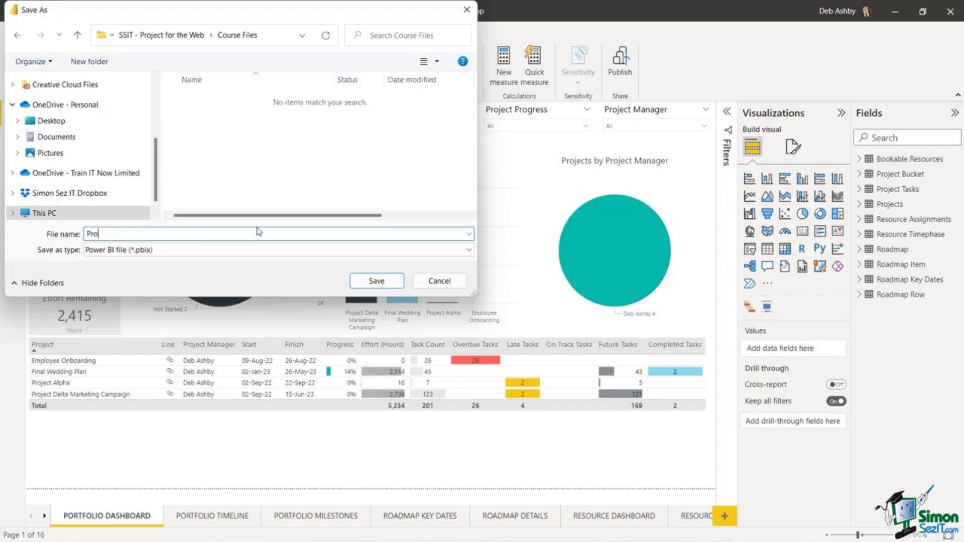
text(Projecct)
key(BackSpace)
key(BackSpace)
text(t_Overview_Report)
click(376, 280)
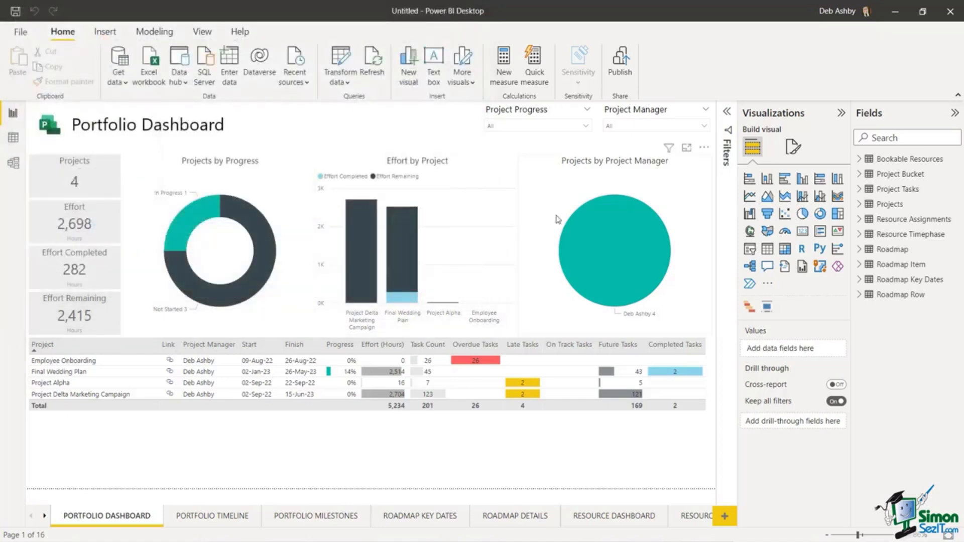